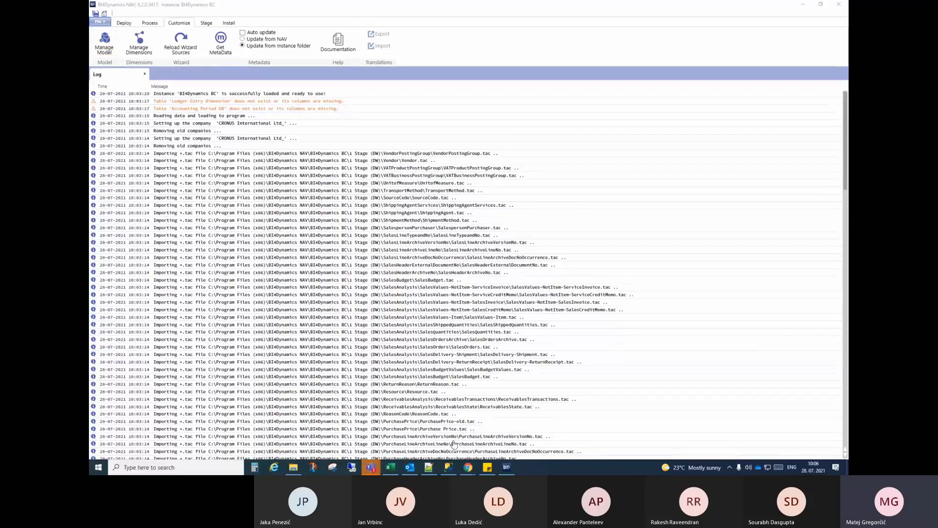
# Switch to SQL Server Management Studio and examine the dim and fact tables of the BI4Dynamics BC database, including fact.CommonMeasures, fact.GLTransactions and dim.Service
pyautogui.click(449, 468)
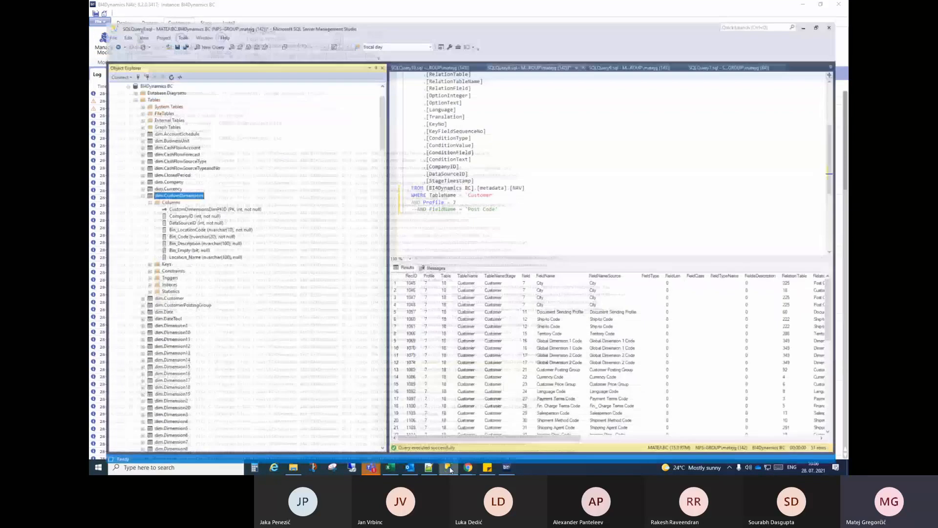
pyautogui.click(127, 181)
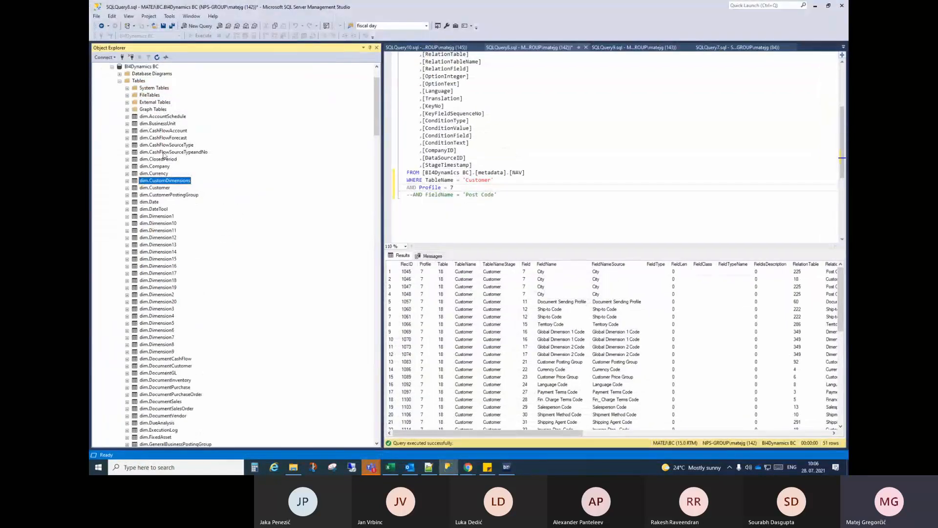
pyautogui.scroll(-12, 161, 191)
pyautogui.scroll(-16, 160, 189)
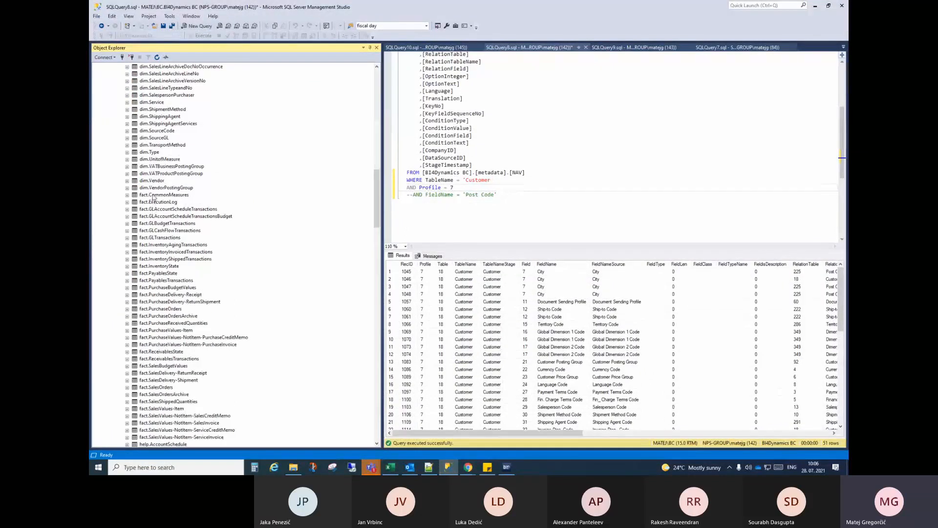
pyautogui.click(153, 195)
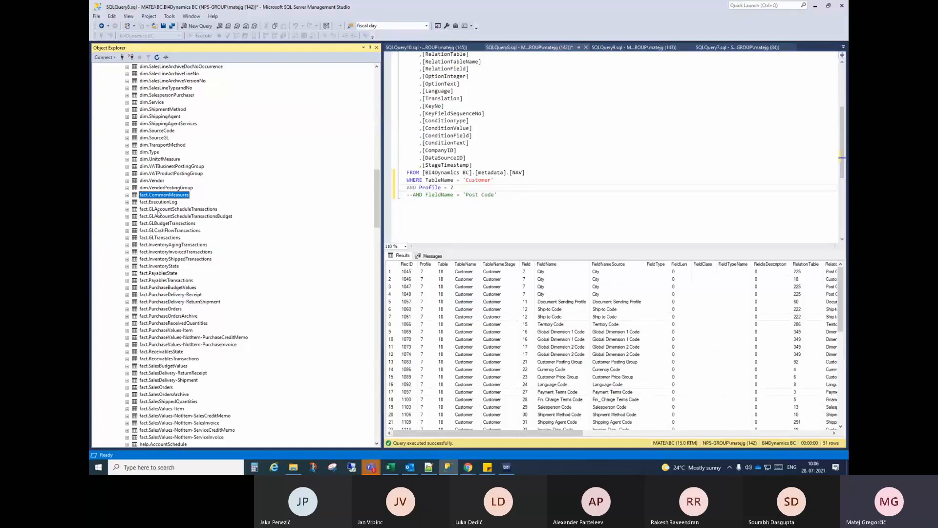
pyautogui.click(157, 238)
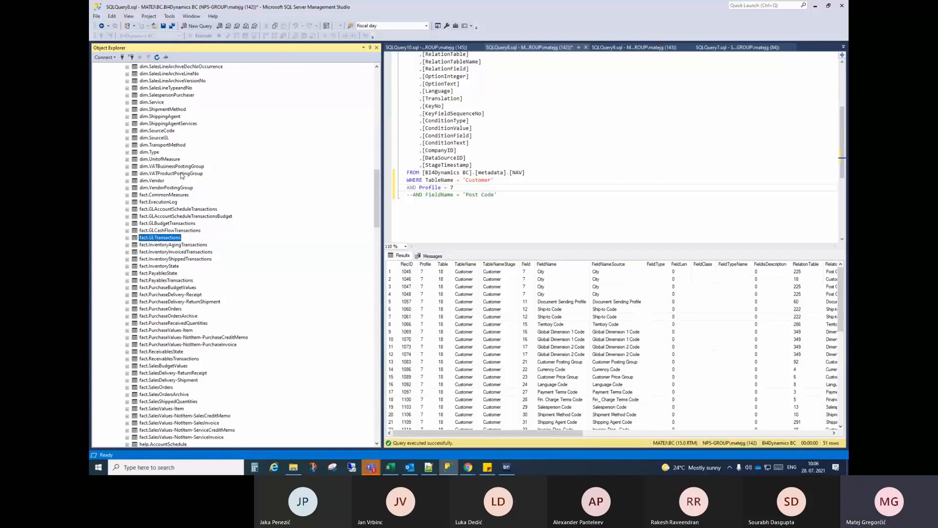
pyautogui.click(155, 102)
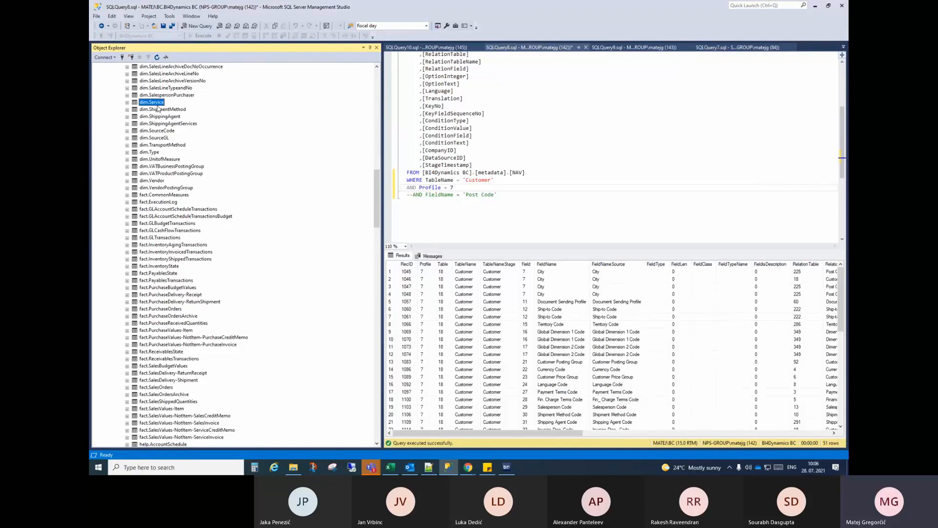
pyautogui.click(815, 7)
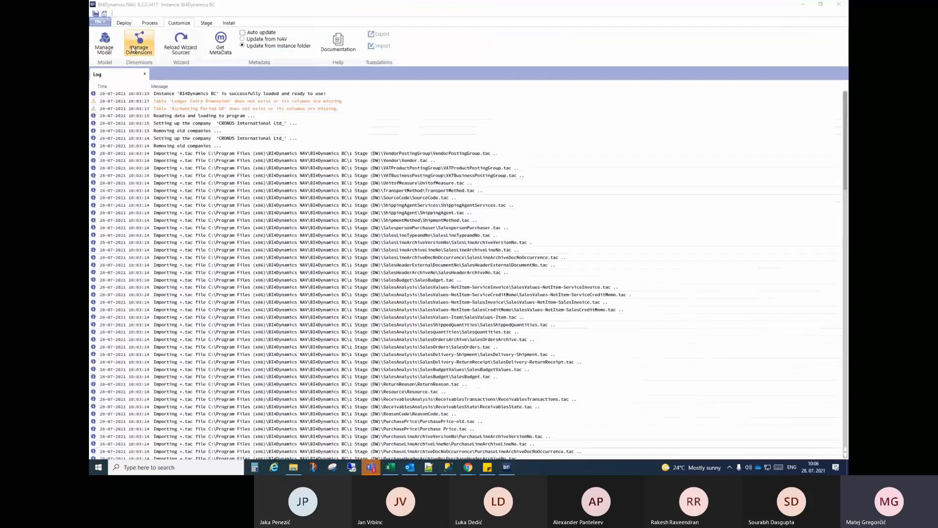
# Open the model's cube management in BI4Dynamics and review the fact tables belonging to each cube, from Common Measures to Sales Analysis
pyautogui.click(112, 48)
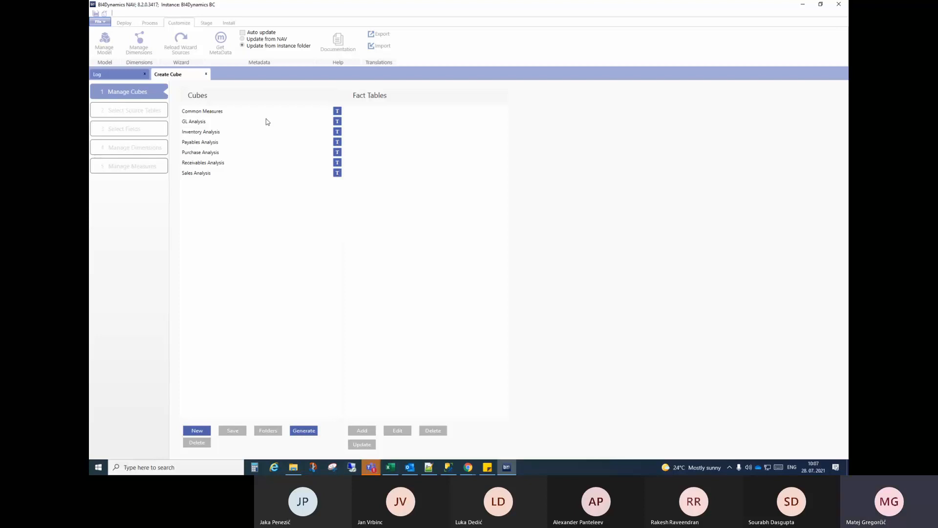
pyautogui.click(211, 112)
pyautogui.click(209, 143)
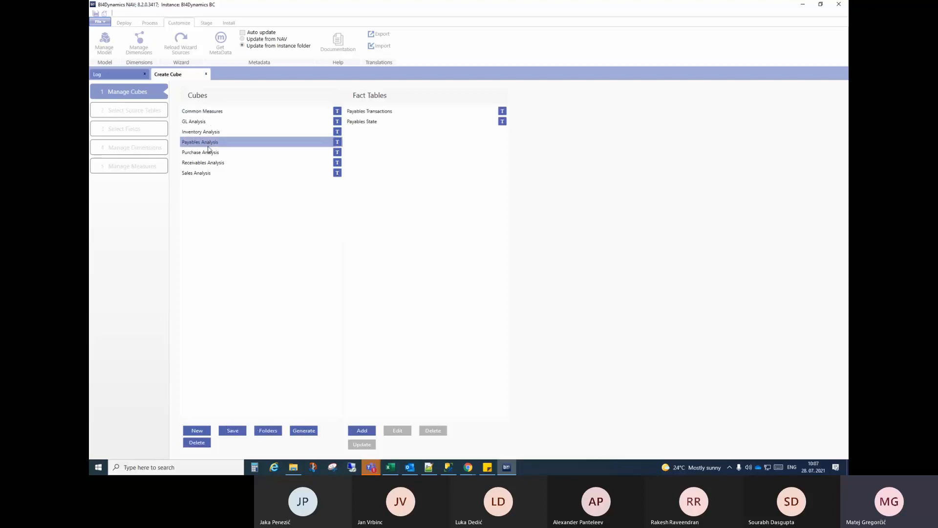
pyautogui.click(210, 153)
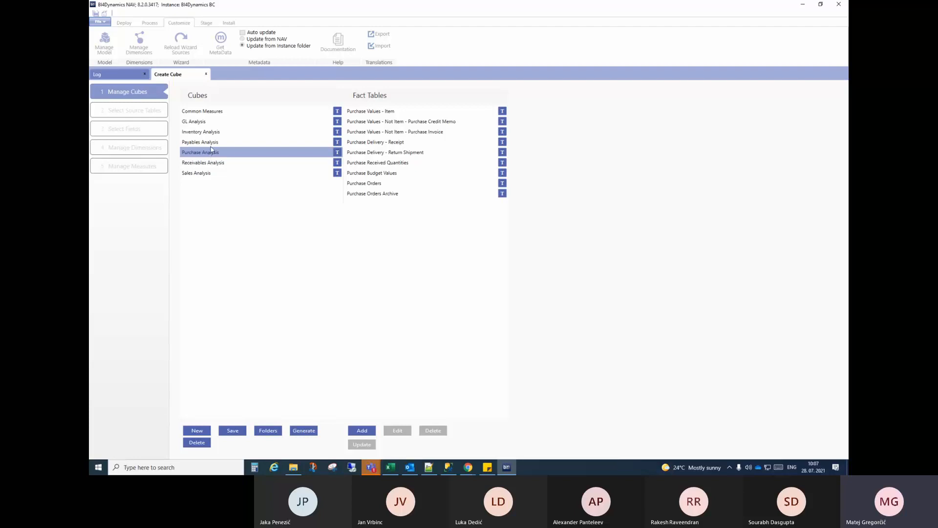
pyautogui.click(199, 172)
pyautogui.click(203, 163)
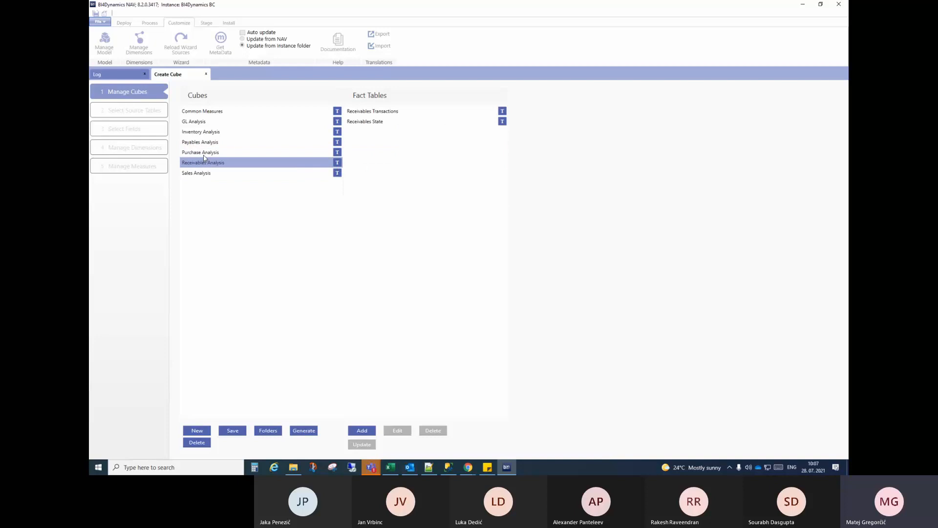
pyautogui.click(205, 152)
pyautogui.click(205, 142)
pyautogui.click(203, 132)
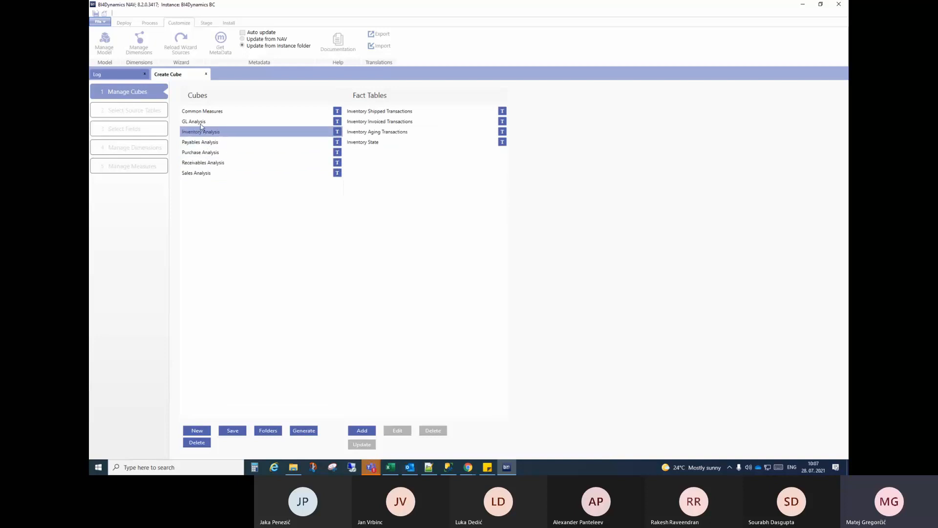
pyautogui.click(199, 123)
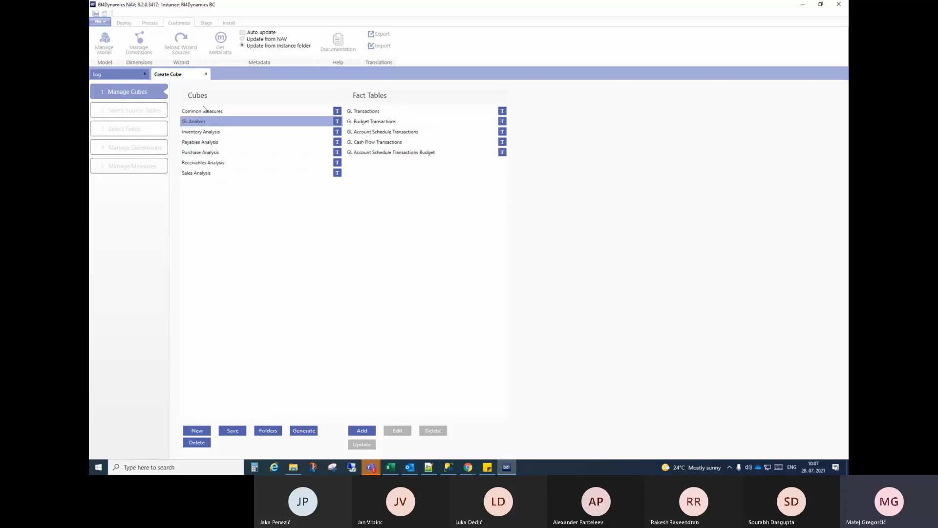
pyautogui.click(203, 111)
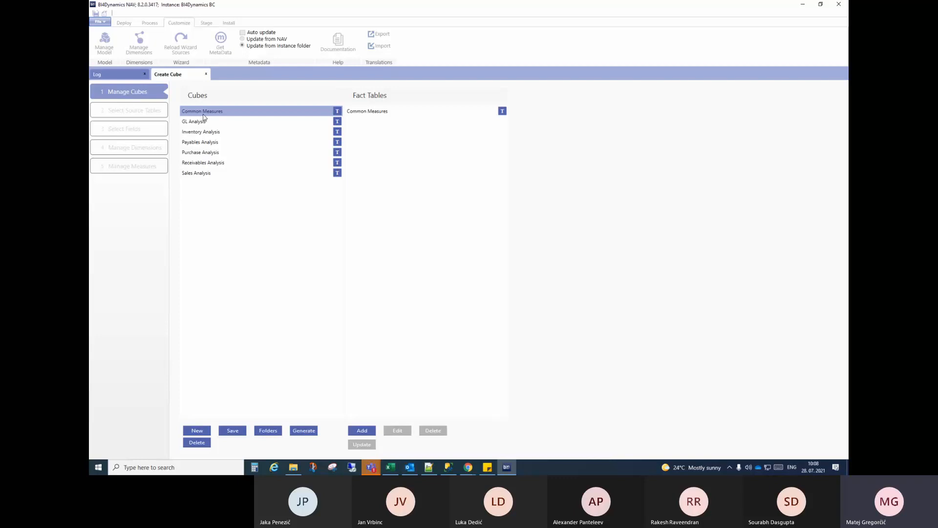
# Compare the fact tables of the GL, Sales, Receivables, Payables and Inventory Analysis cubes
pyautogui.click(198, 122)
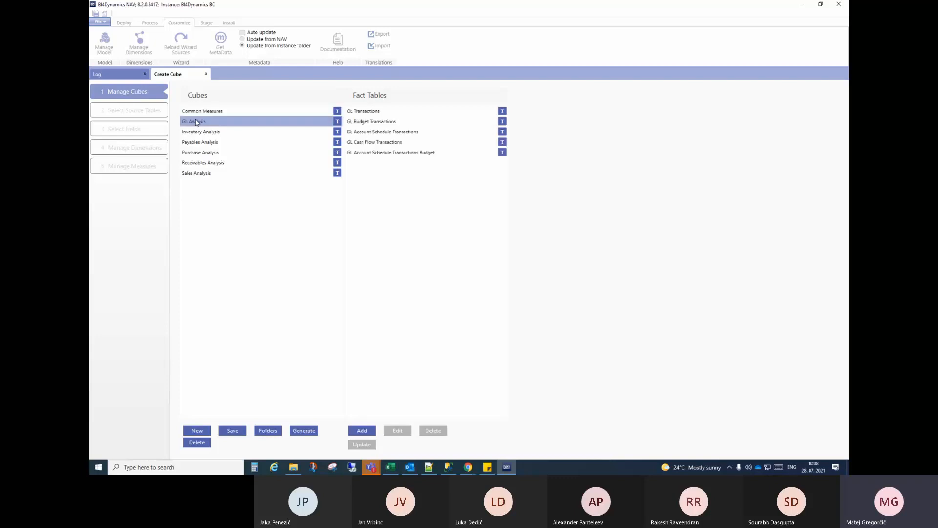
pyautogui.click(198, 173)
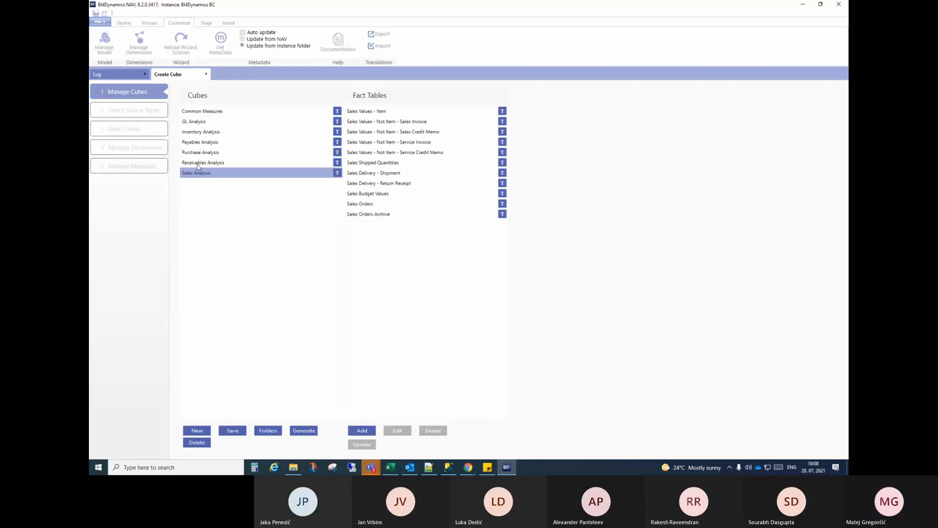
pyautogui.click(198, 165)
pyautogui.click(198, 143)
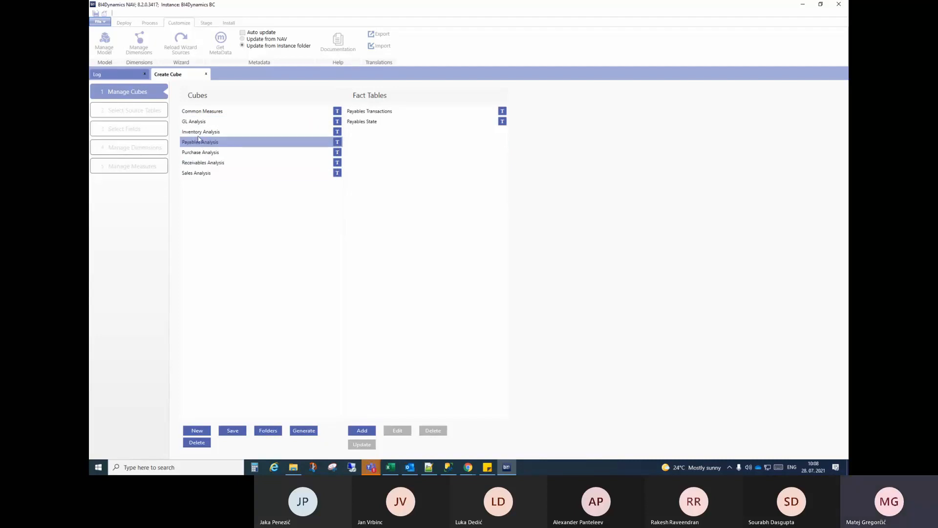
pyautogui.click(198, 135)
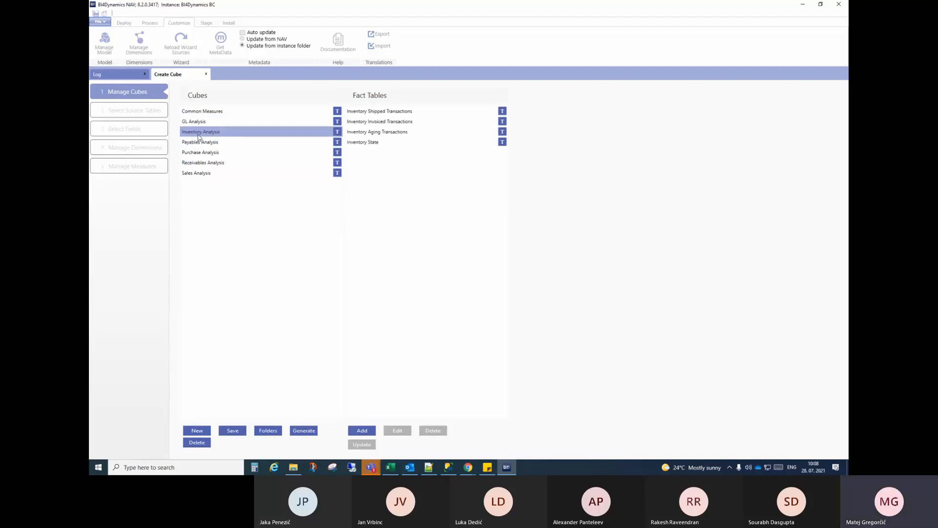
pyautogui.click(200, 124)
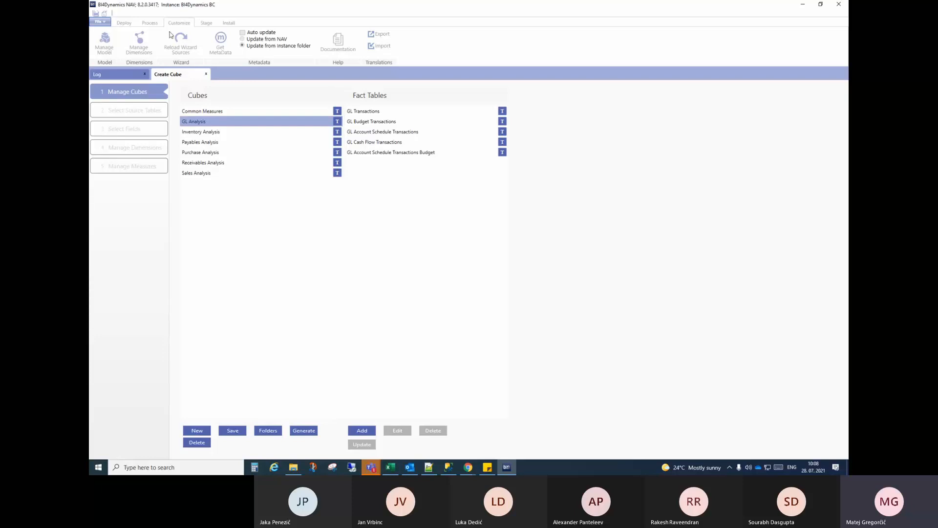
# Close the cube management and check which module packages are enabled for deployment
pyautogui.click(206, 74)
pyautogui.click(124, 23)
pyautogui.click(301, 42)
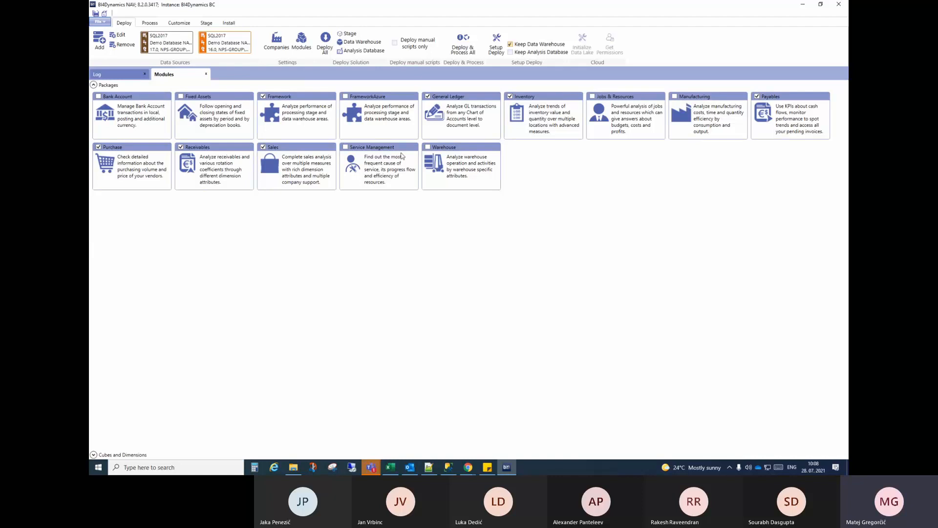
pyautogui.click(206, 75)
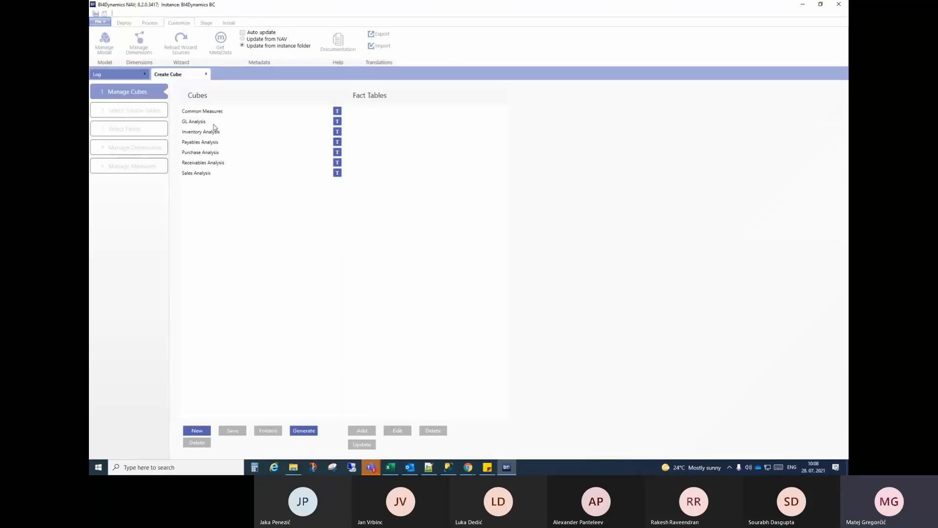
# Go through the cubes in model management again, viewing each one's fact tables from GL Analysis down to Sales Analysis
pyautogui.click(215, 123)
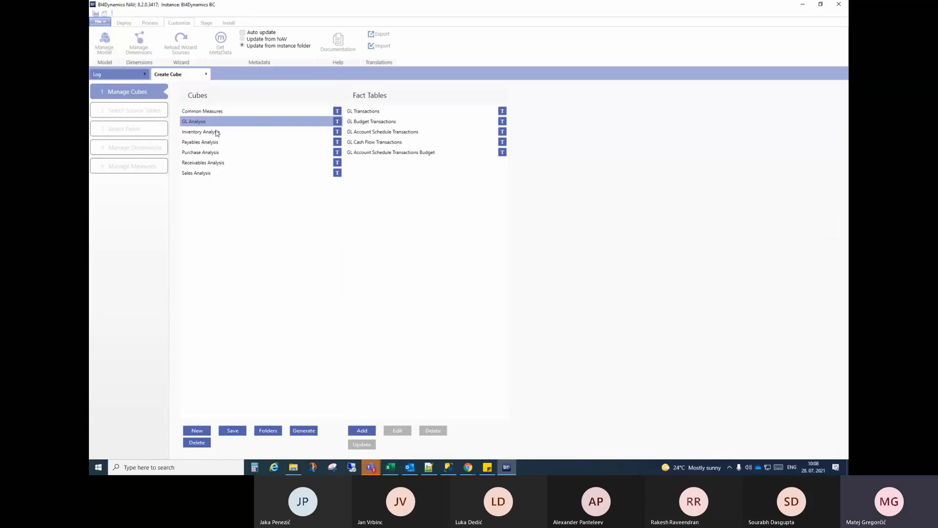
pyautogui.click(217, 132)
pyautogui.click(215, 142)
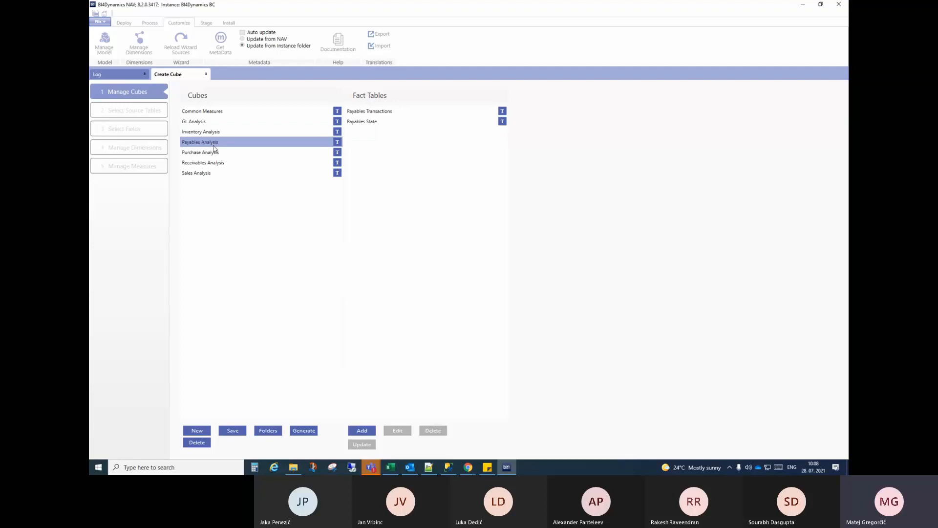
pyautogui.click(214, 152)
pyautogui.click(213, 163)
pyautogui.click(209, 175)
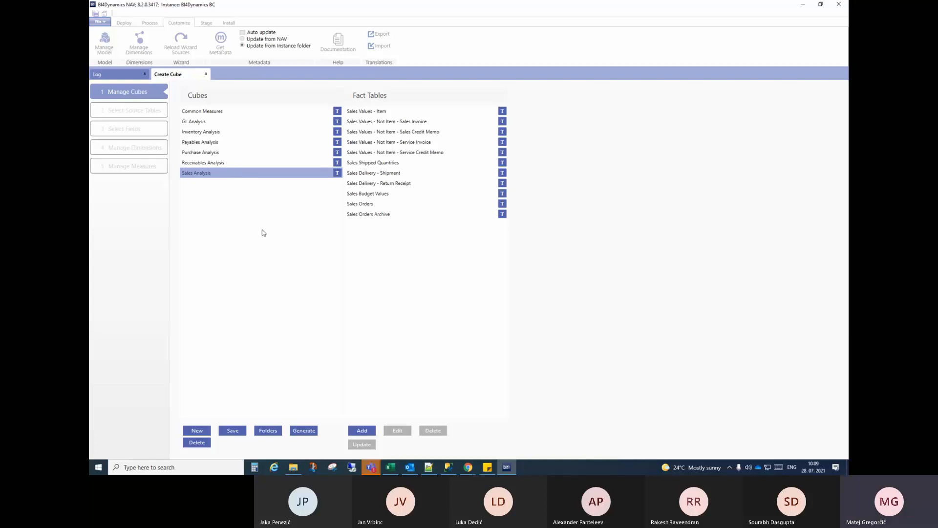
# In File Explorer, open the SalesAnalysis folder under 4 Facts (DW) of the BI4Dynamics BC instance
pyautogui.click(297, 473)
pyautogui.click(563, 96)
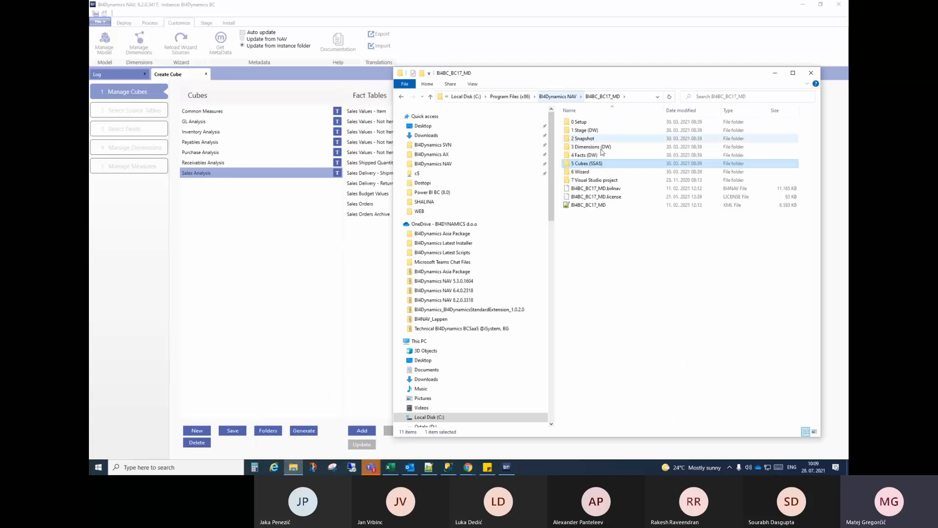
pyautogui.doubleClick(595, 146)
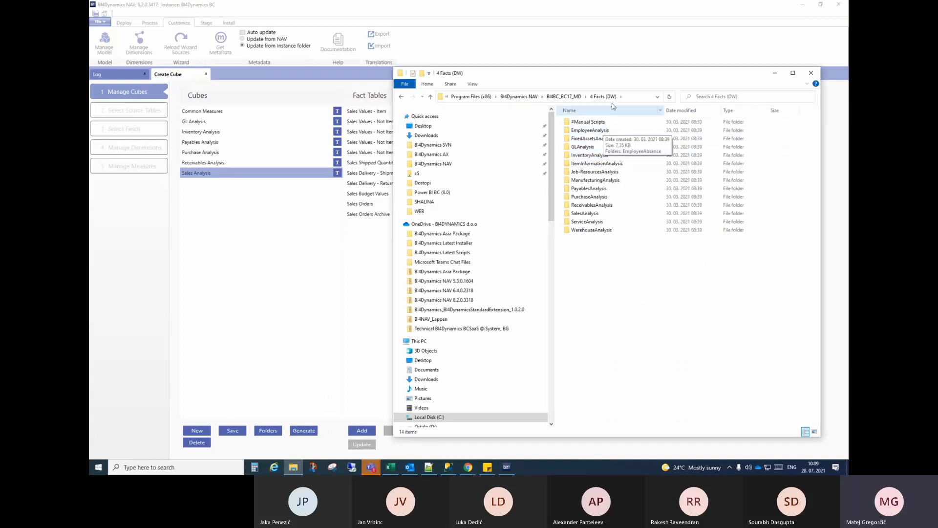
pyautogui.click(533, 98)
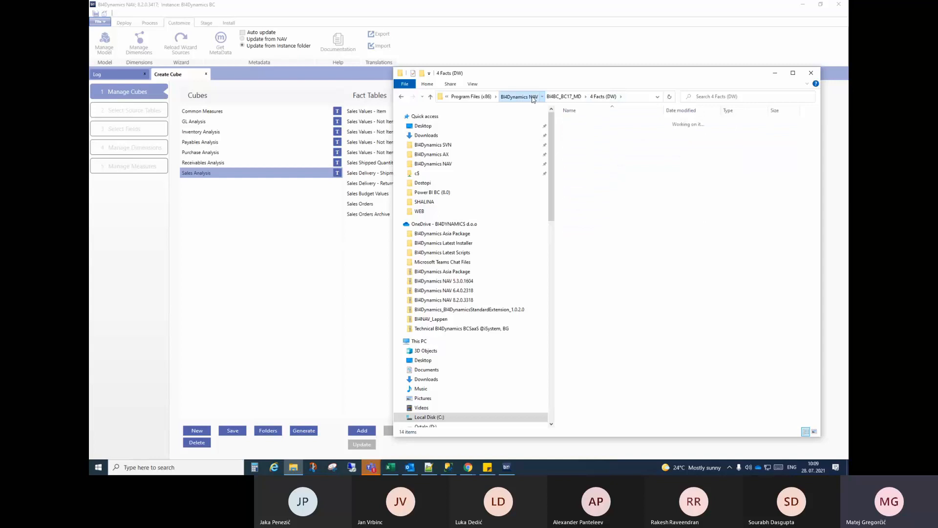
pyautogui.doubleClick(600, 148)
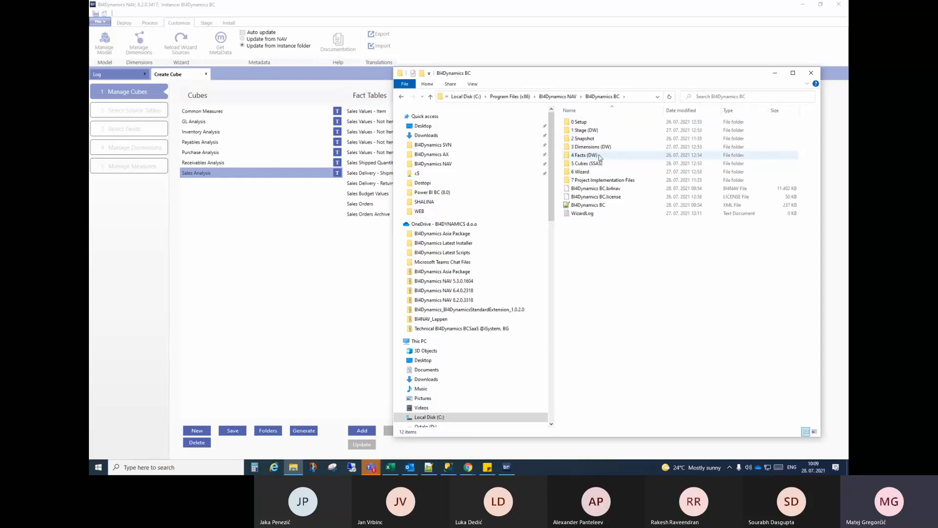
pyautogui.doubleClick(601, 155)
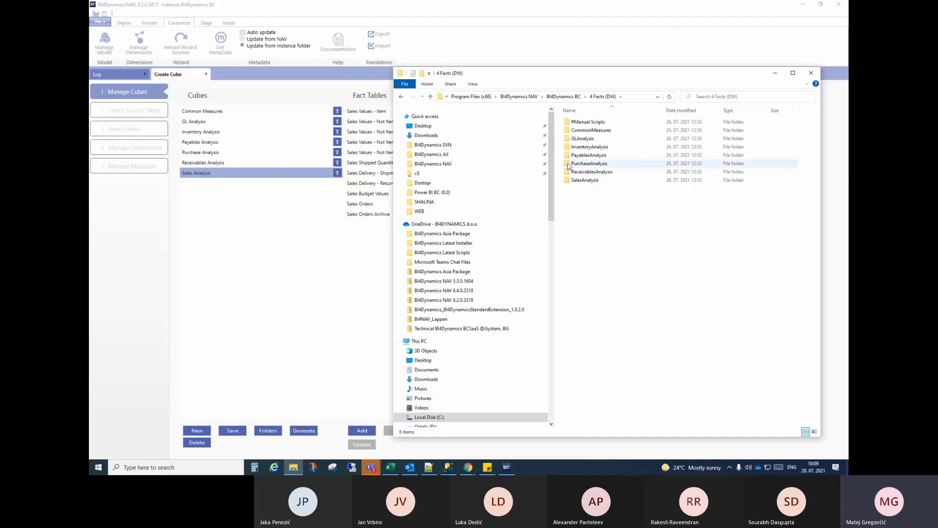
pyautogui.doubleClick(604, 181)
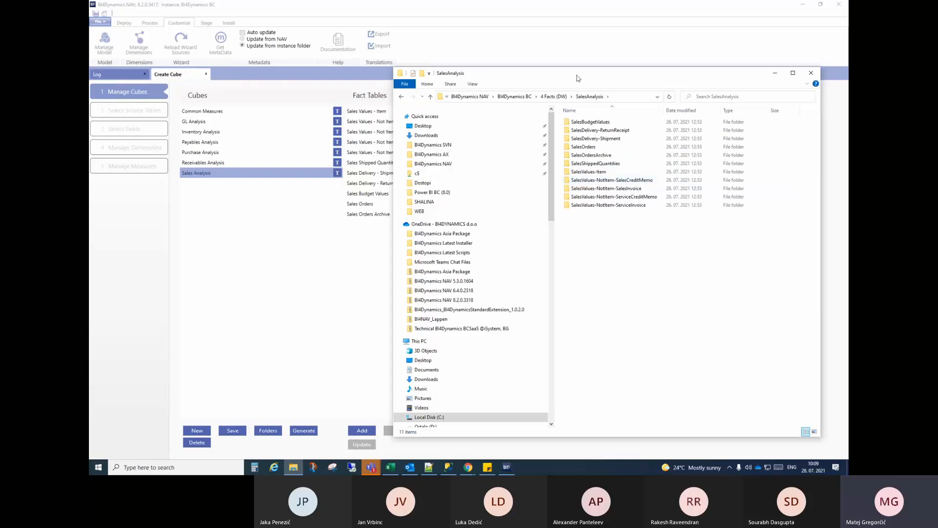
# Compare the SalesAnalysis subfolders with the cube's fact tables side by side and select all the subfolders
pyautogui.moveTo(575, 78); pyautogui.dragTo(649, 60)
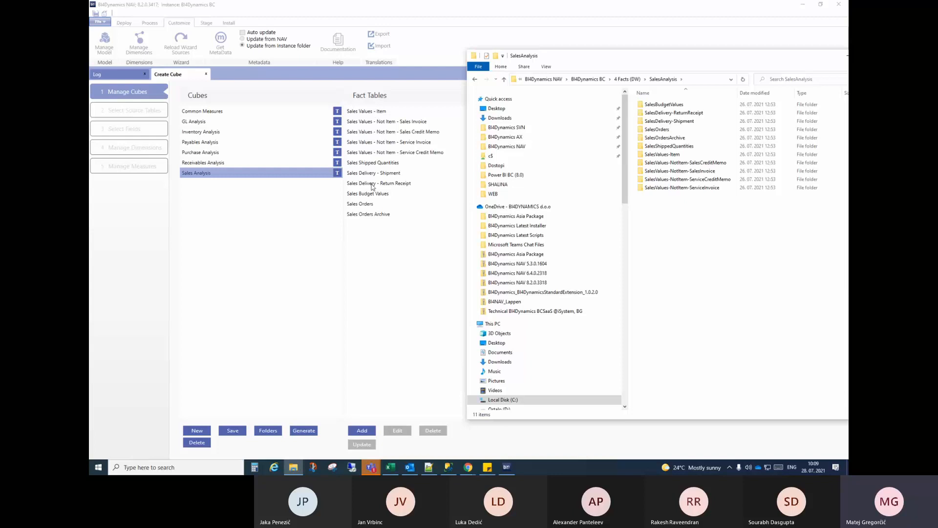
pyautogui.click(657, 105)
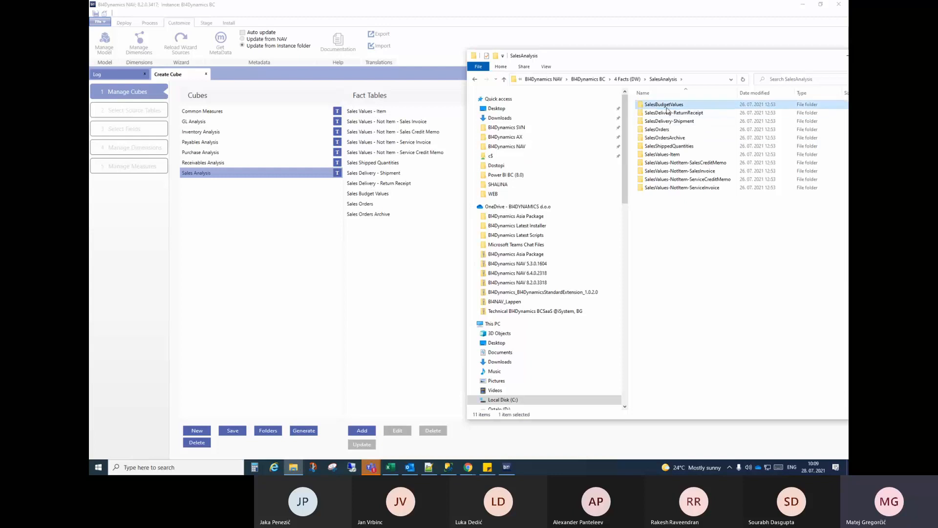
pyautogui.keyDown('shift'); pyautogui.click(669, 188); pyautogui.keyUp('shift')
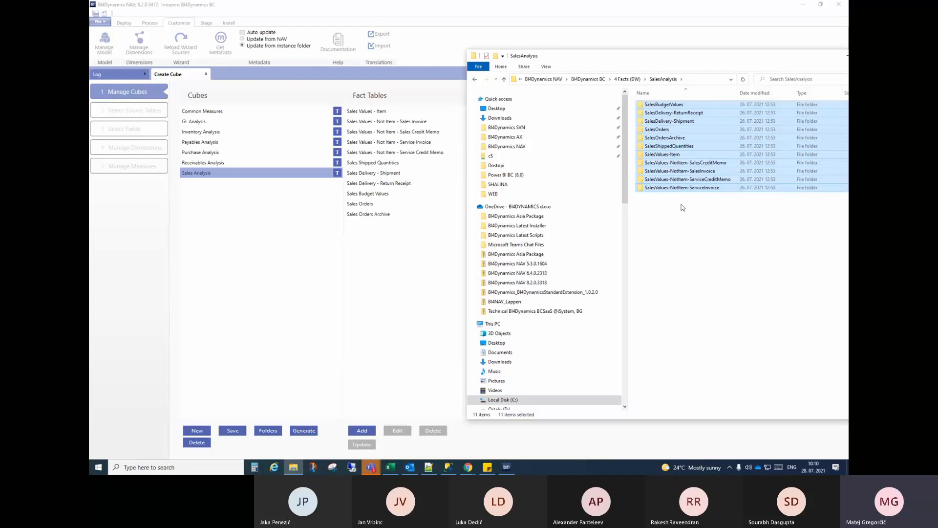
# Return to BI4Dynamics and select the Sales Values - Item fact table of the Sales Analysis cube
pyautogui.click(406, 164)
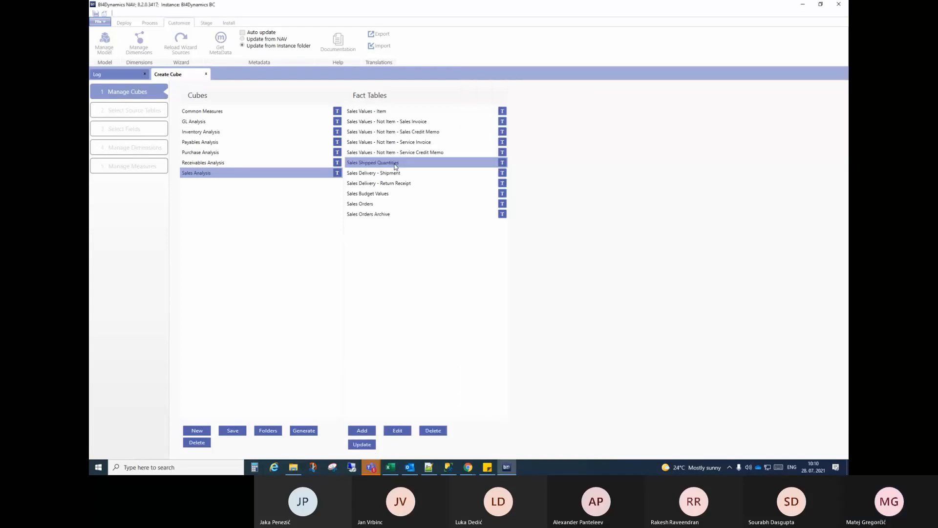
pyautogui.click(390, 112)
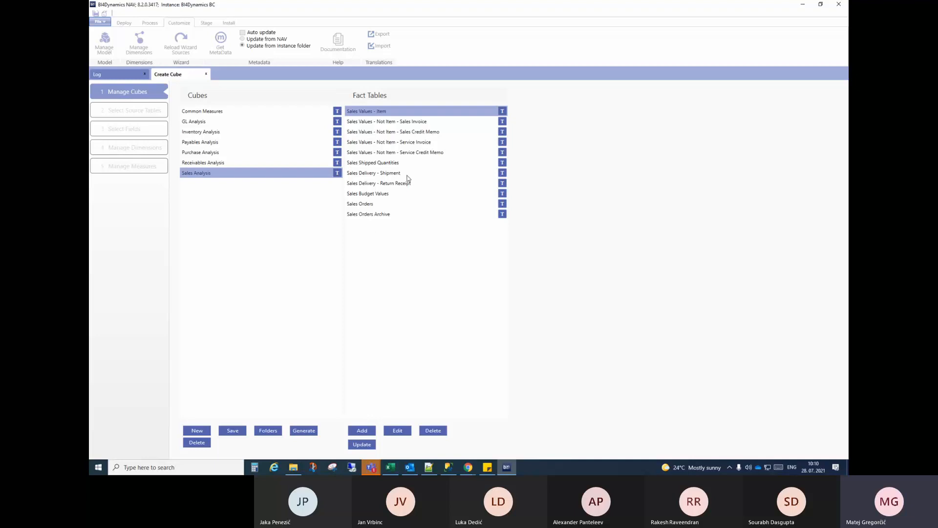
# Open the Sales Values - Item fact table for editing, check its base source table ValueEntry, and return to the cube list
pyautogui.click(377, 122)
pyautogui.click(374, 112)
pyautogui.click(398, 144)
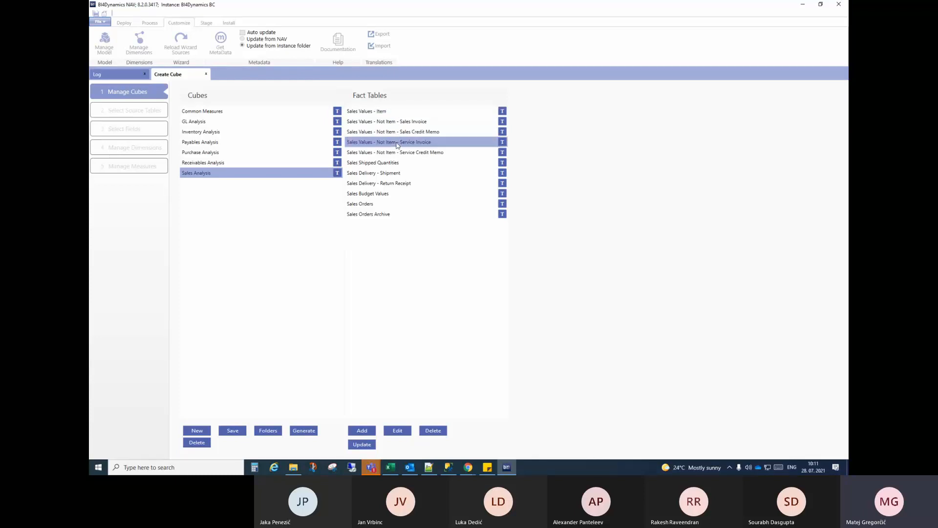
pyautogui.click(380, 112)
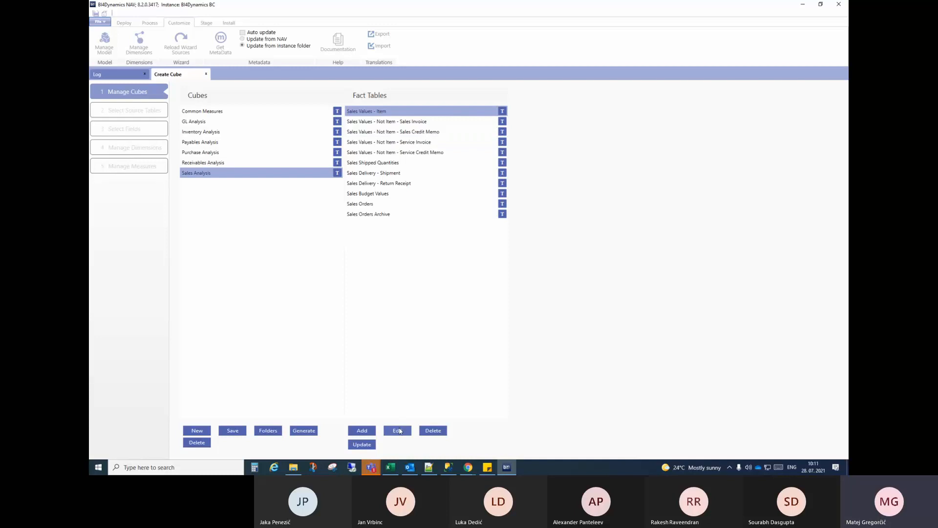
pyautogui.click(397, 430)
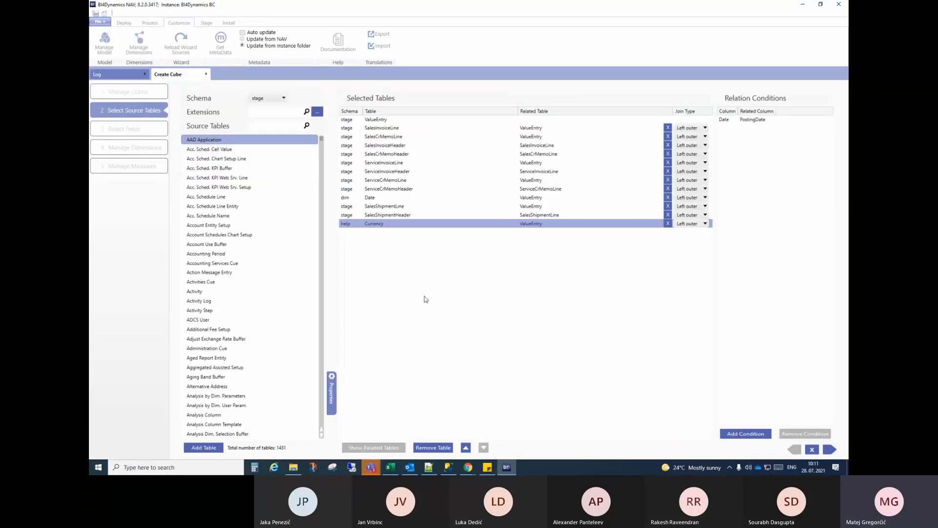
pyautogui.click(386, 120)
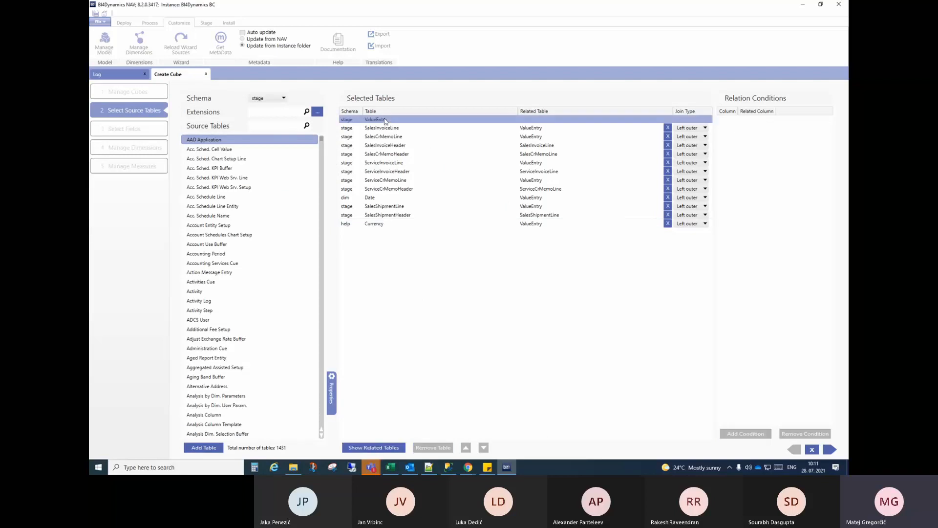
pyautogui.click(812, 449)
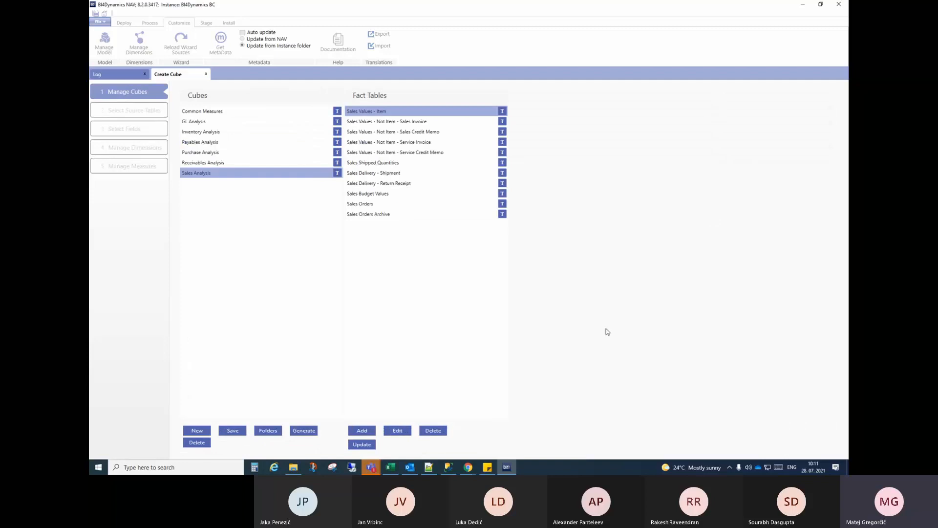
# Open the Sales Values - Not Item - Sales Invoice fact table, examine its SalesInvoiceLine and SalesInvoiceHeader source tables, and leave without changes
pyautogui.click(435, 122)
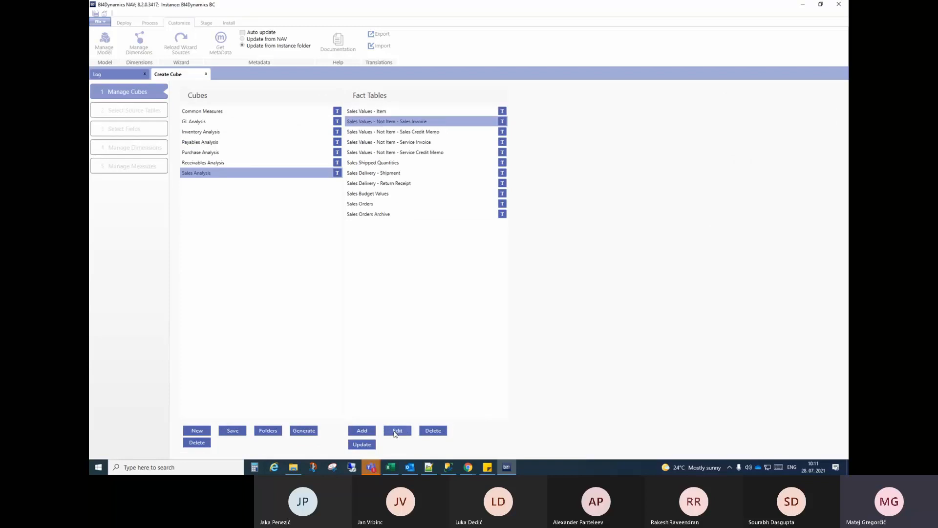
pyautogui.click(397, 431)
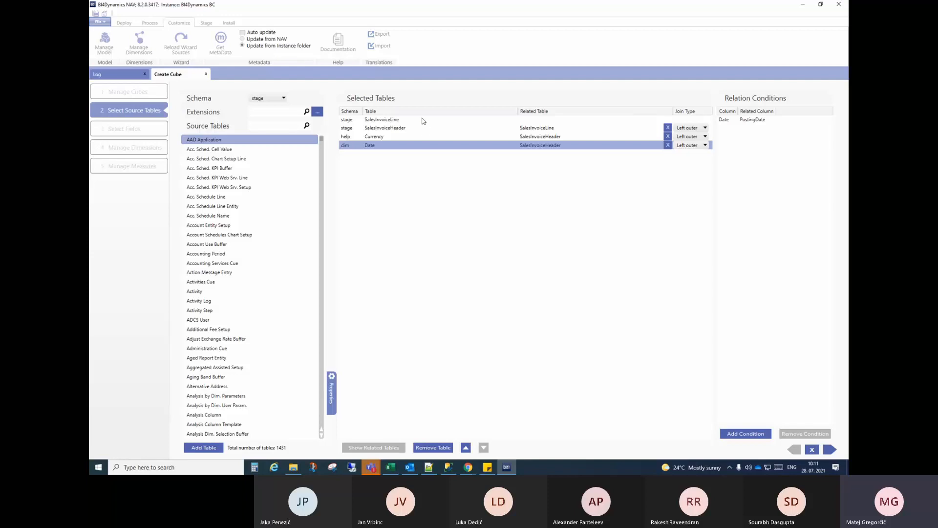
pyautogui.click(397, 120)
pyautogui.click(401, 130)
pyautogui.click(398, 120)
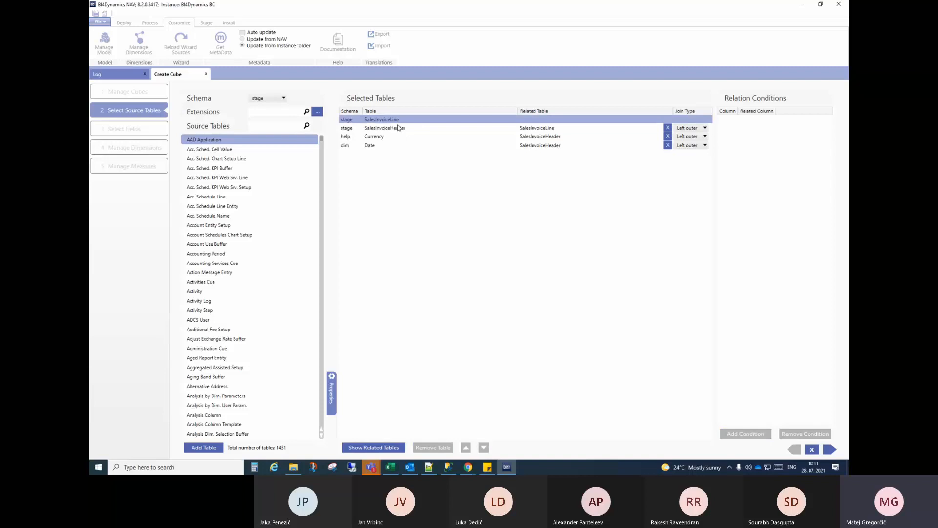
pyautogui.click(398, 128)
pyautogui.click(812, 449)
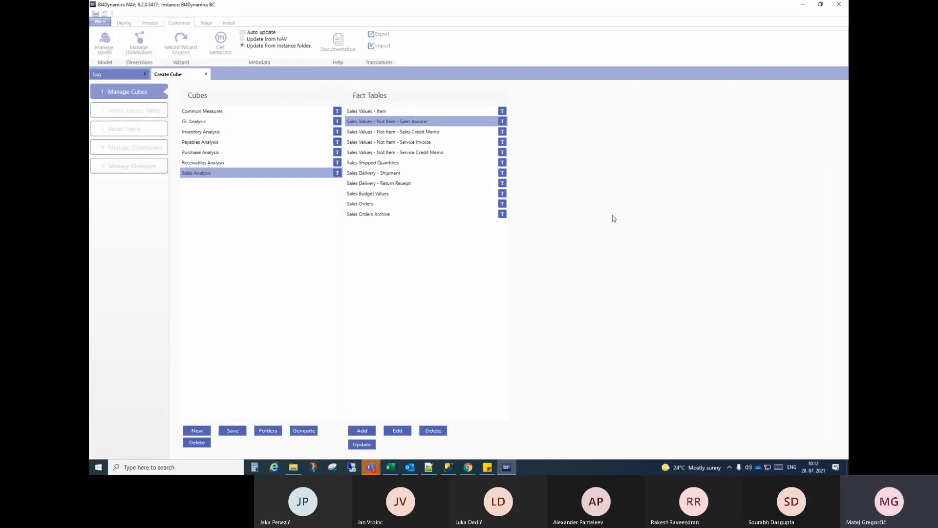
# Reopen the Sales Values - Item fact table and examine the relation conditions of its source tables from ValueEntry down to ServiceCrMemoHeader
pyautogui.click(388, 112)
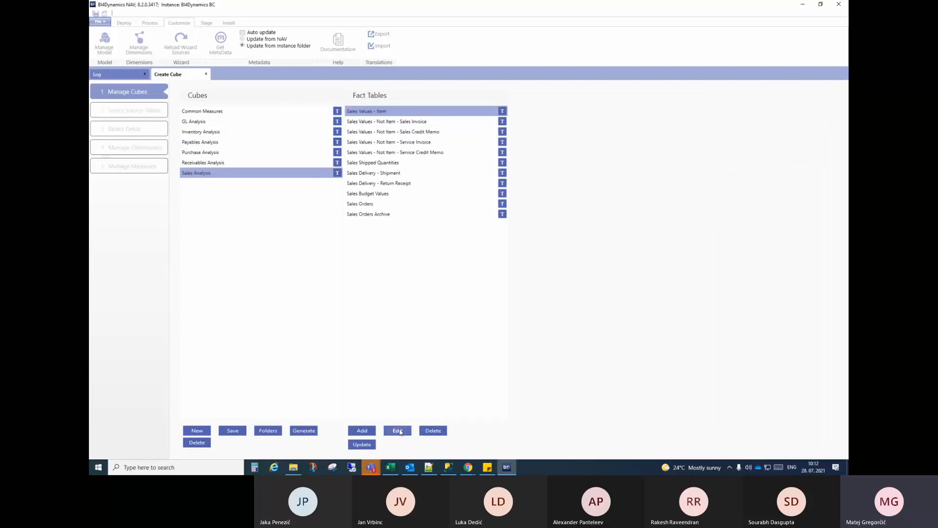
pyautogui.click(399, 431)
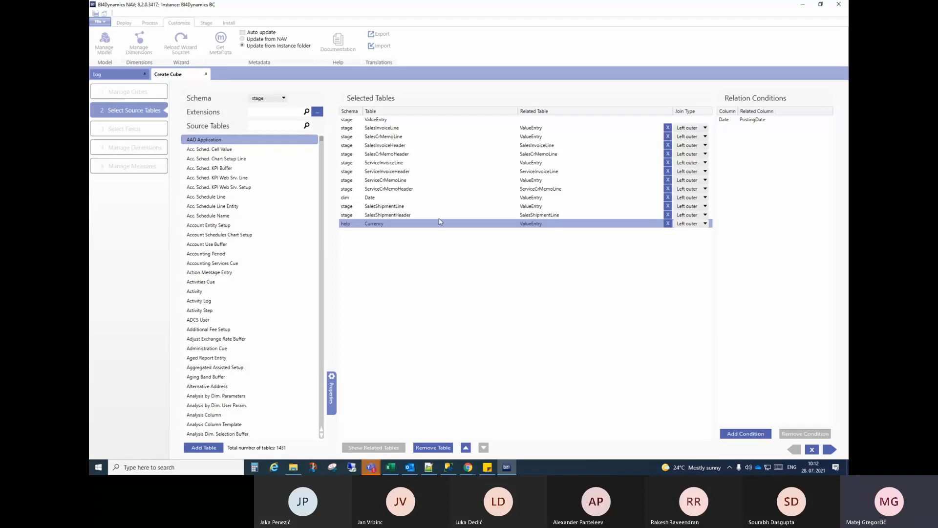
pyautogui.click(384, 120)
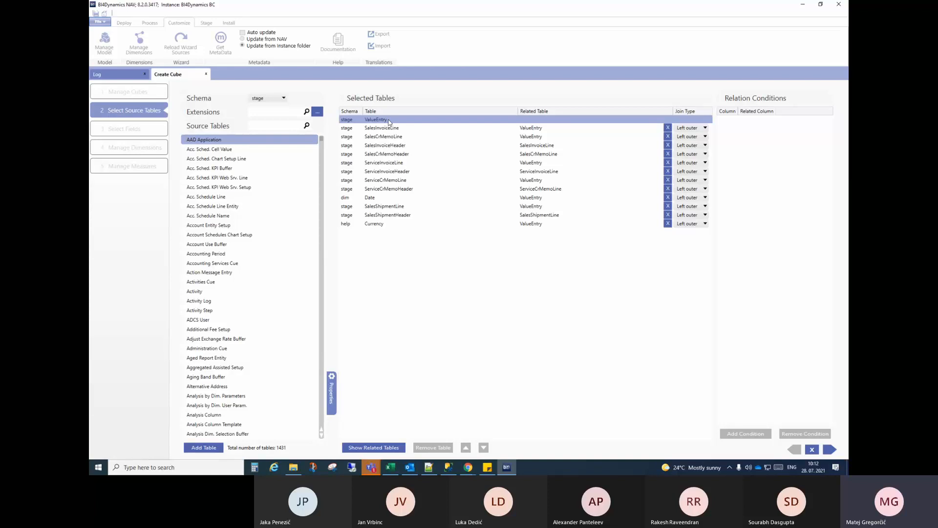
pyautogui.click(419, 128)
pyautogui.click(420, 137)
pyautogui.click(420, 145)
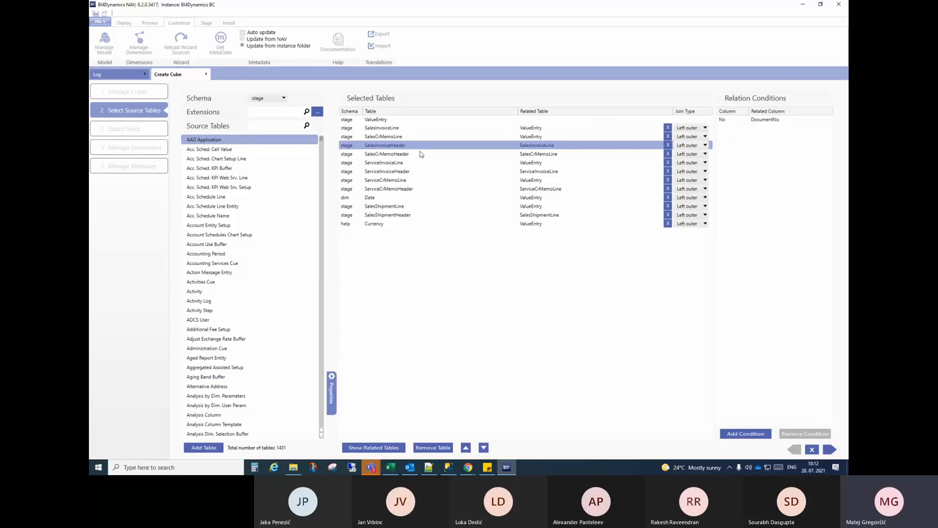
pyautogui.click(421, 154)
pyautogui.click(421, 163)
pyautogui.click(419, 171)
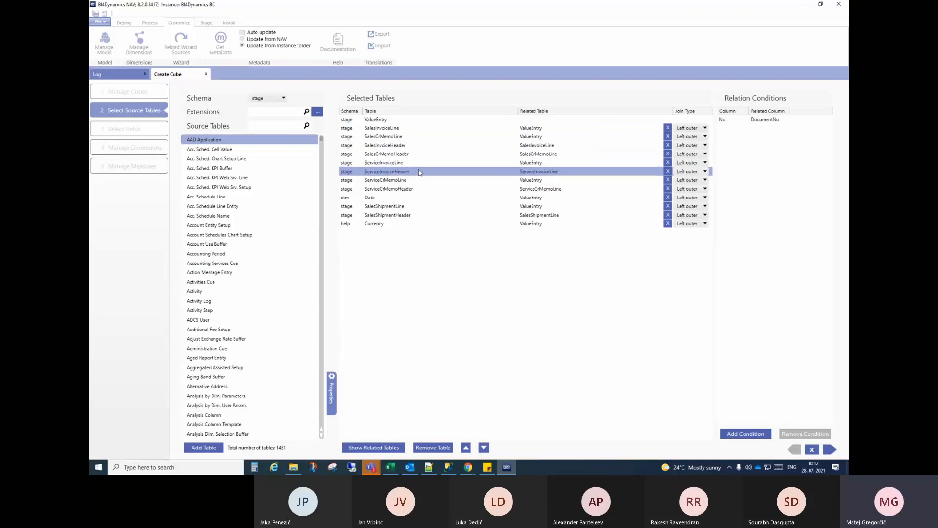
pyautogui.click(419, 181)
pyautogui.click(419, 190)
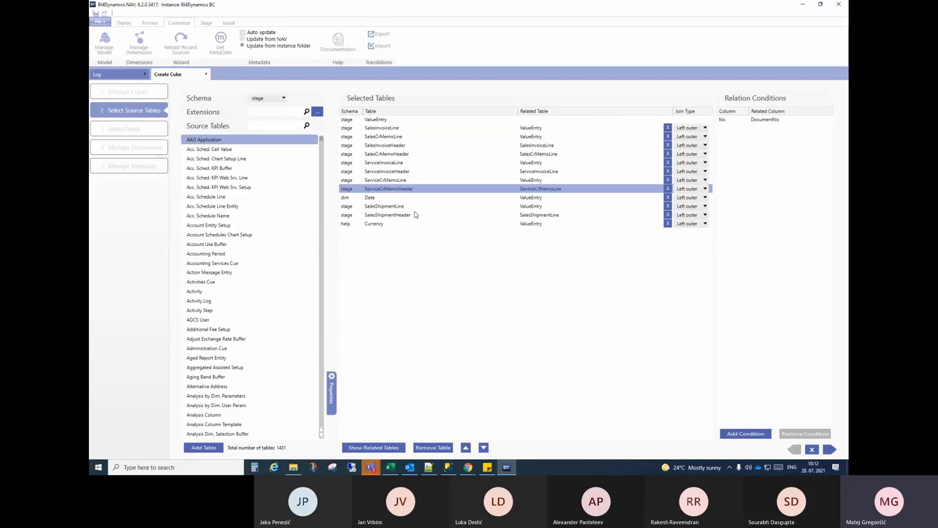
# Examine the relations of the shipment, Date and Currency source tables, then go back to the ValueEntry base table
pyautogui.click(414, 207)
pyautogui.click(411, 216)
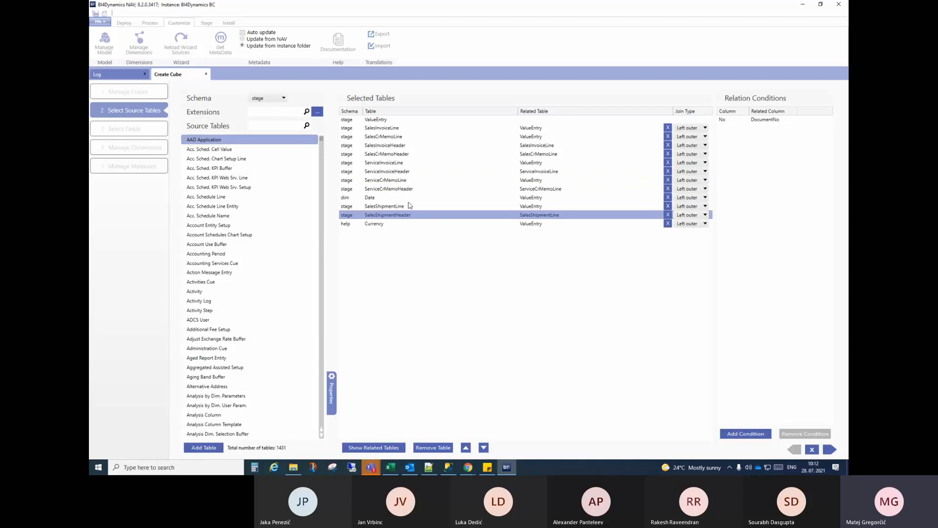
pyautogui.click(408, 200)
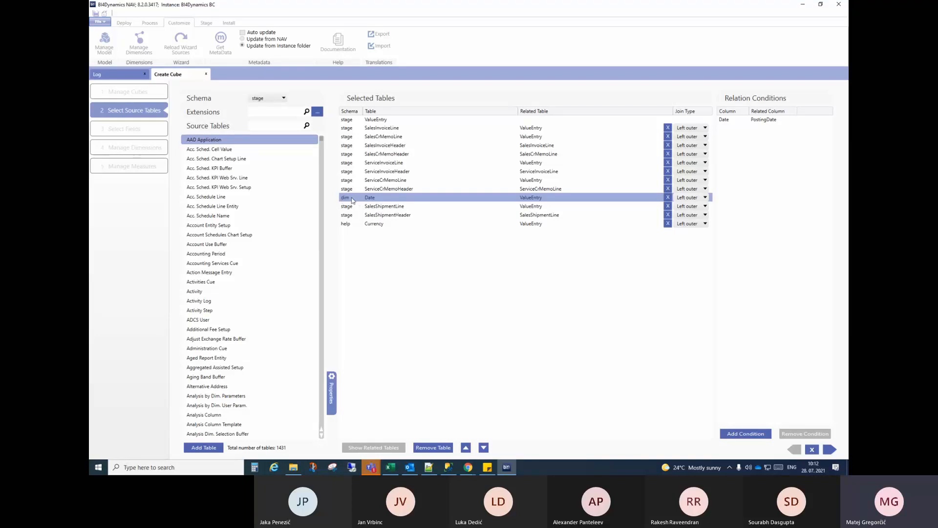
pyautogui.click(350, 225)
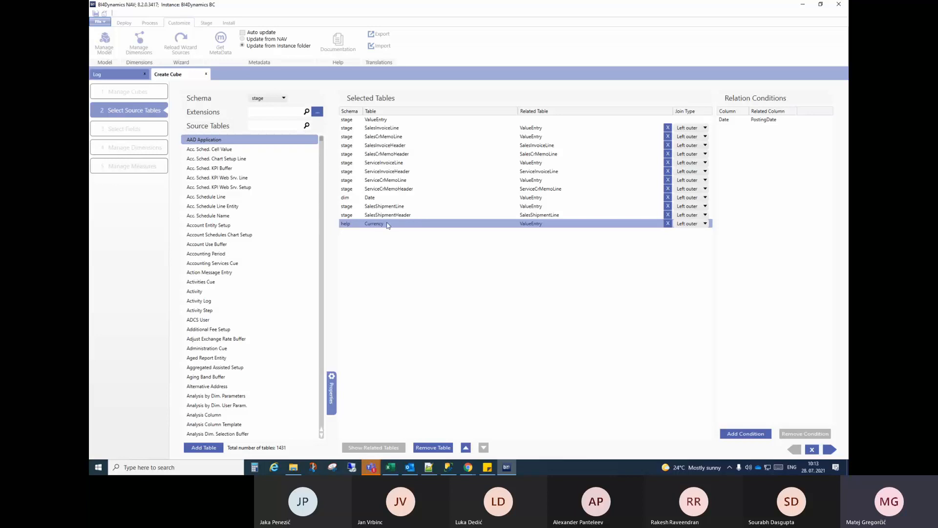
pyautogui.click(383, 120)
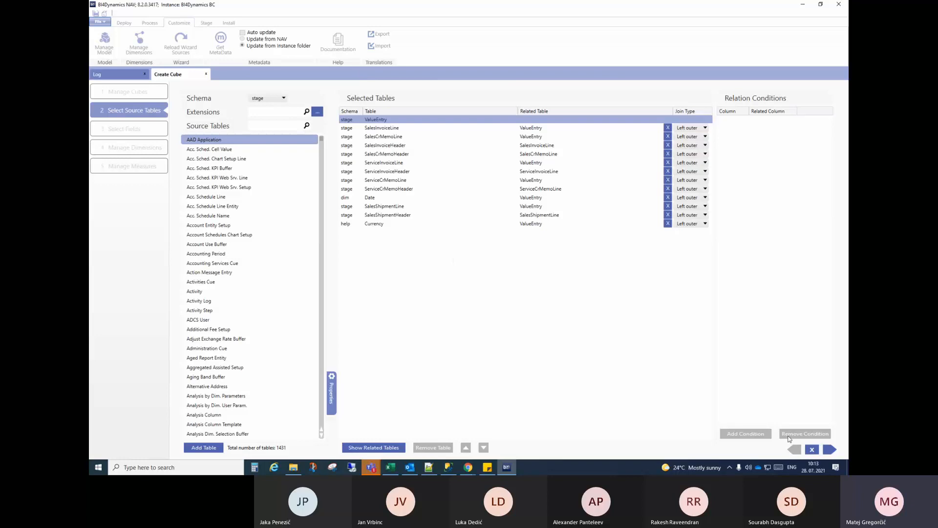
# Proceed to the field selection of the Sales Values - Item fact table and show only the selected fields
pyautogui.click(829, 450)
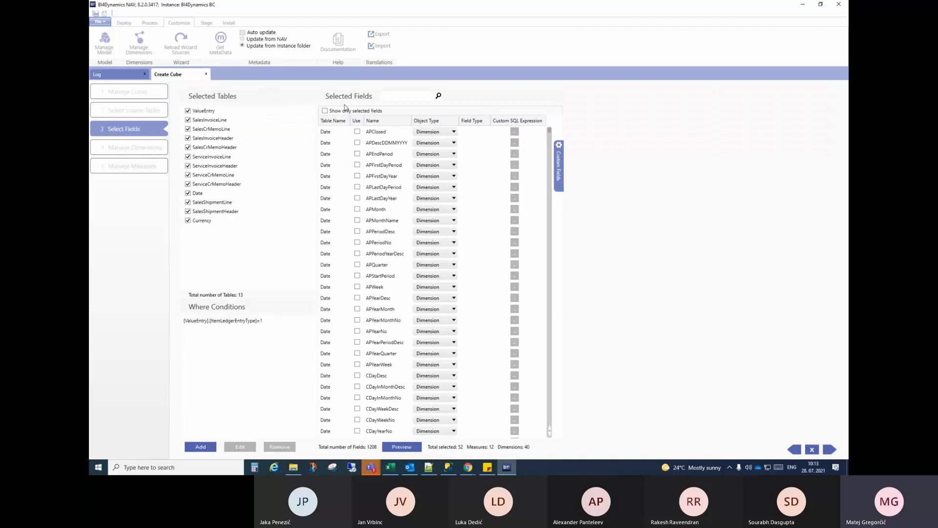
pyautogui.scroll(-20, 388, 124)
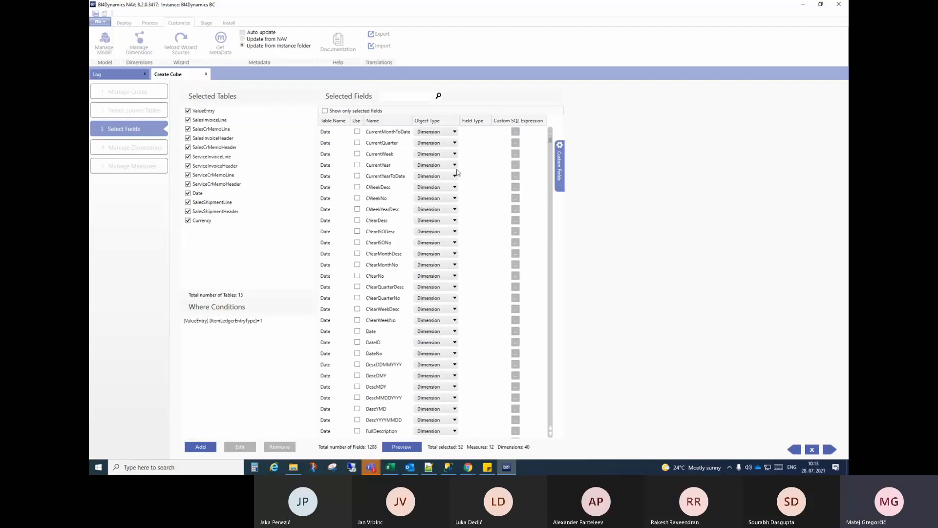
pyautogui.click(325, 112)
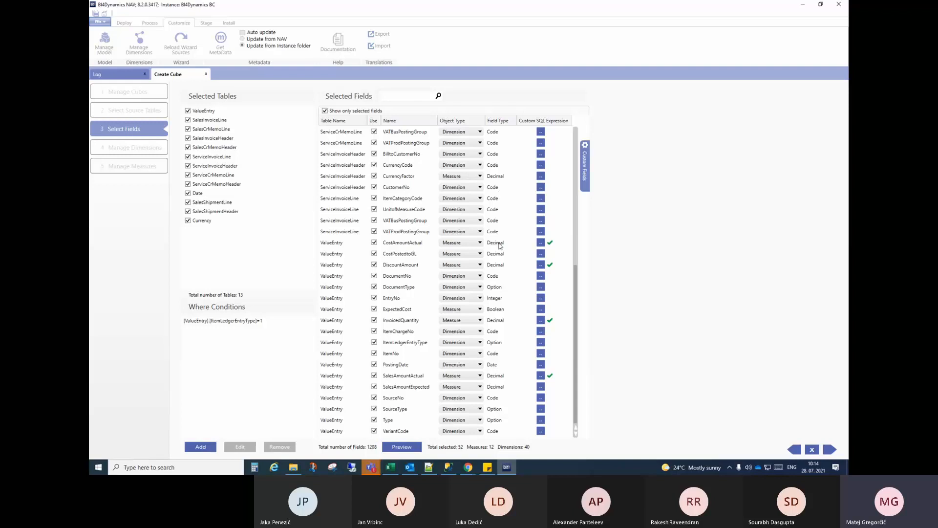
# View the object type choices for ServiceInvoiceHeader's CurrencyFactor and look through the selected fields for custom SQL expressions
pyautogui.click(477, 177)
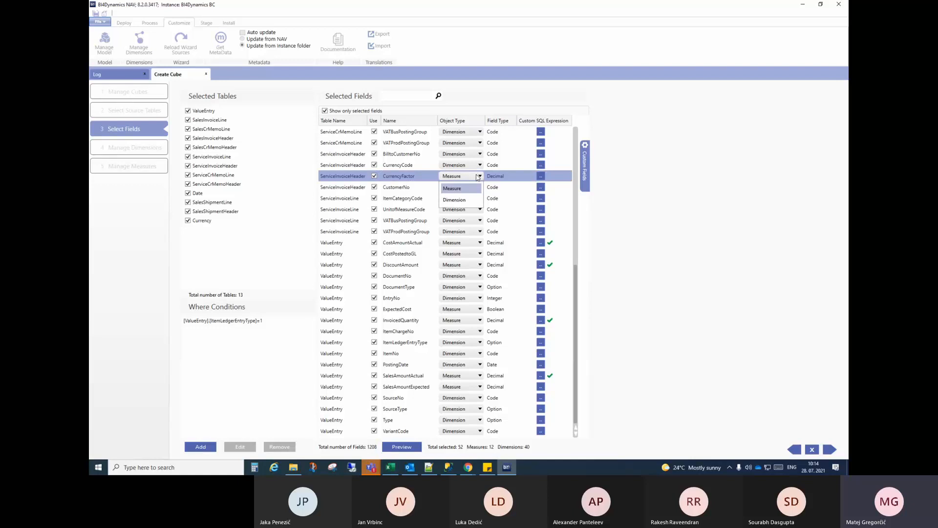
pyautogui.click(478, 177)
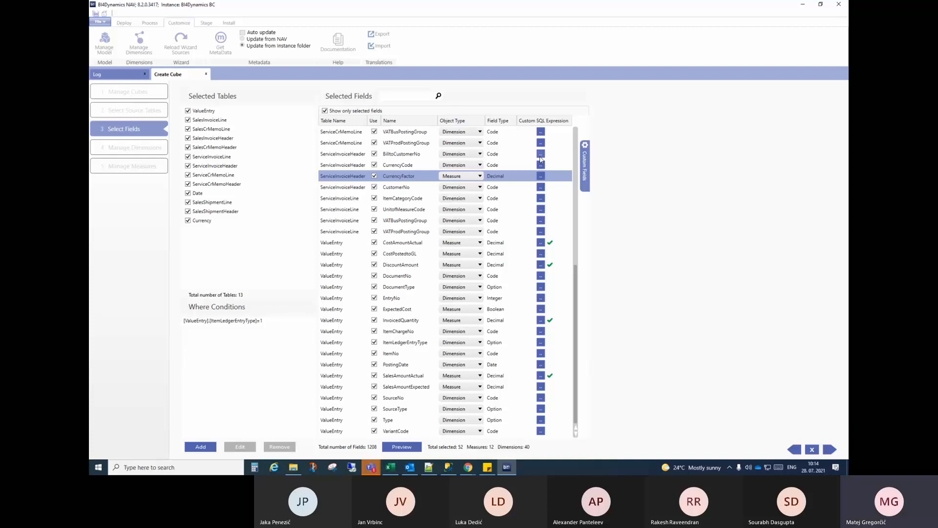
pyautogui.scroll(4, 540, 159)
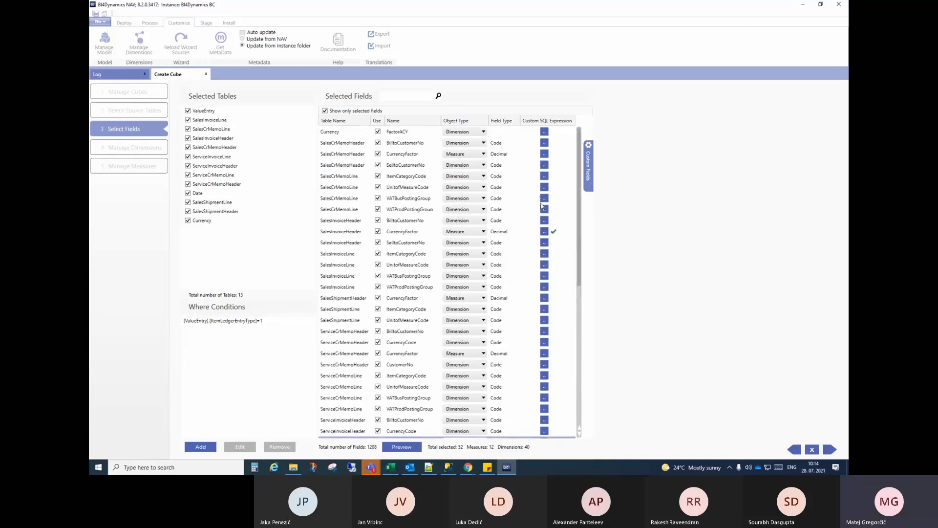
pyautogui.scroll(-4, 542, 213)
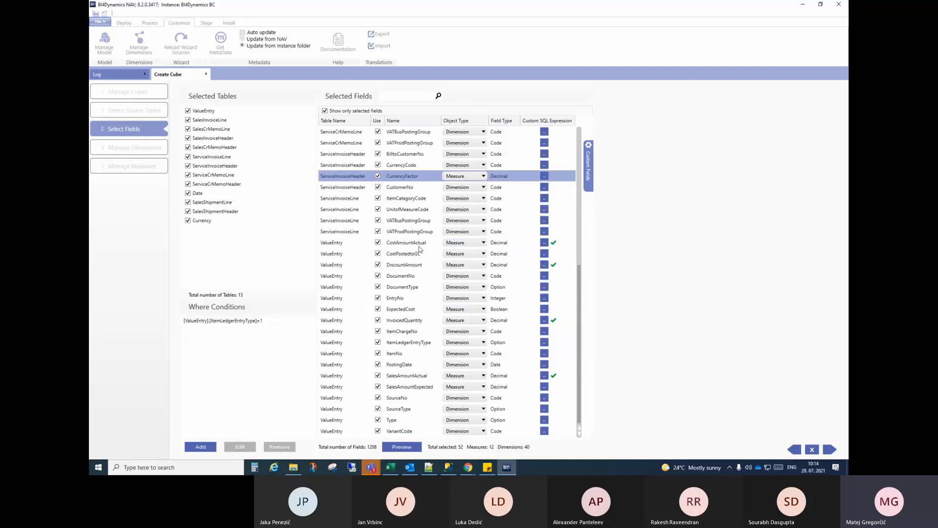
# Open the custom SQL expression of ValueEntry's CostAmountActual field, set the dialog beside the field list and examine the ExpectedCost condition
pyautogui.moveTo(544, 247)
pyautogui.click(545, 245)
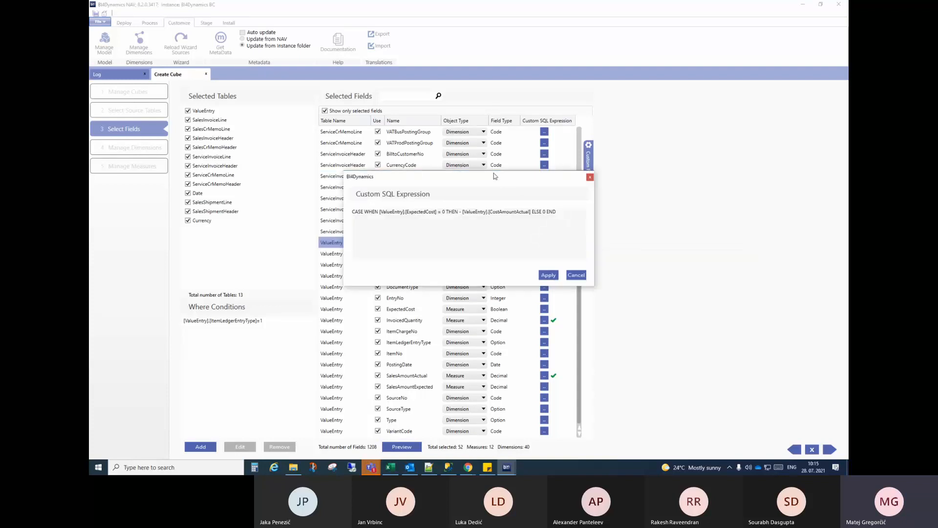
pyautogui.moveTo(493, 178); pyautogui.dragTo(725, 210)
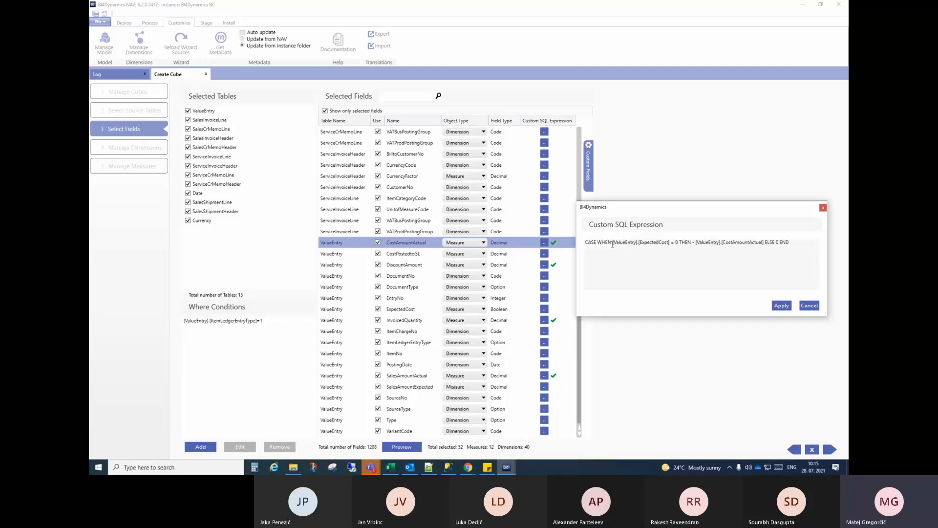
pyautogui.moveTo(613, 243); pyautogui.dragTo(669, 242)
pyautogui.click(670, 243)
pyautogui.doubleClick(678, 242)
pyautogui.click(684, 244)
# Examine the negated CostAmountActual part of the custom SQL expression and close the dialog without applying anything
pyautogui.moveTo(724, 244); pyautogui.dragTo(754, 243)
pyautogui.click(755, 243)
pyautogui.click(692, 242)
pyautogui.write('-')
pyautogui.moveTo(722, 244); pyautogui.dragTo(759, 243)
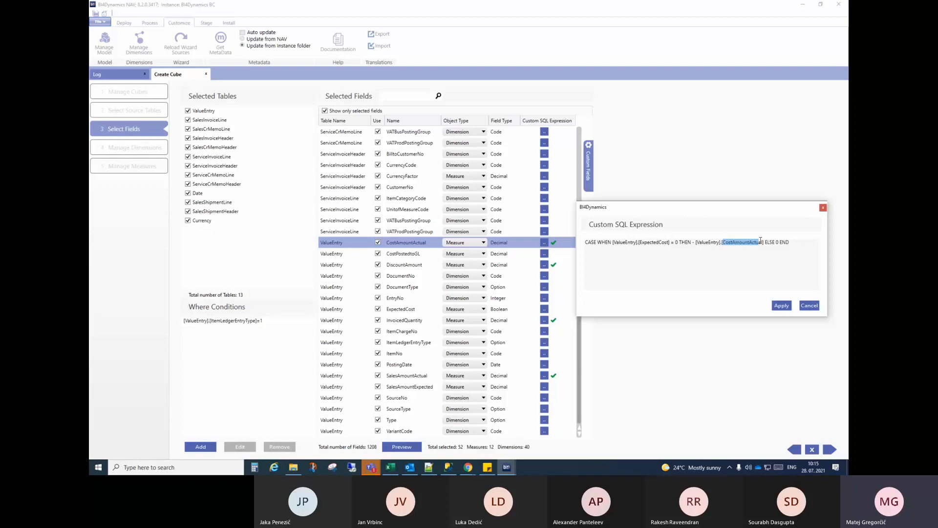
pyautogui.click(692, 241)
pyautogui.click(823, 208)
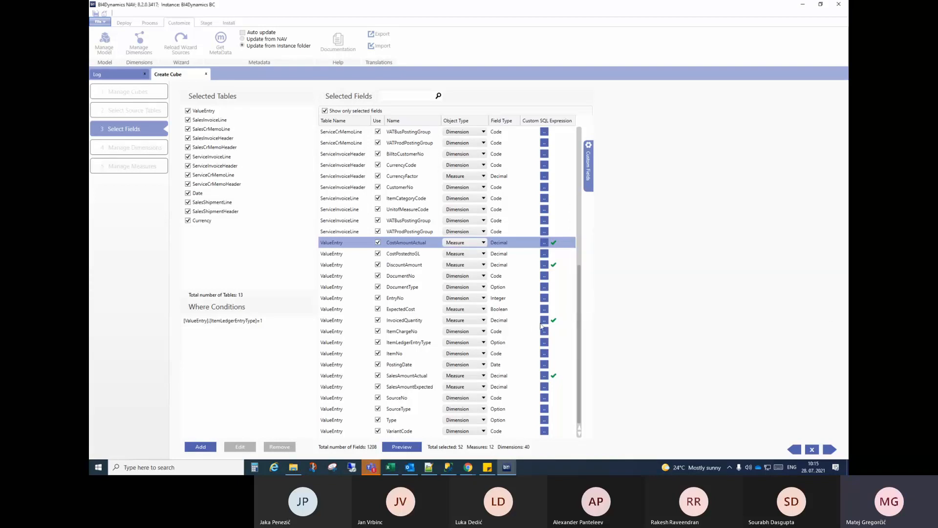
# Open the custom SQL expression of ValueEntry's InvoicedQuantity field and examine the full expression beside the field list
pyautogui.click(546, 321)
pyautogui.click(546, 321)
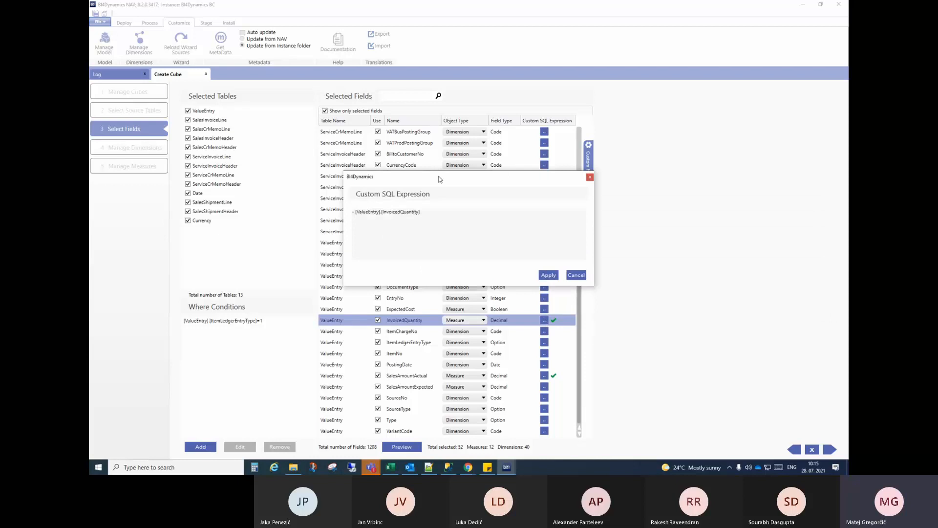
pyautogui.moveTo(437, 174); pyautogui.dragTo(681, 210)
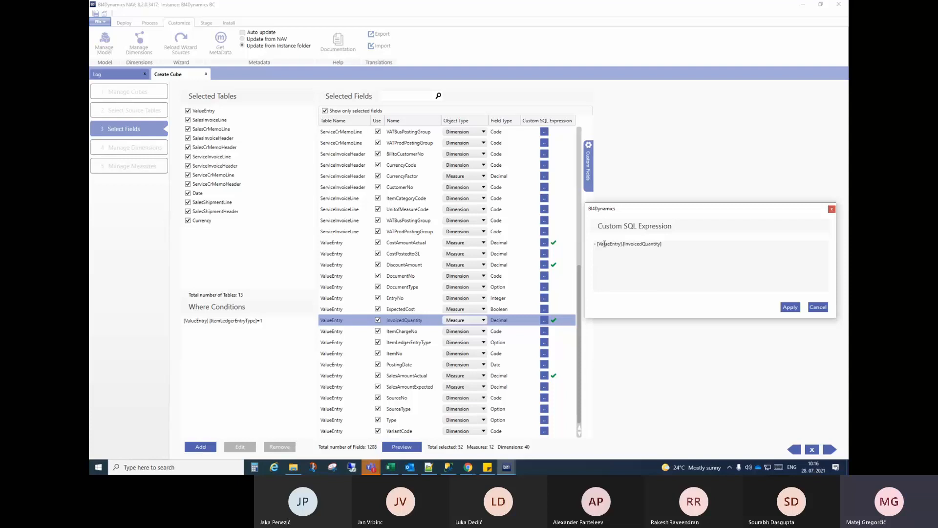
pyautogui.moveTo(666, 244); pyautogui.dragTo(593, 244)
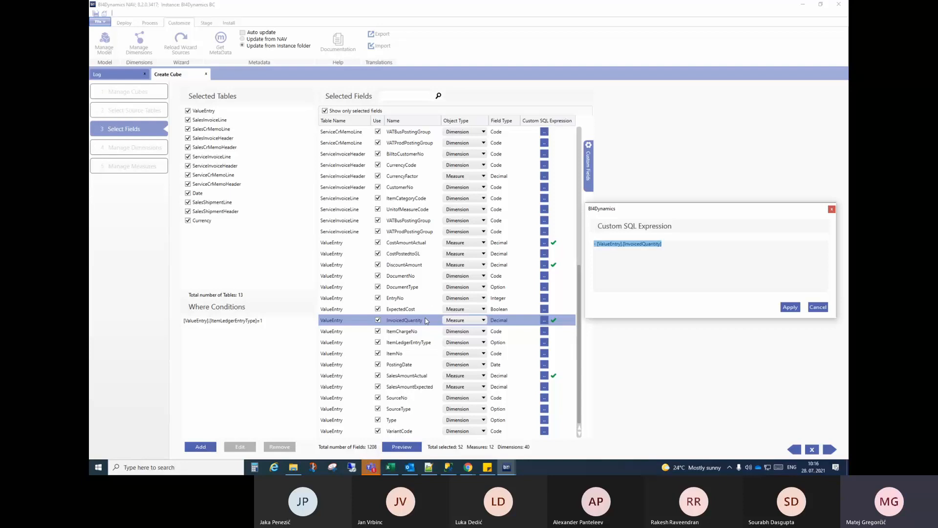
pyautogui.click(391, 467)
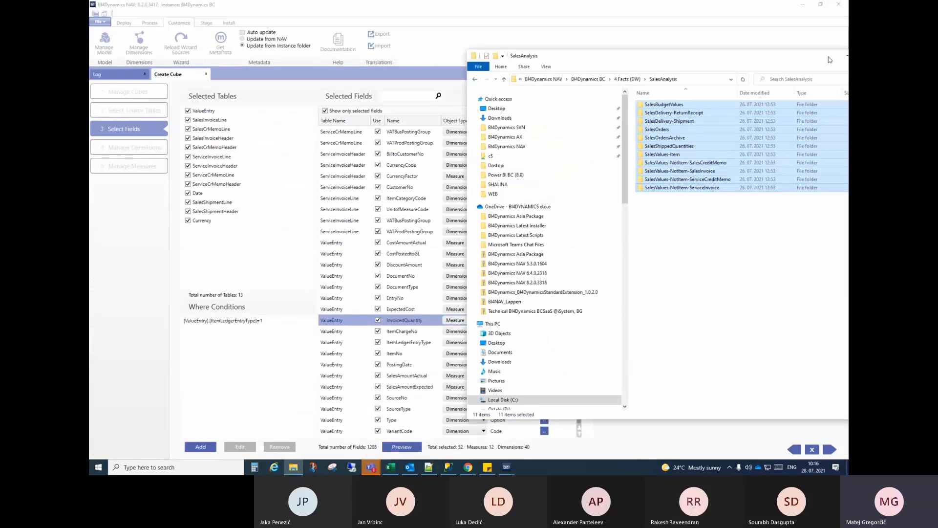
pyautogui.click(829, 59)
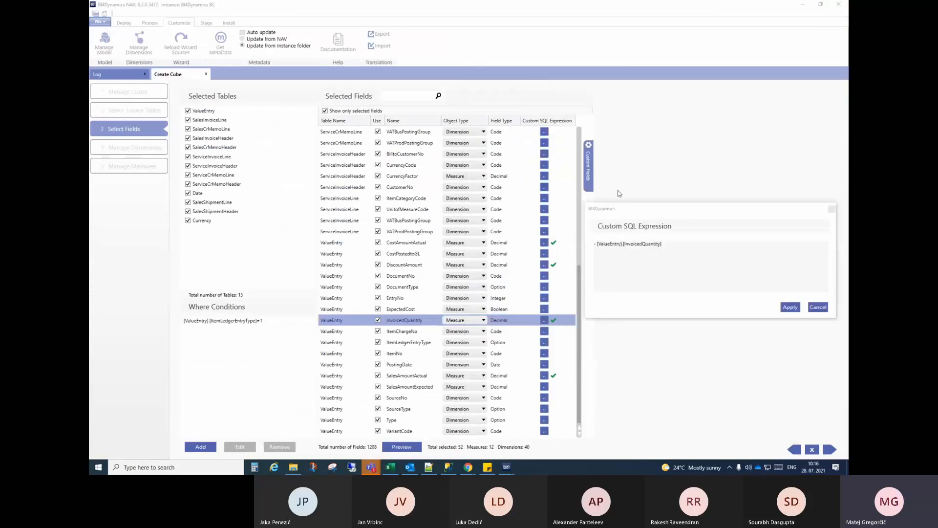
# Examine the minus sign in front of InvoicedQuantity in its custom SQL expression and close the dialog
pyautogui.click(636, 251)
pyautogui.click(596, 244)
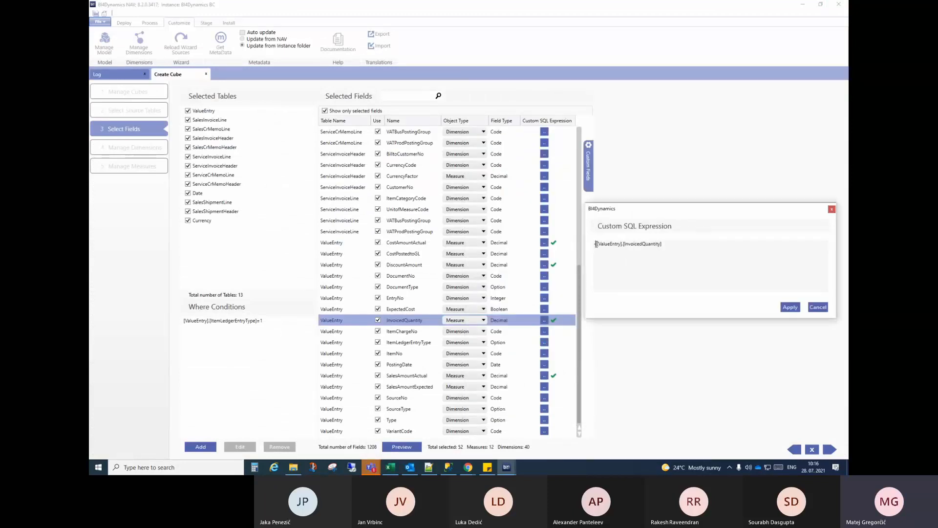
pyautogui.write('-')
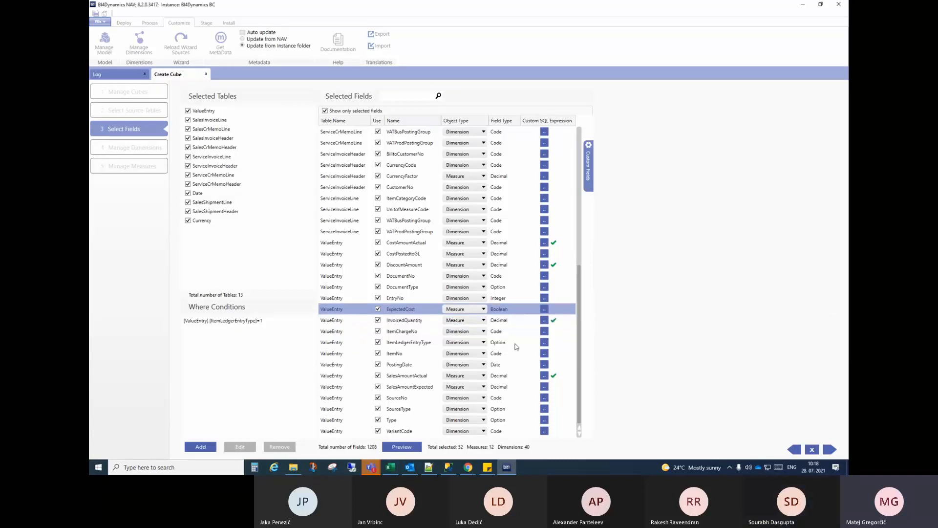
# Preview the SQL query generated from the selected fields for CRONUS International Ltd_ and close the preview
pyautogui.scroll(5, 540, 269)
pyautogui.scroll(-5, 540, 266)
pyautogui.click(402, 448)
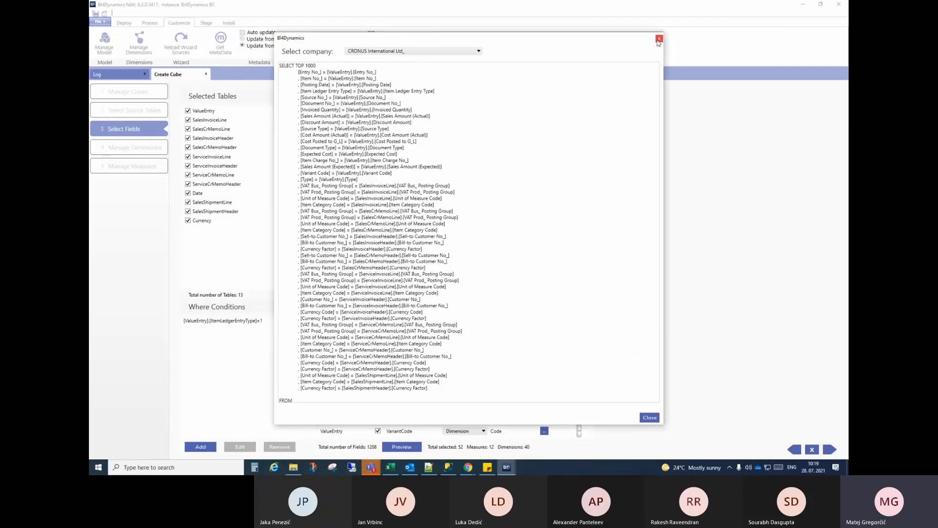
pyautogui.click(658, 38)
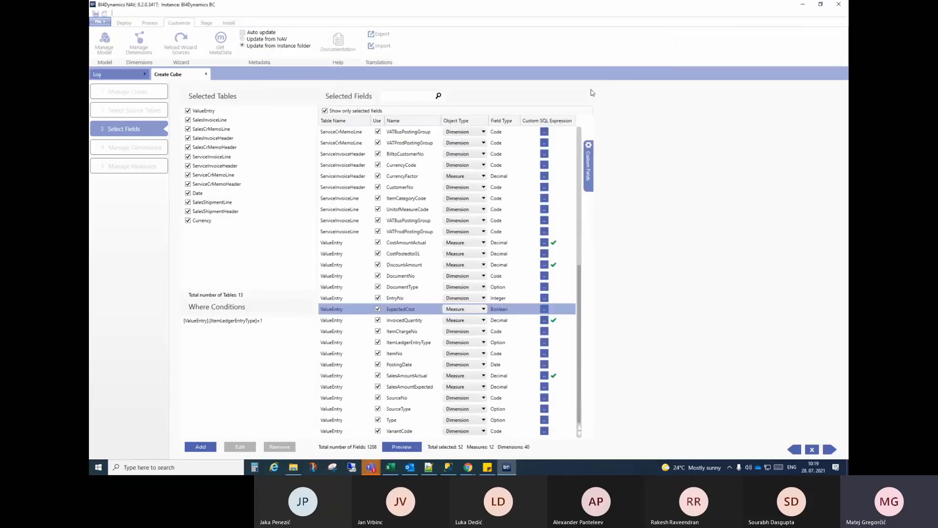
# Show the custom fields and open BillToCustomer's custom SQL expression, placing the dialog below the custom field list
pyautogui.click(587, 165)
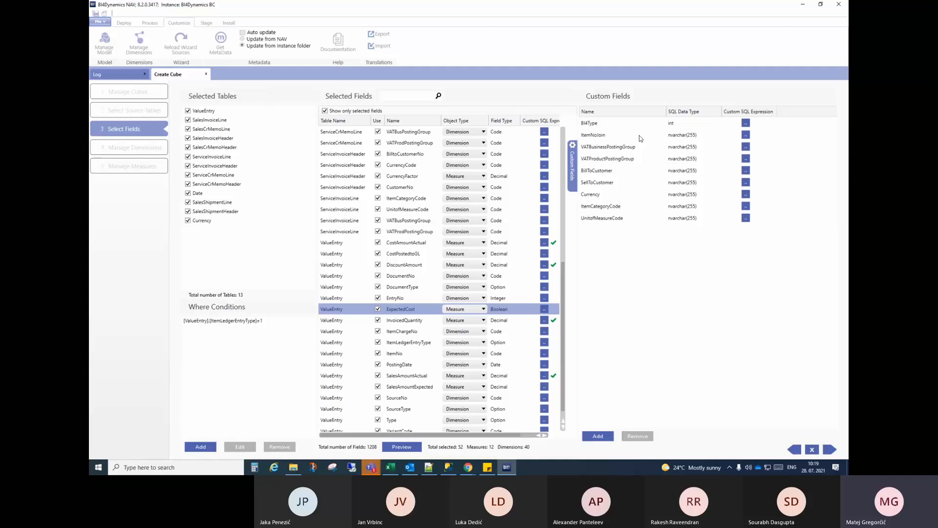
pyautogui.click(604, 196)
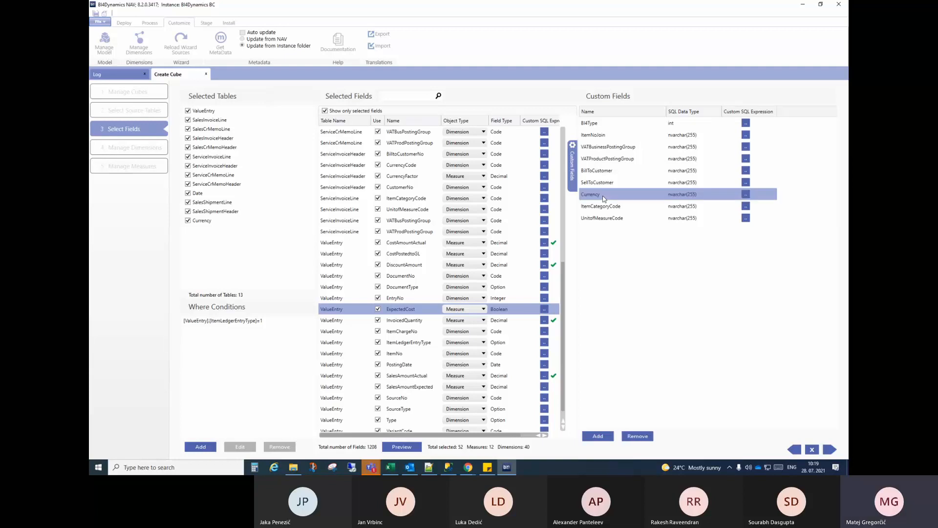
pyautogui.click(611, 171)
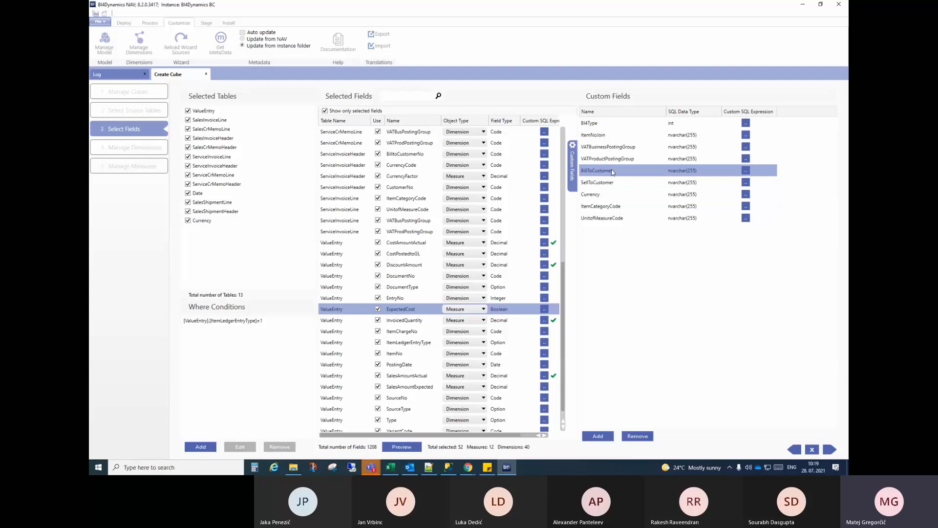
pyautogui.click(747, 171)
pyautogui.moveTo(439, 179); pyautogui.dragTo(667, 245)
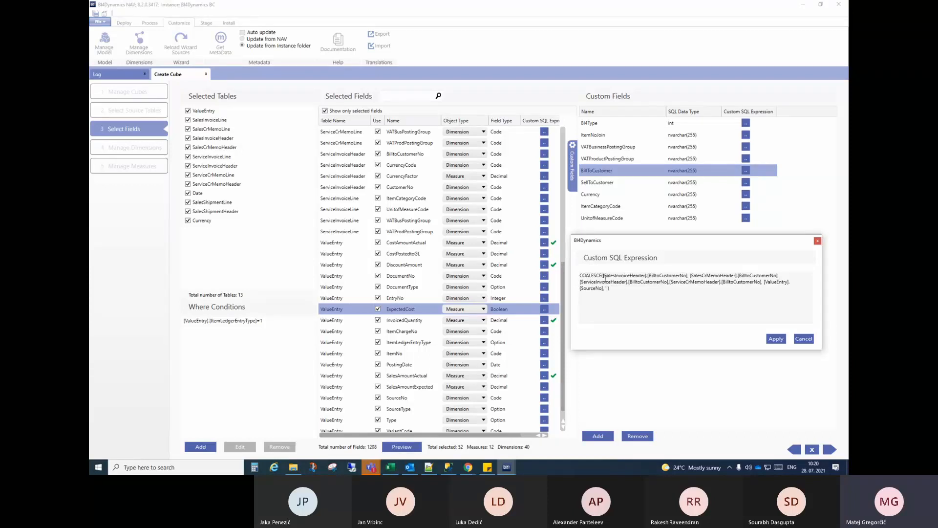
# Examine the SalesInvoiceHeader and SalesCrMemoHeader parts of BillToCustomer's COALESCE expression and close the dialog
pyautogui.moveTo(602, 276); pyautogui.dragTo(625, 277)
pyautogui.click(624, 276)
pyautogui.moveTo(694, 276); pyautogui.dragTo(717, 276)
pyautogui.click(717, 277)
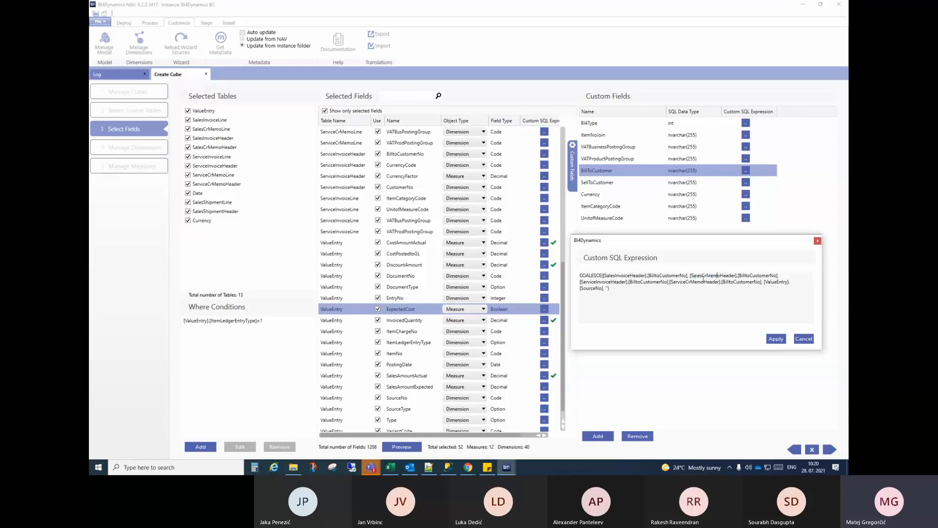
pyautogui.doubleClick(595, 277)
pyautogui.click(653, 276)
pyautogui.click(817, 240)
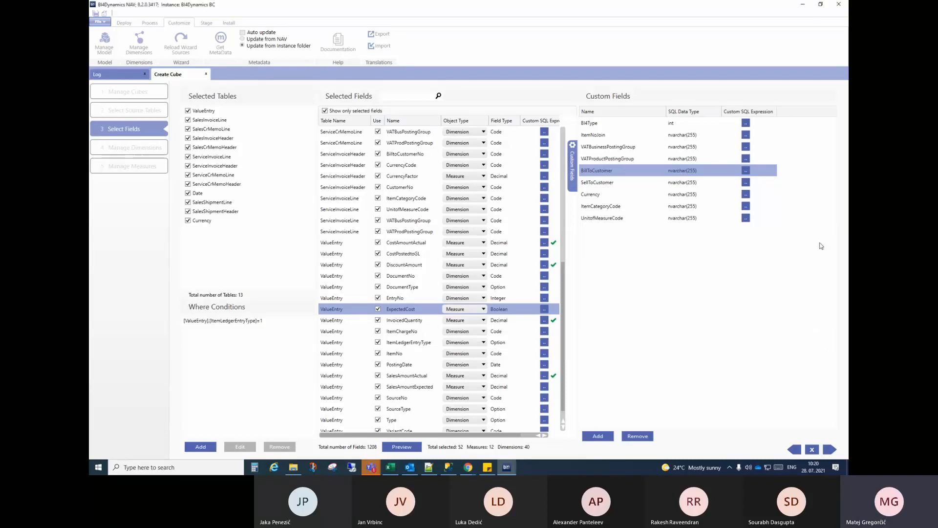
# Examine the ItemChargeNo condition in the ItemNoJoin custom field's SQL expression and close the dialog
pyautogui.click(745, 135)
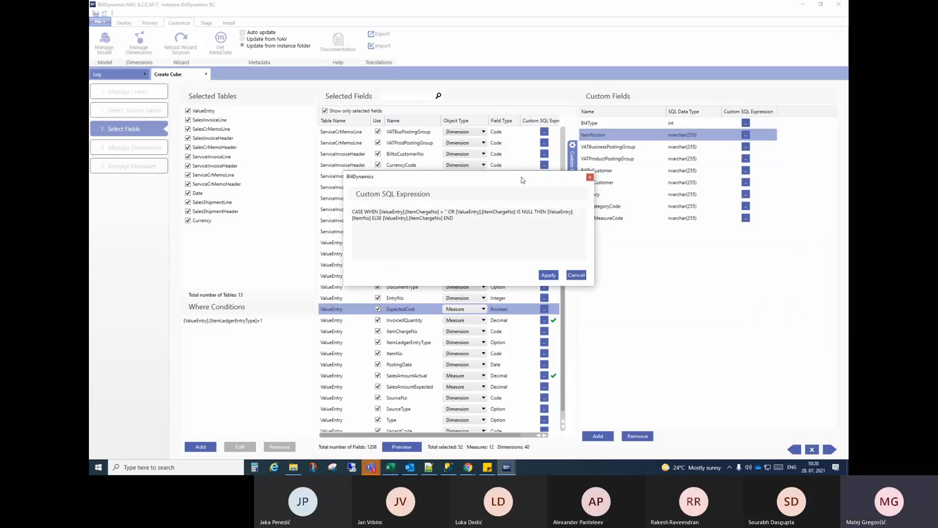
pyautogui.moveTo(521, 177); pyautogui.dragTo(703, 233)
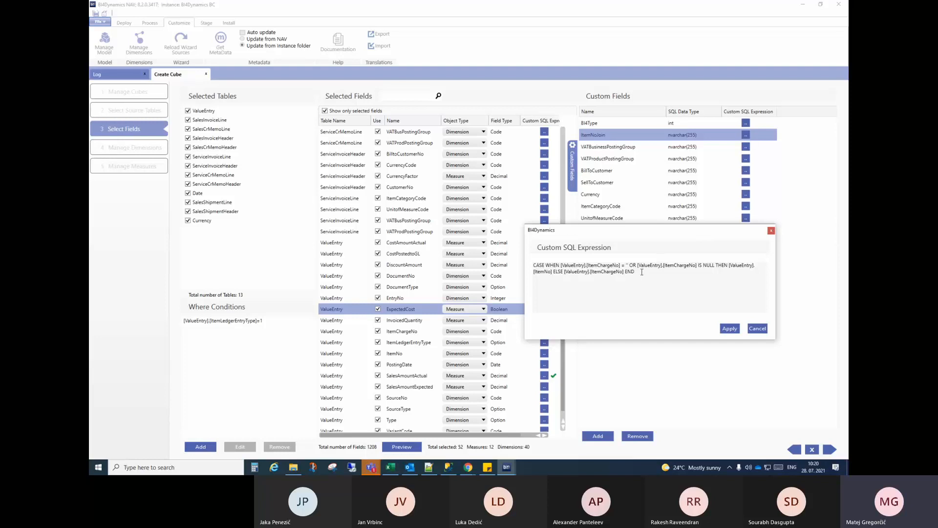
pyautogui.click(771, 230)
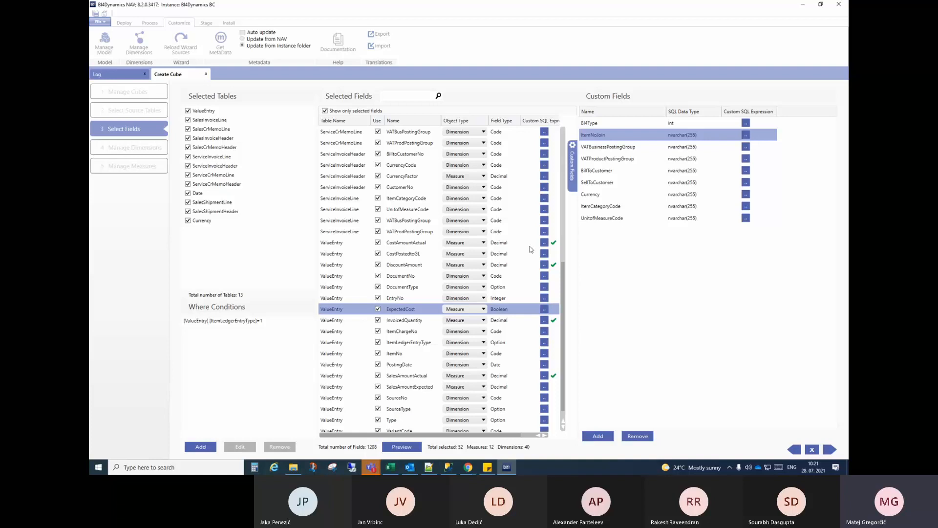
pyautogui.moveTo(545, 247)
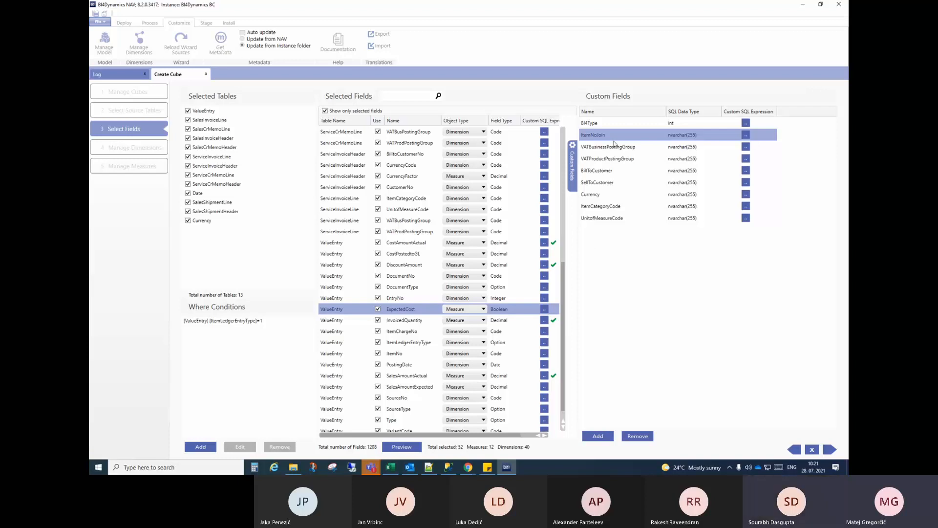
# Examine the COALESCE expression behind the SellToCustomer custom field below the field list and close the dialog
pyautogui.click(609, 185)
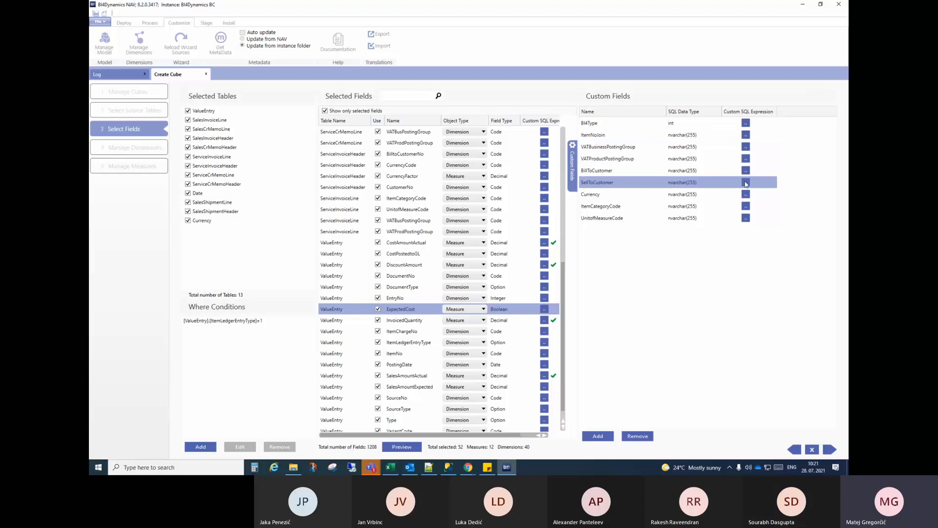
pyautogui.click(746, 182)
pyautogui.moveTo(486, 183); pyautogui.dragTo(716, 246)
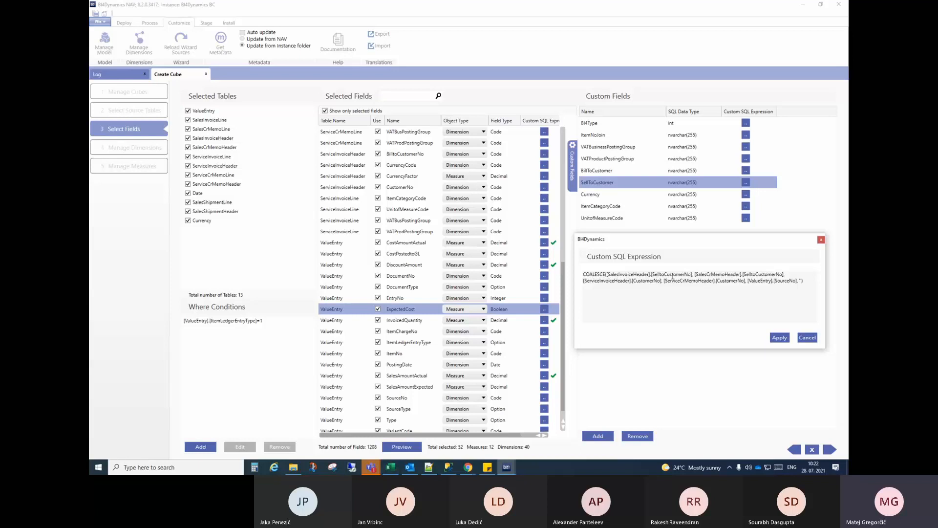
pyautogui.click(788, 340)
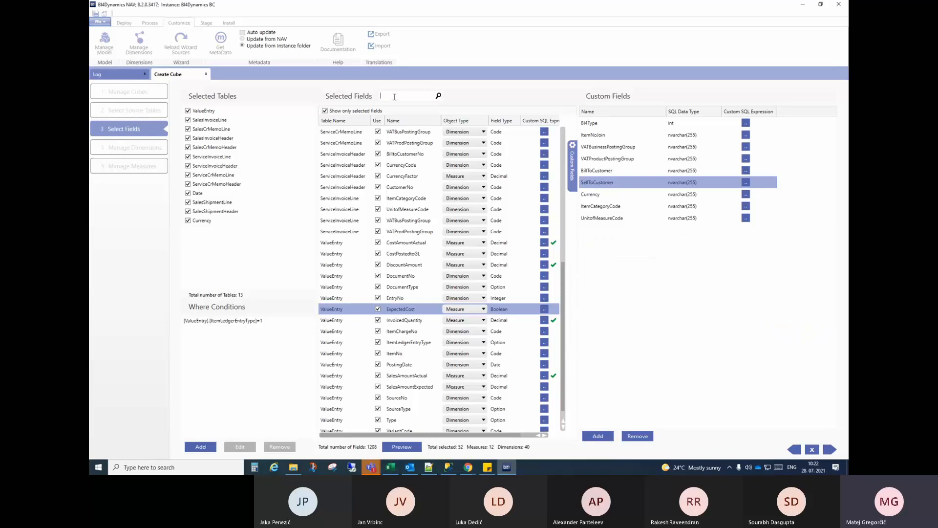
# Search the fields for "selltoCus" with unselected fields included, to see which tables contain the sell-to customer
pyautogui.write('sell')
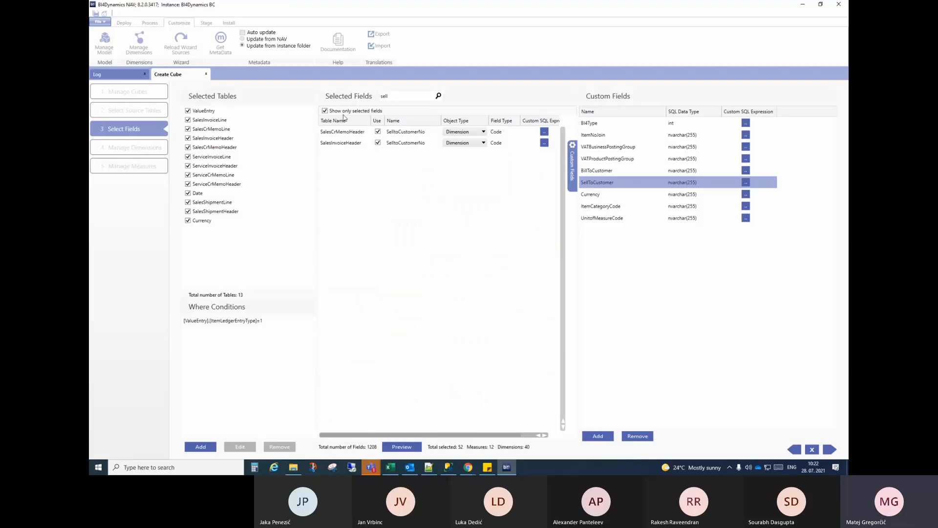
pyautogui.click(325, 111)
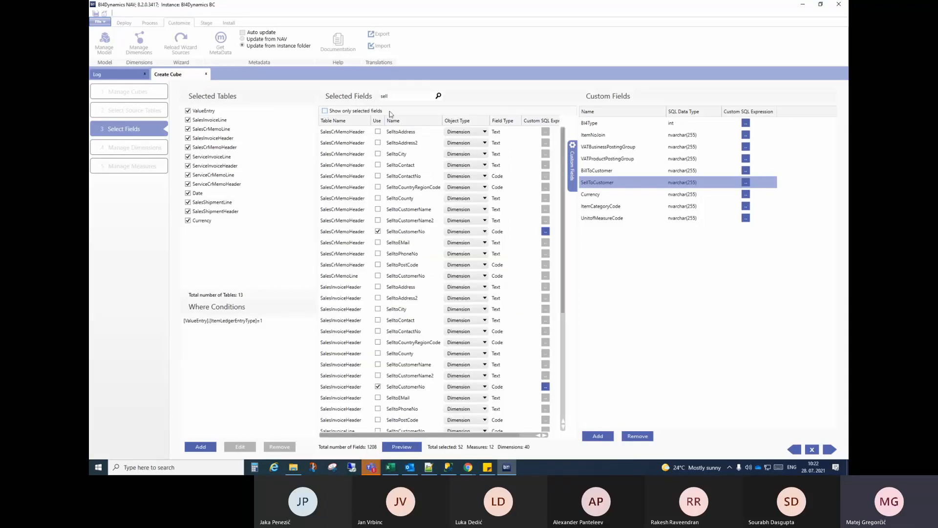
pyautogui.write('toCus')
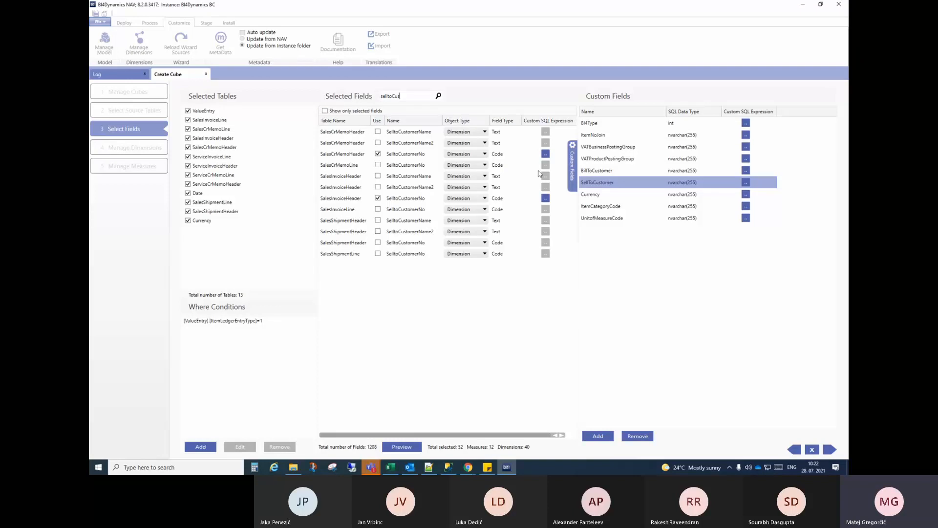
# Replace the field search with "billtocus" to compare the bill-to customer fields across the source tables
pyautogui.moveTo(404, 99); pyautogui.dragTo(371, 93)
pyautogui.press('BackSpace')
pyautogui.write('billto')
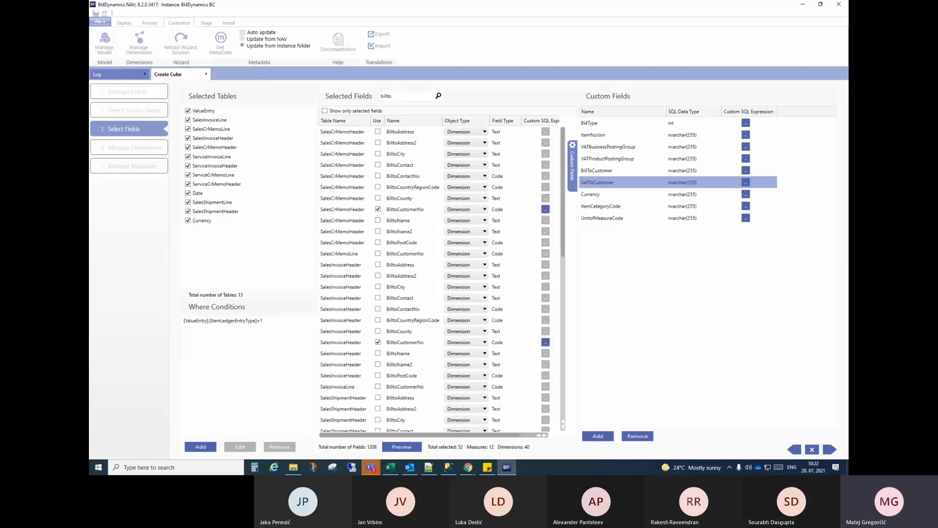
pyautogui.write('cus')
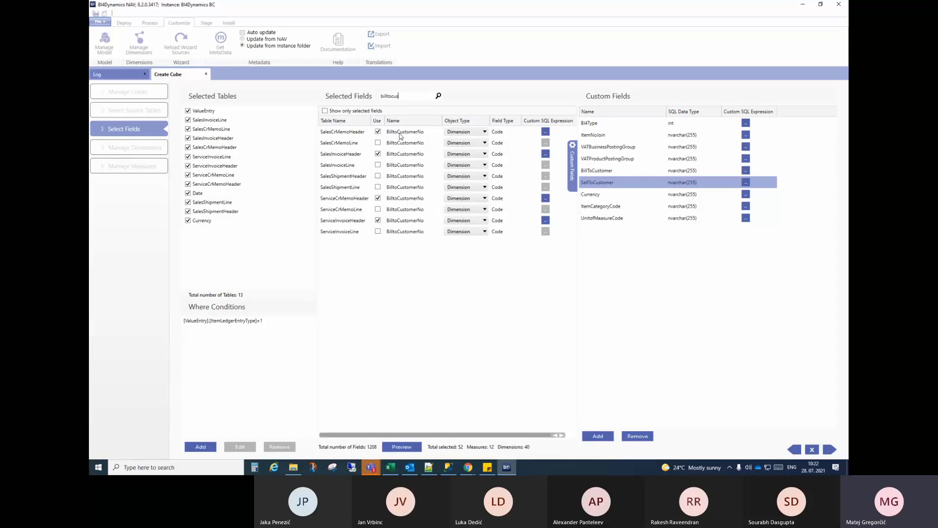
# Reopen BillToCustomer's custom SQL expression, examine its ValueEntry SourceNo fallback beside the filtered fields and close the dialog
pyautogui.click(621, 172)
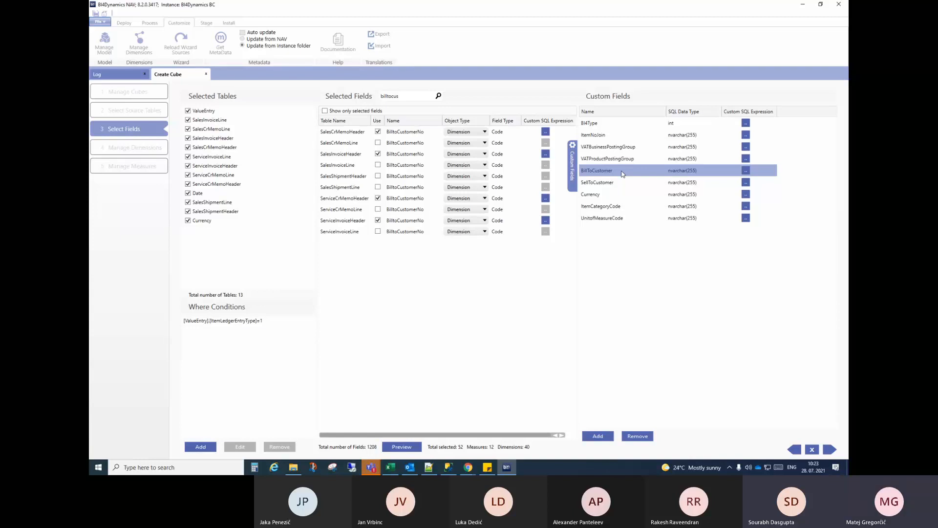
pyautogui.click(746, 171)
pyautogui.moveTo(494, 179); pyautogui.dragTo(672, 256)
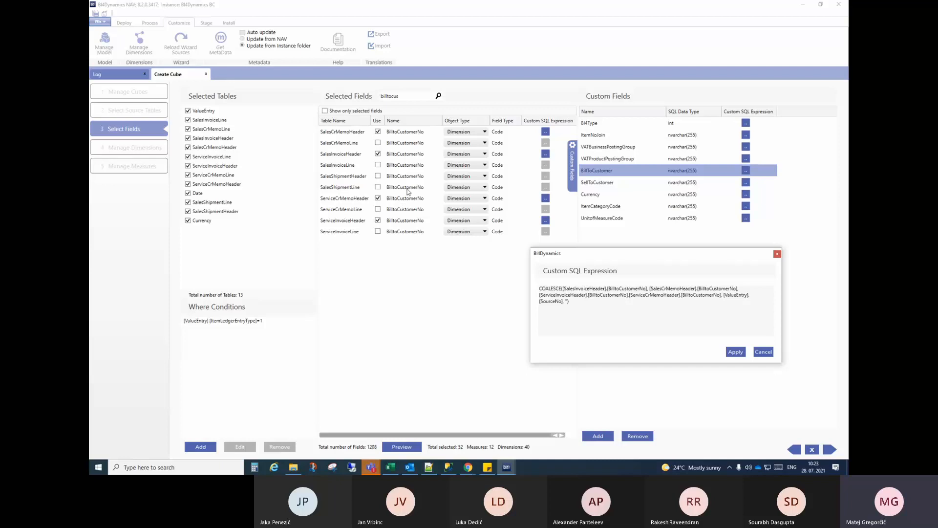
pyautogui.doubleClick(560, 301)
pyautogui.moveTo(724, 295); pyautogui.dragTo(743, 294)
pyautogui.click(582, 306)
pyautogui.click(777, 254)
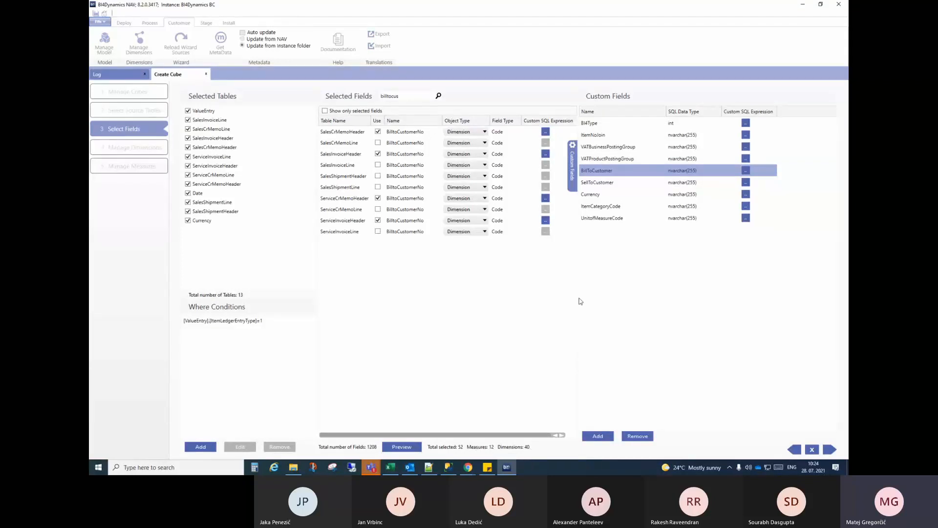
# Go on to the Manage Dimensions stage and compare the selected Date dimension with the dimensions available from ValueEntry fields
pyautogui.click(829, 449)
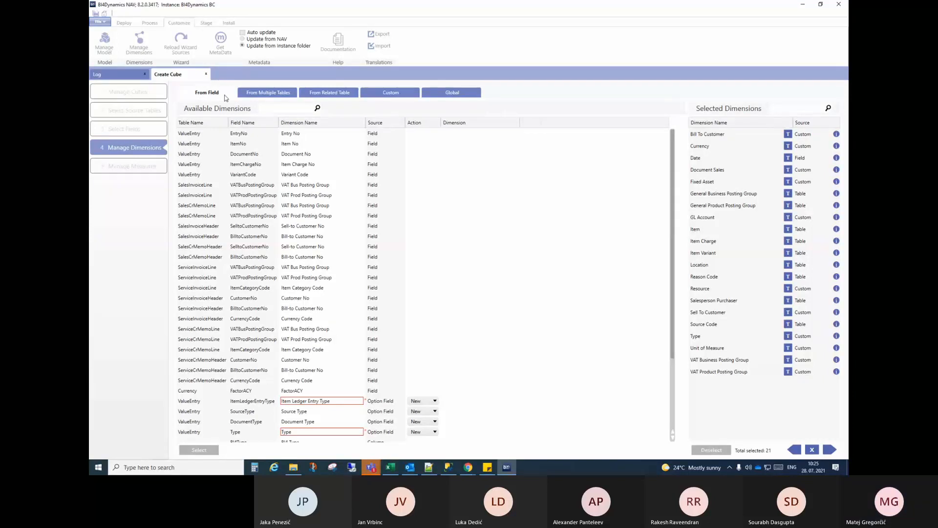
pyautogui.click(720, 162)
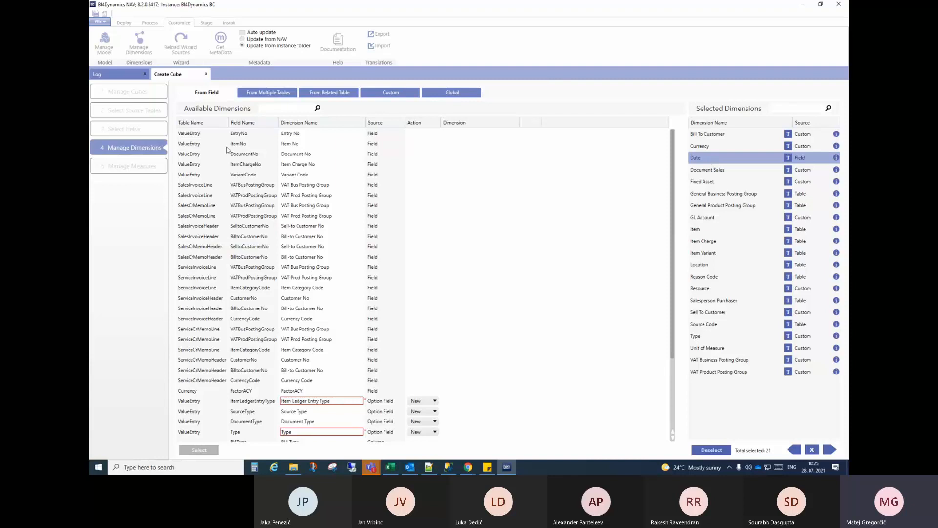
pyautogui.click(213, 136)
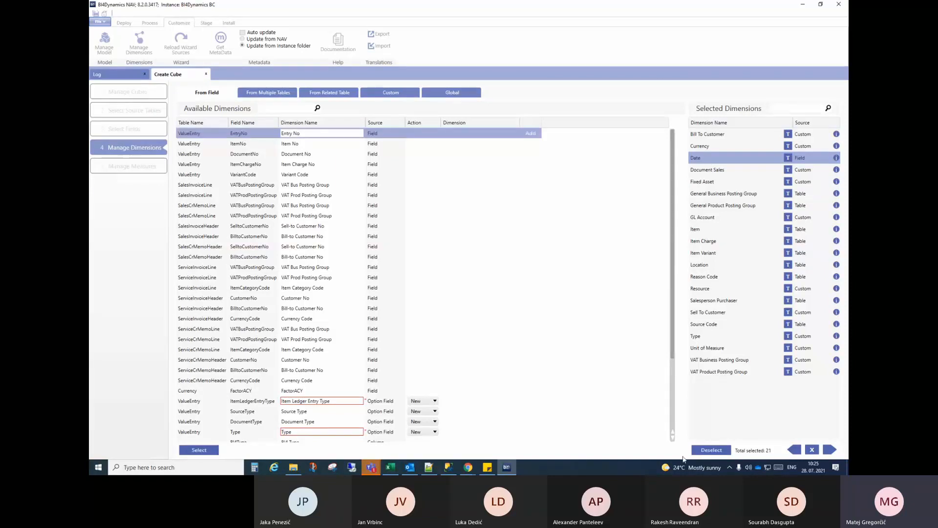
# Return to the Select Fields stage and find ValueEntry's PostingDate by searching the fields for "post"
pyautogui.click(793, 449)
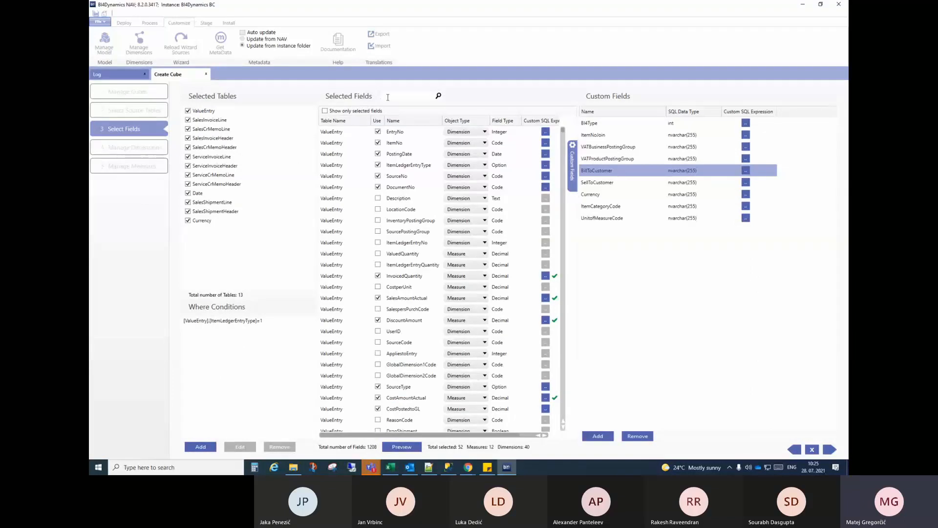
pyautogui.write('post')
pyautogui.click(401, 132)
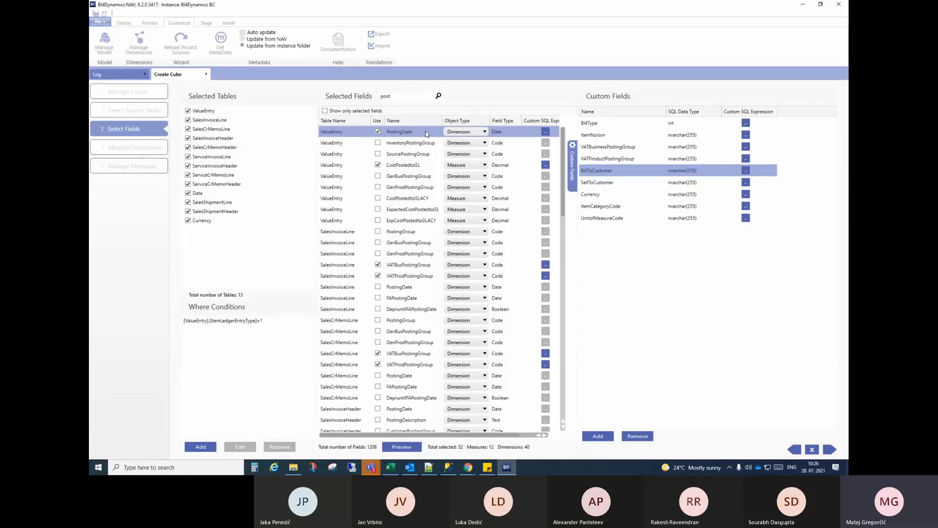
# Go back to Manage Dimensions, deselect the Date dimension and highlight ValueEntry's PostingDate among the available dimensions
pyautogui.click(831, 450)
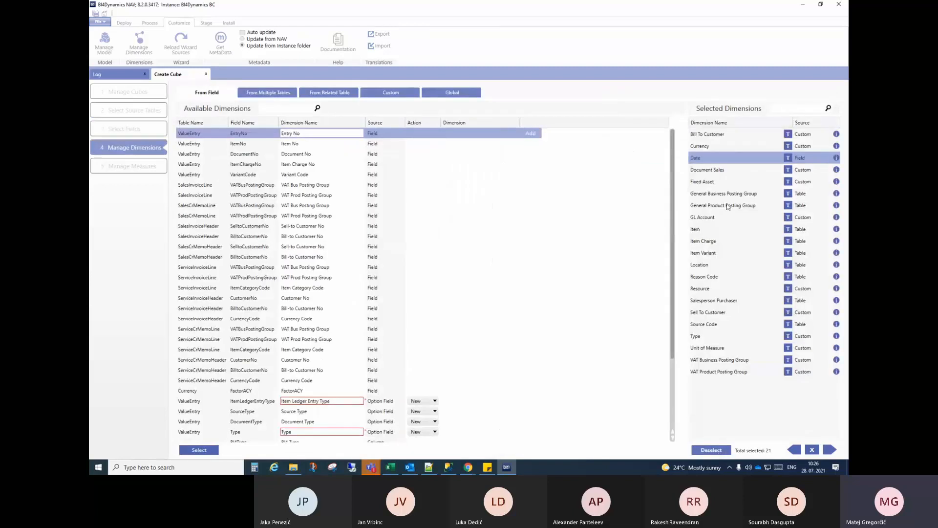
pyautogui.doubleClick(718, 166)
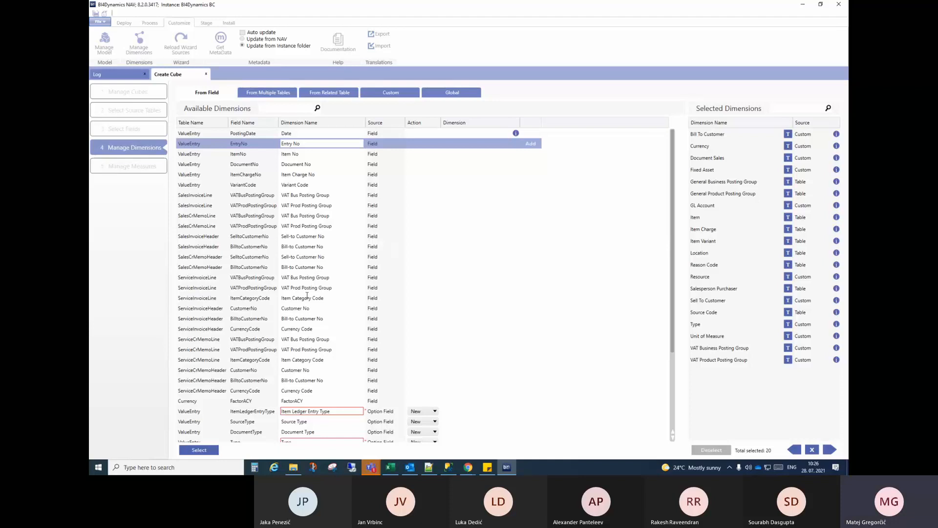
pyautogui.click(249, 135)
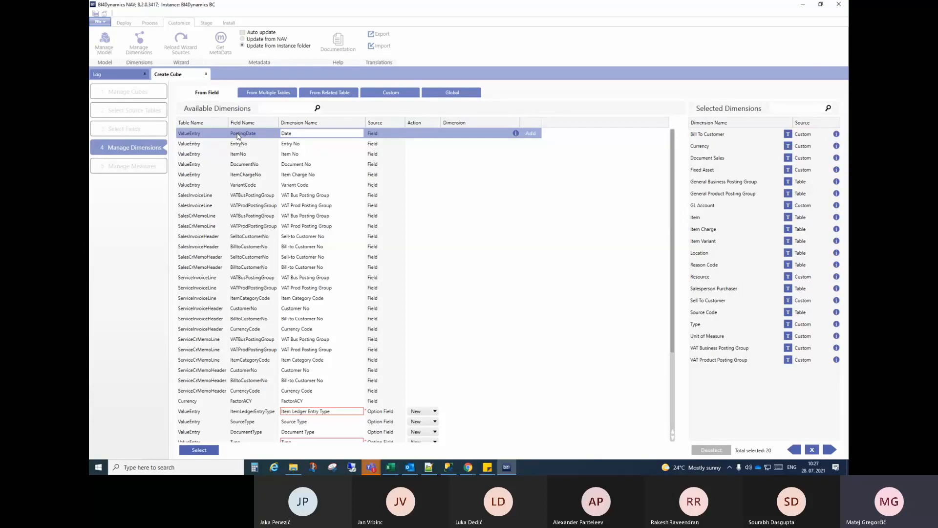
# Switch to the Book1 workbook in Excel, add a new blank worksheet and select cell B2
pyautogui.click(393, 469)
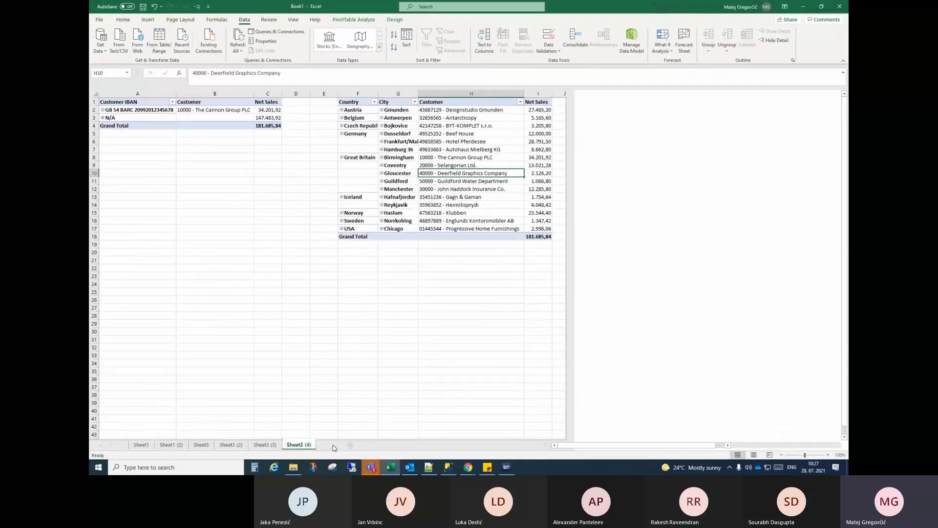
pyautogui.click(350, 444)
pyautogui.click(137, 110)
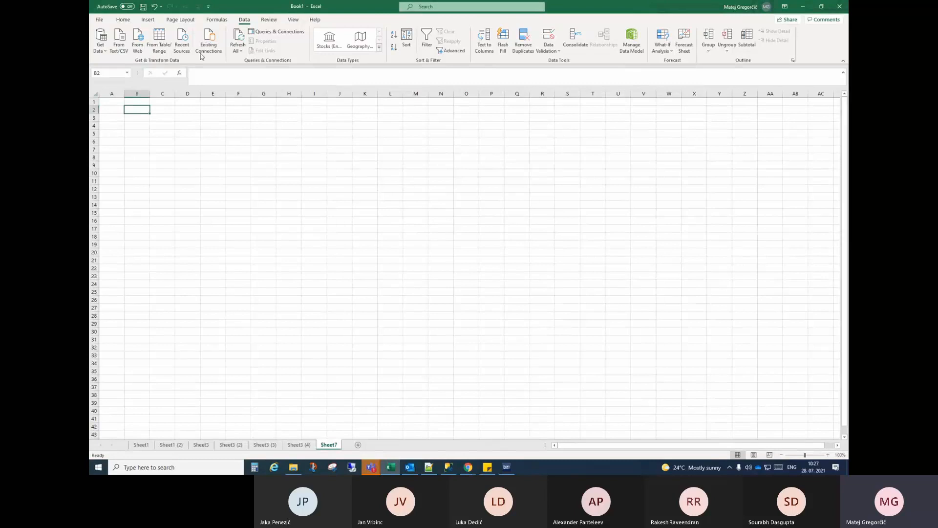
# Insert a PivotTable report at cell B2 of the existing worksheet from the workbook's _BC BI4Dynamics DEMO Model connection
pyautogui.click(207, 47)
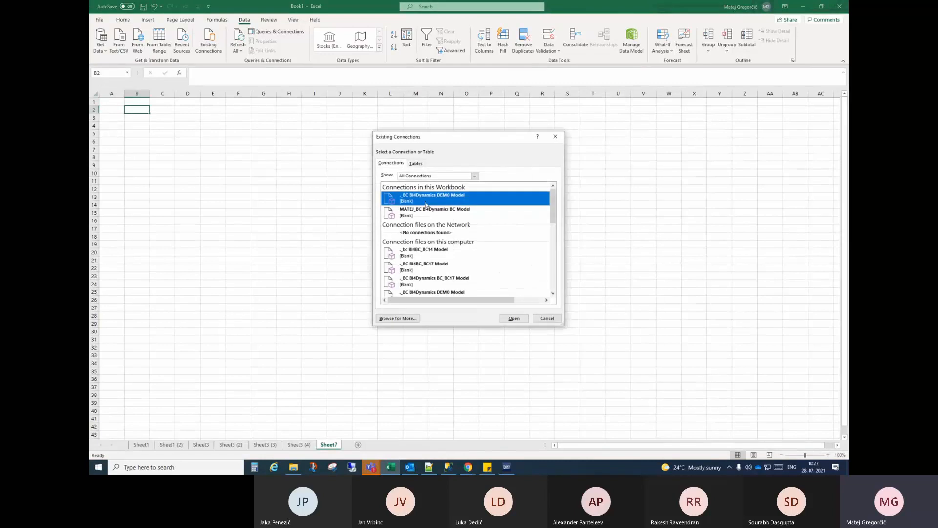
pyautogui.doubleClick(425, 205)
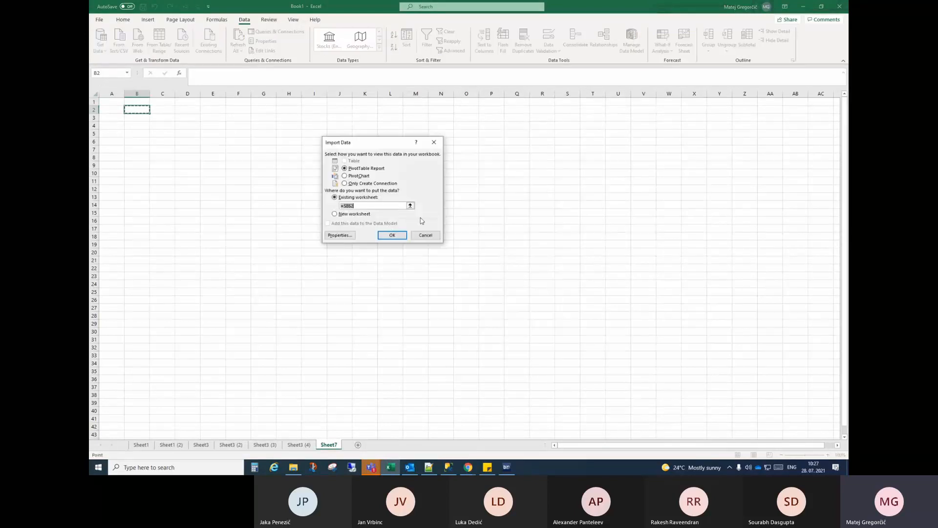
pyautogui.click(388, 233)
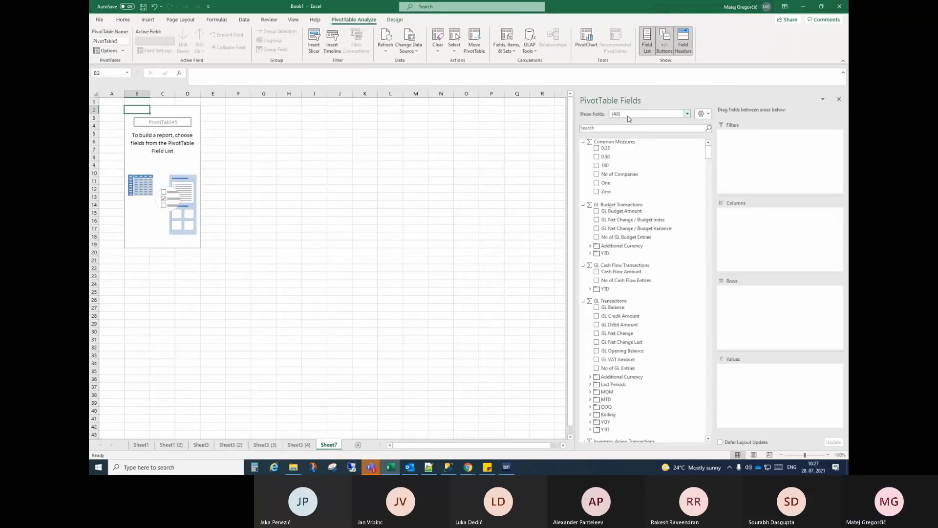
# Limit the PivotTable field list to Sales Values and add the Net Sales measure to the report
pyautogui.click(687, 113)
pyautogui.scroll(-5, 652, 254)
pyautogui.scroll(-12, 652, 257)
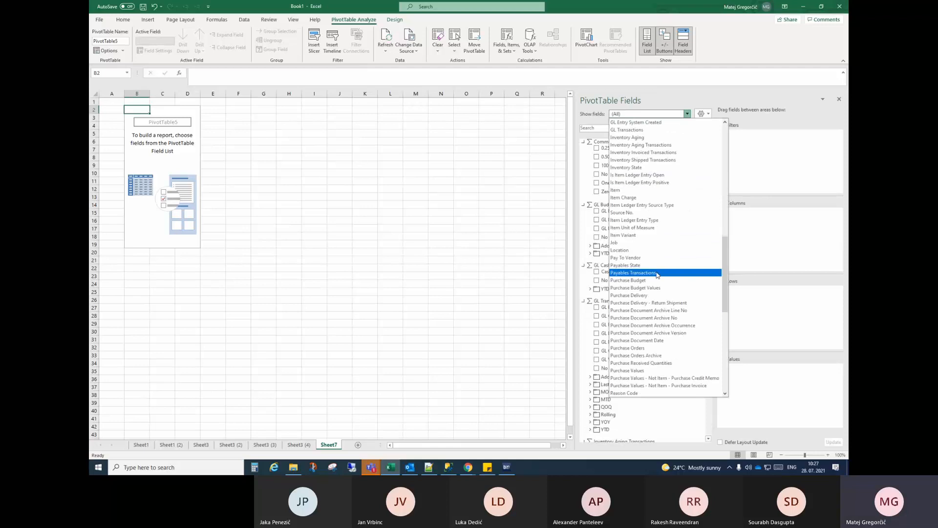
pyautogui.scroll(-8, 660, 315)
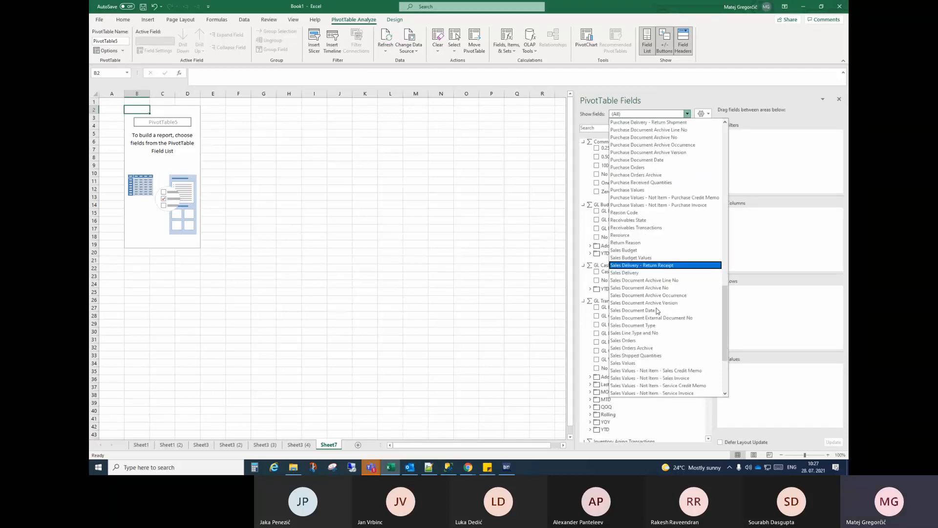
pyautogui.click(654, 318)
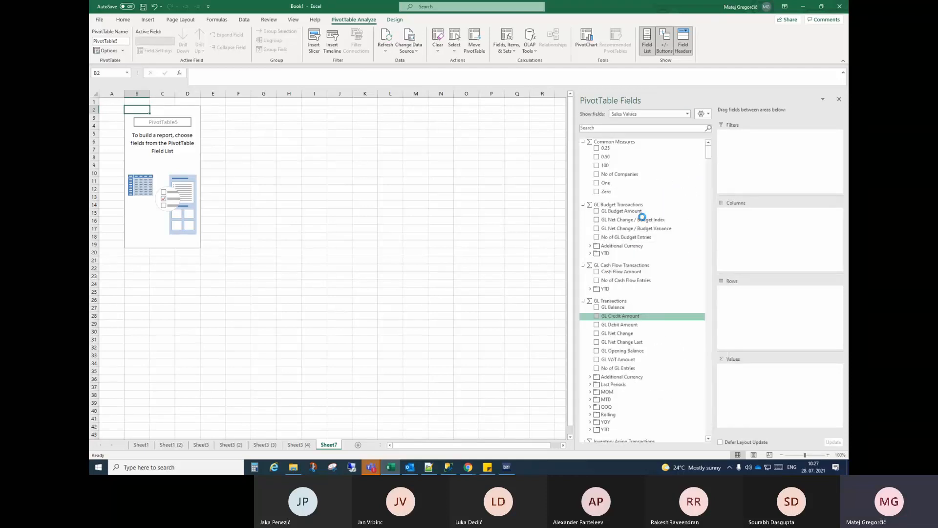
pyautogui.click(597, 200)
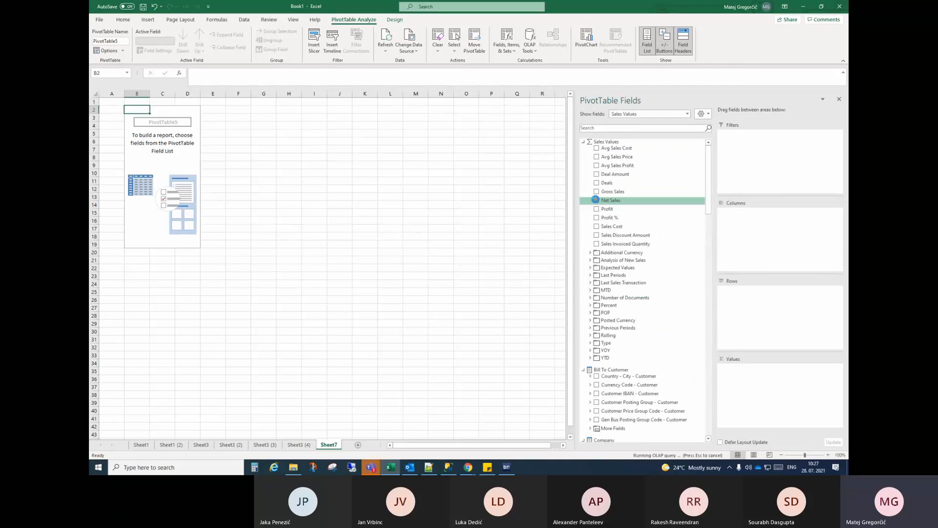
# Widen the PivotTable field list slightly and place the Date YMD hierarchy in the report's rows
pyautogui.click(649, 115)
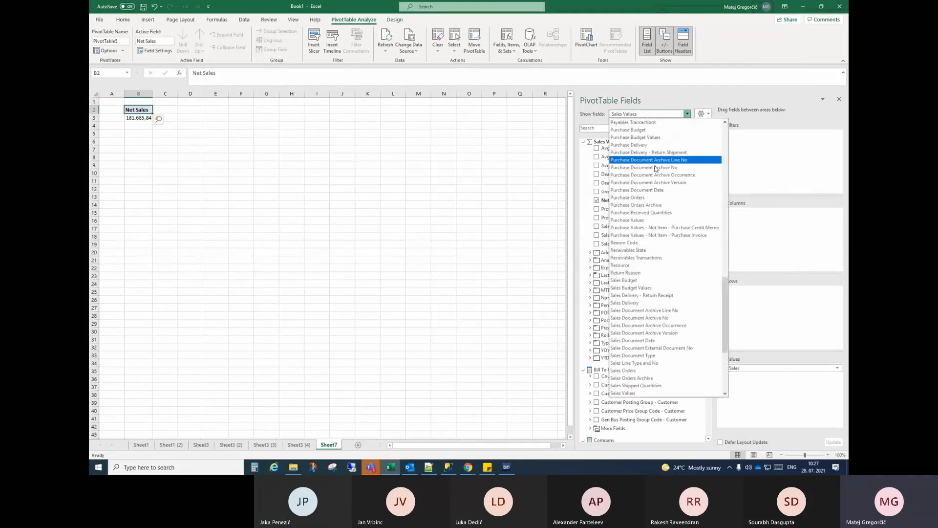
pyautogui.click(565, 246)
pyautogui.moveTo(564, 246); pyautogui.dragTo(554, 245)
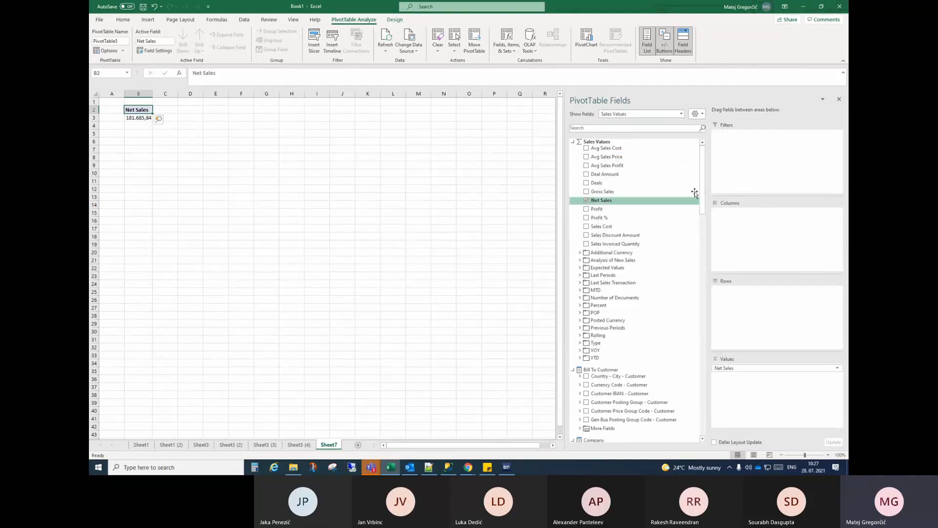
pyautogui.scroll(-1, 704, 185)
pyautogui.scroll(1, 703, 185)
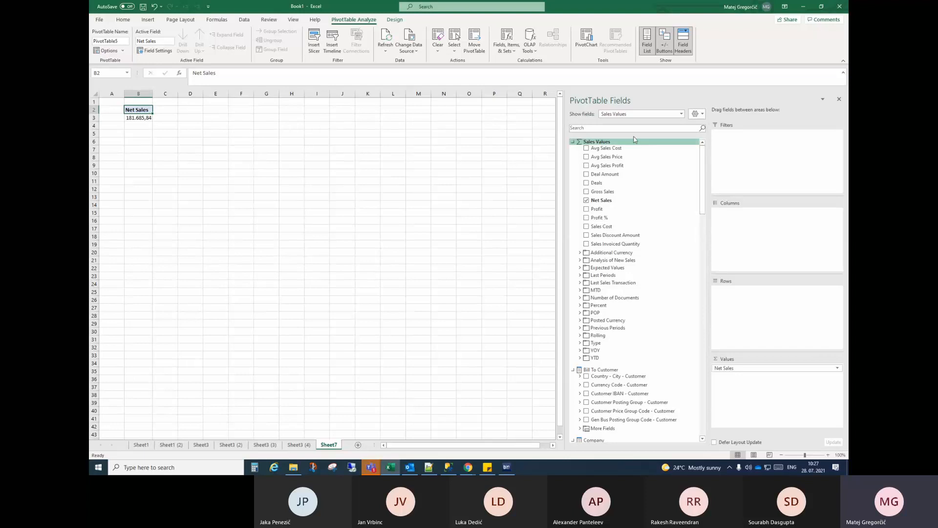
pyautogui.scroll(-6, 617, 263)
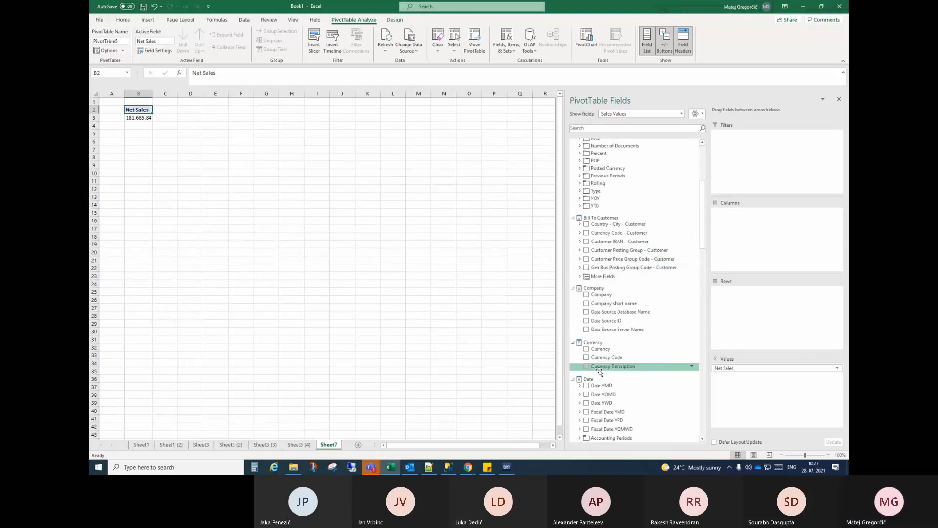
pyautogui.click(587, 386)
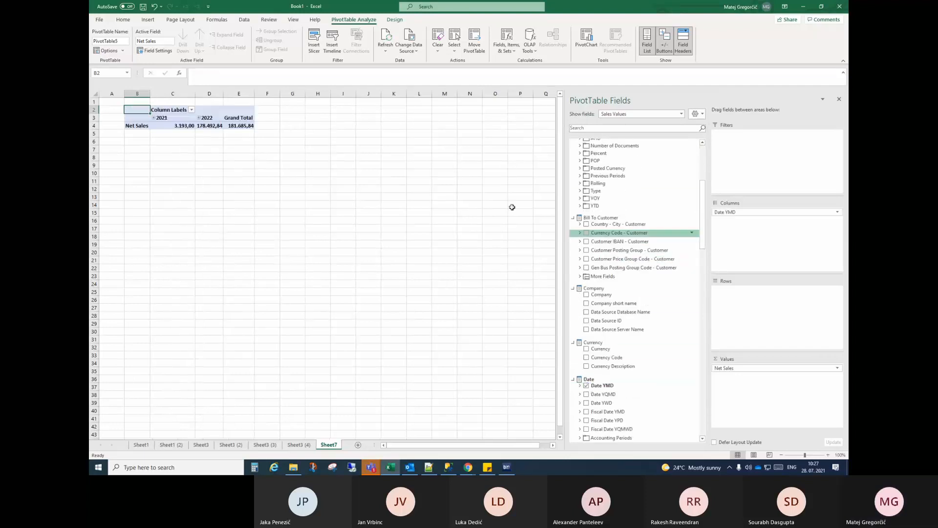
pyautogui.moveTo(399, 131); pyautogui.dragTo(747, 319)
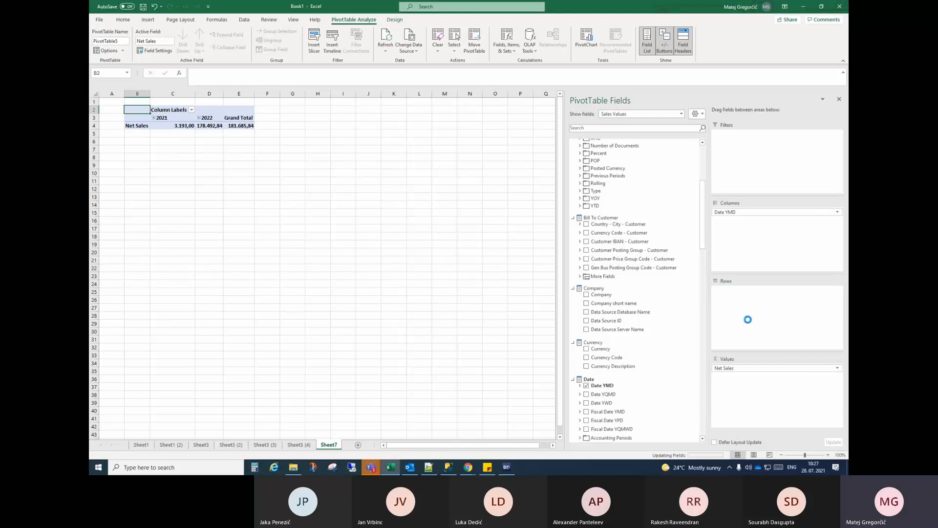
# Add Document Sales by Type below Date YMD in the rows and show the report in tabular form
pyautogui.moveTo(702, 210); pyautogui.dragTo(703, 272)
pyautogui.moveTo(635, 293); pyautogui.dragTo(752, 307)
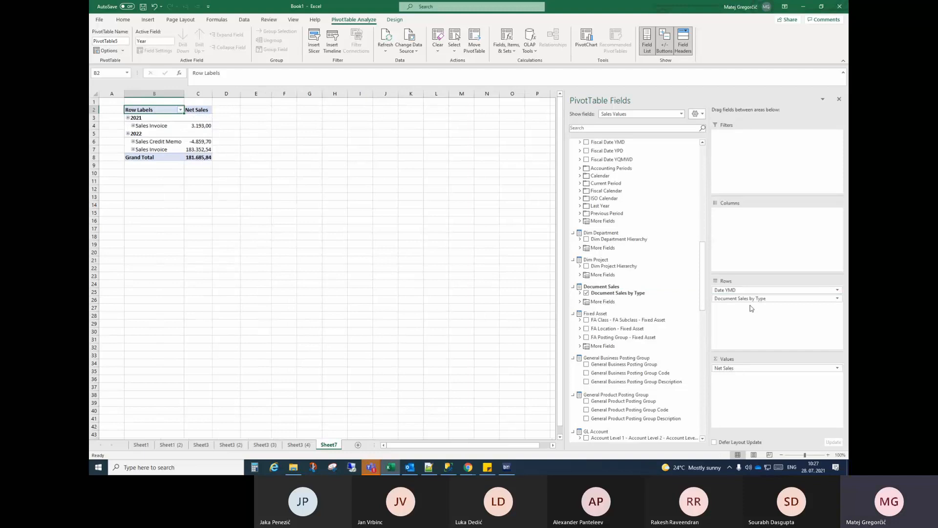
pyautogui.click(394, 20)
pyautogui.click(145, 41)
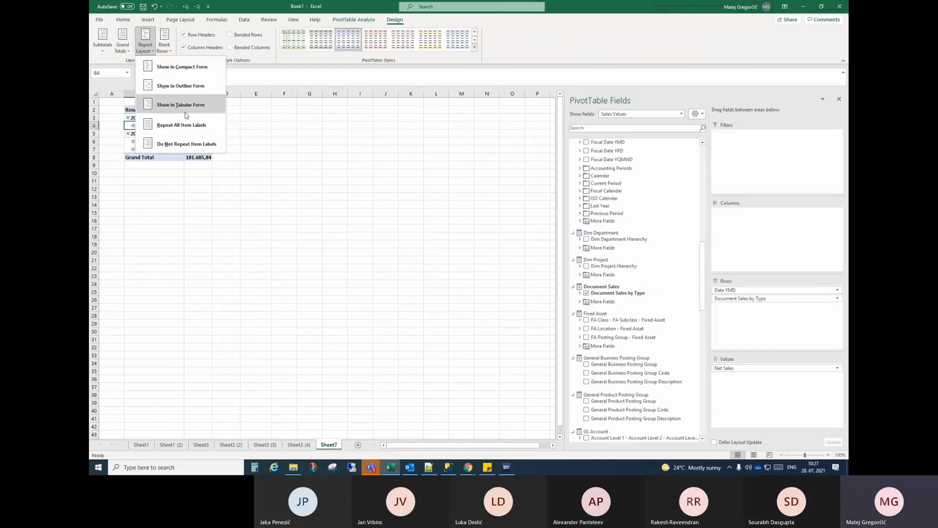
pyautogui.click(185, 105)
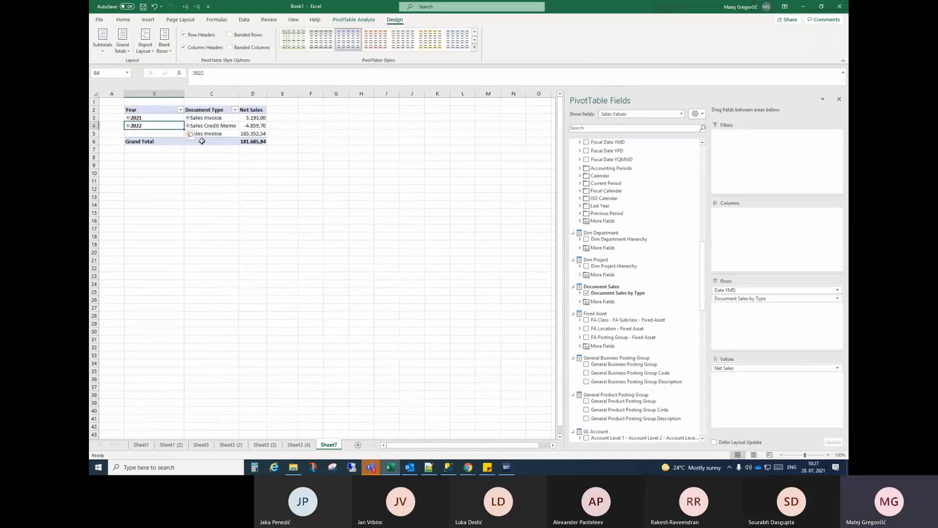
# Expand the 2022 Sales Credit Memo entry through month 2022-01 to document level and examine the first document's net sales
pyautogui.click(203, 132)
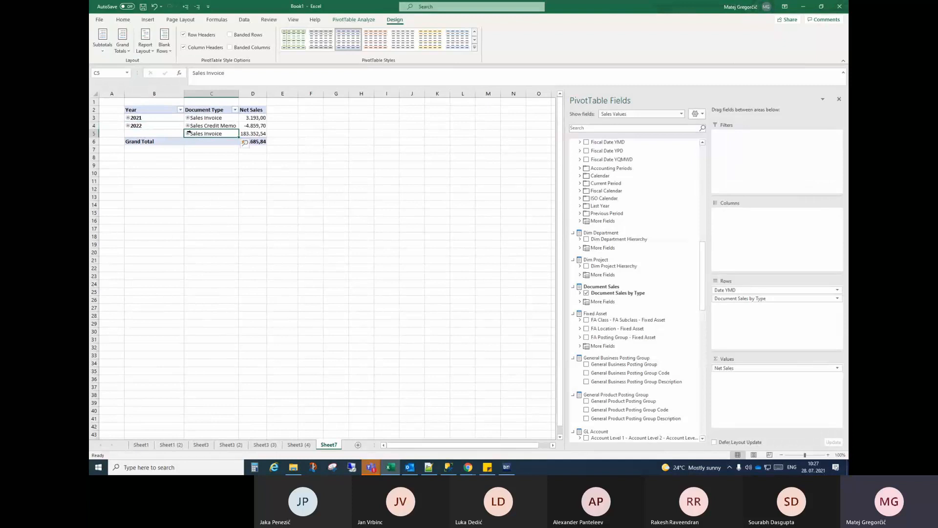
pyautogui.click(188, 133)
pyautogui.click(187, 132)
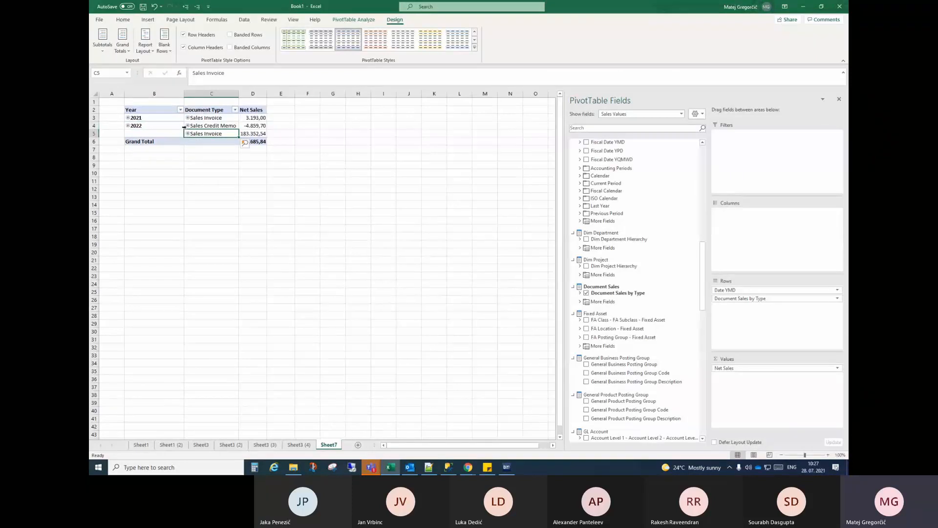
pyautogui.click(188, 125)
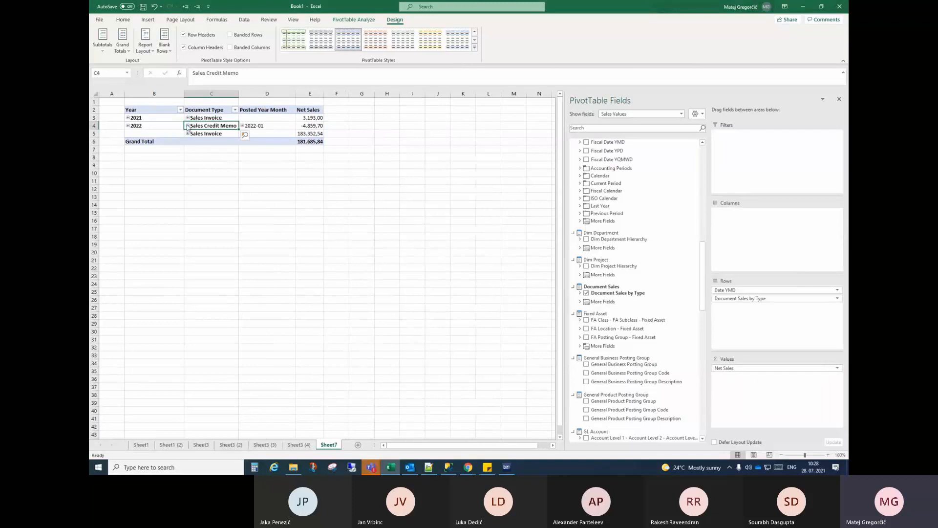
pyautogui.click(241, 126)
pyautogui.click(314, 128)
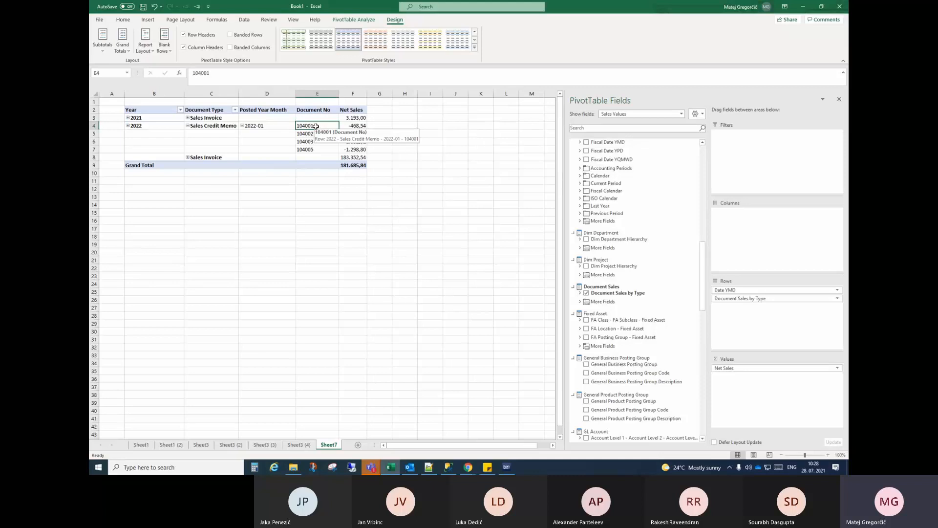
pyautogui.click(281, 125)
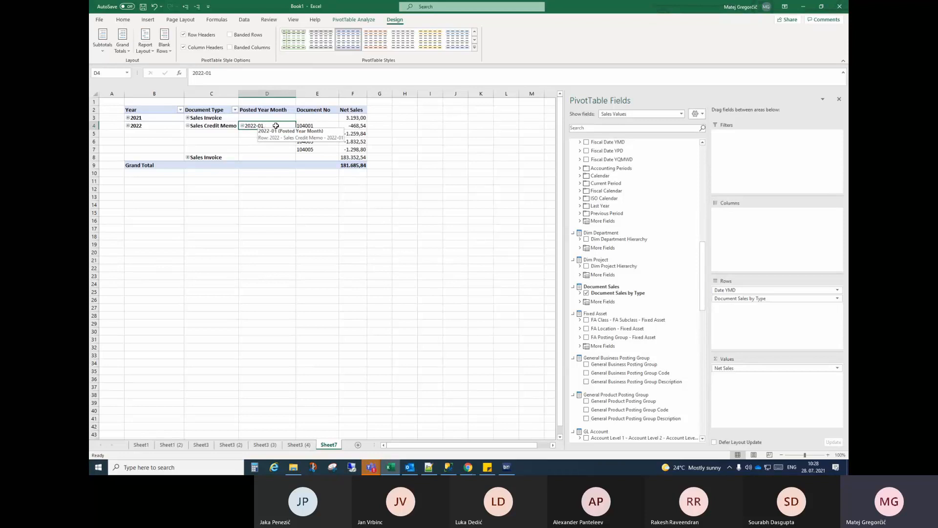
pyautogui.click(300, 126)
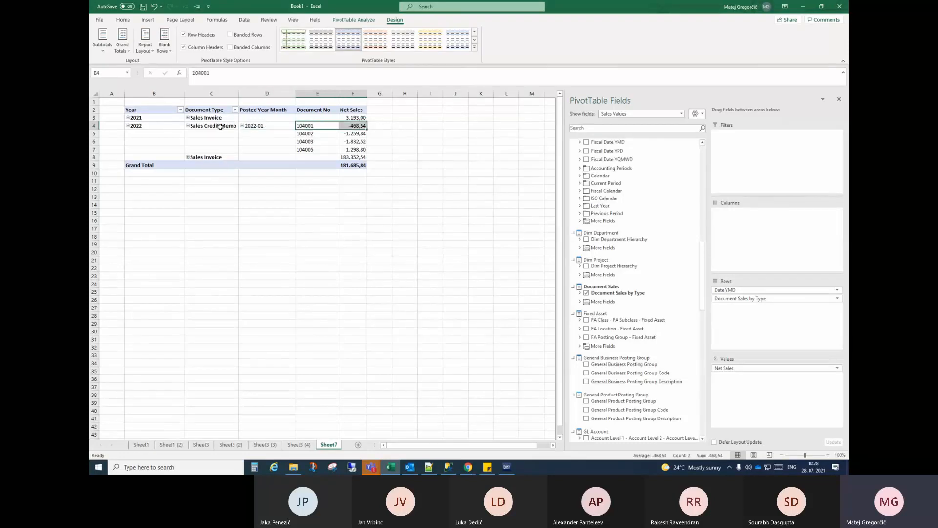
pyautogui.click(355, 126)
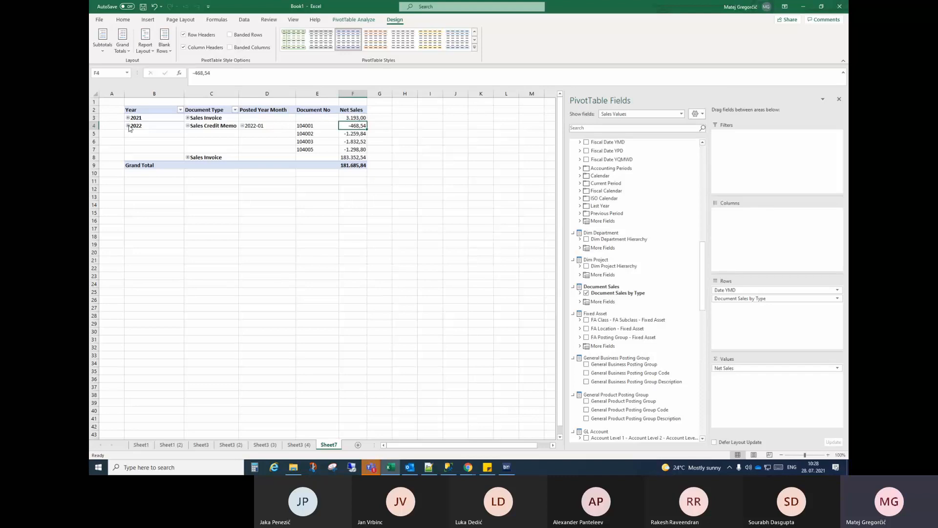
# Expand the 2022 Sales Invoice entry down to its documents, expand year 2022 into months and highlight the document numbers
pyautogui.click(188, 157)
pyautogui.click(242, 157)
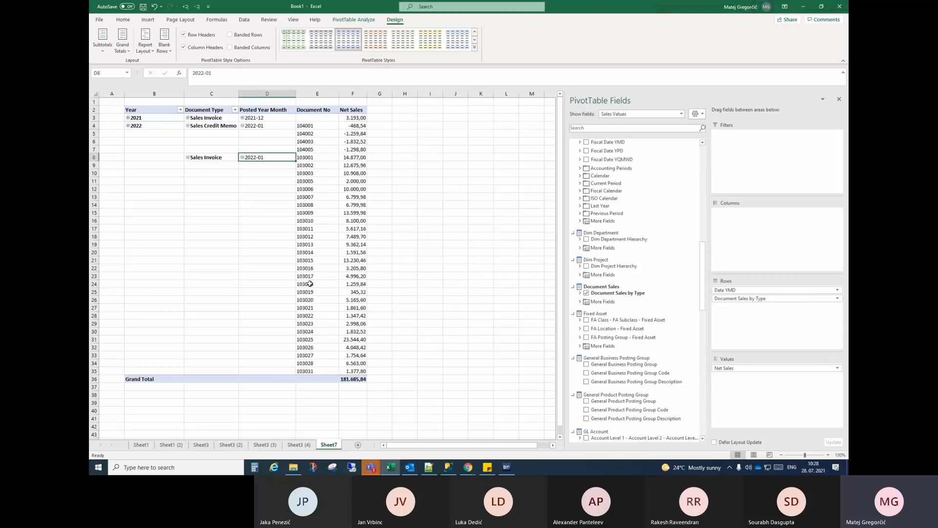
pyautogui.click(309, 276)
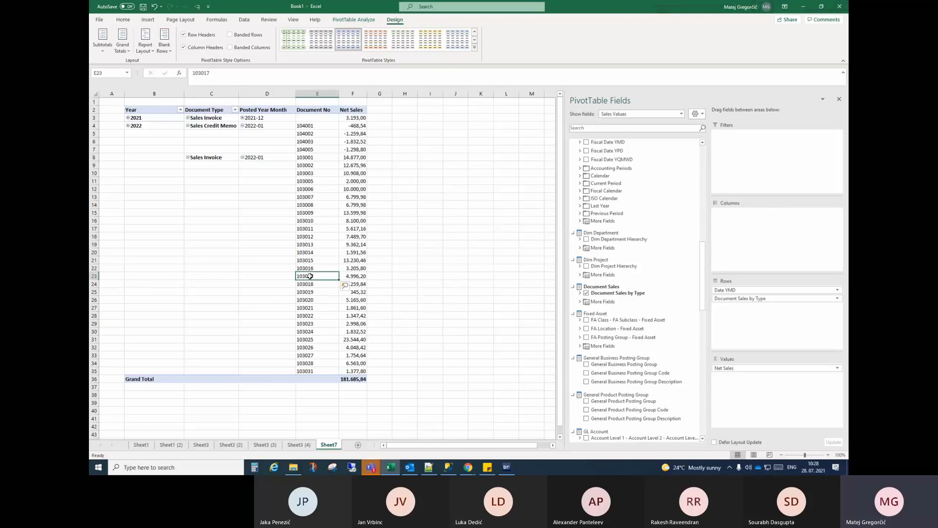
pyautogui.click(128, 125)
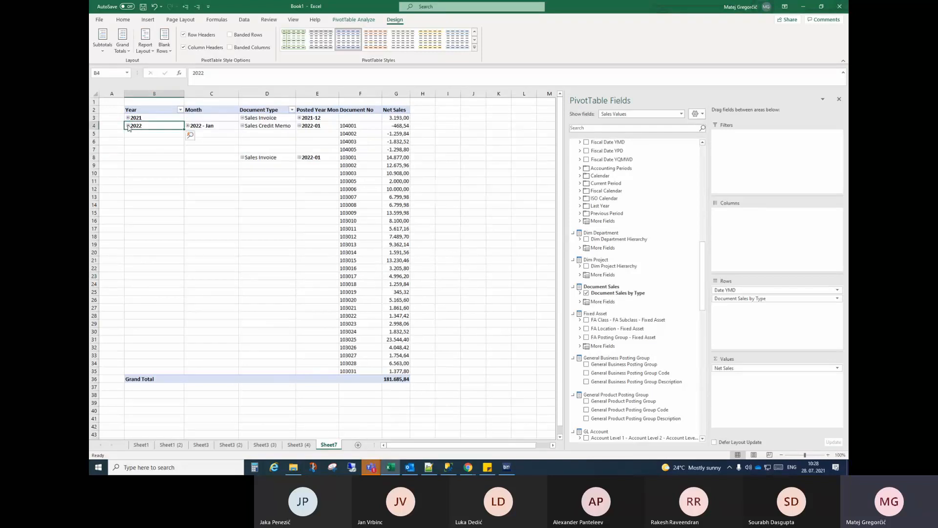
pyautogui.click(352, 146)
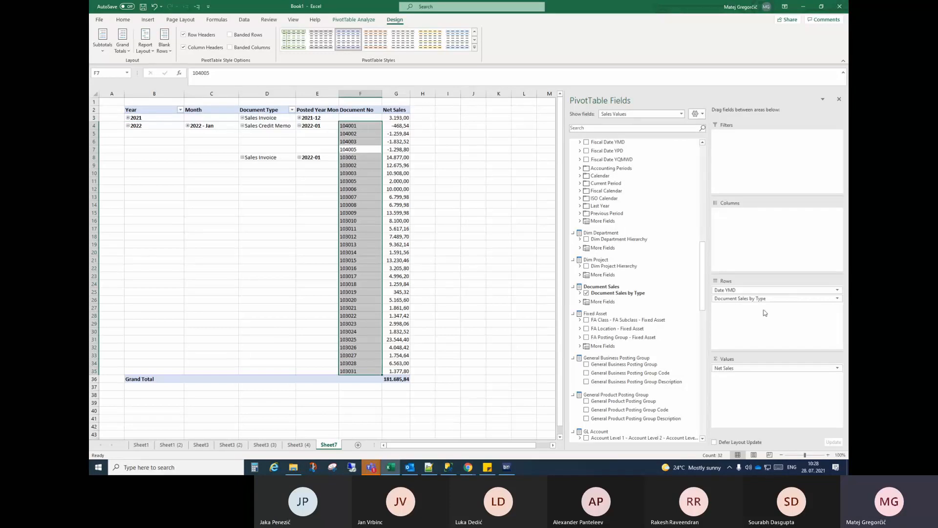
# Show the PivotTable in tabular form again and highlight the first two sales invoice document numbers
pyautogui.moveTo(762, 298); pyautogui.dragTo(784, 308)
pyautogui.click(211, 127)
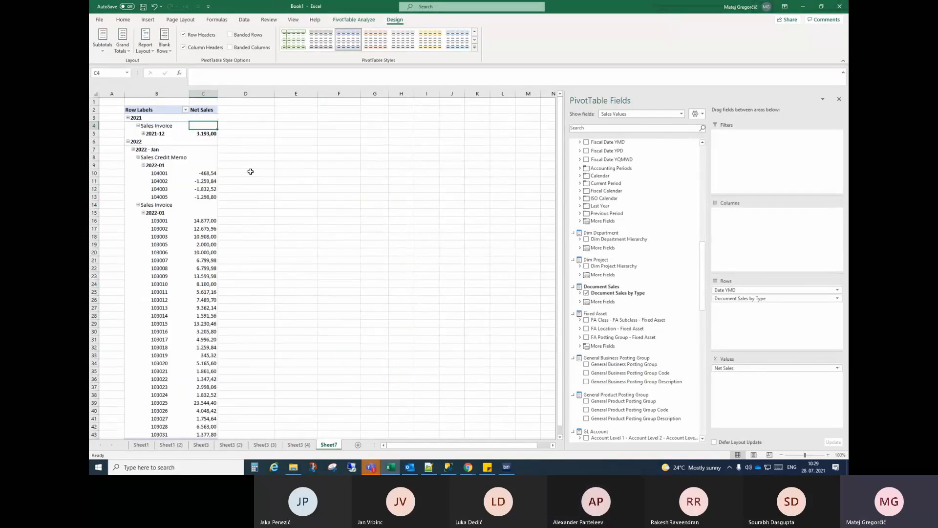
pyautogui.click(146, 45)
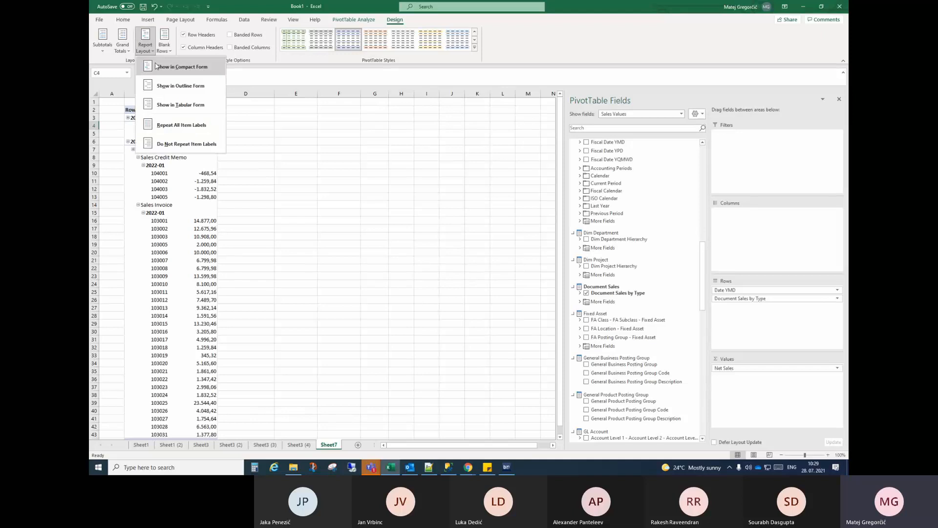
pyautogui.click(181, 105)
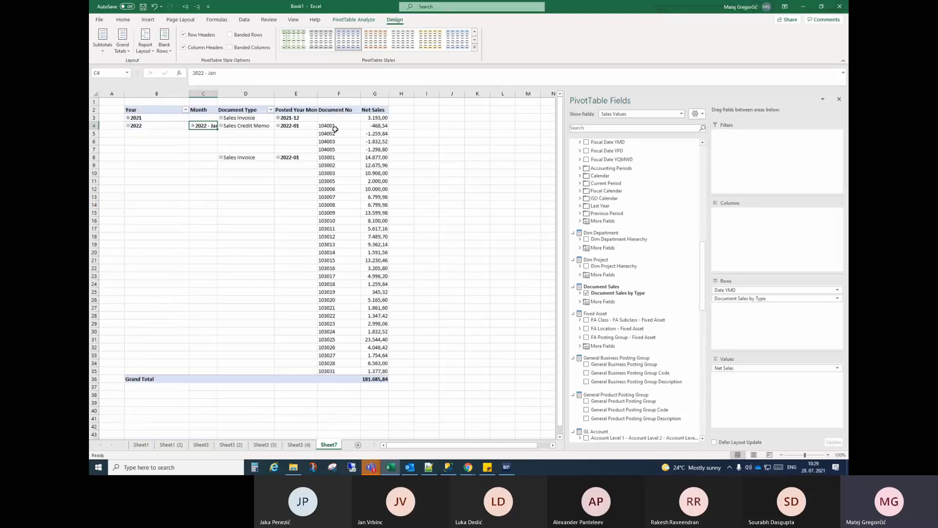
pyautogui.click(333, 159)
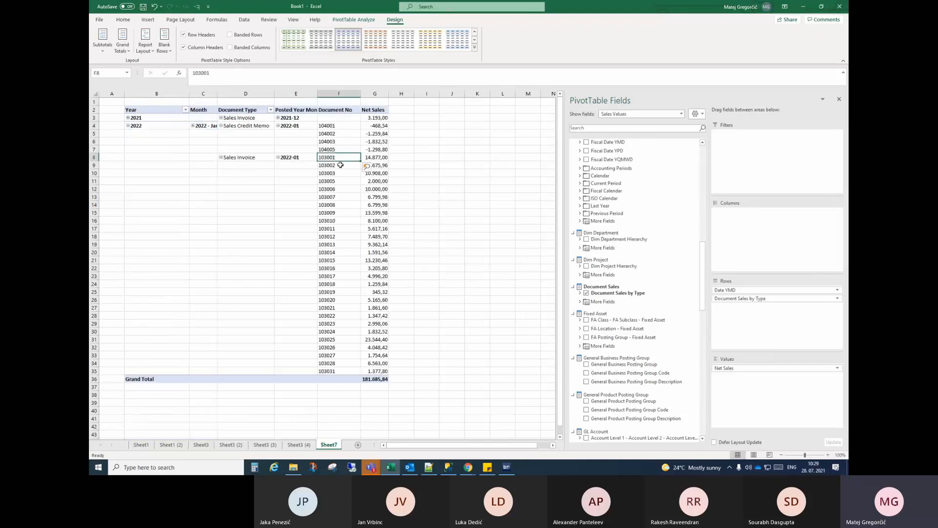
pyautogui.click(332, 165)
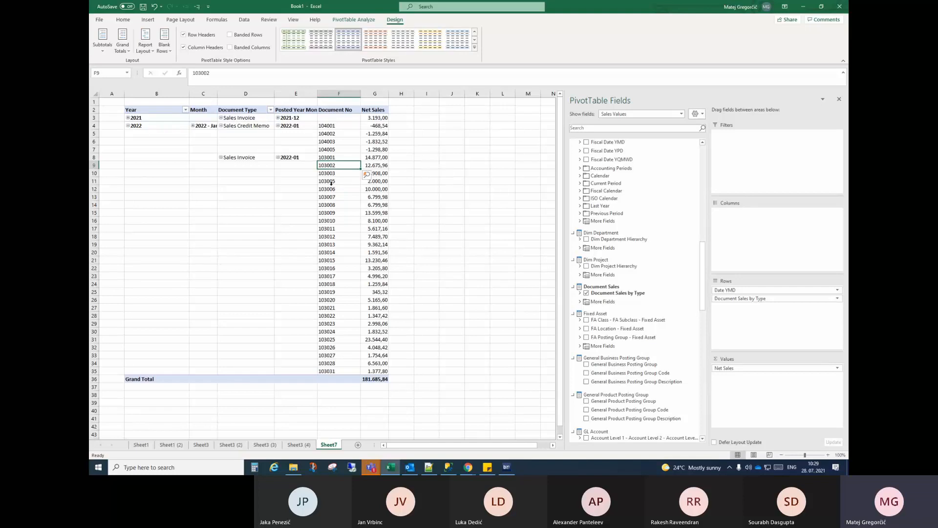
# Remove Document Sales by Type from the rows and expand 2022 - Jan into individual days
pyautogui.moveTo(747, 299); pyautogui.dragTo(522, 294)
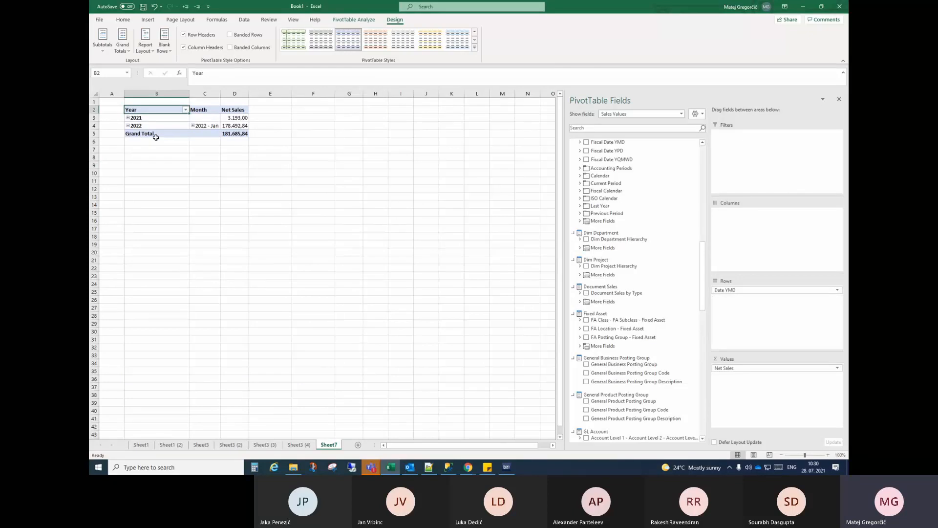
pyautogui.click(192, 125)
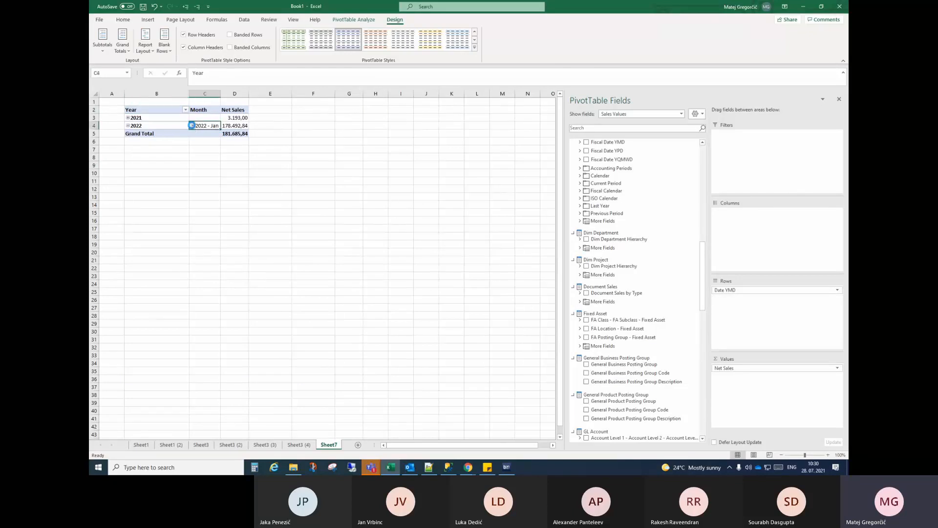
pyautogui.click(192, 126)
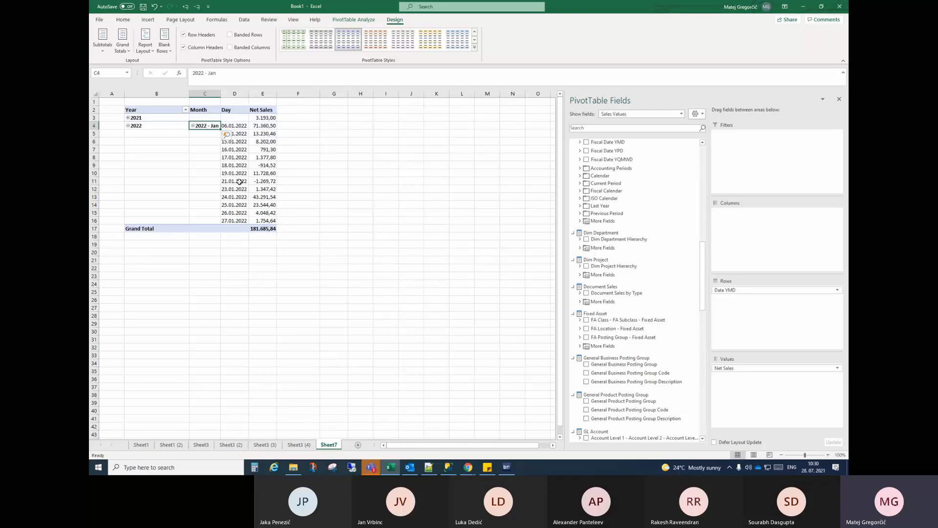
# Add the Document Sales by Type hierarchy to the PivotTable rows below Date YMD
pyautogui.click(152, 127)
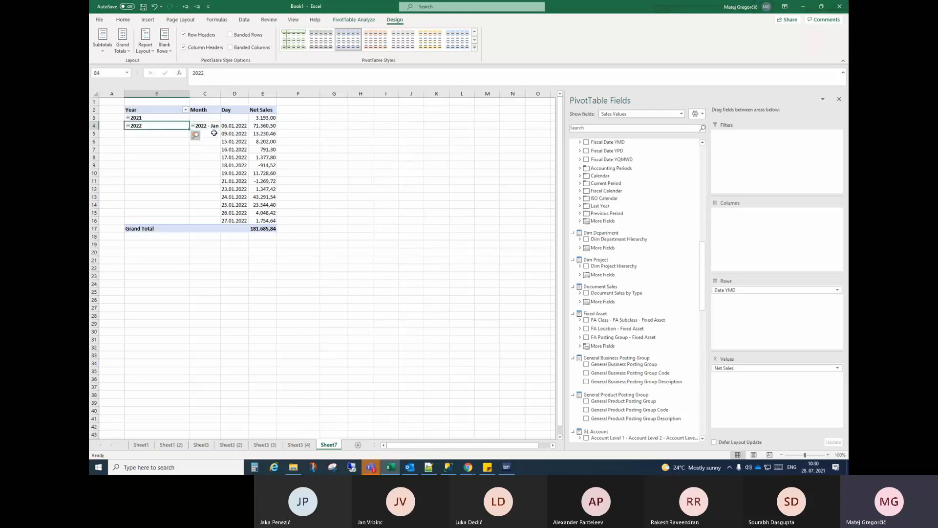
pyautogui.click(237, 150)
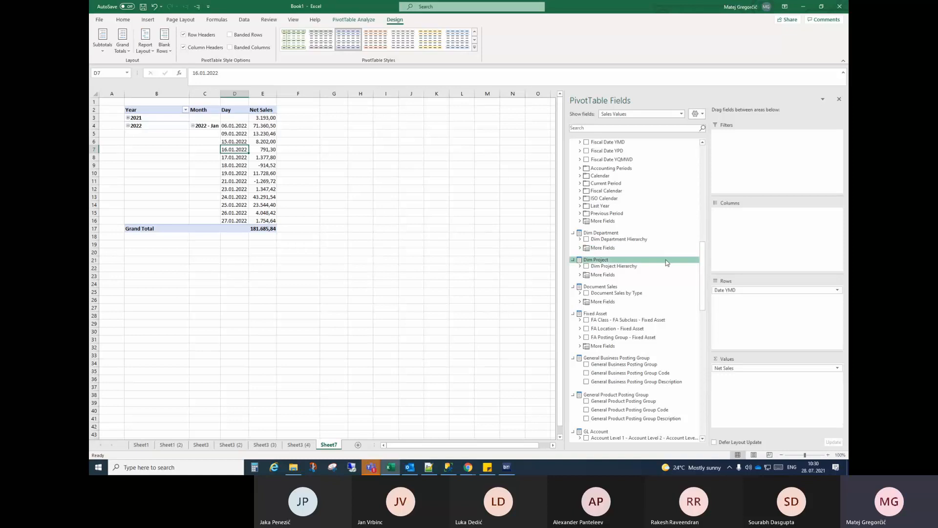
pyautogui.moveTo(668, 293); pyautogui.dragTo(745, 307)
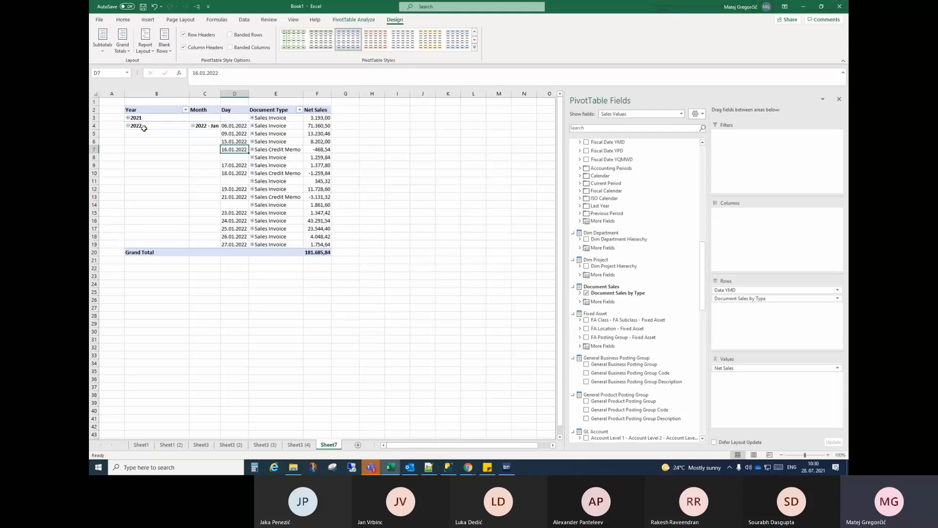
# Filter the Document Type row field to keep only Sales Invoice entries
pyautogui.click(238, 126)
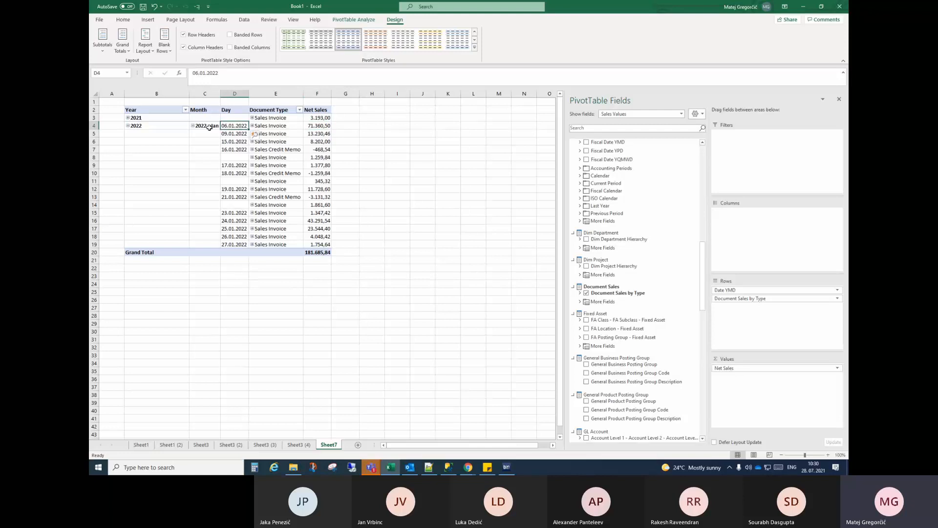
pyautogui.rightClick(317, 126)
pyautogui.rightClick(295, 127)
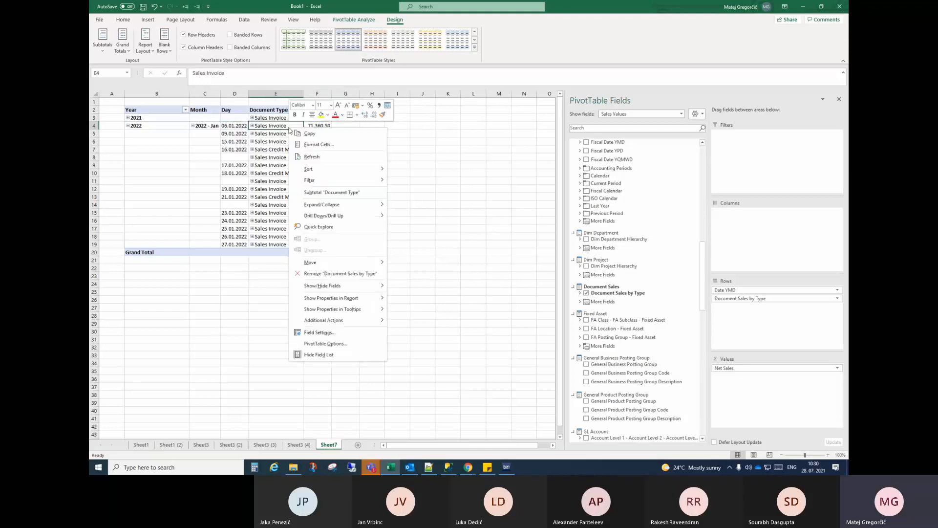
pyautogui.moveTo(372, 180)
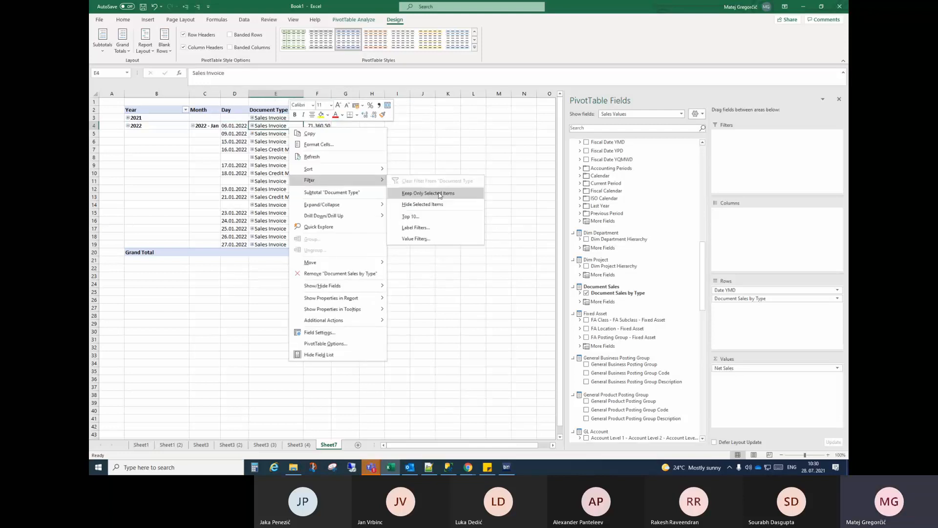
pyautogui.click(416, 180)
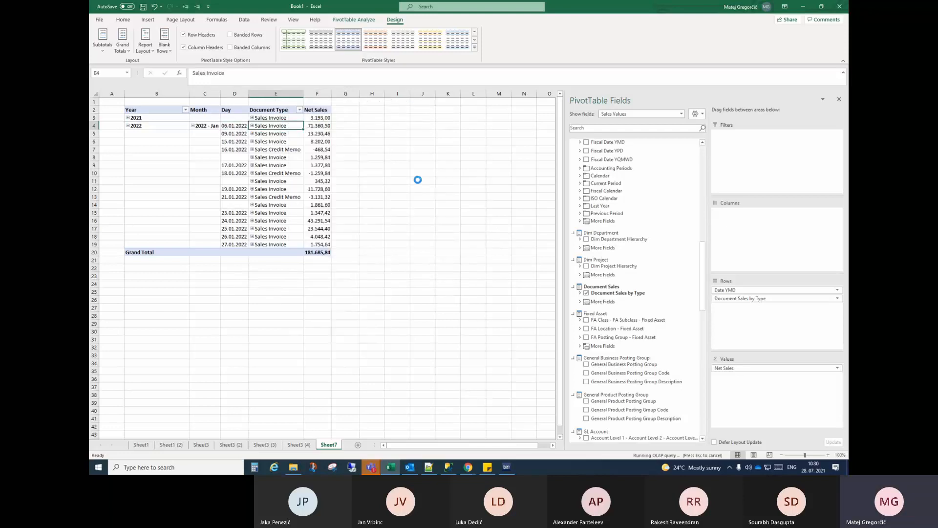
# Expand the 06.01.2022 Sales Invoice entry through month 2022-01 to document level and highlight that day's document numbers and net sales
pyautogui.click(242, 126)
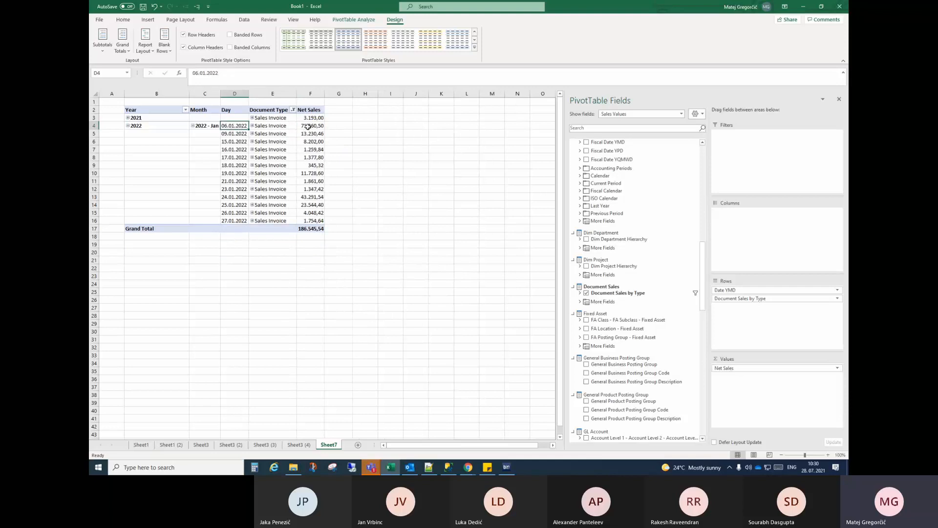
pyautogui.click(308, 126)
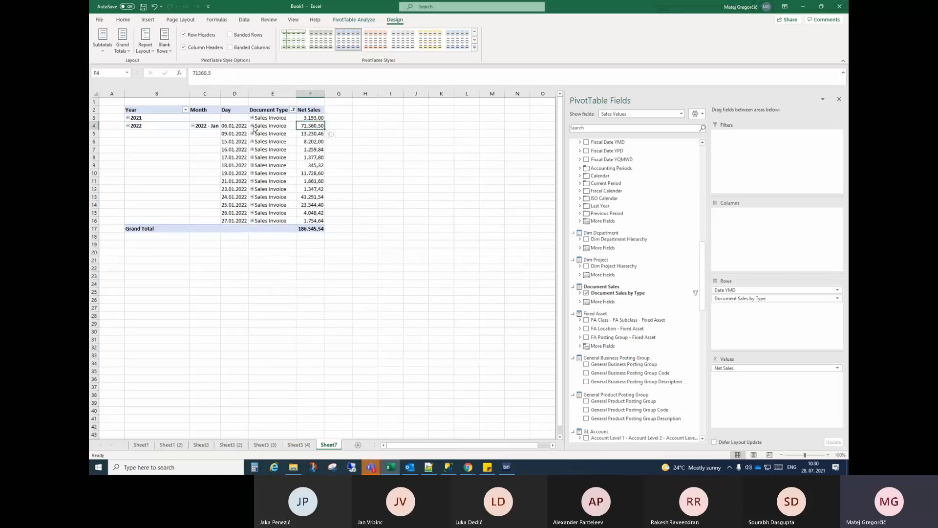
pyautogui.click(252, 126)
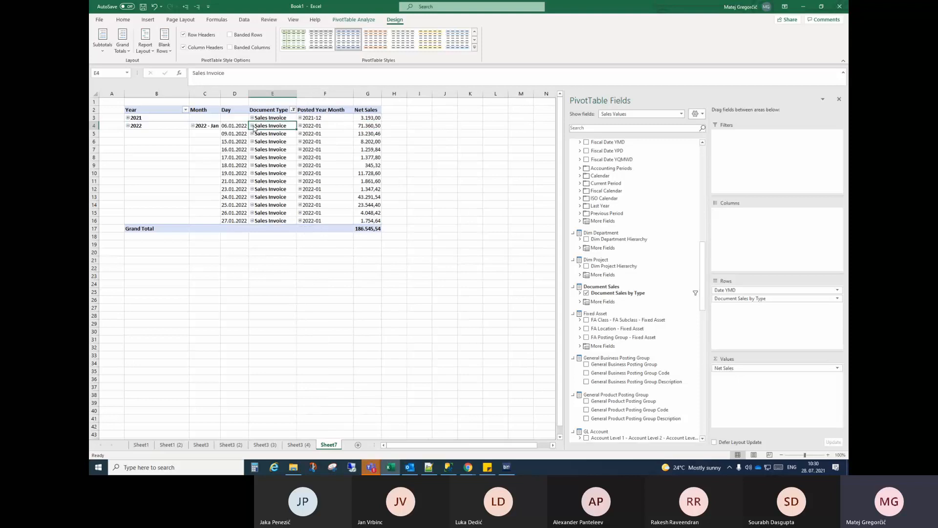
pyautogui.click(301, 126)
pyautogui.moveTo(365, 126); pyautogui.dragTo(369, 201)
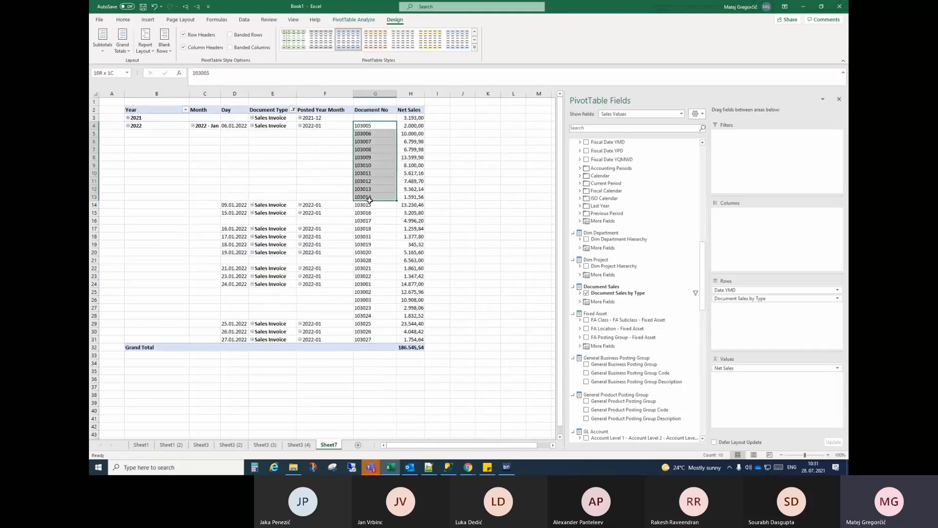
pyautogui.click(412, 189)
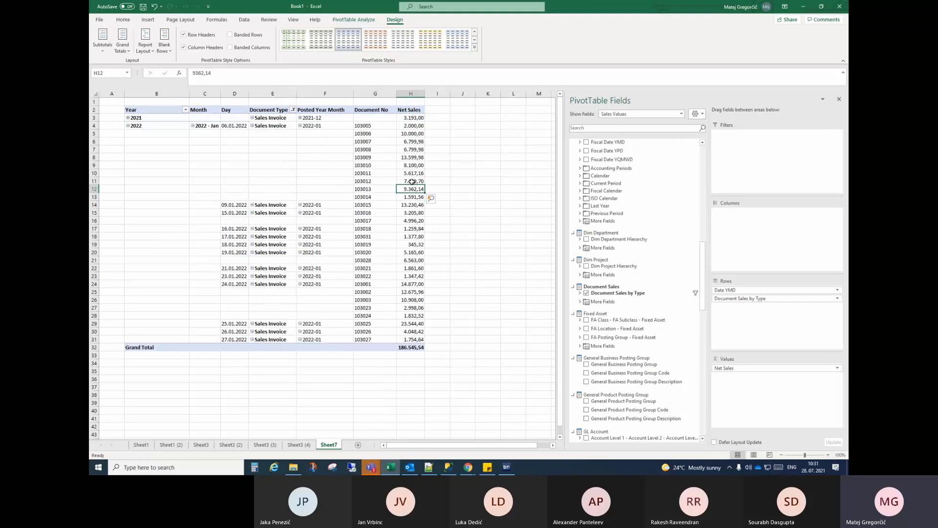
pyautogui.click(412, 182)
pyautogui.click(413, 173)
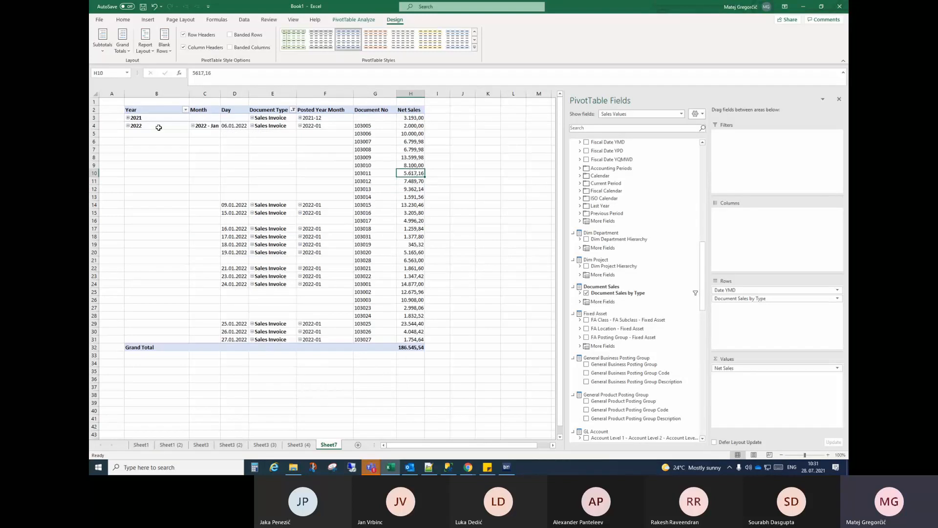
# Collapse 2022 - Jan to month level and examine the net sales of its individual invoice documents
pyautogui.click(193, 126)
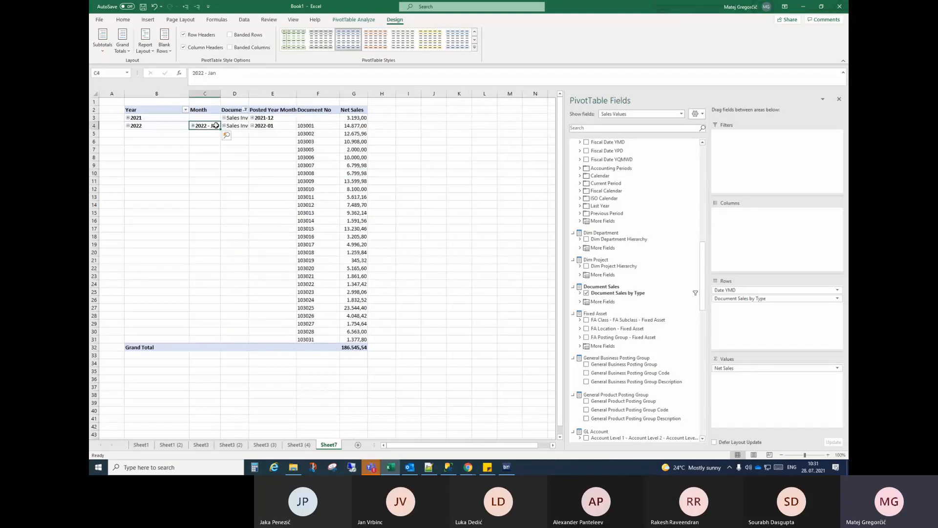
pyautogui.click(353, 126)
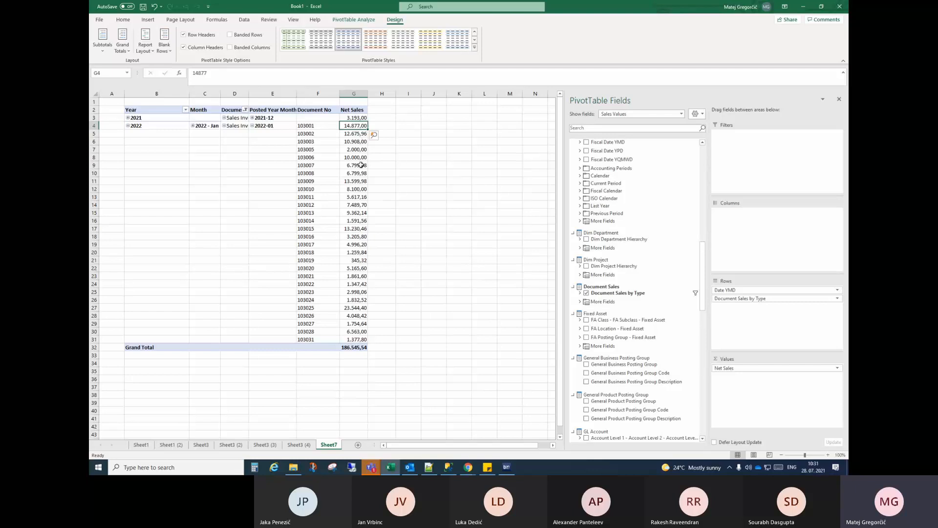
pyautogui.moveTo(360, 165)
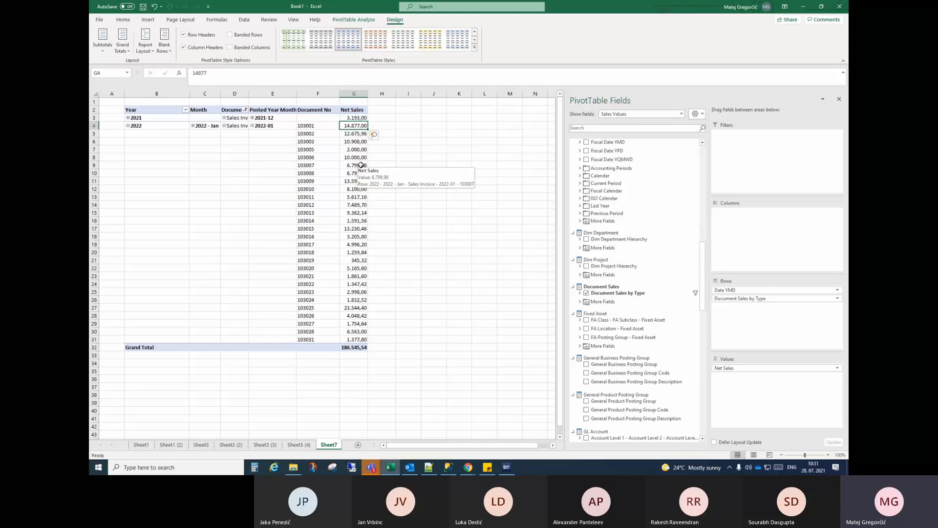
pyautogui.moveTo(354, 194)
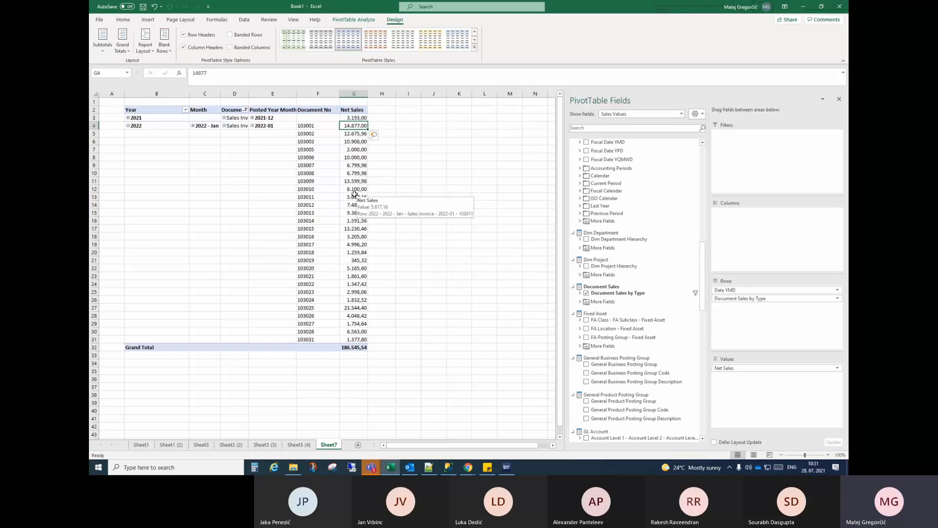
pyautogui.click(317, 126)
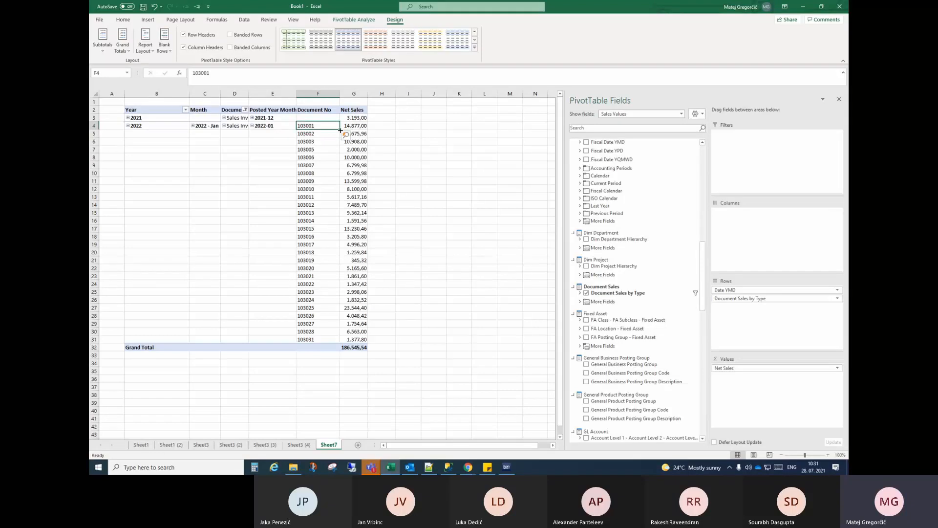
pyautogui.click(172, 127)
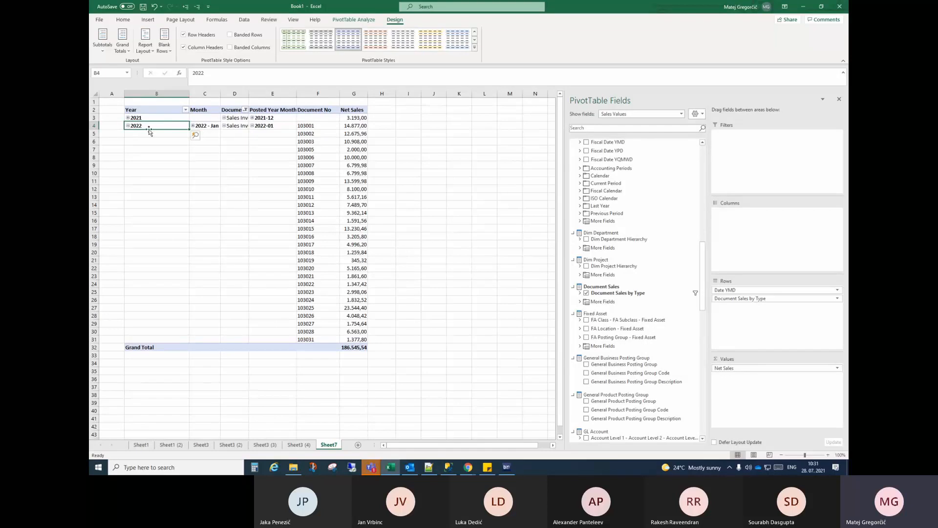
# Switch to BI4Dynamics and add the ValueEntry PostingDate field as the Date dimension, selecting it among the chosen dimensions
pyautogui.click(507, 467)
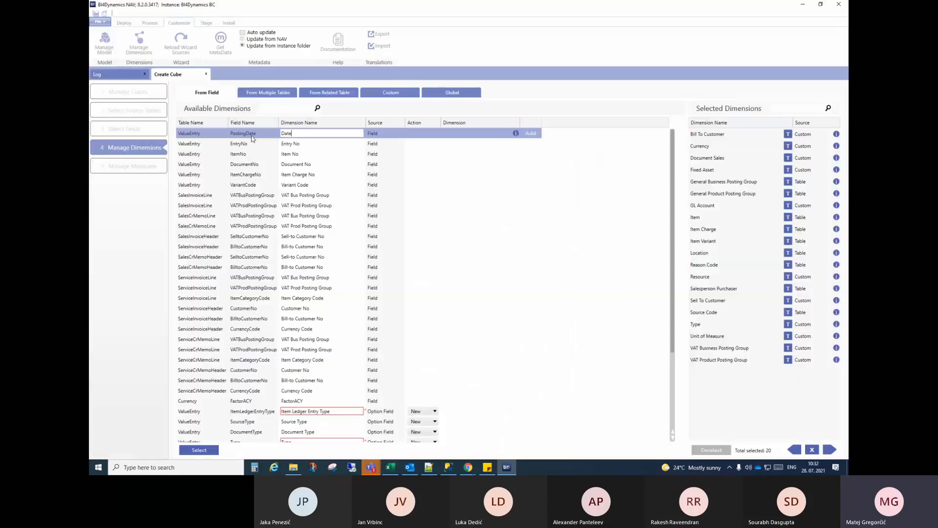
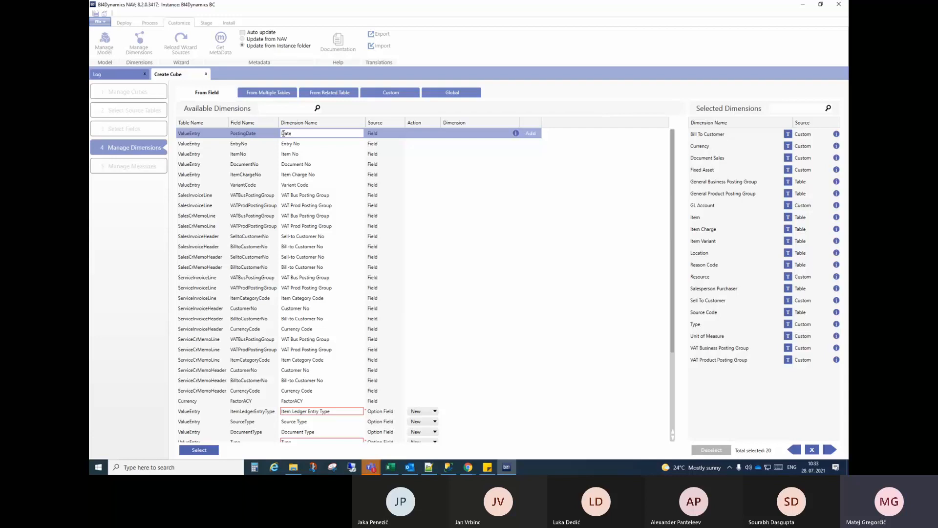
pyautogui.doubleClick(298, 133)
pyautogui.click(298, 132)
pyautogui.doubleClick(283, 133)
pyautogui.click(534, 133)
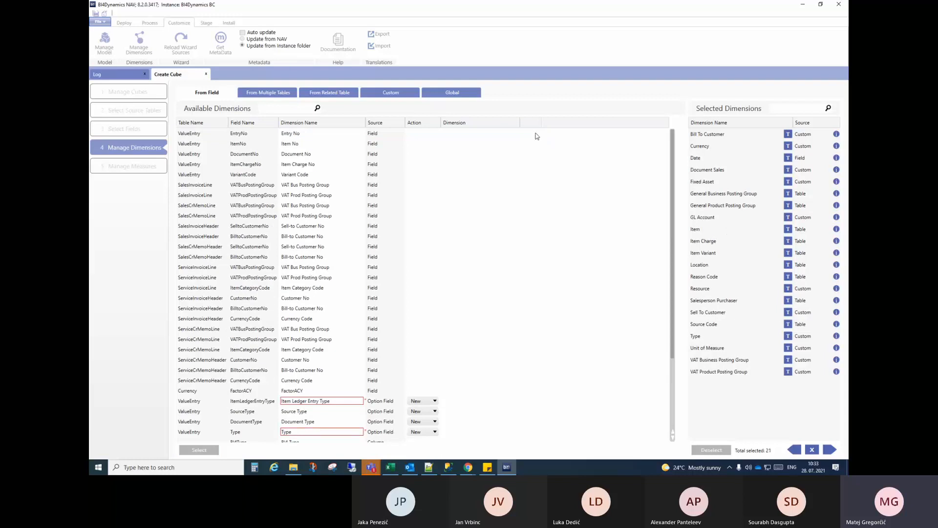
pyautogui.click(705, 160)
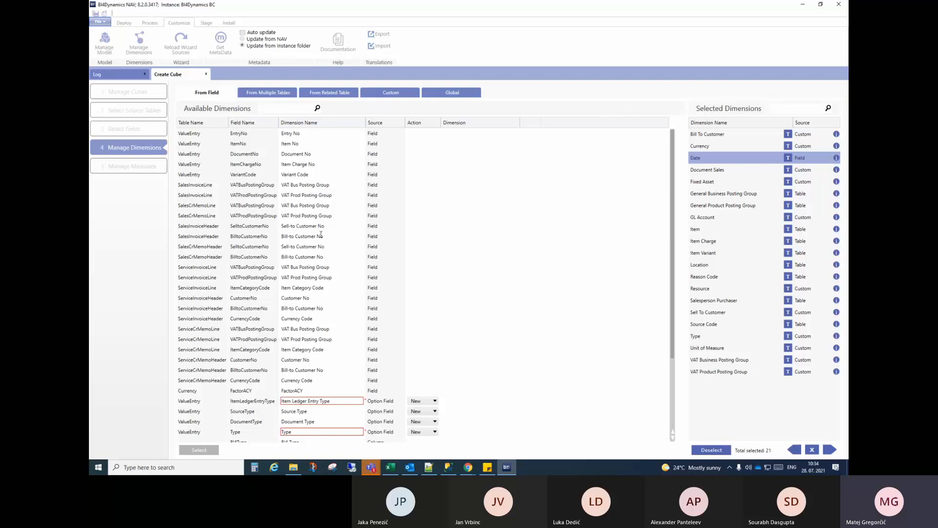
# Browse the dimensions from multiple and related tables, and review the source tables' relation conditions, including Date, Currency, ServiceCrMemoHeader, SalesInvoiceLine and SalesCrMemoLine
pyautogui.click(249, 95)
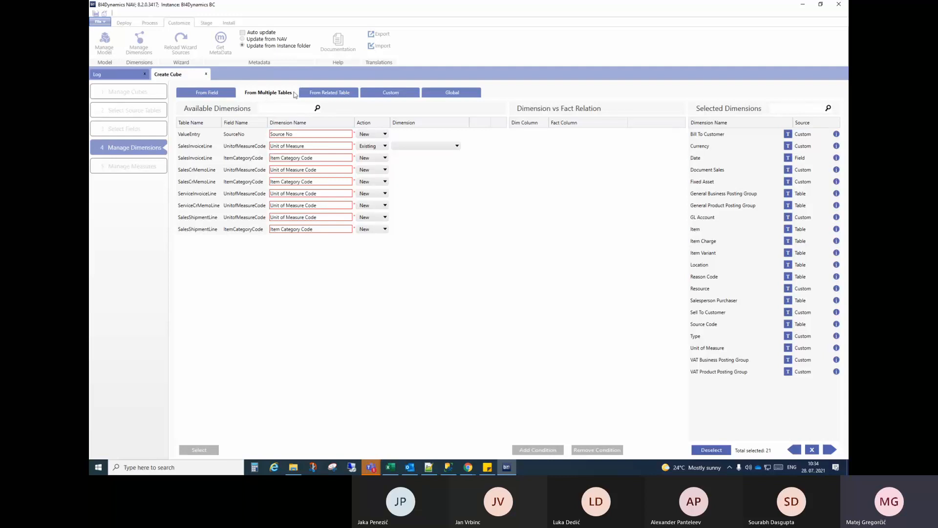
pyautogui.click(322, 94)
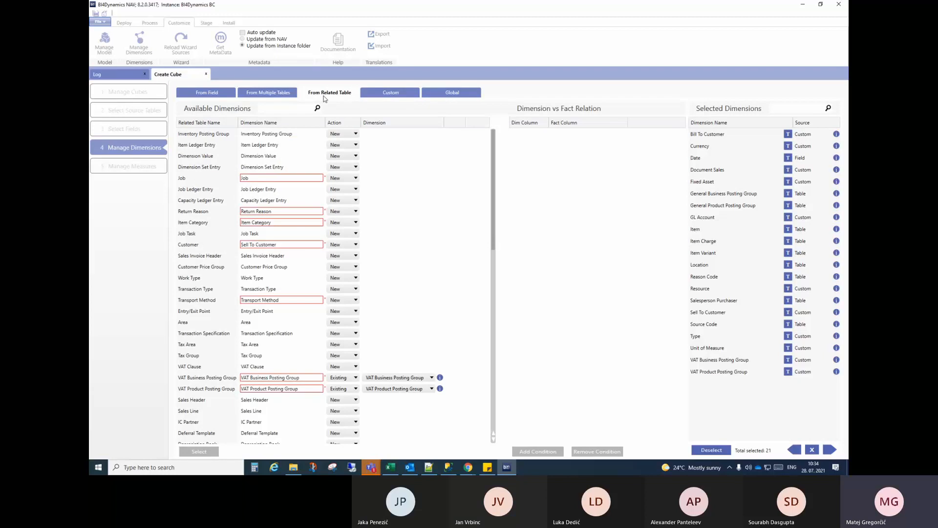
pyautogui.click(149, 110)
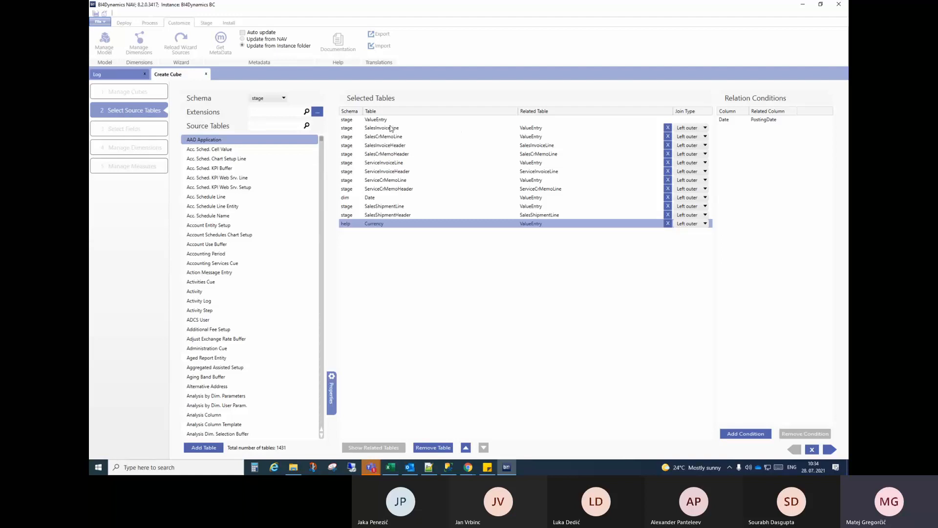
pyautogui.click(376, 199)
pyautogui.click(381, 223)
pyautogui.click(386, 189)
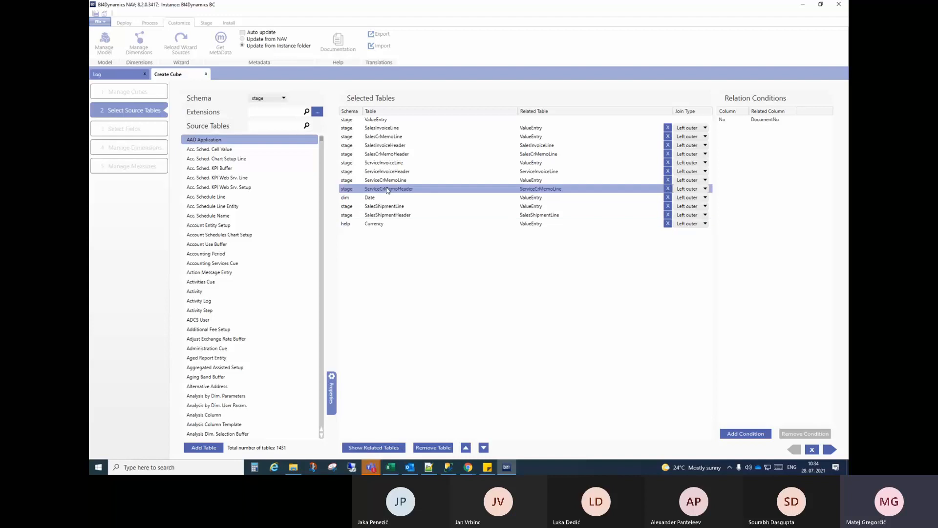
pyautogui.click(379, 128)
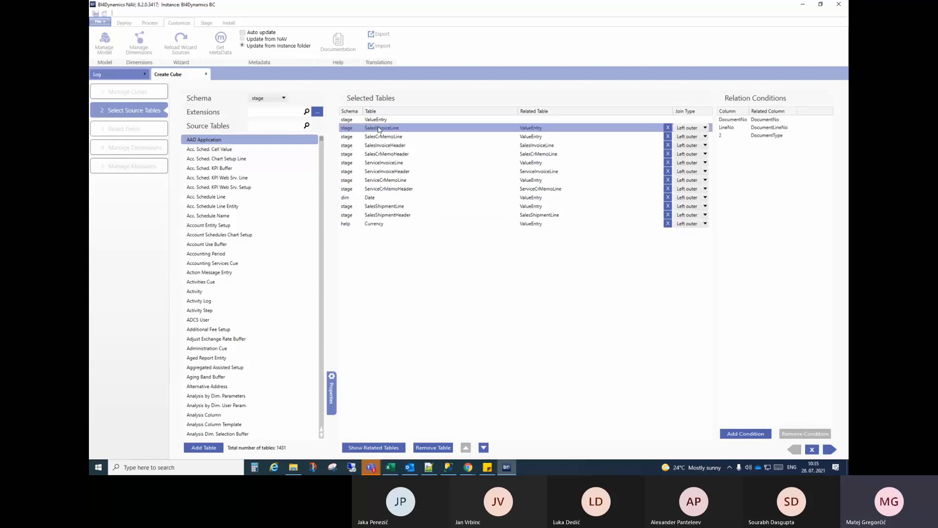
pyautogui.click(379, 137)
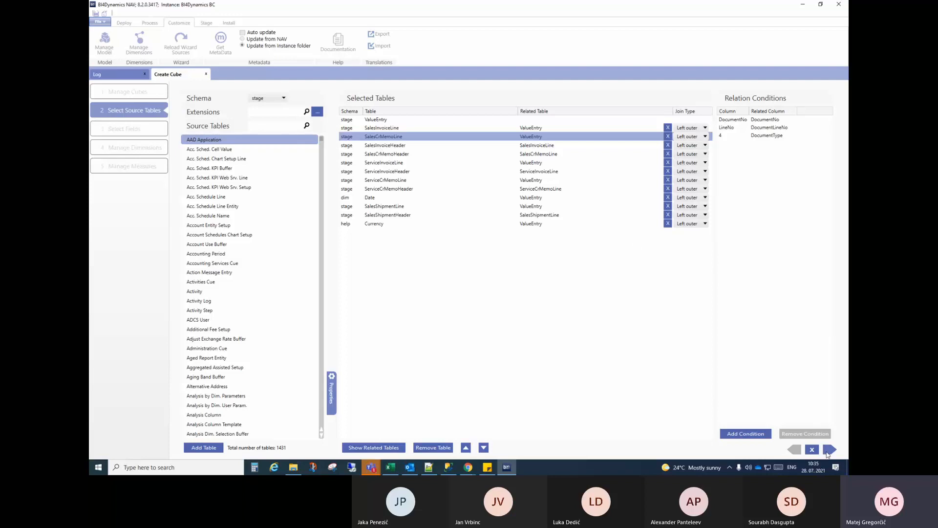
# Review which ValueEntry and SalesInvoiceLine fields are selected for the cube in the Select Fields stage
pyautogui.click(828, 450)
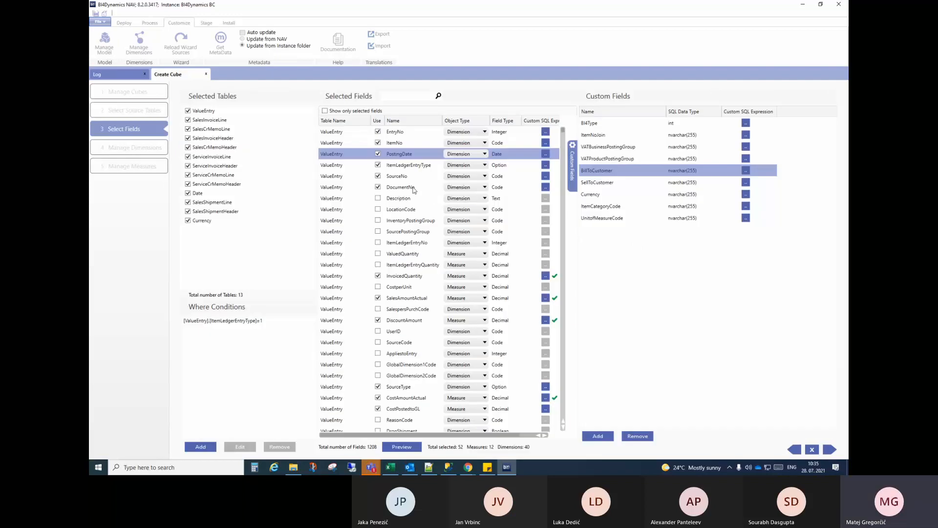
pyautogui.scroll(-4, 410, 223)
pyautogui.scroll(-10, 409, 223)
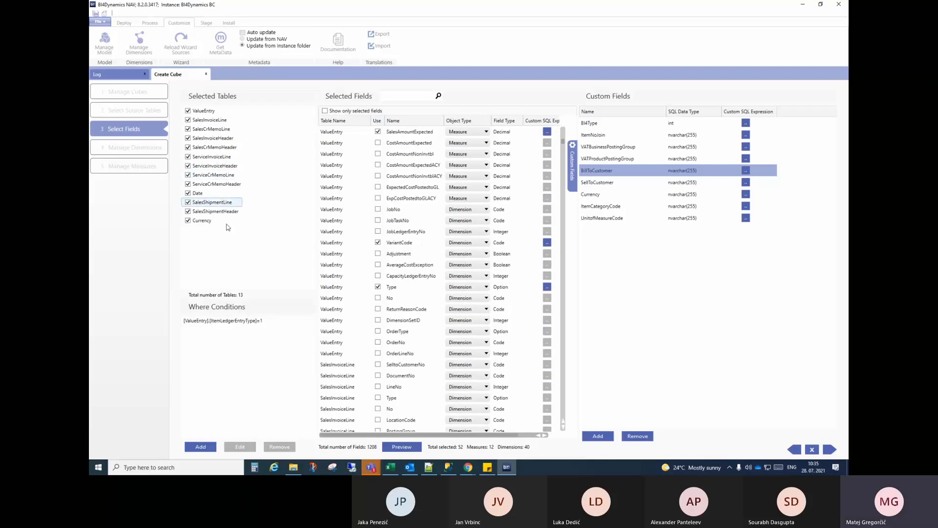
pyautogui.scroll(-6, 409, 227)
pyautogui.scroll(-4, 410, 227)
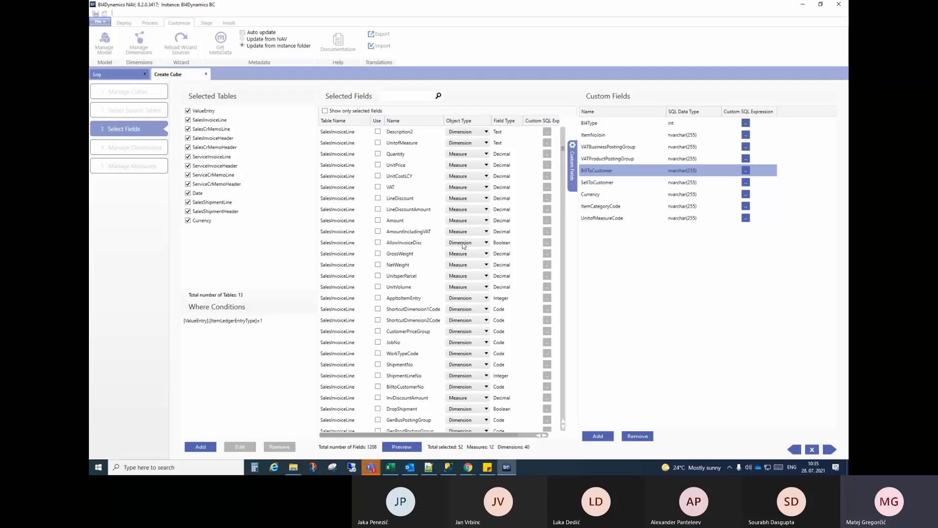
pyautogui.scroll(-8, 463, 245)
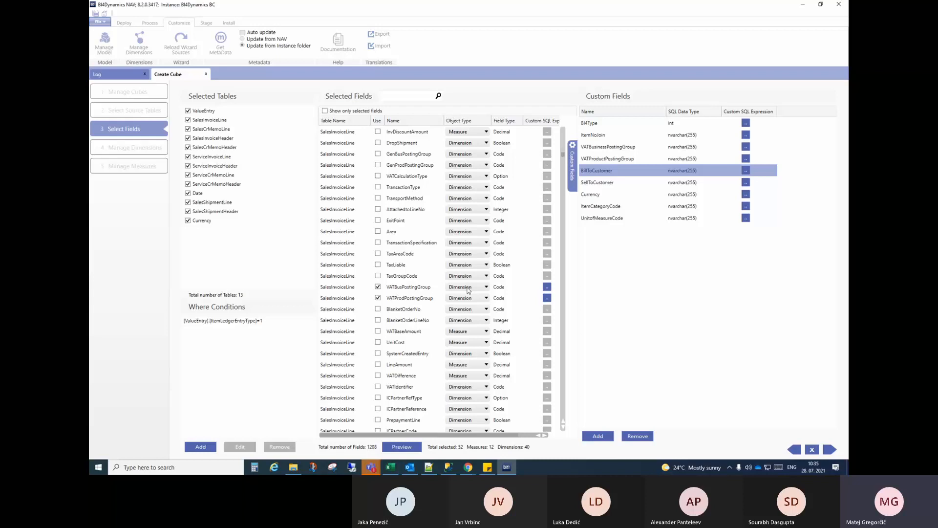
# Return to Manage Dimensions and look through the full list of dimensions available from related tables
pyautogui.click(830, 449)
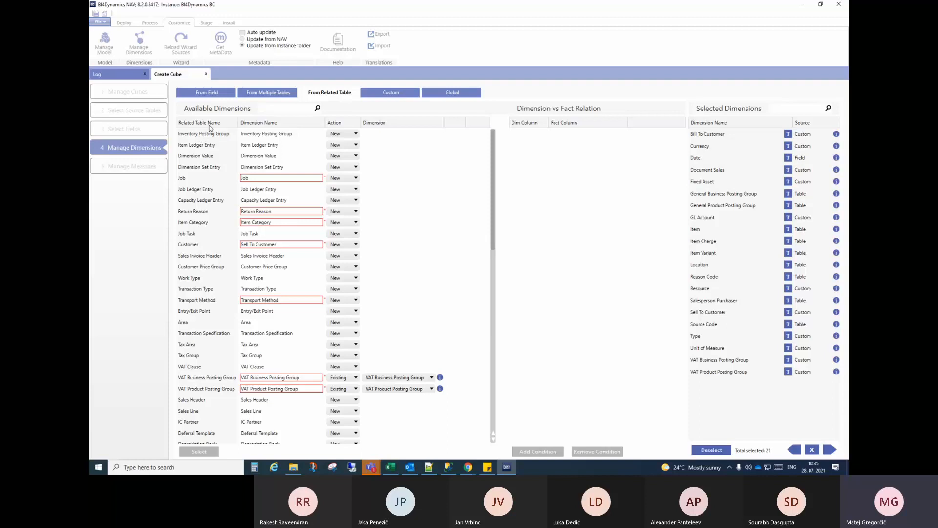
pyautogui.scroll(-15, 200, 158)
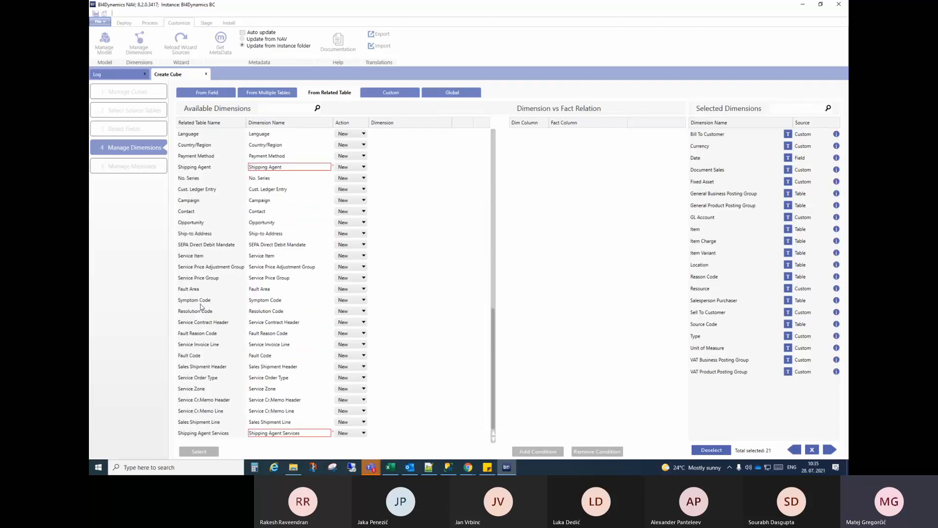
# Remove the Item dimension from the selected dimensions and check its relation to the fact table among the related-table dimensions
pyautogui.scroll(10, 200, 305)
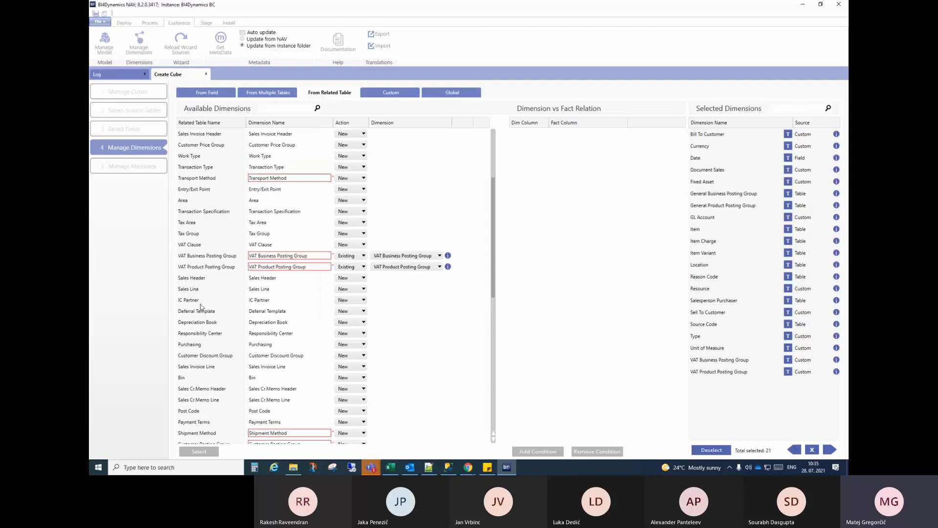
pyautogui.scroll(4, 200, 306)
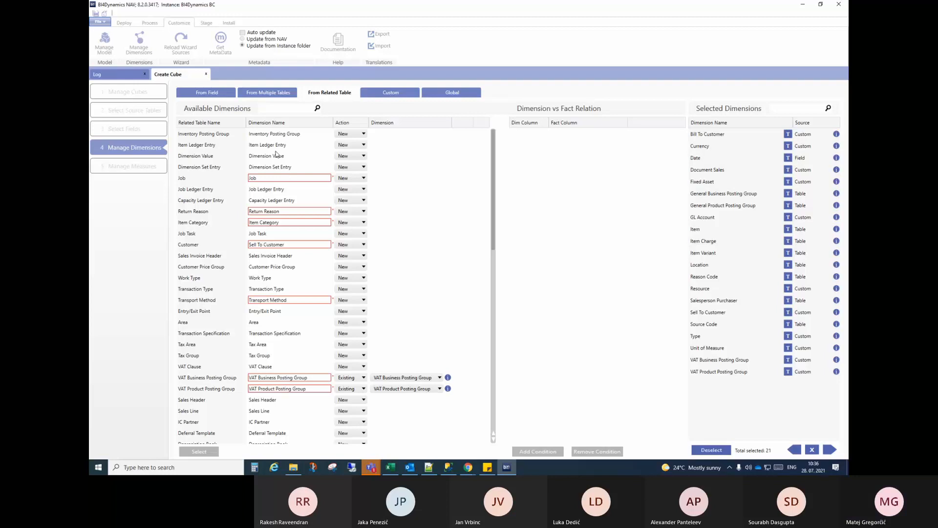
pyautogui.click(262, 179)
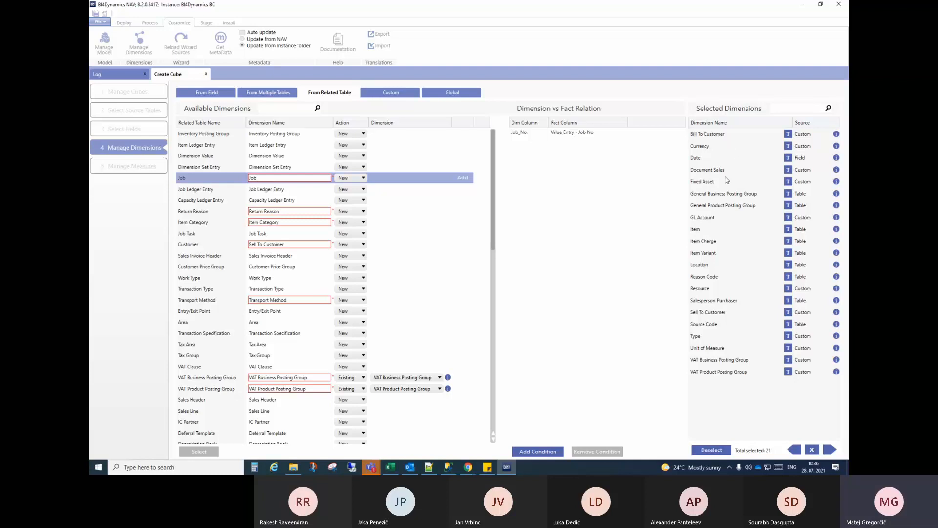
pyautogui.click(715, 231)
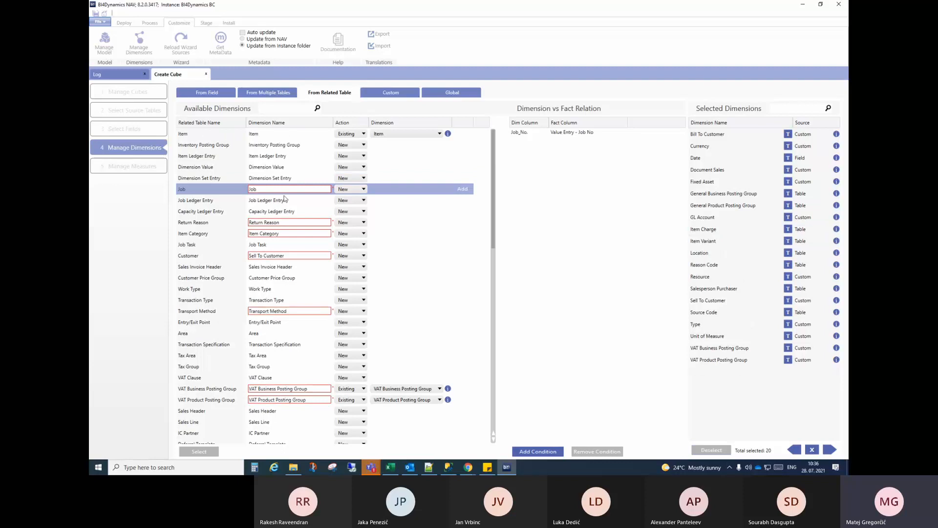
pyautogui.click(281, 135)
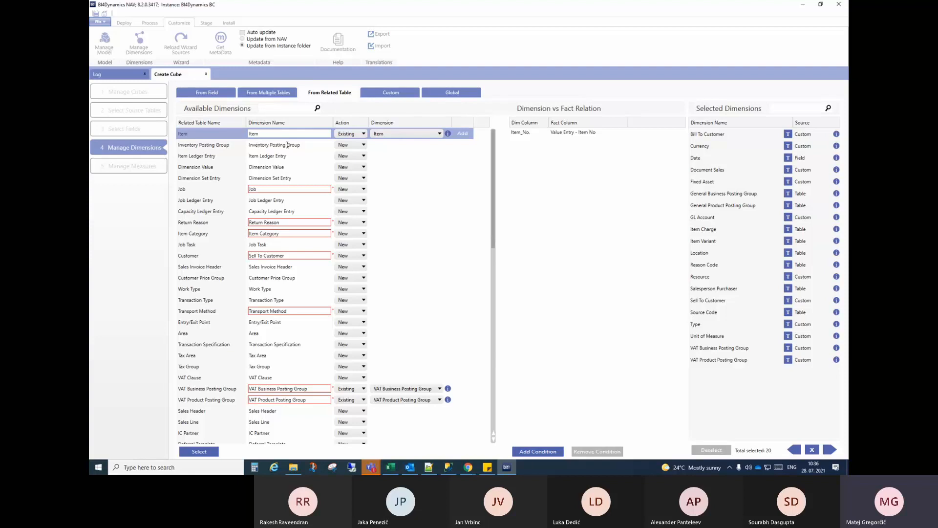
# Add Inventory Posting Group as a new dimension after checking its relation to the Value Entry table
pyautogui.click(307, 145)
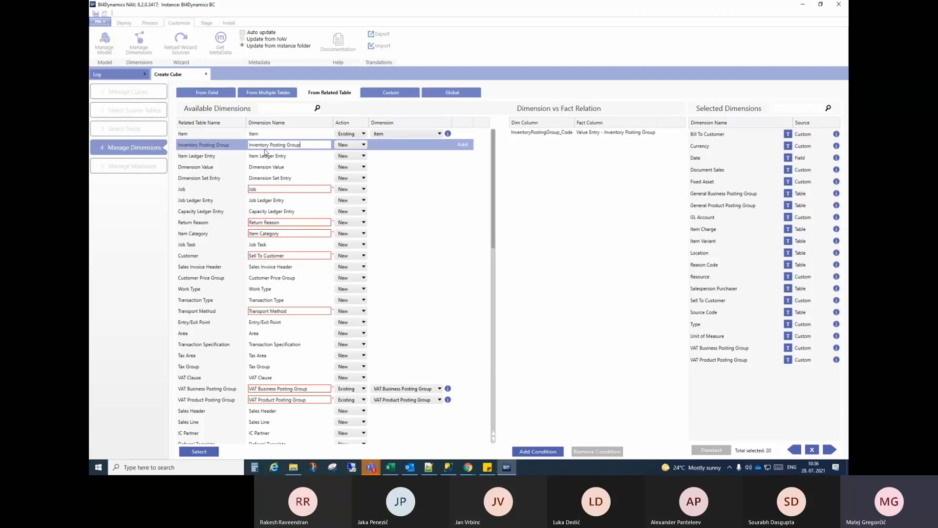
pyautogui.click(532, 138)
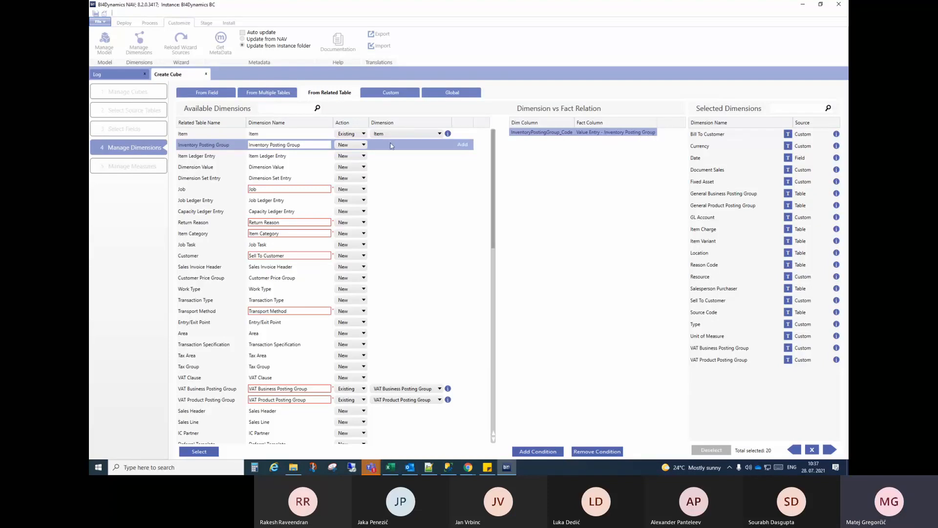
pyautogui.click(462, 144)
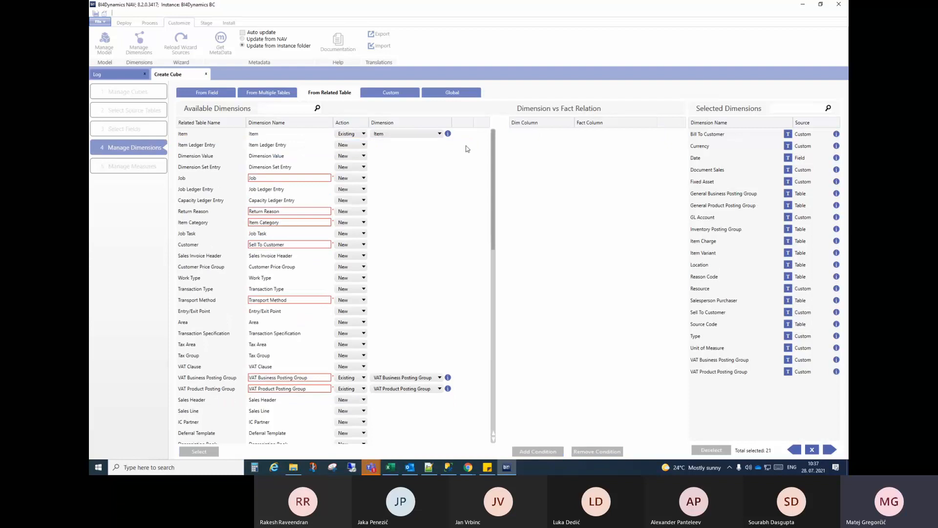
# Remove Inventory Posting Group from the selected dimensions and add it back as an existing dimension
pyautogui.click(726, 230)
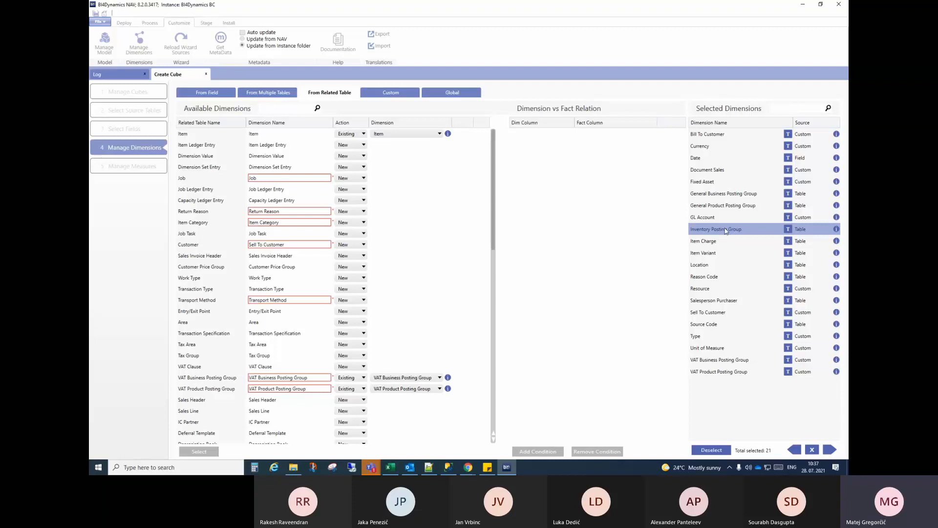
pyautogui.click(298, 134)
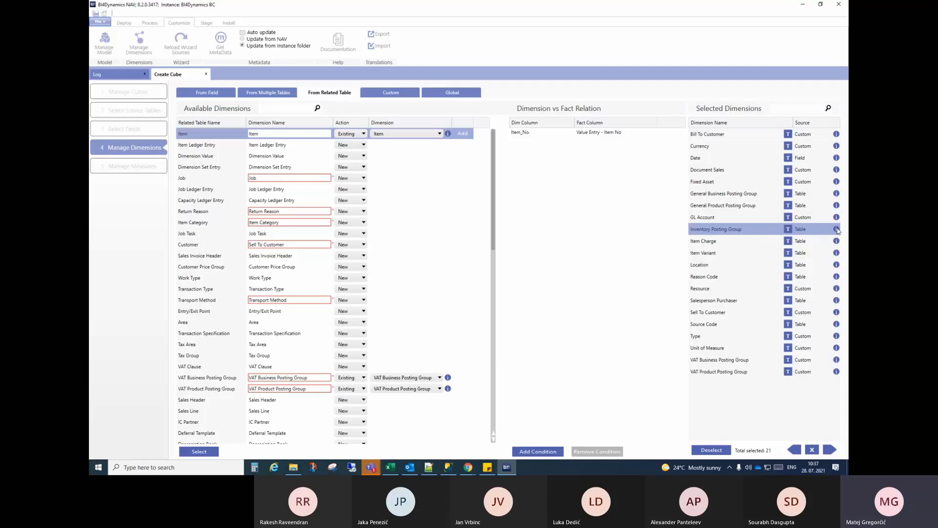
pyautogui.moveTo(836, 231)
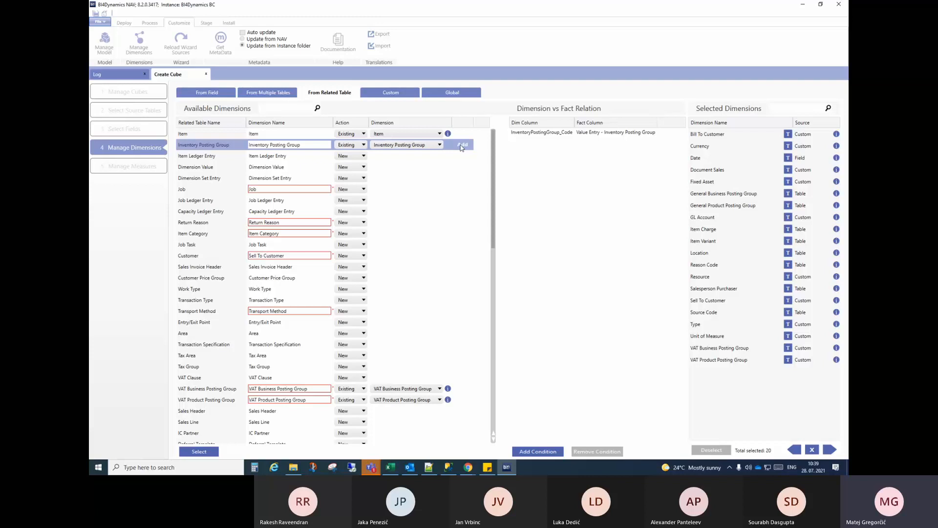
pyautogui.click(461, 146)
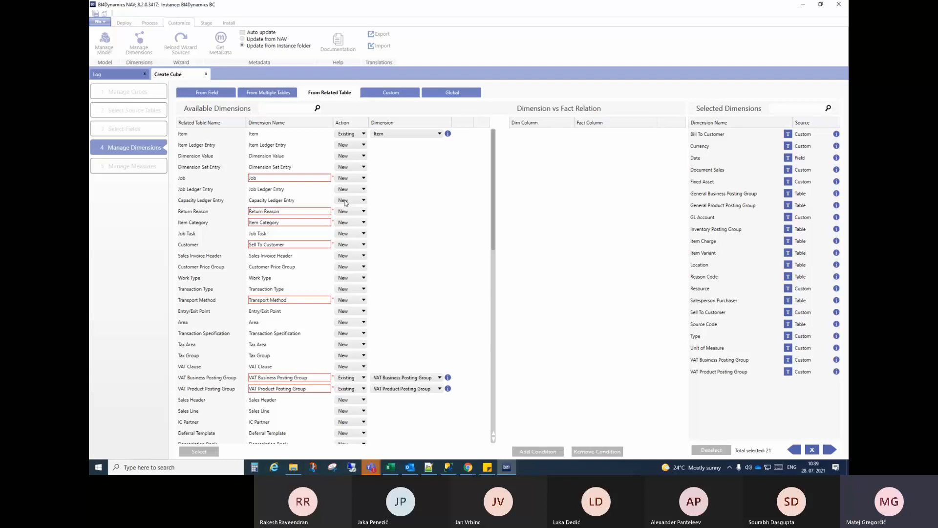
# Switch the Item table's action to New and back to Existing, and map it to the Item Unit of Measure dimension
pyautogui.click(314, 134)
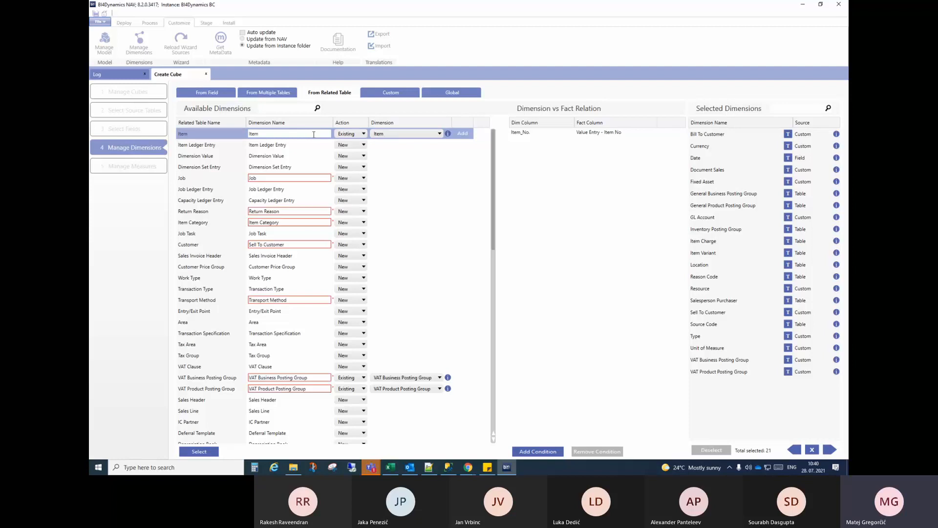
pyautogui.click(350, 135)
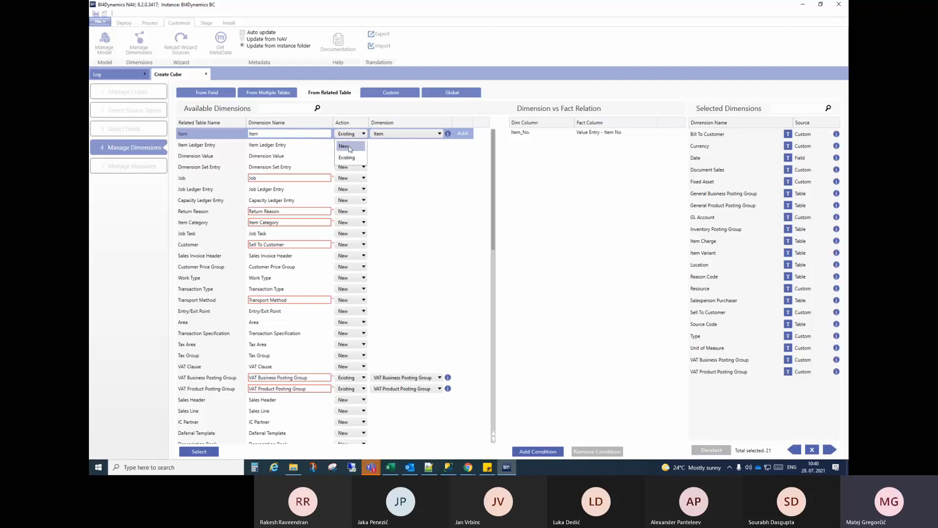
pyautogui.click(344, 146)
pyautogui.click(350, 137)
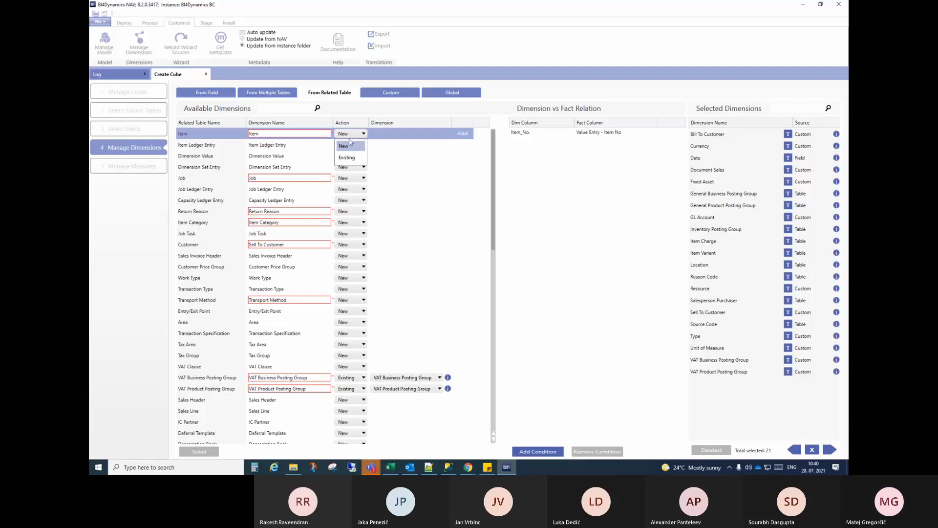
pyautogui.click(349, 157)
pyautogui.click(398, 133)
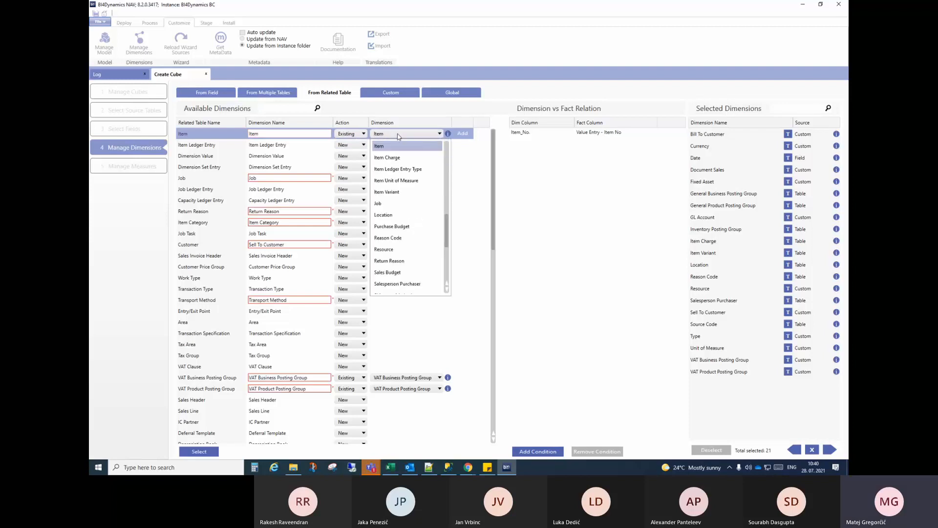
pyautogui.click(409, 181)
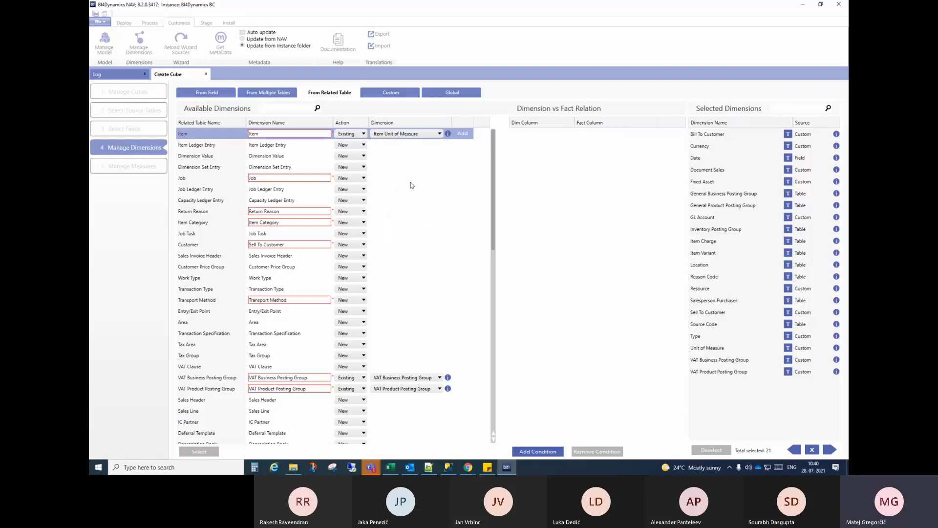
# Browse the existing dimensions and map the Item table to the Item dimension
pyautogui.click(403, 136)
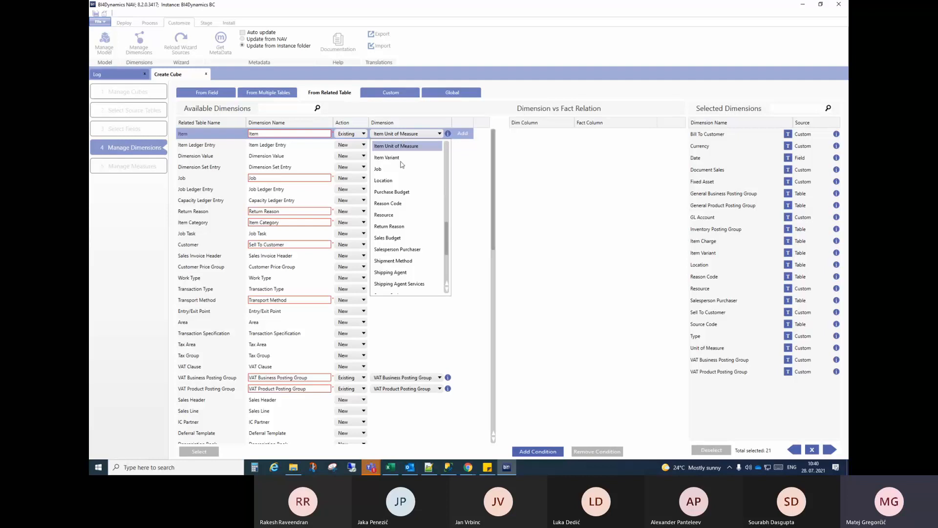
pyautogui.scroll(7, 406, 223)
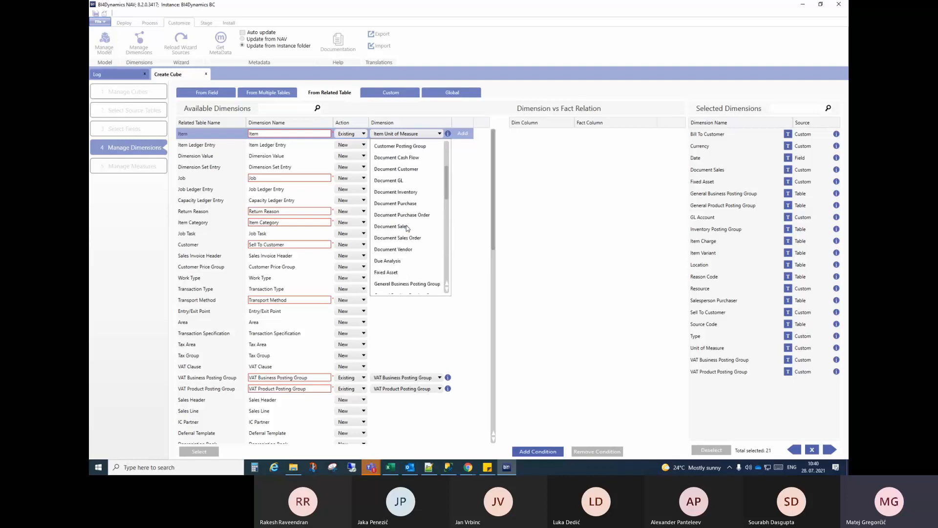
pyautogui.scroll(3, 405, 228)
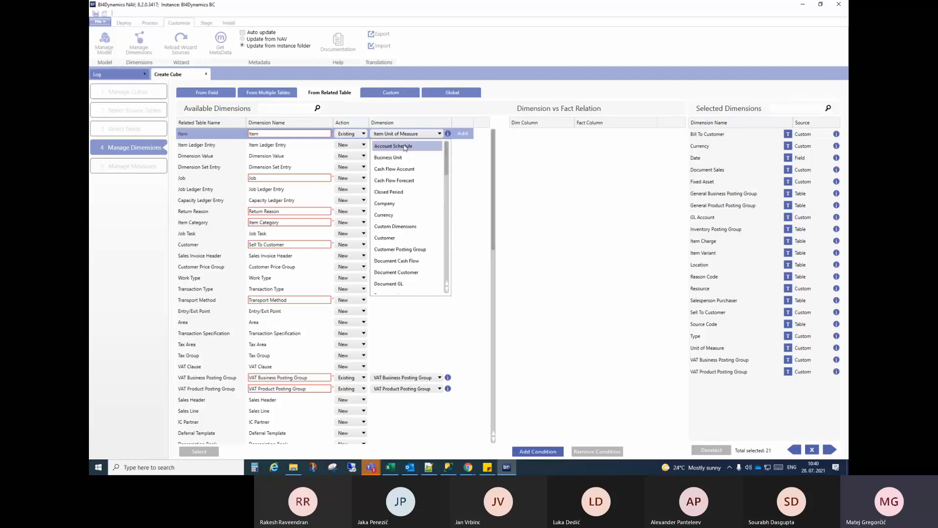
pyautogui.scroll(-7, 403, 186)
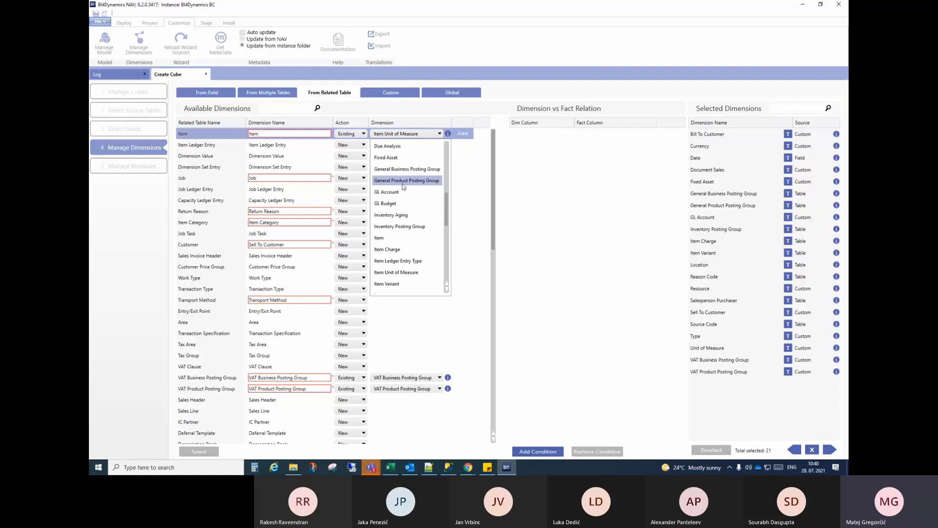
pyautogui.scroll(-2, 404, 186)
pyautogui.click(393, 169)
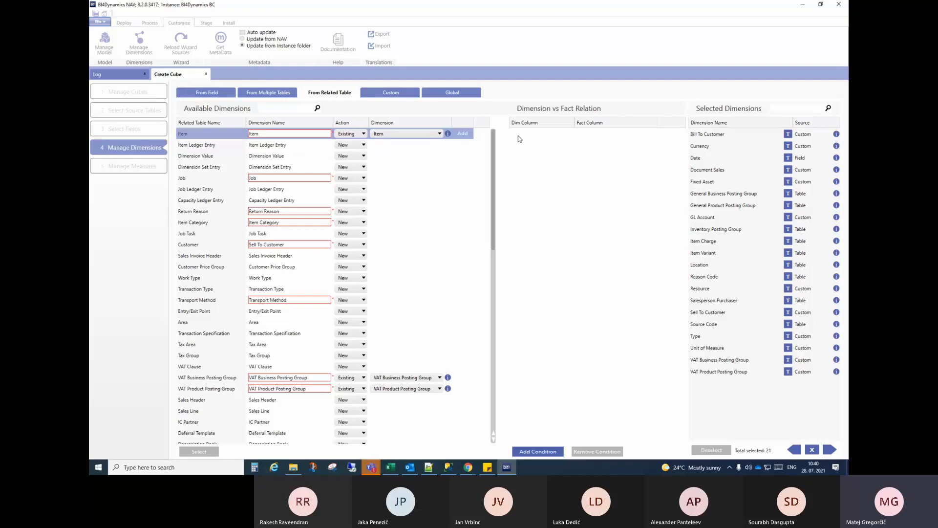
# Try mapping the Item table to the Purchase Budget dimension, and restore its mapping to Item
pyautogui.click(419, 134)
pyautogui.click(410, 228)
pyautogui.click(408, 133)
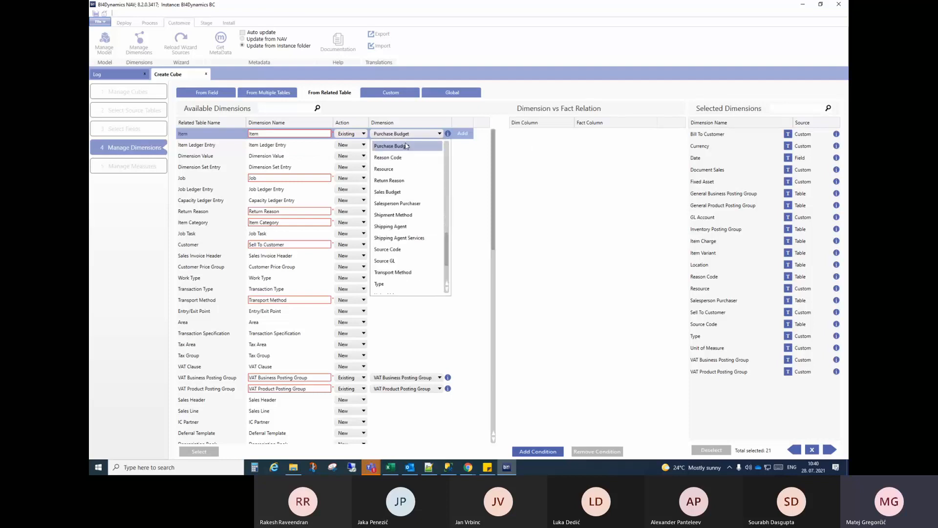
pyautogui.scroll(3, 406, 198)
pyautogui.click(401, 189)
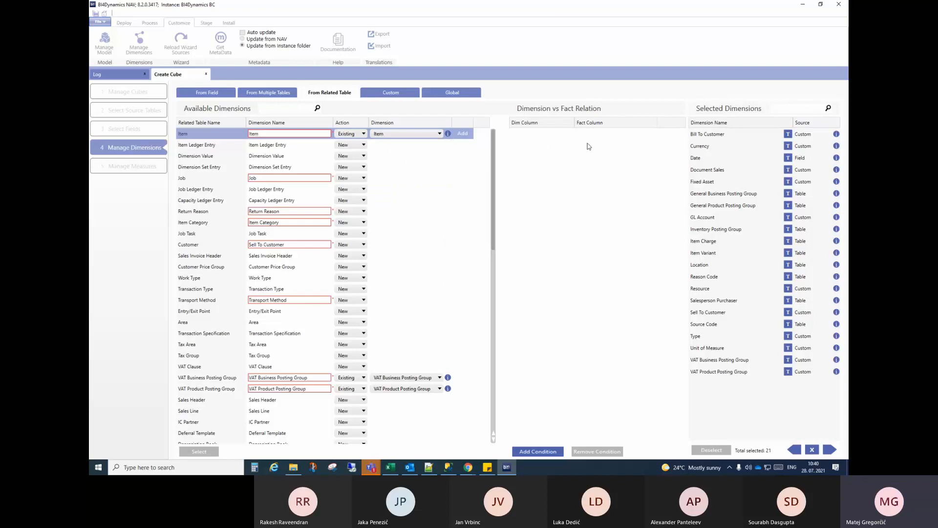
# Define the Item relation by matching Item_No. with Value Entry - Item No, and add Item to the selected dimensions
pyautogui.click(547, 452)
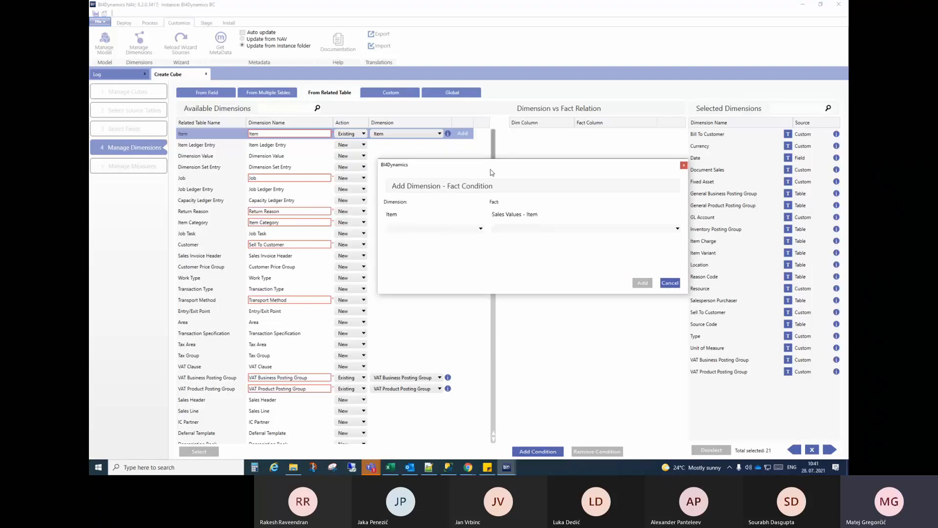
pyautogui.click(419, 230)
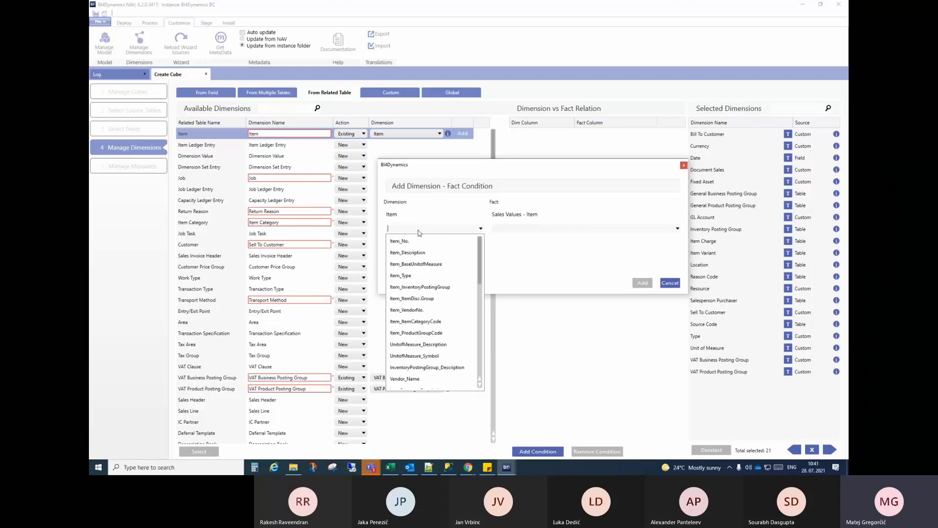
pyautogui.click(416, 244)
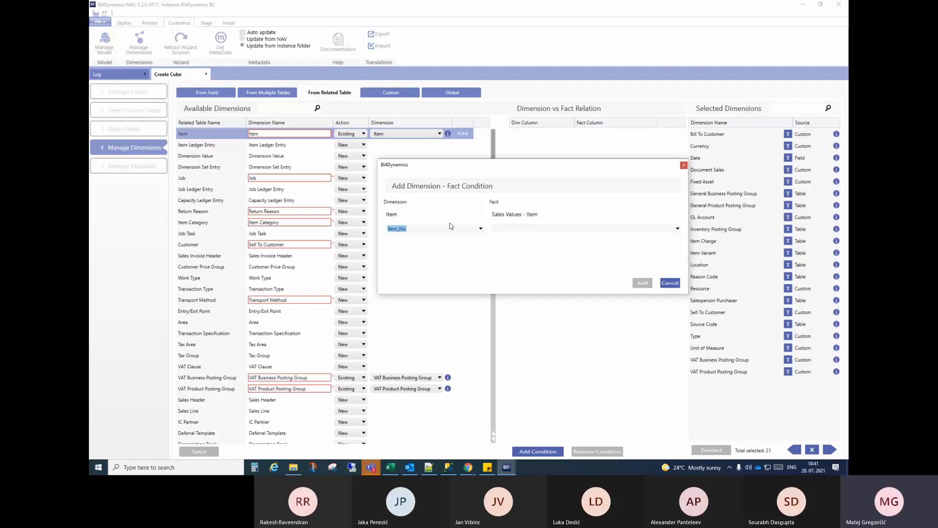
pyautogui.click(534, 230)
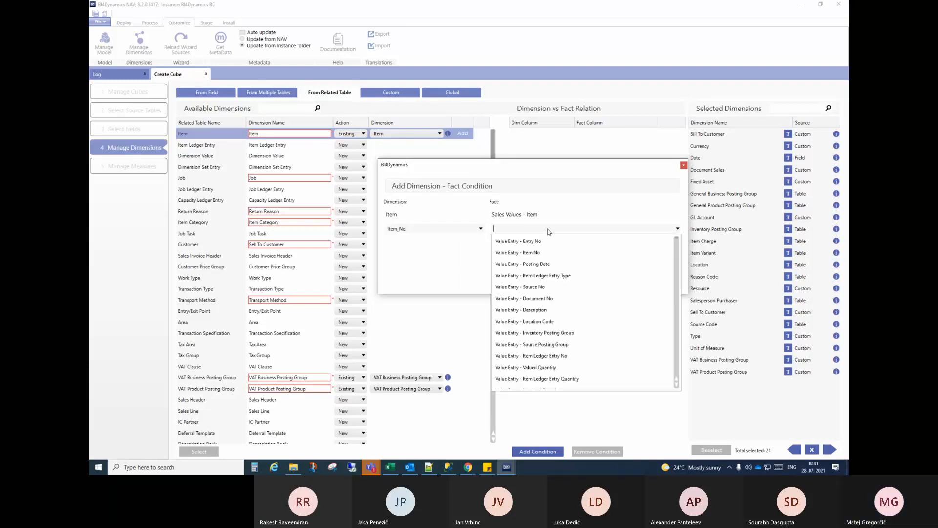
pyautogui.click(531, 253)
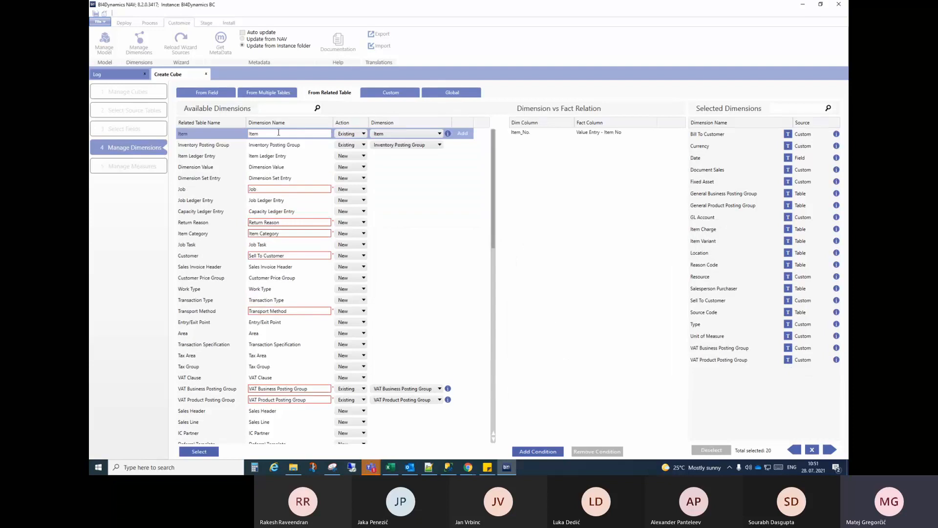
pyautogui.click(530, 135)
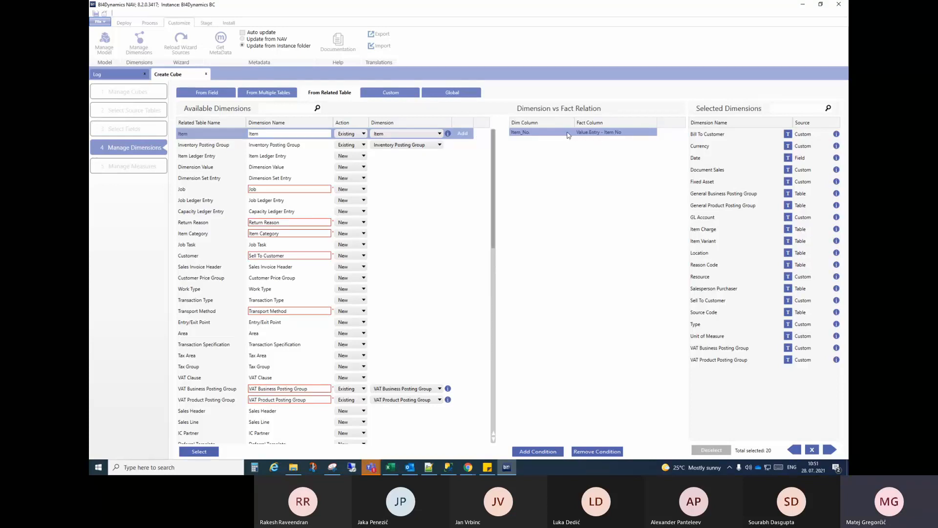
pyautogui.click(462, 133)
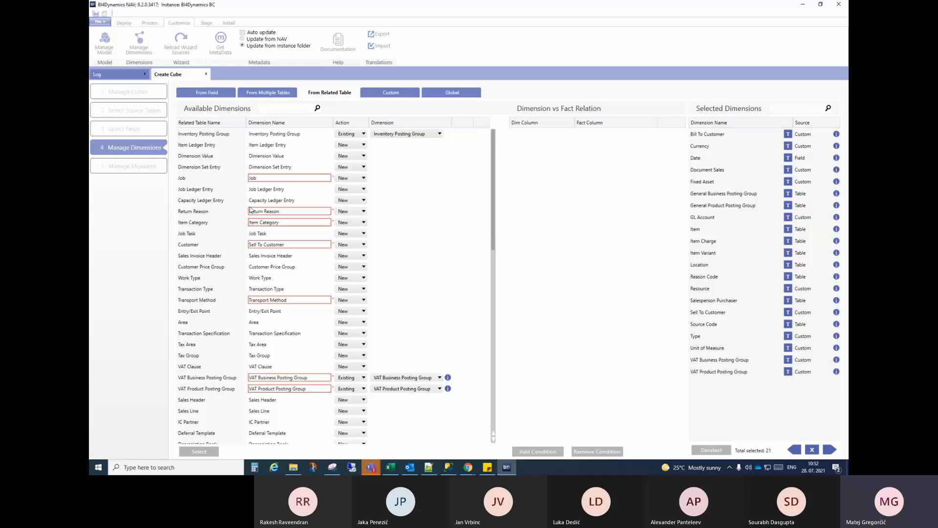
# Compare the cube's selected source tables with the dimensions offered from related tables
pyautogui.click(149, 115)
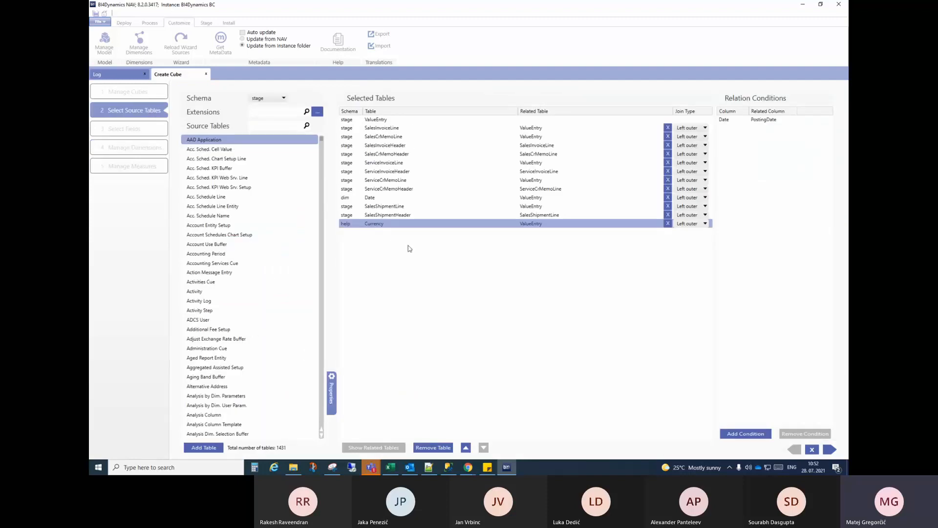
pyautogui.click(146, 148)
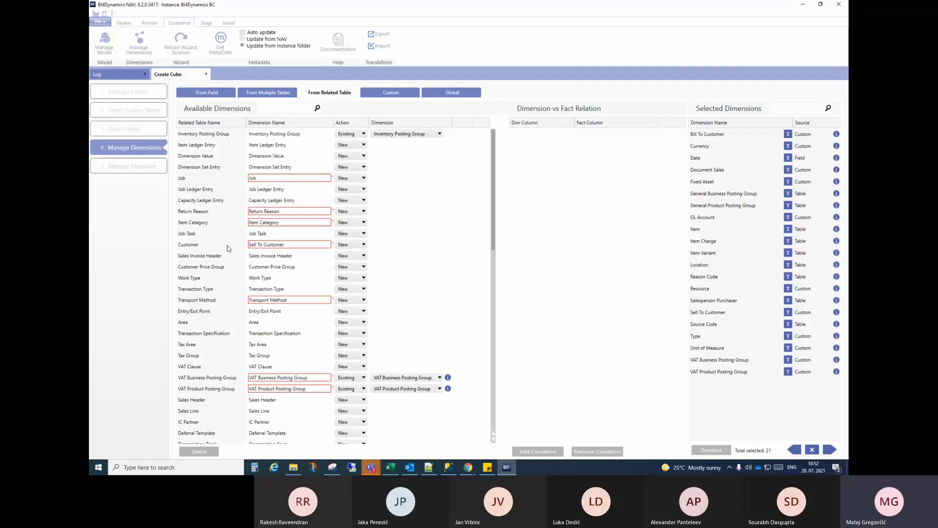
pyautogui.click(132, 118)
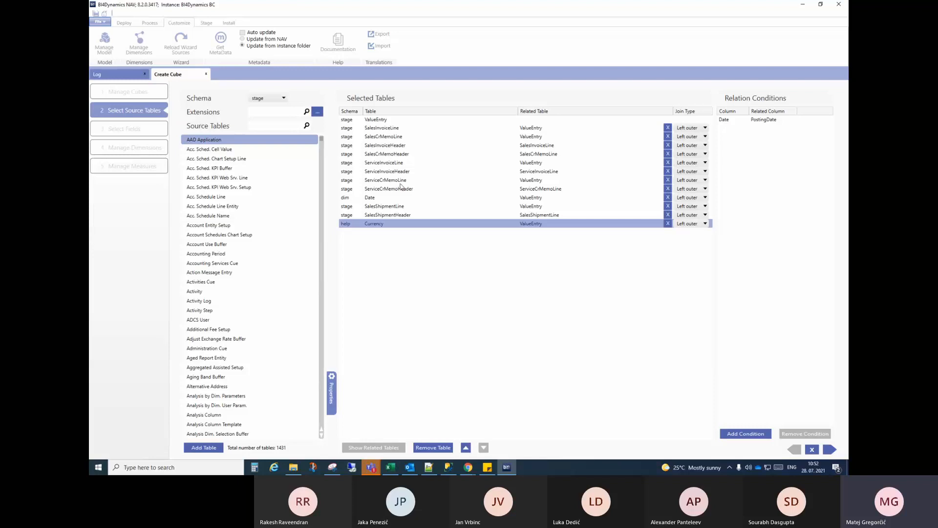
pyautogui.click(167, 150)
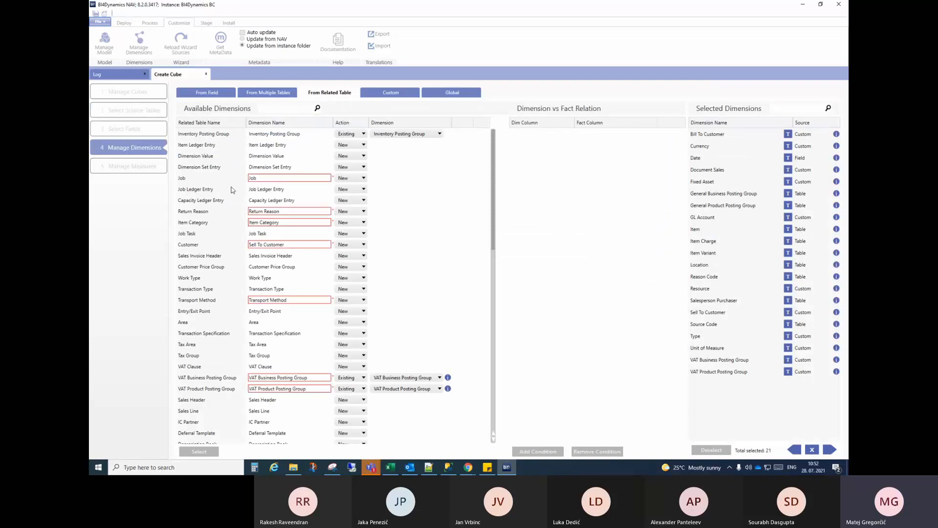
# Examine the fact relations of the Customer Price Group, Transaction Type and Item Ledger Entry tables and the action choices for Item Ledger Entry
pyautogui.click(207, 269)
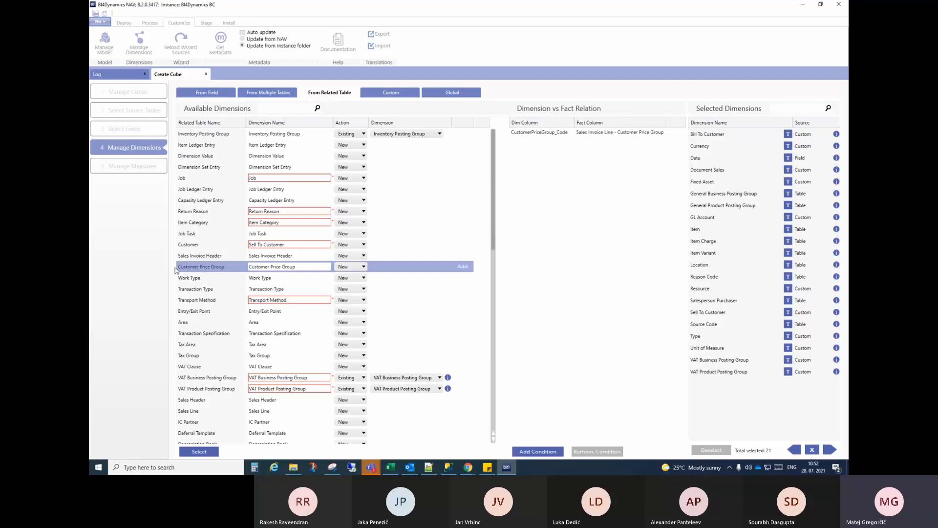
pyautogui.click(199, 289)
pyautogui.scroll(-8, 207, 292)
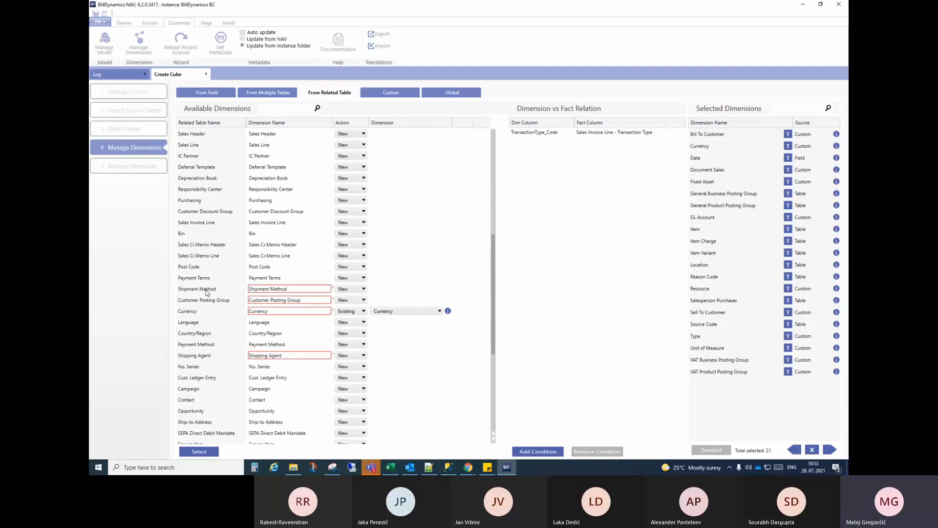
pyautogui.scroll(6, 207, 292)
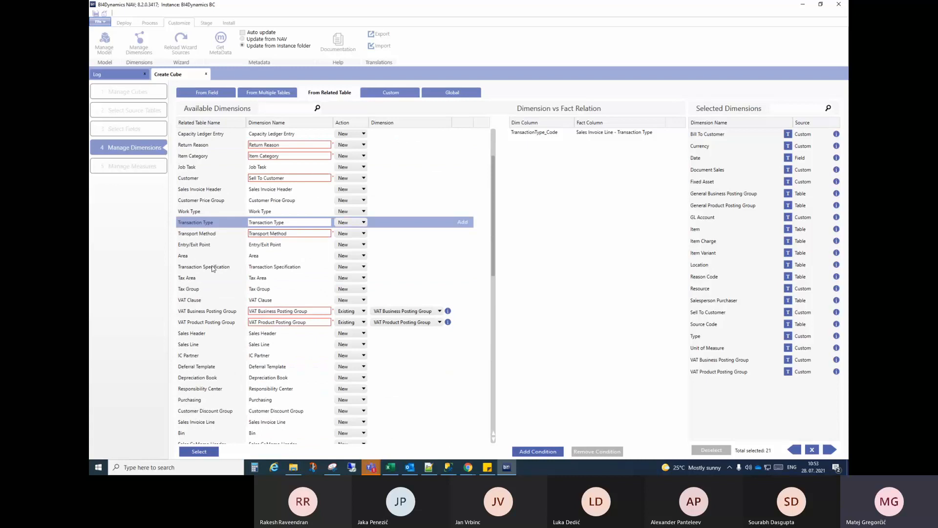
pyautogui.scroll(2, 348, 207)
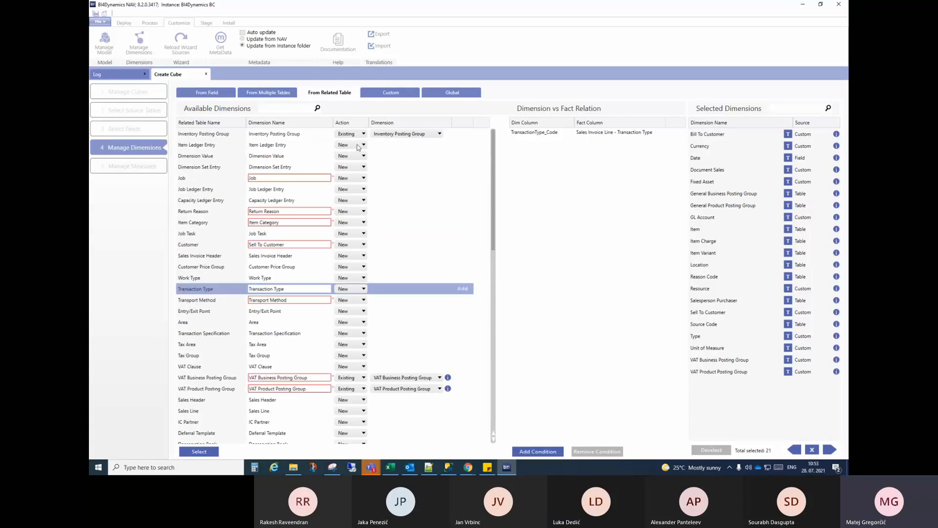
pyautogui.click(347, 146)
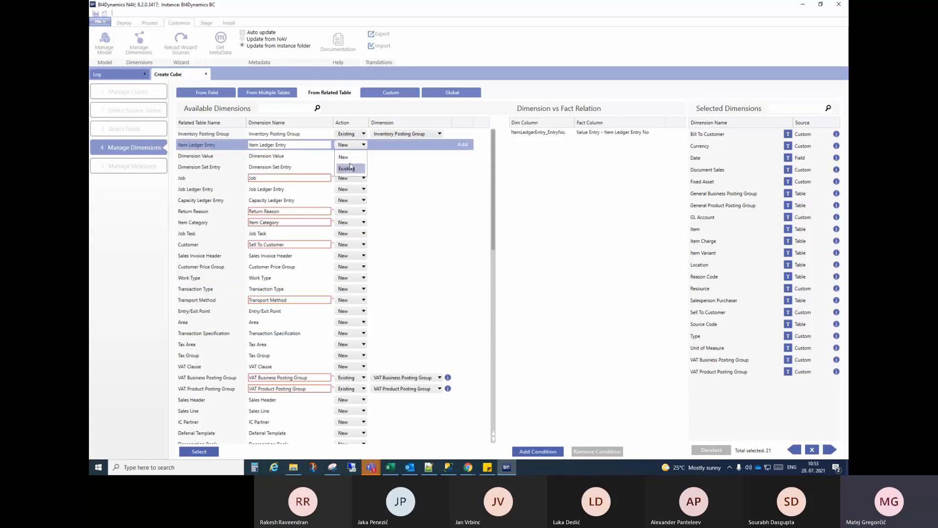
pyautogui.click(345, 151)
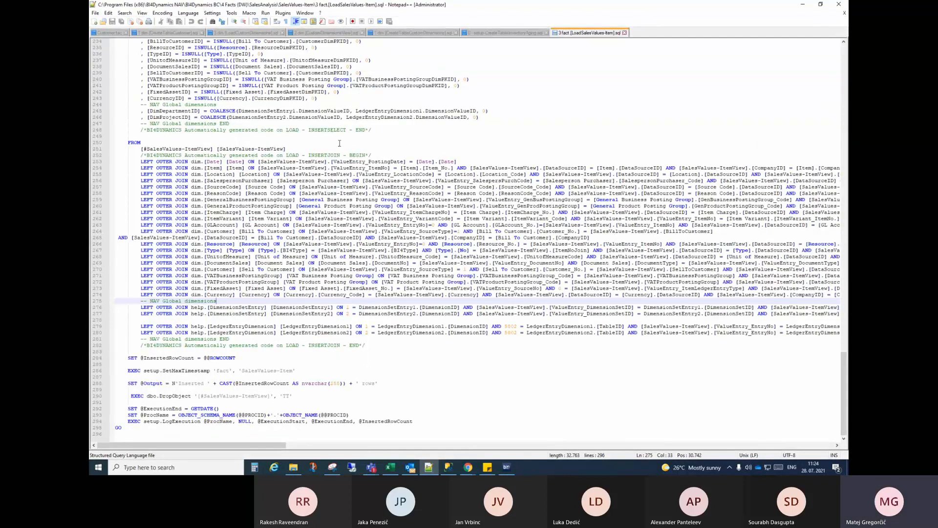
# Close the LoadSalesValues-Item script in Notepad++ and browse to the GLTransactions folder under 4 Facts (DW), GLAnalysis in File Explorer
pyautogui.click(624, 33)
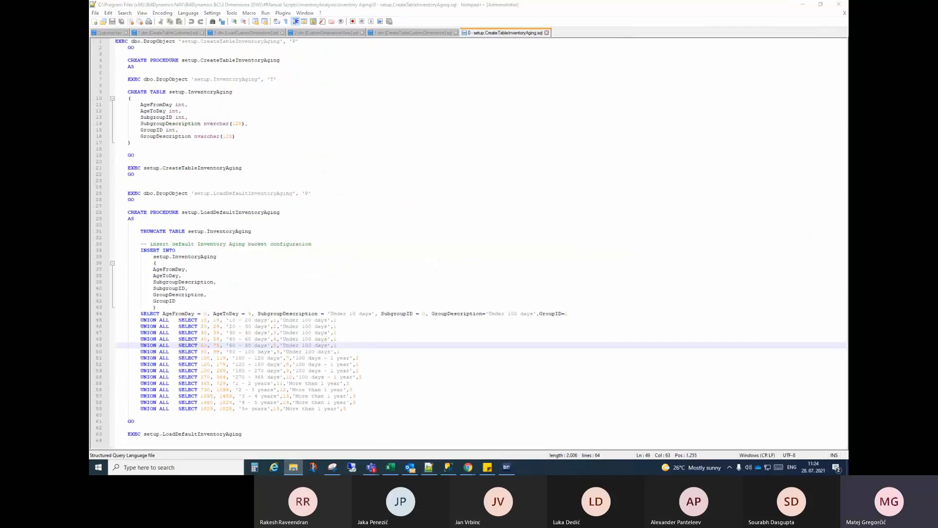
pyautogui.moveTo(848, 53); pyautogui.dragTo(531, 50)
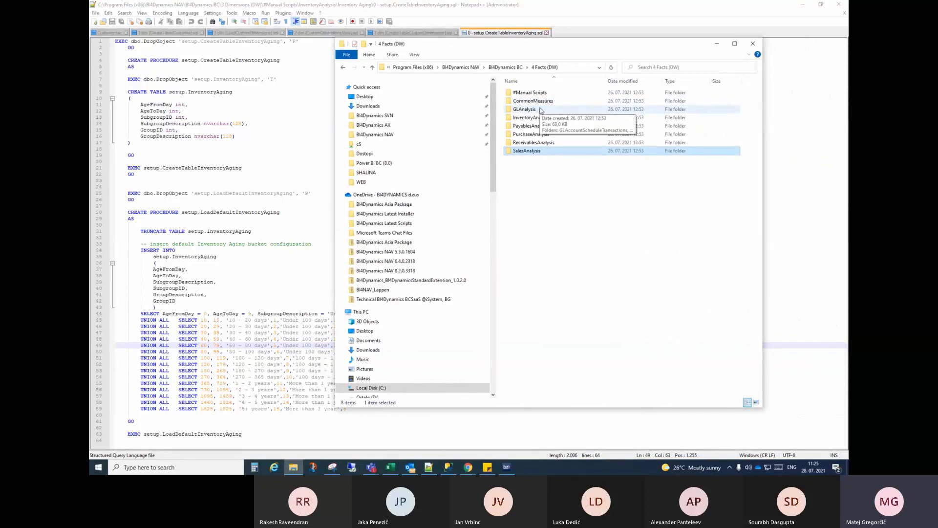
pyautogui.doubleClick(540, 110)
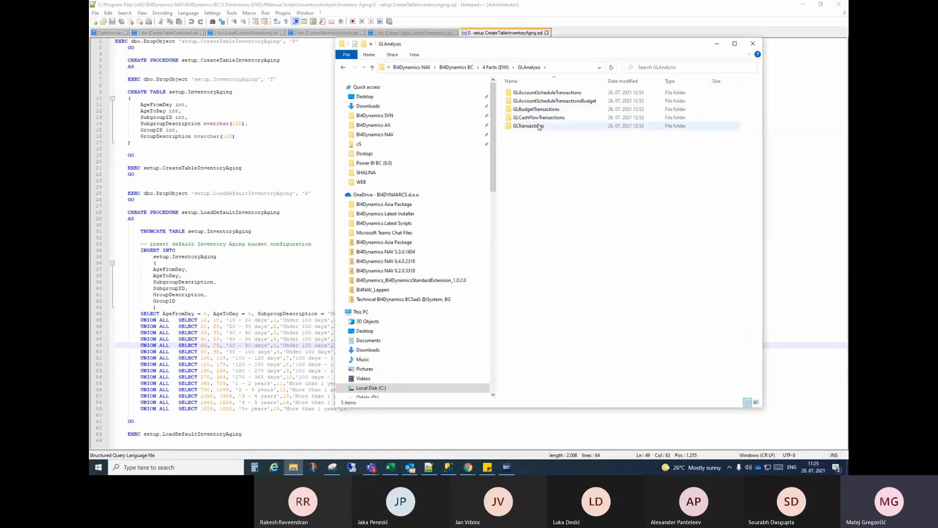
pyautogui.doubleClick(538, 126)
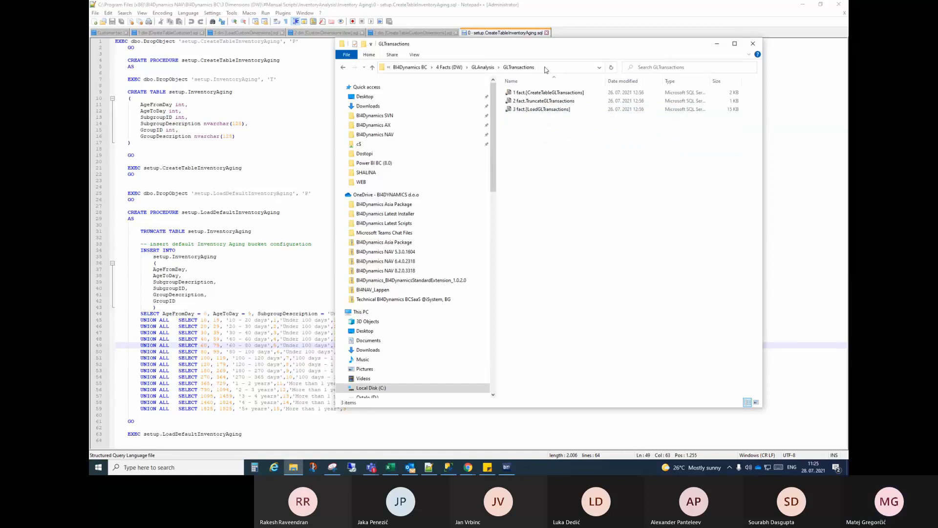
pyautogui.moveTo(543, 50); pyautogui.dragTo(494, 66)
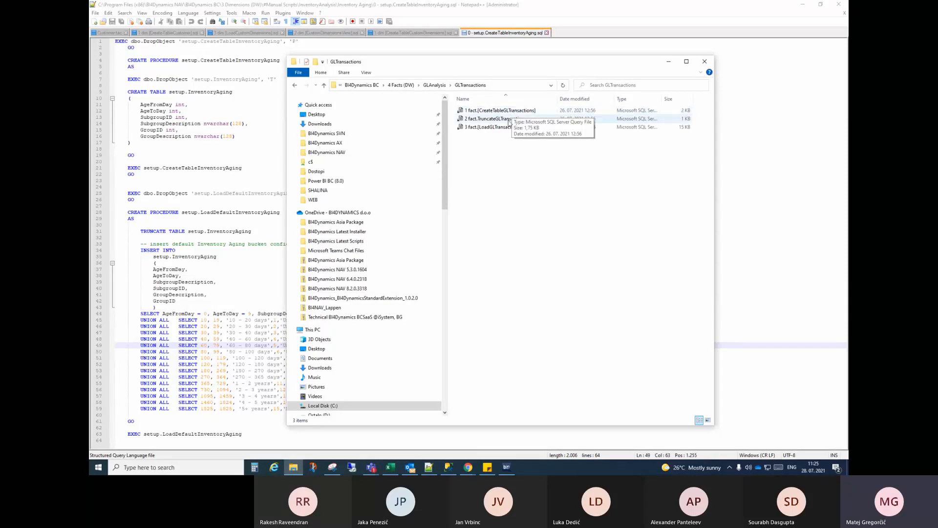
# Open the 3 fact.[LoadGLTransactions] script in Notepad++
pyautogui.hotkey('ctrl', 'a')
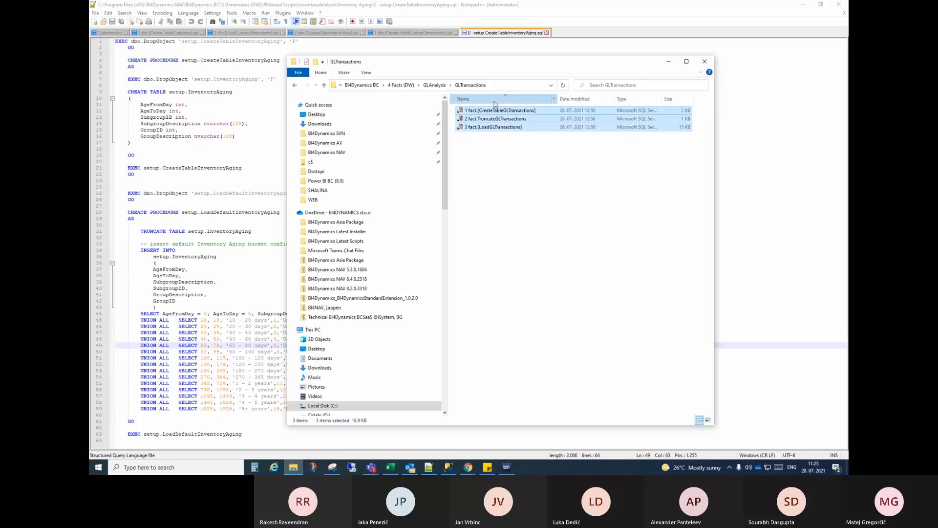
pyautogui.click(494, 104)
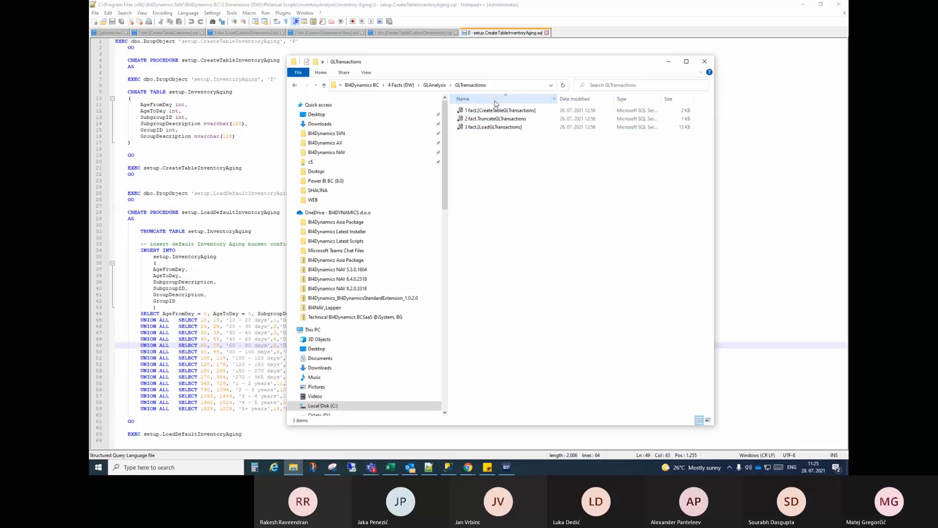
pyautogui.rightClick(493, 129)
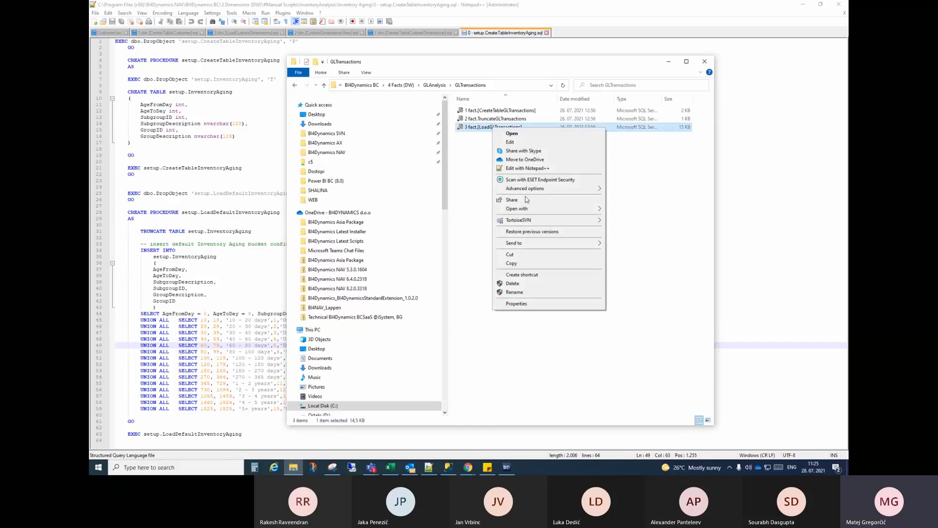
pyautogui.click(528, 168)
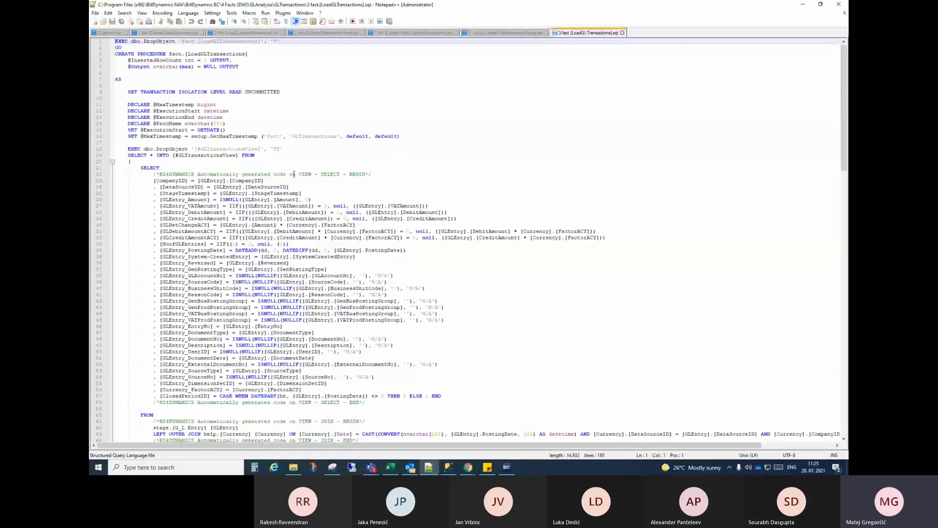
# Examine the script's view query and highlight its source table stage.[G_L Entry] [GLEntry]
pyautogui.scroll(-20, 275, 184)
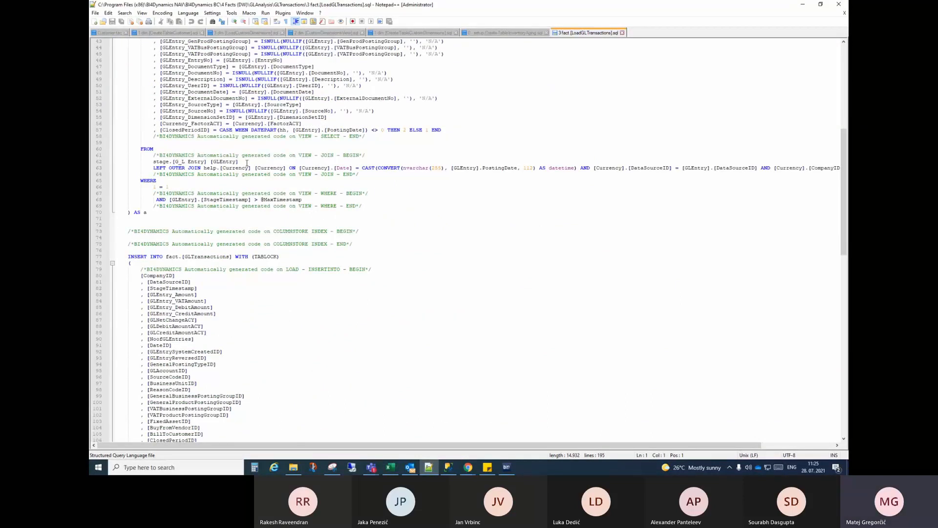
pyautogui.moveTo(244, 163); pyautogui.dragTo(151, 163)
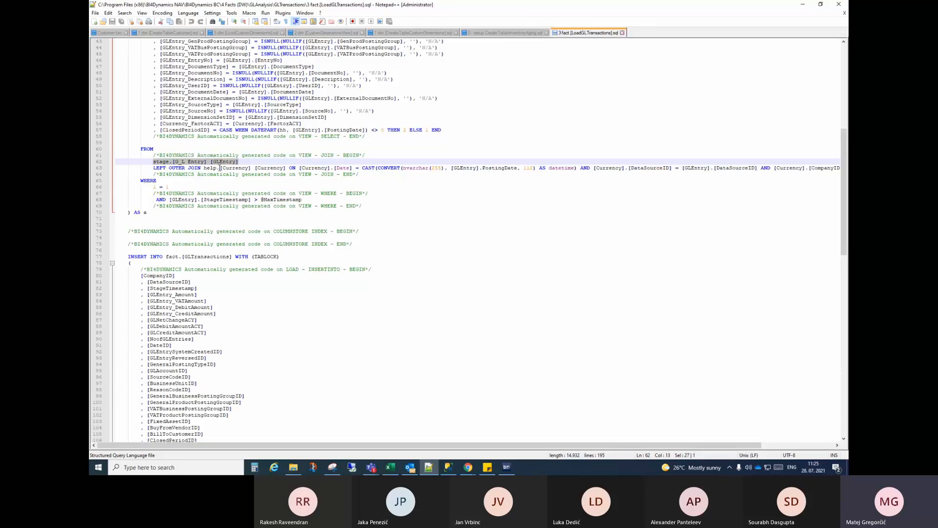
pyautogui.moveTo(239, 162); pyautogui.dragTo(153, 164)
pyautogui.scroll(-2, 305, 216)
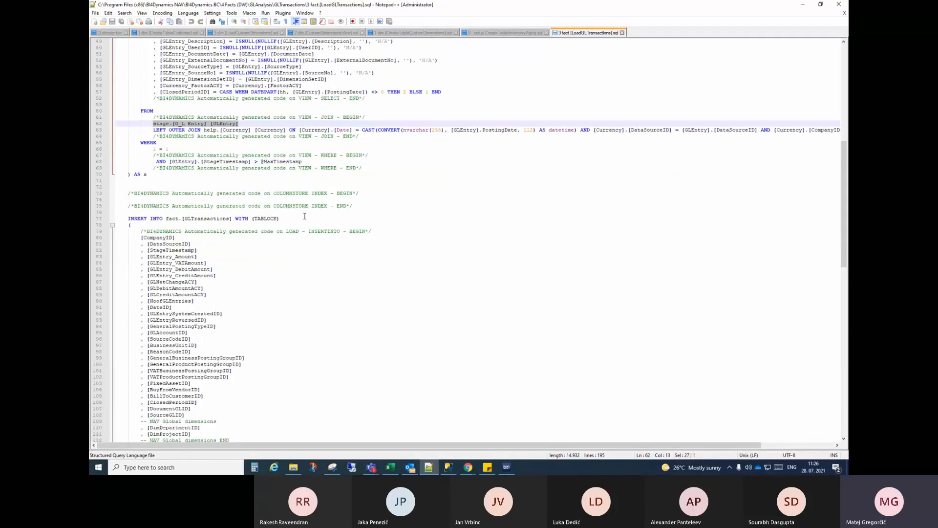
# Review the insert column list and the dimension joins of the load script, highlighting the dim.[Date] join
pyautogui.scroll(-2, 304, 216)
pyautogui.scroll(-2, 305, 216)
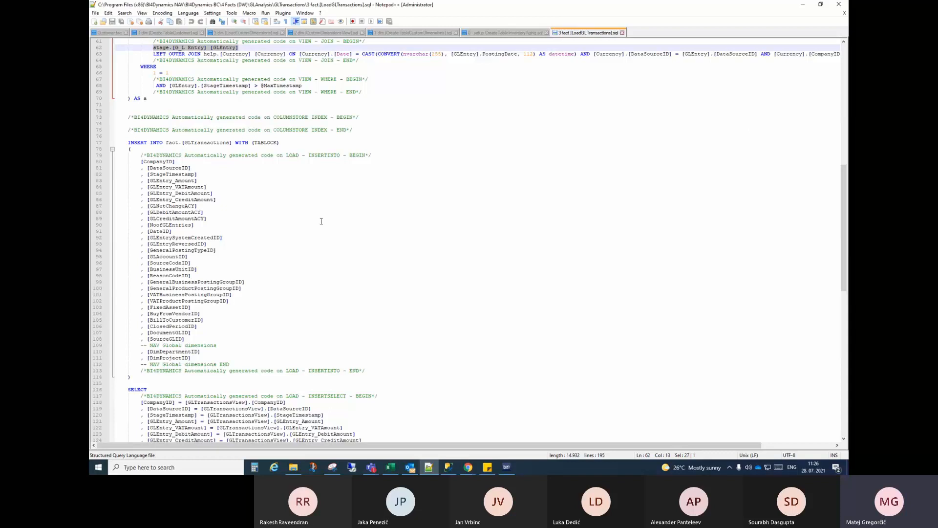
pyautogui.scroll(-20, 321, 221)
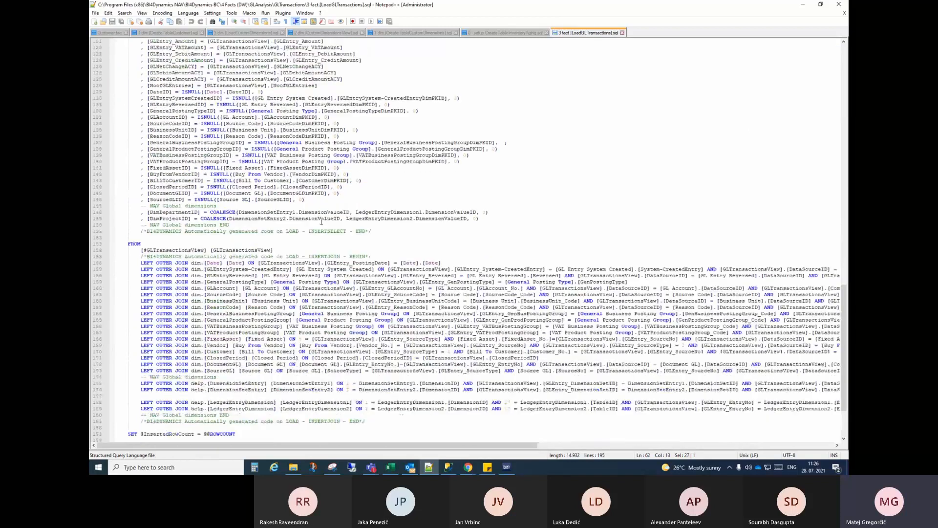
pyautogui.scroll(-2, 321, 222)
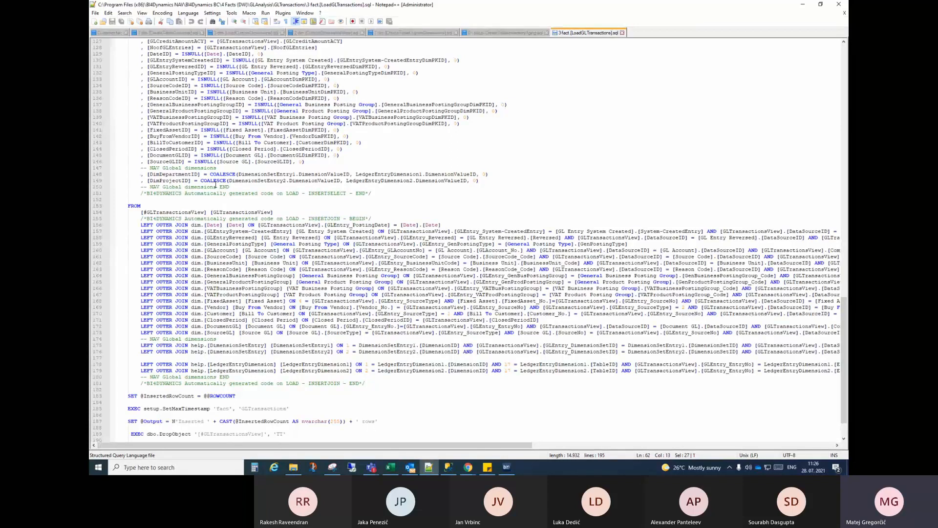
pyautogui.moveTo(143, 224); pyautogui.dragTo(226, 228)
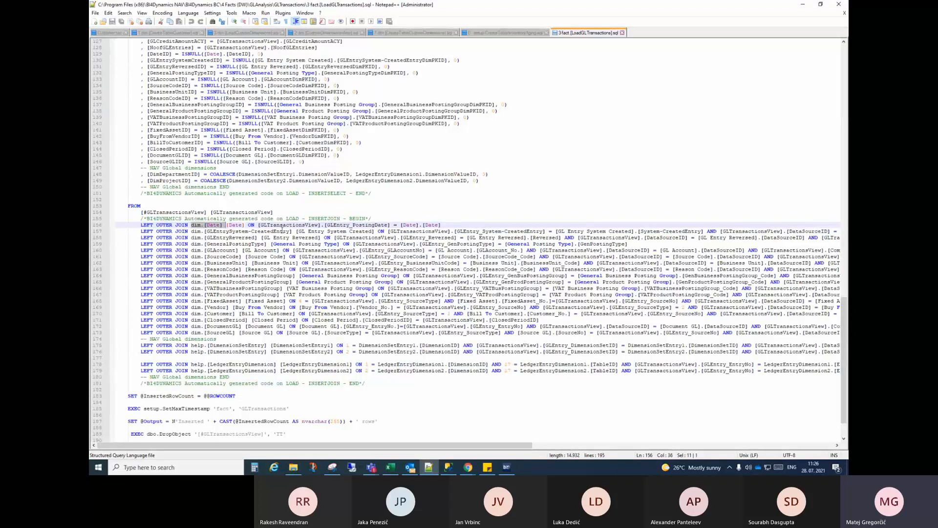
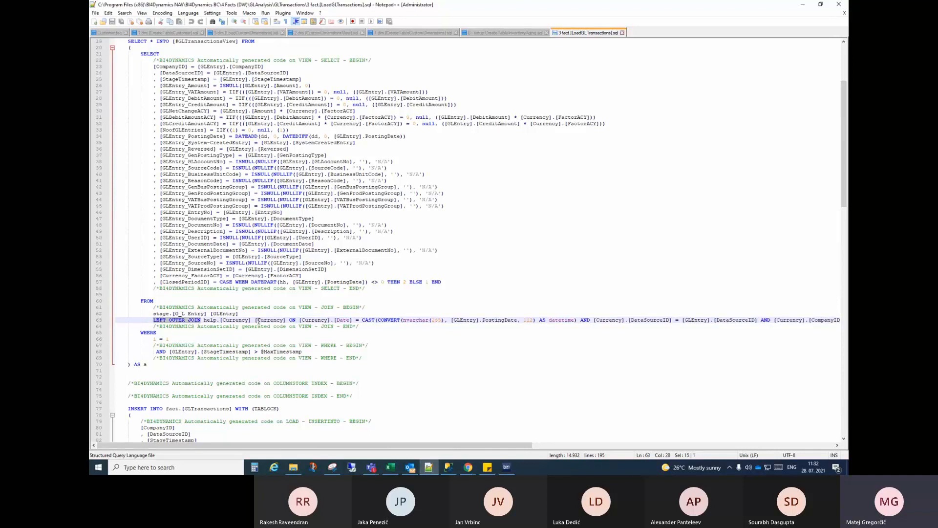
# Switch to BI4Dynamics and inspect the GLEntry and Currency source tables with their join type and relation conditions
pyautogui.click(501, 470)
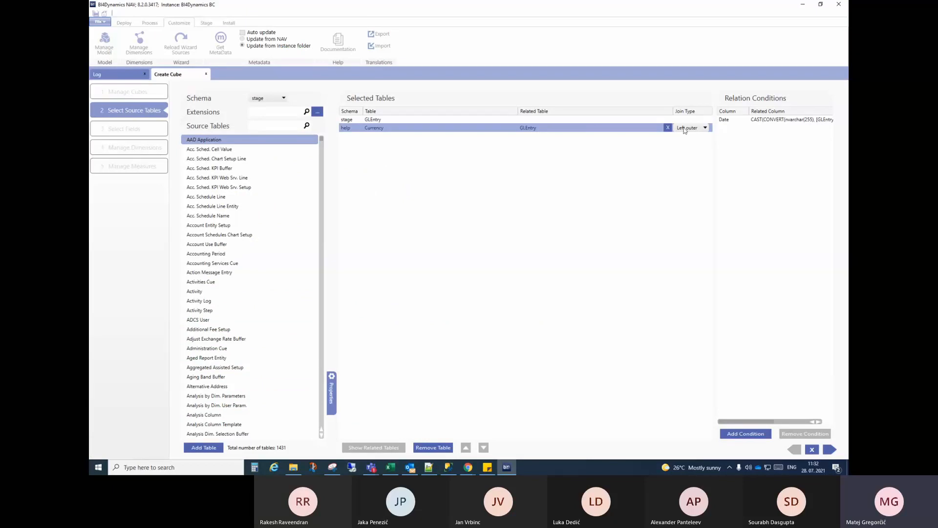
pyautogui.click(770, 121)
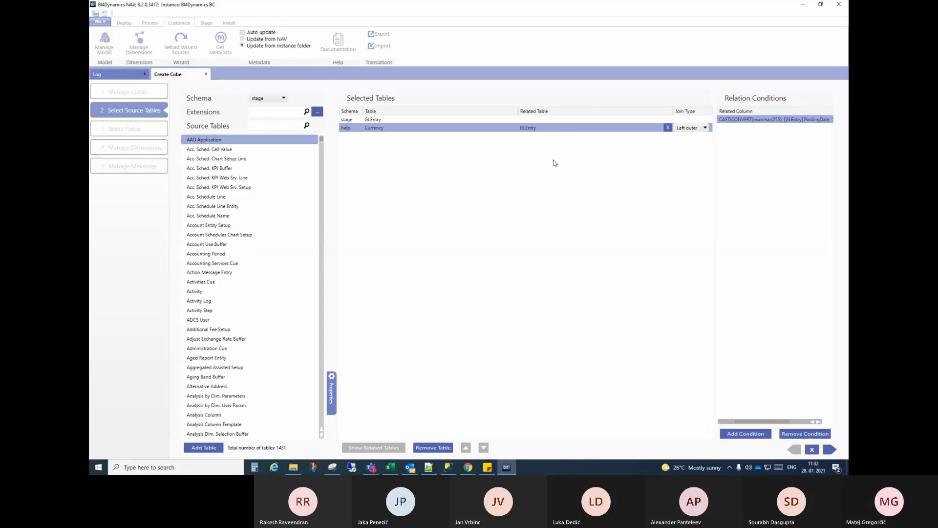
pyautogui.click(378, 128)
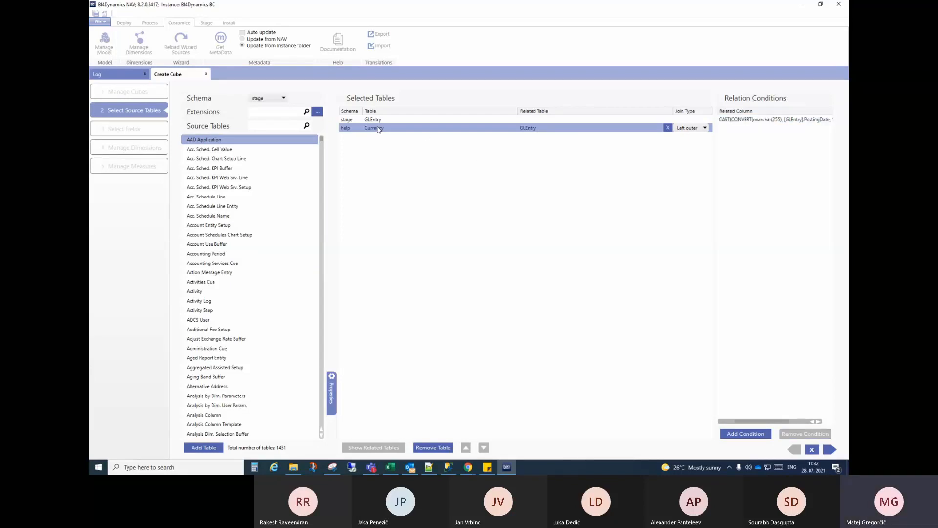
pyautogui.click(378, 121)
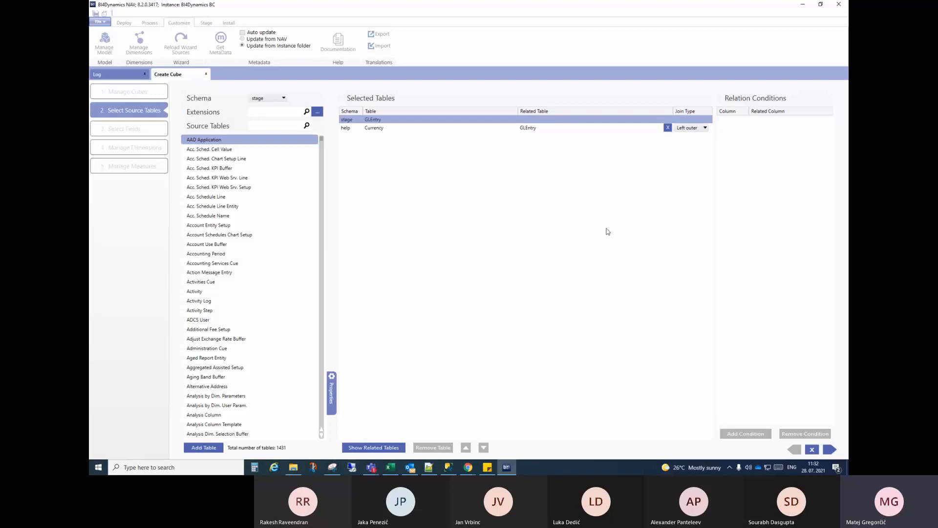
# Show only the selected GLEntry and Currency fields, and advance to dimension management
pyautogui.click(829, 452)
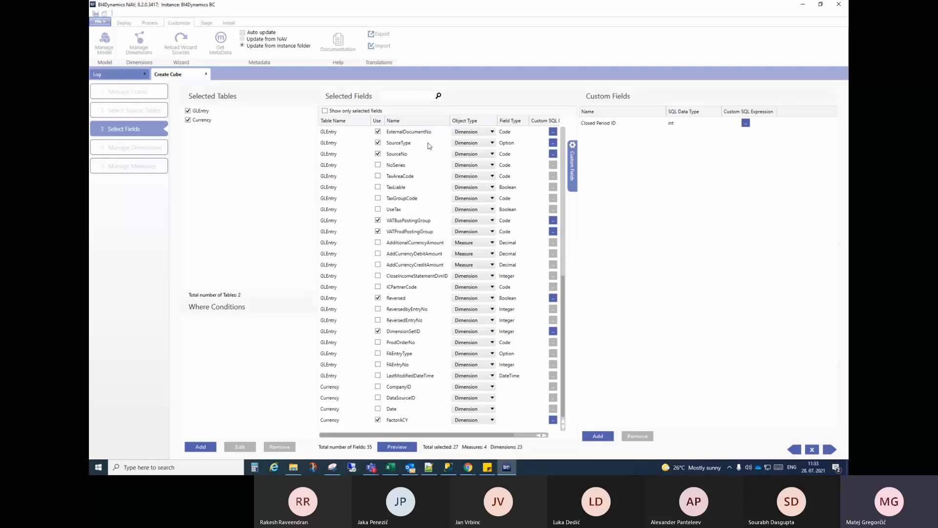
pyautogui.click(325, 112)
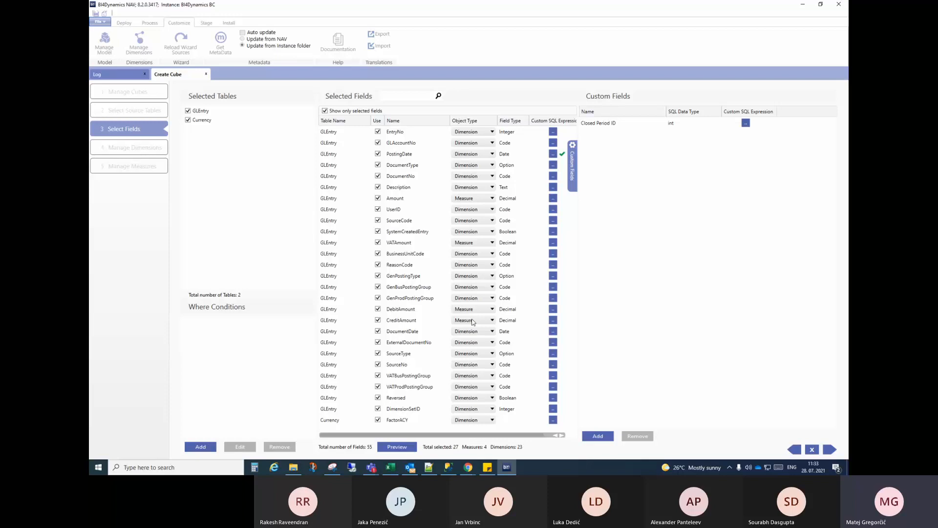
pyautogui.click(829, 450)
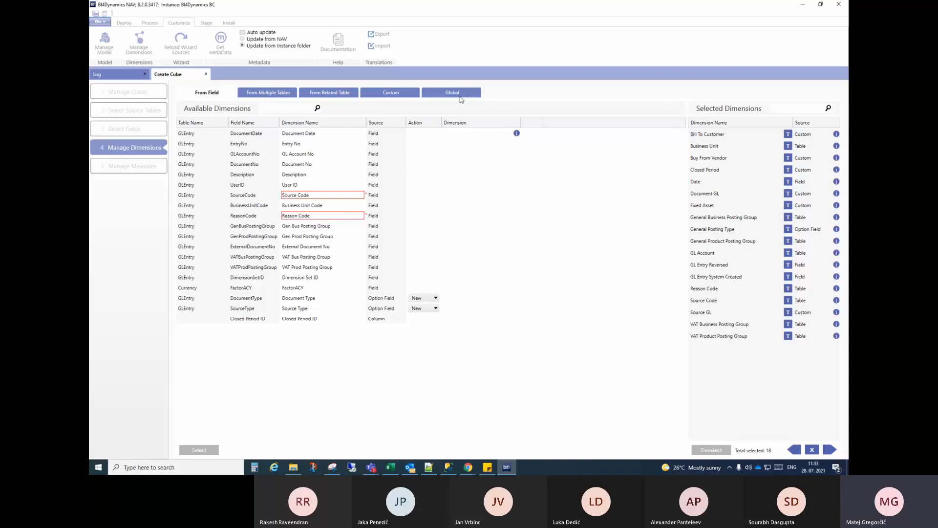
# Examine the selected dimensions Buy From Vendor and Bill To Customer, and the fact relation of the Tax Area related table
pyautogui.click(733, 159)
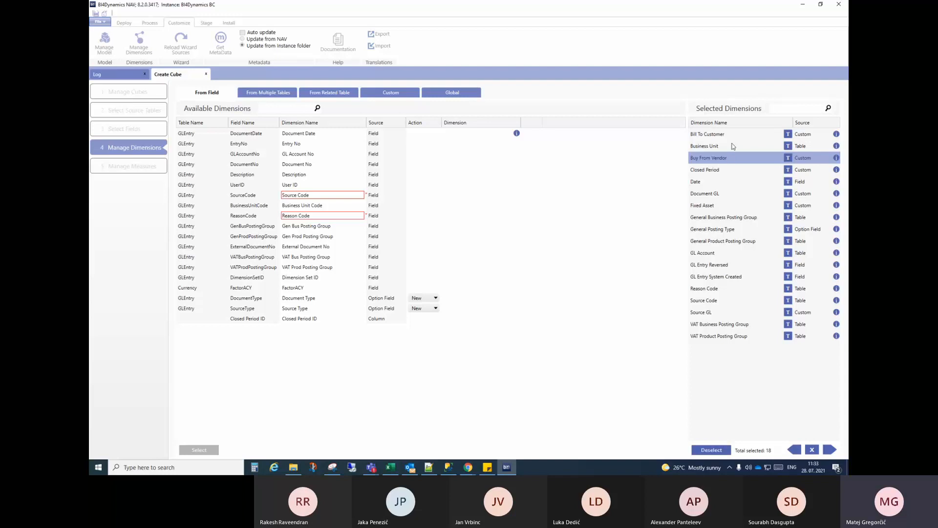
pyautogui.click(731, 136)
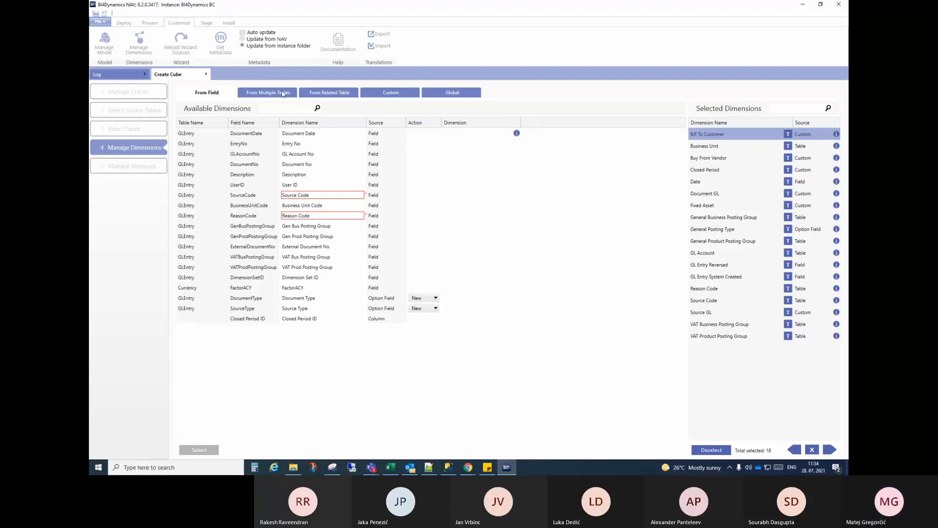
pyautogui.click(312, 93)
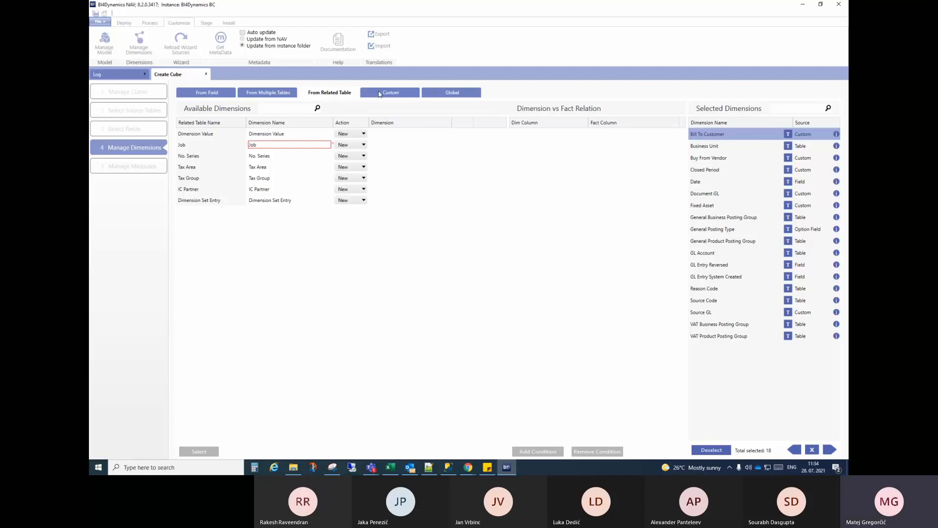
pyautogui.click(286, 167)
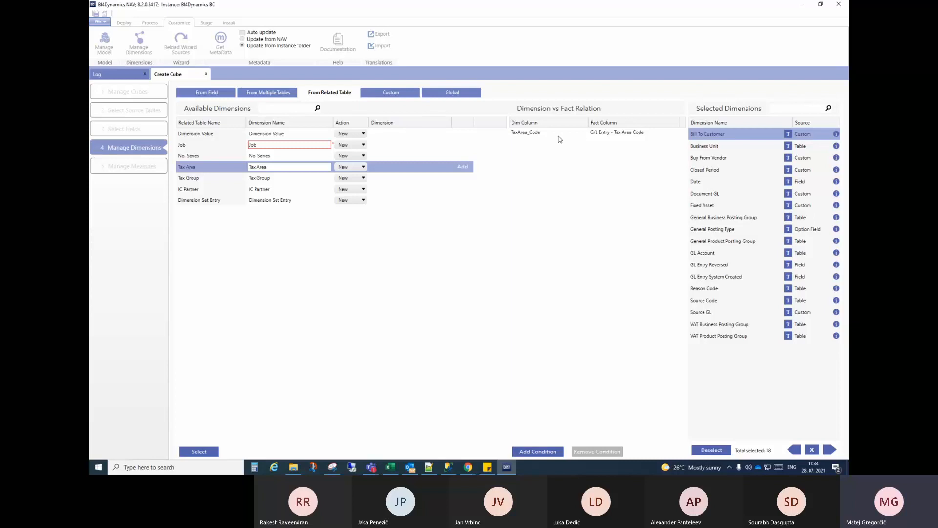
pyautogui.click(586, 134)
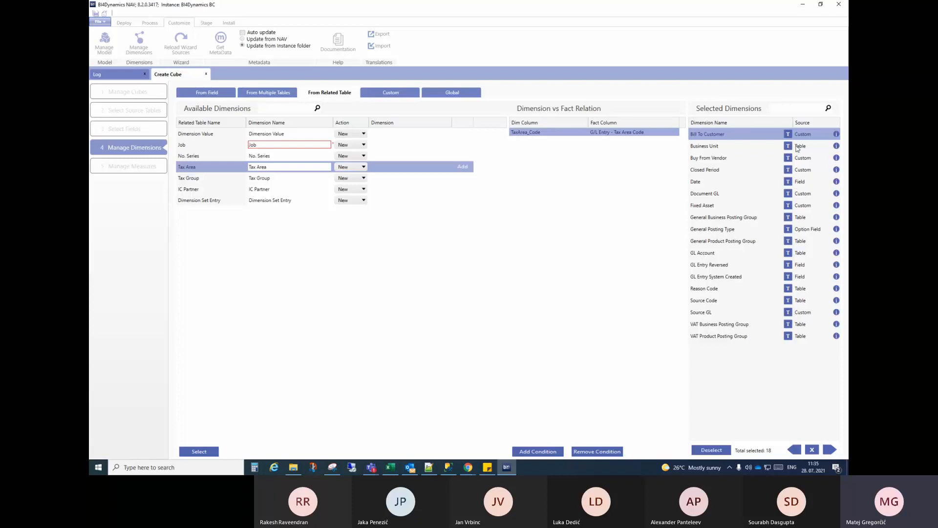
# Browse the dimension sources from field, multiple tables, related table, custom and global
pyautogui.moveTo(839, 136)
pyautogui.click(228, 95)
pyautogui.click(244, 93)
pyautogui.click(323, 93)
pyautogui.click(390, 93)
pyautogui.click(461, 93)
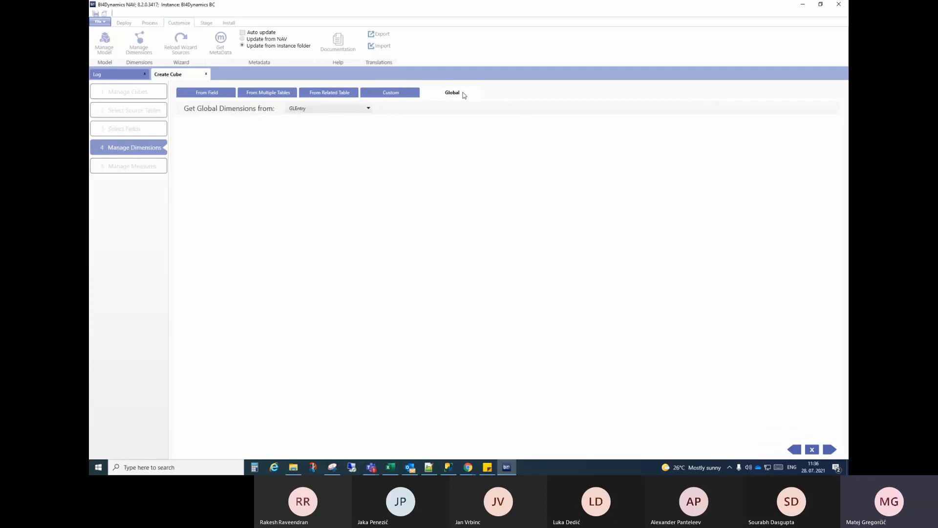
# Show the From Field dimensions of the cube and advance the wizard to Manage Measures
pyautogui.click(227, 95)
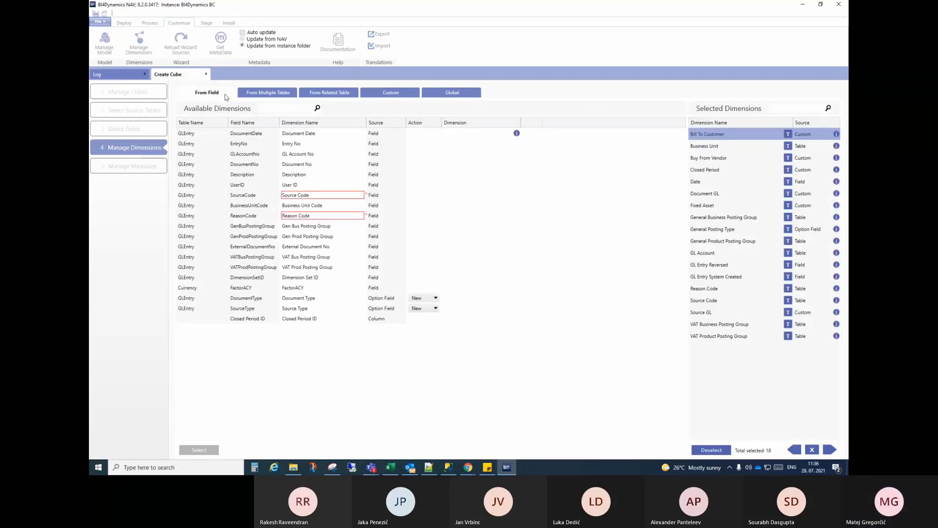
pyautogui.click(829, 450)
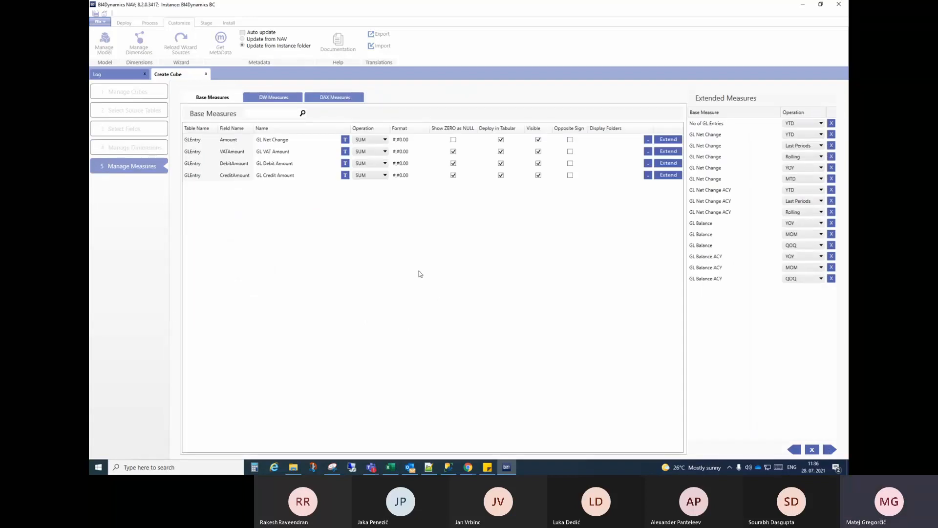
# Check the Amount and VATAmount measure fields in Select Fields and return to Manage Measures
pyautogui.click(124, 130)
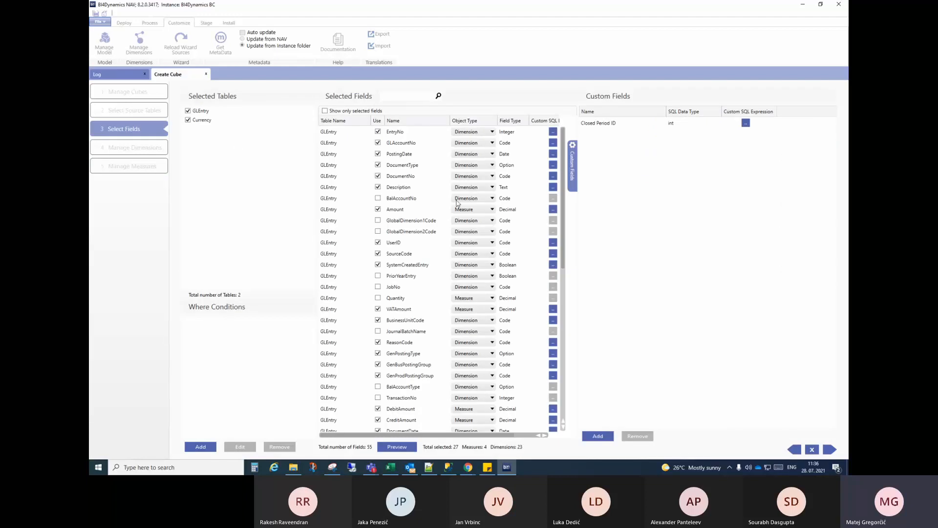
pyautogui.click(410, 211)
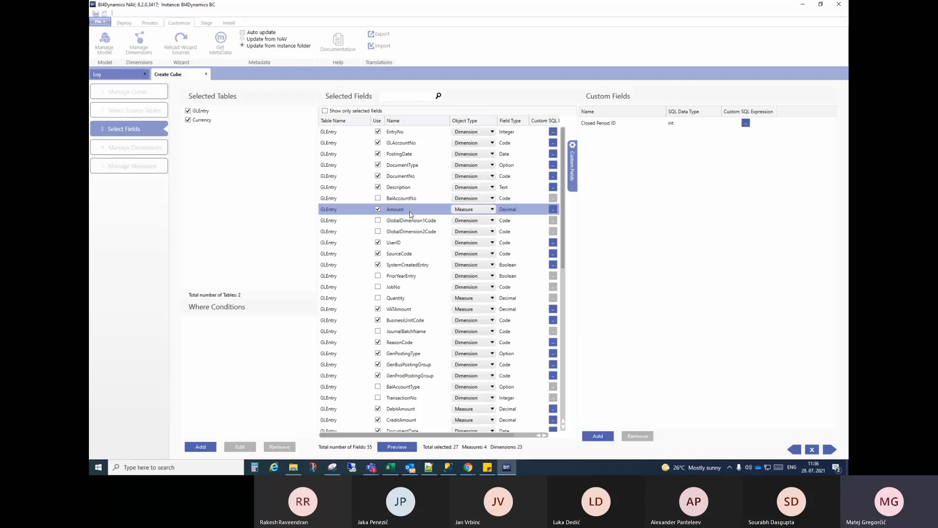
pyautogui.click(418, 311)
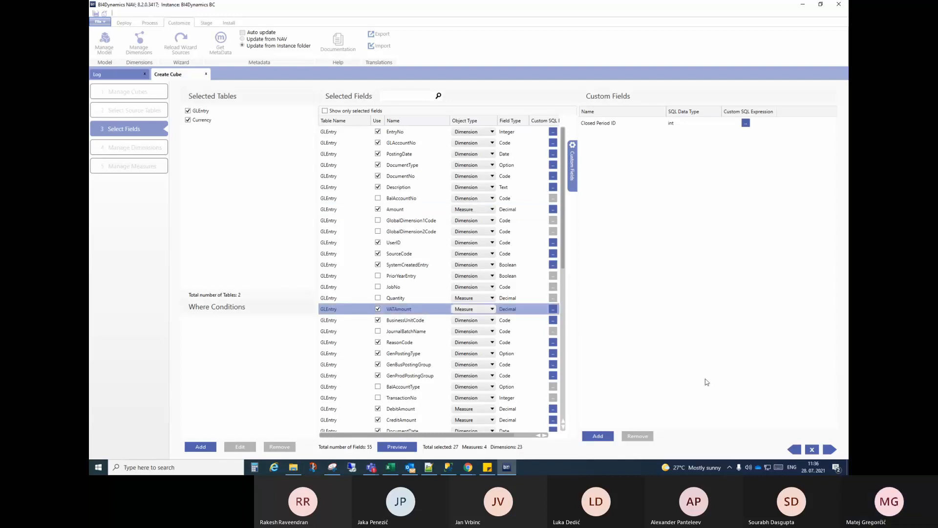
pyautogui.click(126, 168)
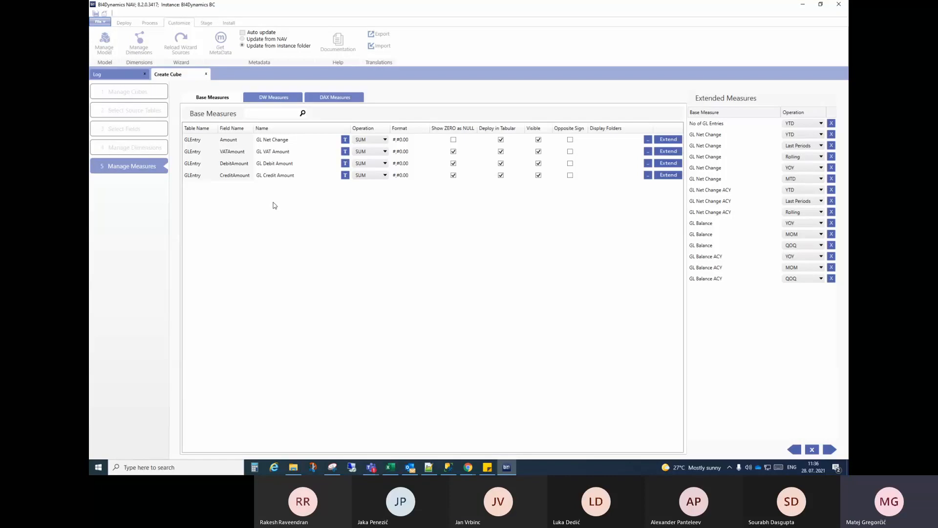
# Switch to Excel and limit the PivotTable field list to GL Transactions
pyautogui.click(394, 470)
pyautogui.click(681, 113)
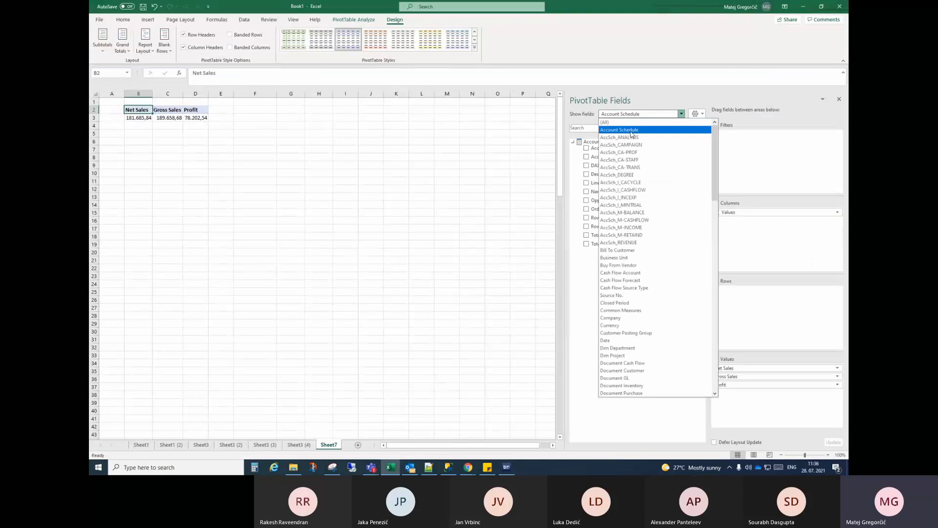
pyautogui.scroll(-3, 633, 201)
pyautogui.scroll(-4, 633, 200)
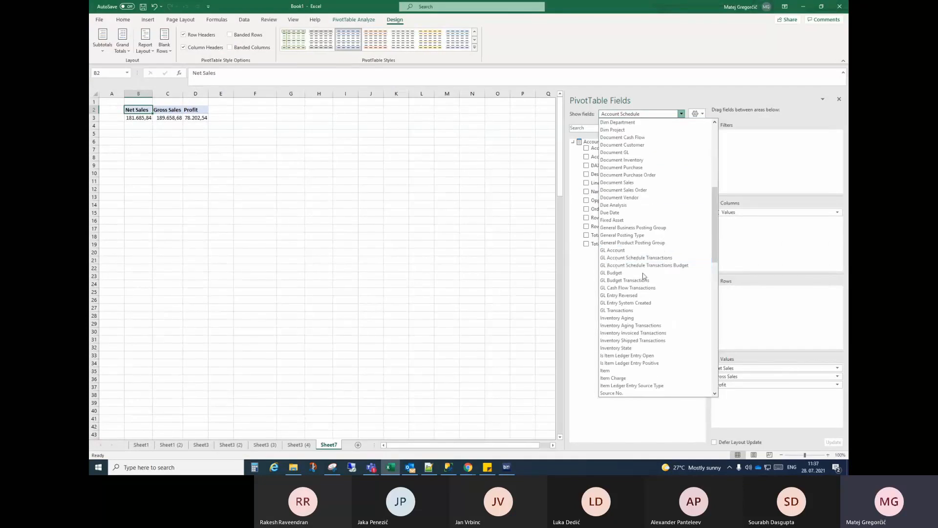
pyautogui.click(627, 310)
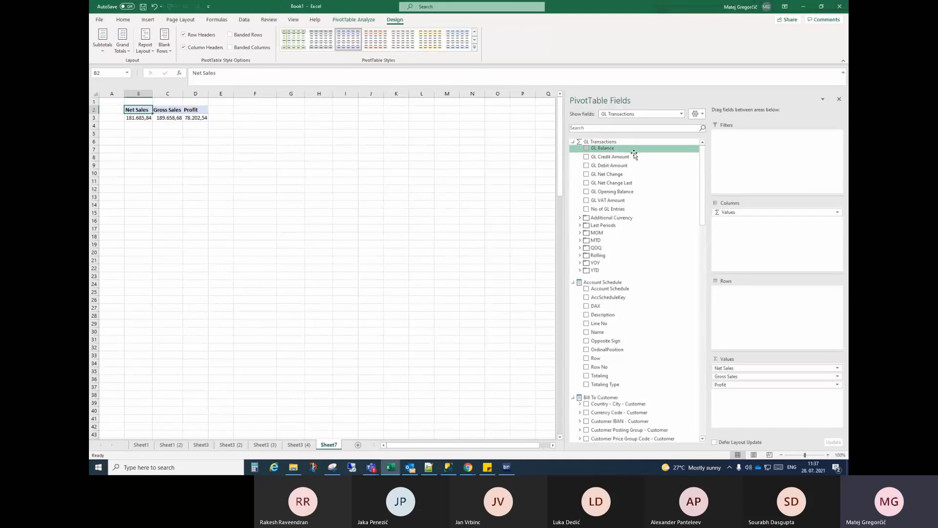
# Switch to BI4Dynamics, inspect the Amount field's measure name, and compare it with the GL Transactions measures in Excel
pyautogui.click(506, 466)
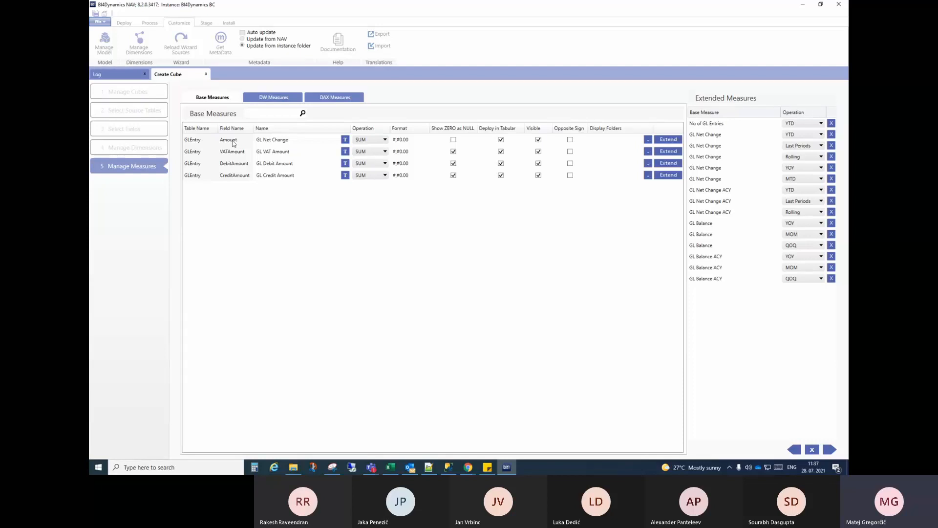
pyautogui.click(267, 141)
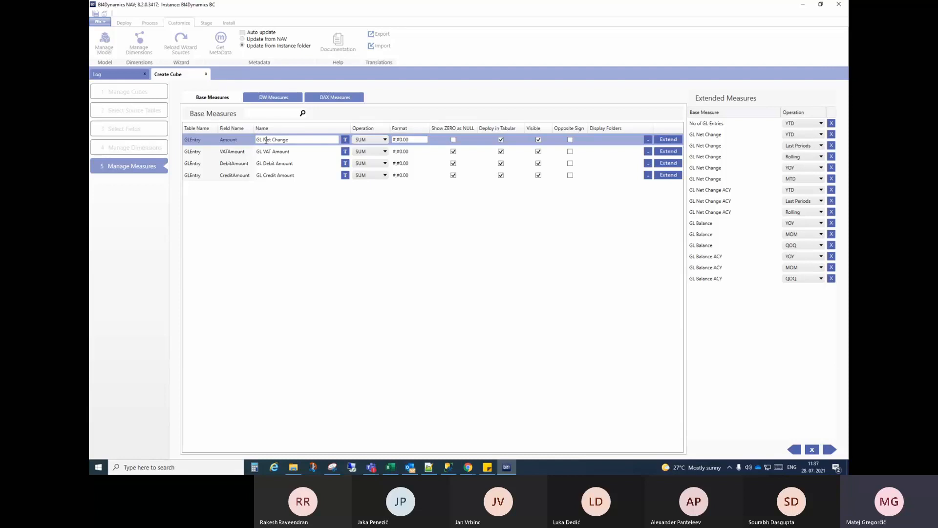
pyautogui.moveTo(292, 141); pyautogui.dragTo(248, 145)
pyautogui.click(395, 469)
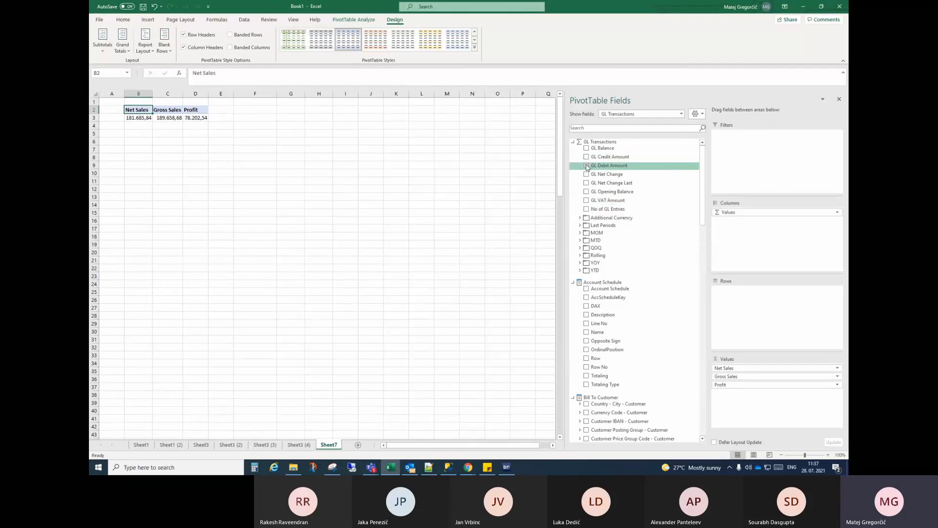
# Return to BI4Dynamics and inspect the names of the credit, debit, VAT and net change base measures
pyautogui.click(506, 467)
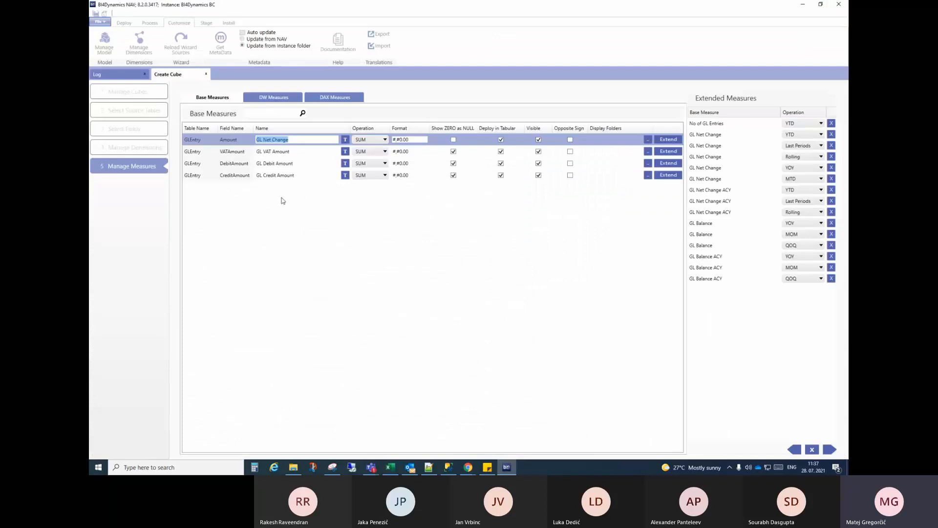
pyautogui.click(289, 175)
pyautogui.click(289, 163)
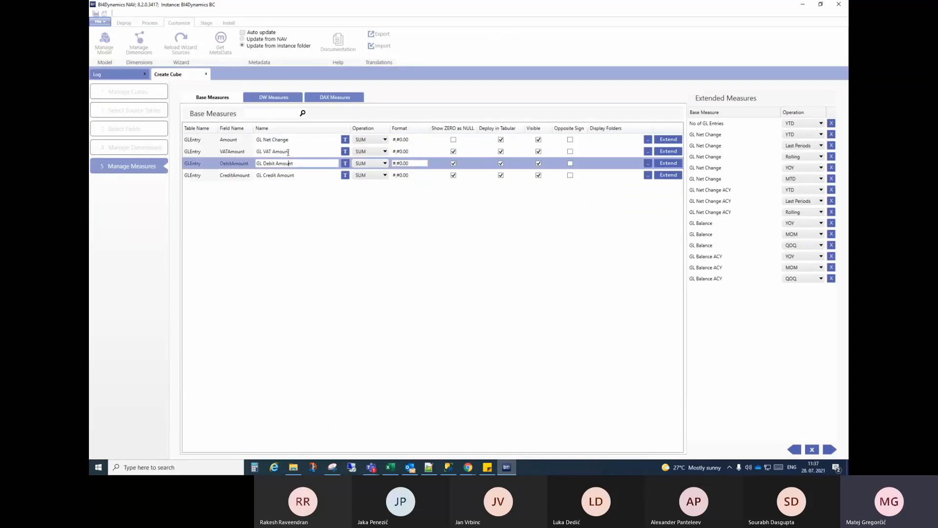
pyautogui.click(288, 152)
pyautogui.click(294, 175)
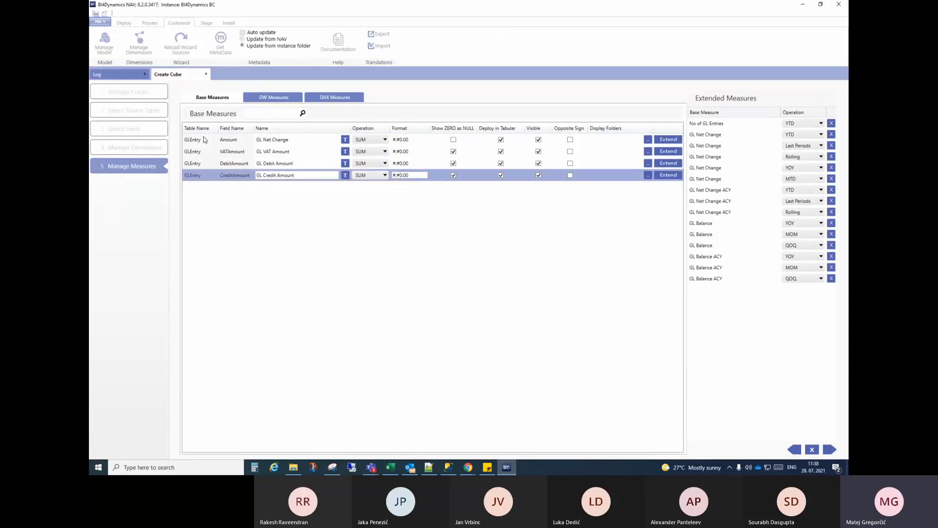
pyautogui.click(308, 140)
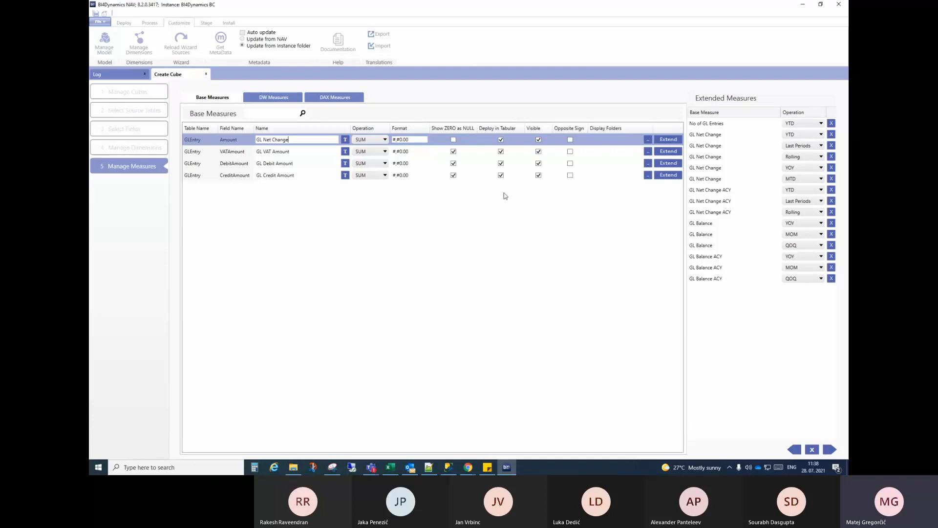
# View the DW measures and locate the fact.GLTransactions table in SQL Server Management Studio
pyautogui.click(281, 100)
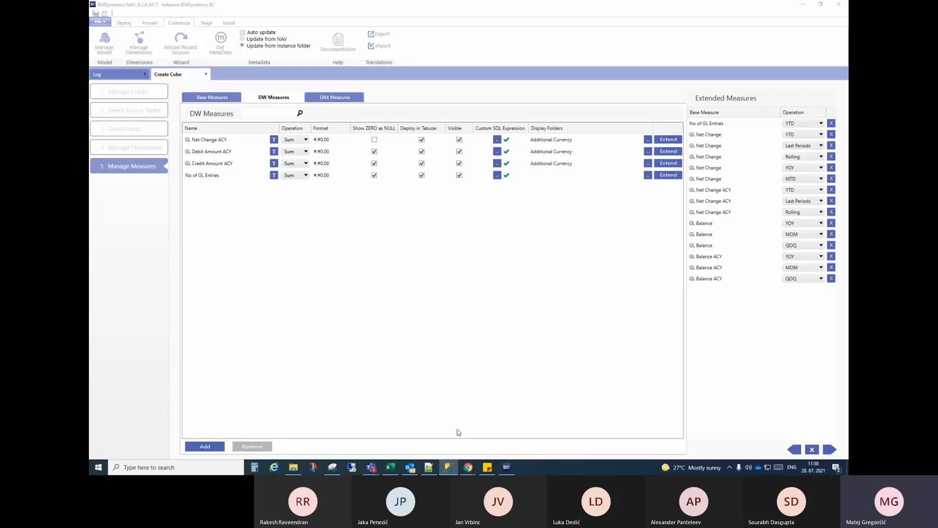
pyautogui.moveTo(848, 30); pyautogui.dragTo(254, 2)
pyautogui.scroll(20, 162, 235)
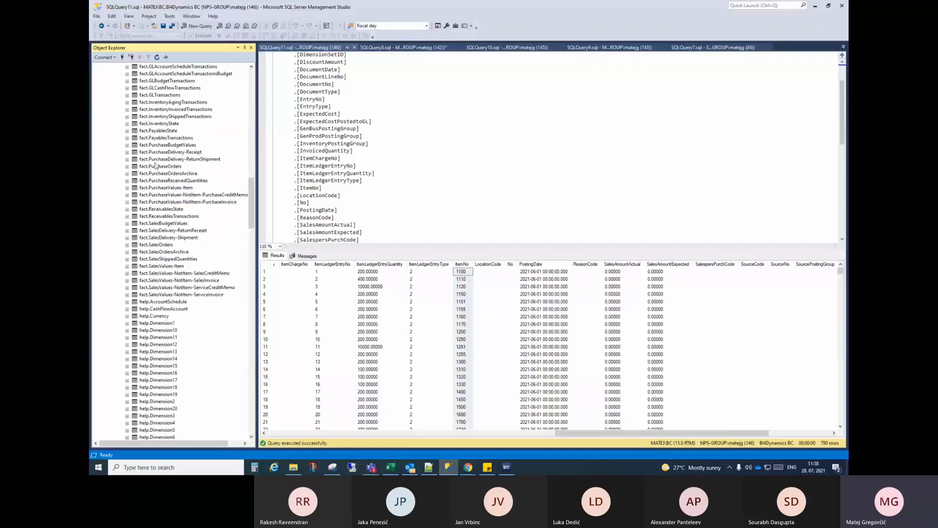
pyautogui.scroll(2, 170, 136)
pyautogui.click(163, 138)
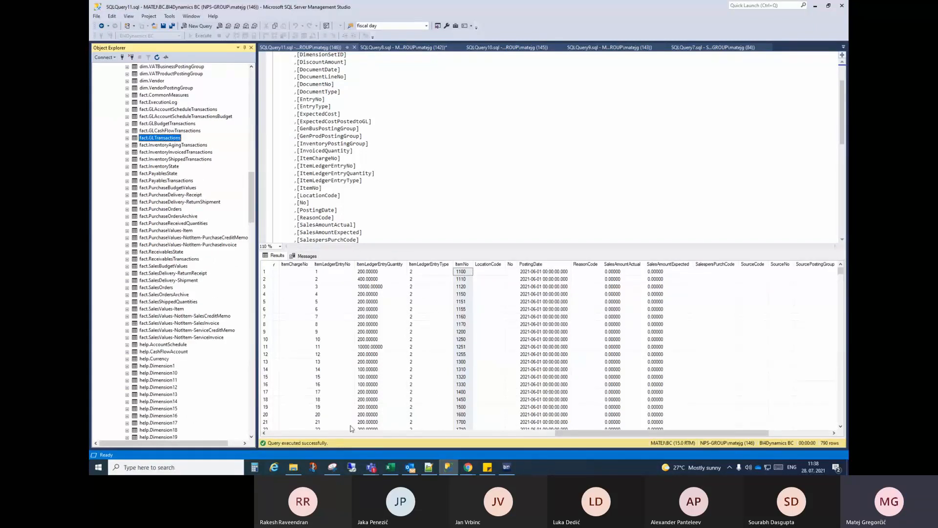
# Switch to Notepad++ and examine the GLEntry amount measure lines and the ISNULL expression in the LoadGLTransactions script
pyautogui.click(429, 467)
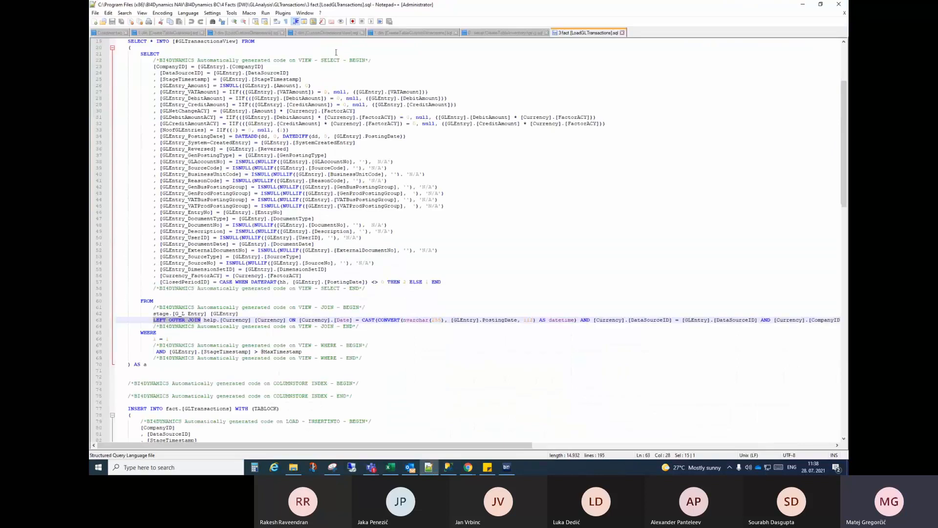
pyautogui.scroll(4, 262, 143)
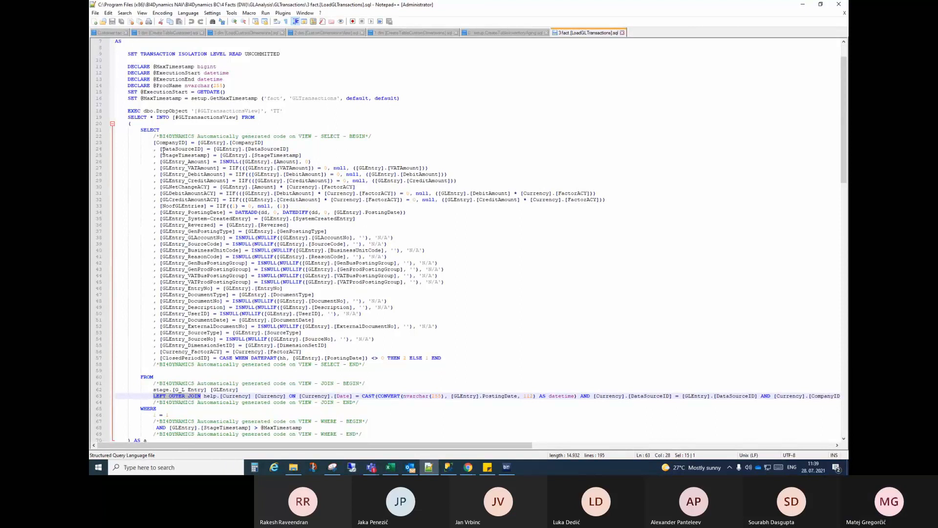
pyautogui.scroll(-2, 157, 141)
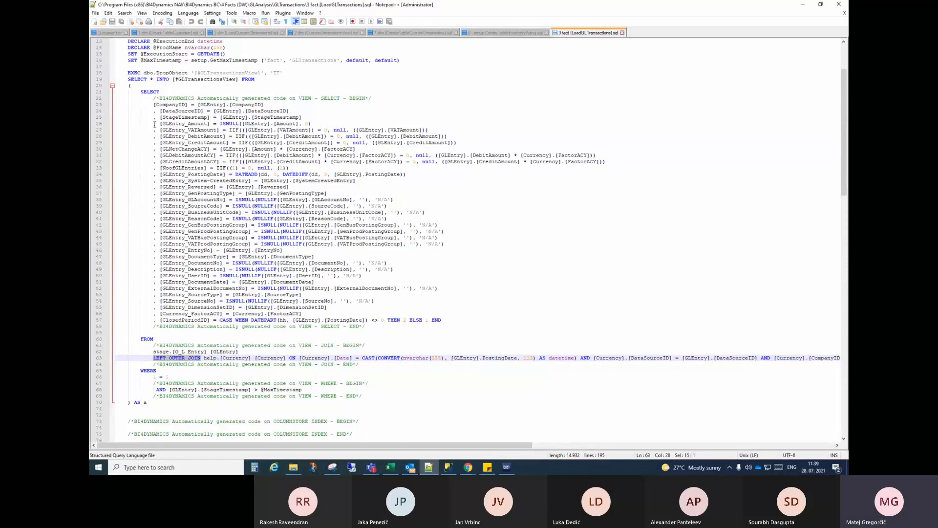
pyautogui.moveTo(153, 124); pyautogui.dragTo(458, 143)
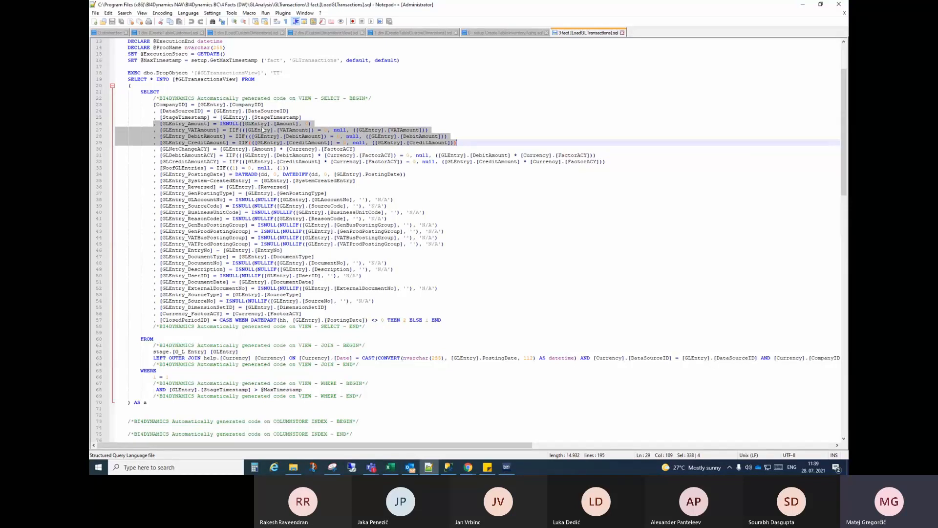
pyautogui.click(278, 124)
pyautogui.moveTo(315, 125); pyautogui.dragTo(220, 124)
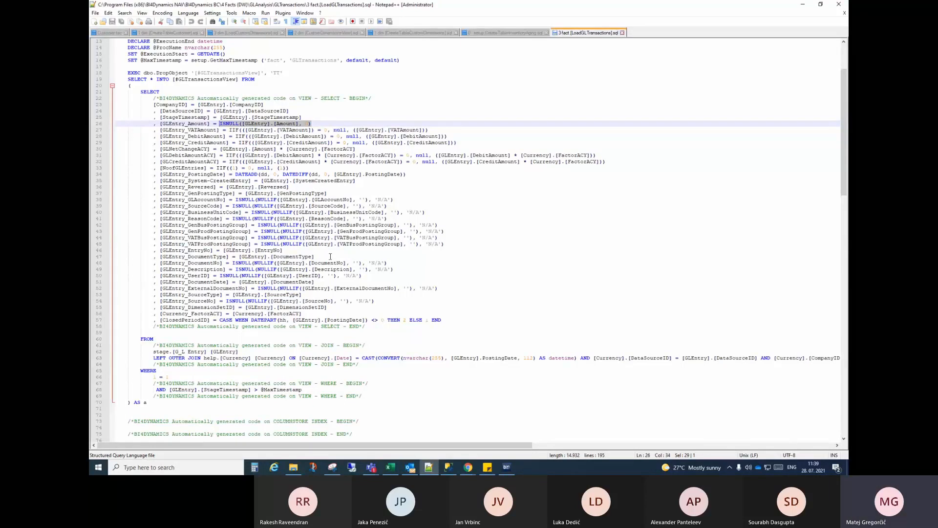
# Switch back to BI4Dynamics and compare the base measures with the DW measures
pyautogui.click(506, 468)
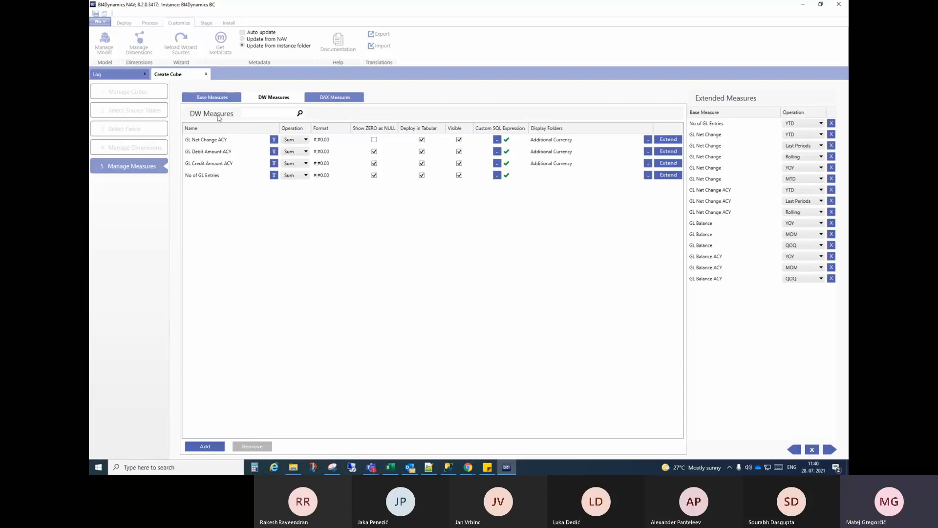
pyautogui.click(212, 99)
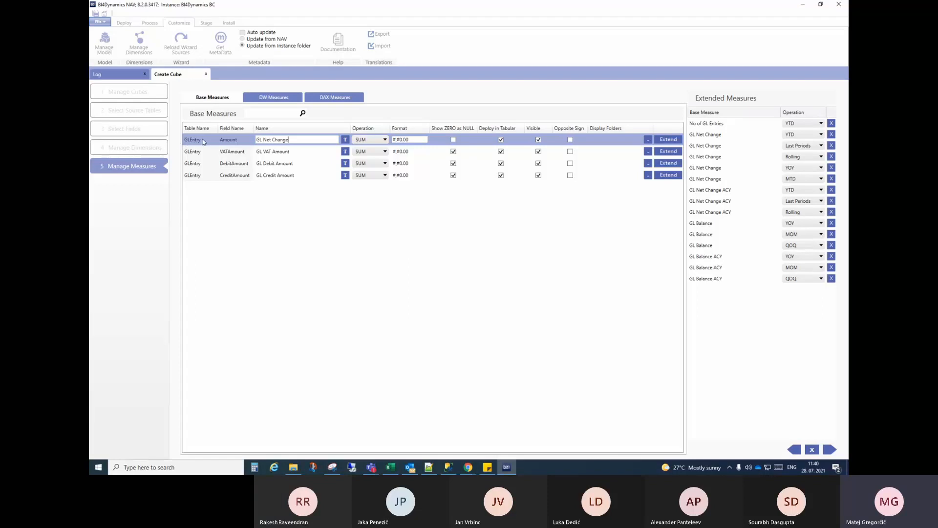
pyautogui.click(267, 104)
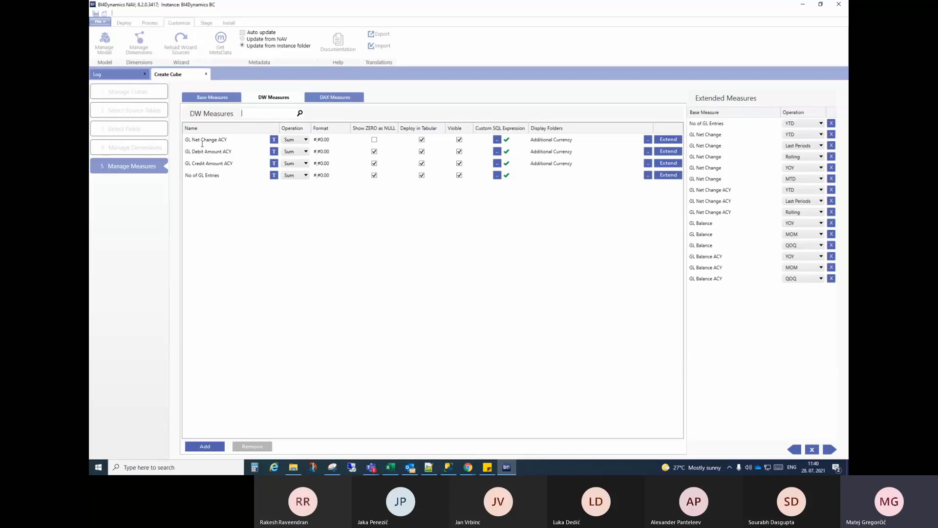
# Examine the custom SQL expression of the GL Net Change ACY measure and close it without changes
pyautogui.click(187, 140)
pyautogui.doubleClick(187, 140)
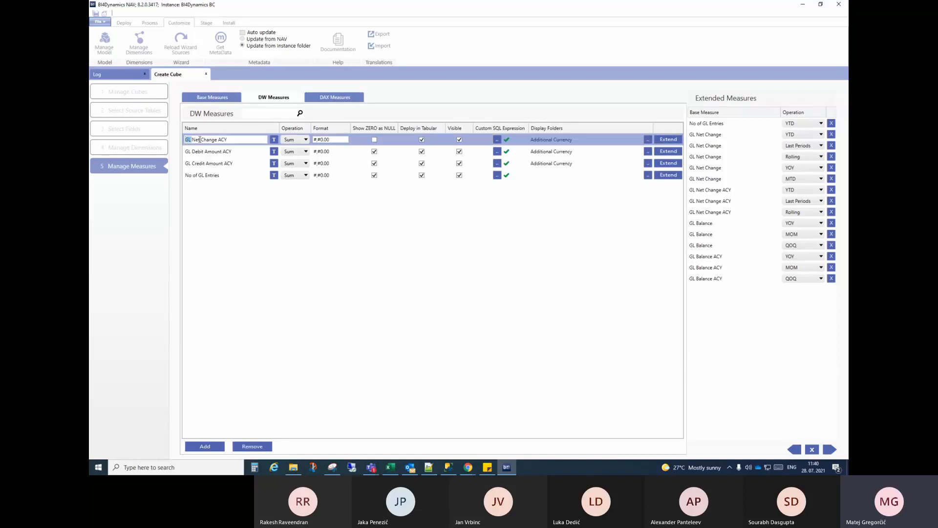
pyautogui.moveTo(199, 139); pyautogui.dragTo(220, 142)
pyautogui.click(497, 140)
pyautogui.moveTo(477, 119); pyautogui.dragTo(409, 196)
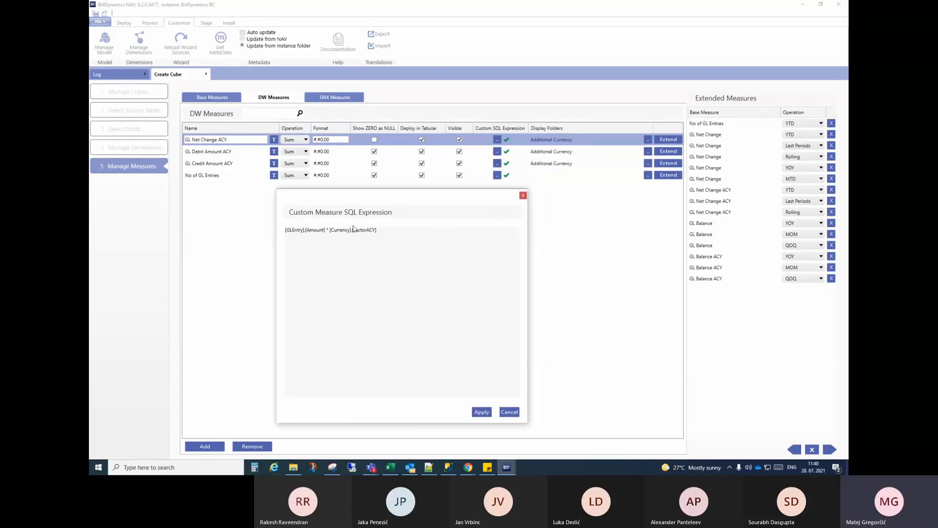
pyautogui.moveTo(325, 229); pyautogui.dragTo(280, 233)
pyautogui.moveTo(377, 230); pyautogui.dragTo(331, 233)
pyautogui.click(385, 234)
pyautogui.moveTo(386, 234); pyautogui.dragTo(285, 231)
pyautogui.click(383, 234)
pyautogui.hotkey('ctrl', 'a')
pyautogui.click(524, 195)
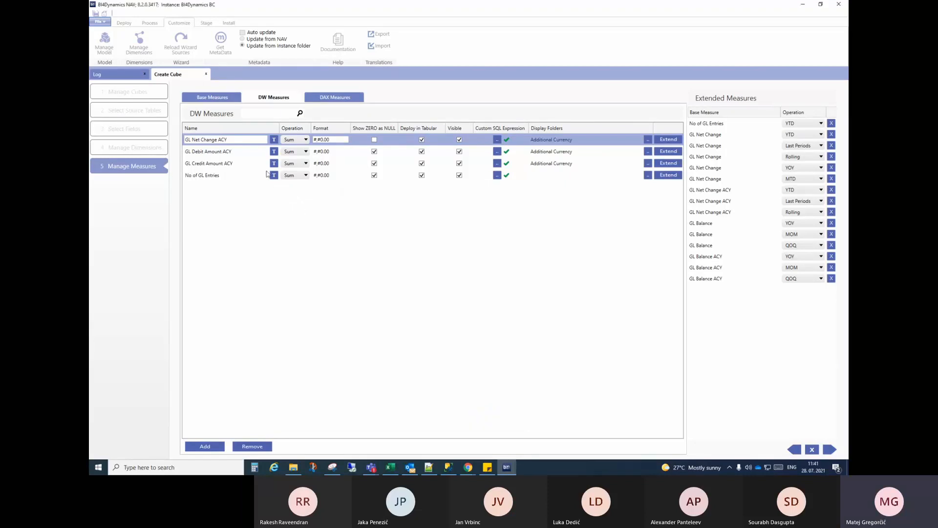
# Inspect the GL Debit Amount ACY measure and view the custom SQL expression of GL Credit Amount ACY
pyautogui.click(235, 155)
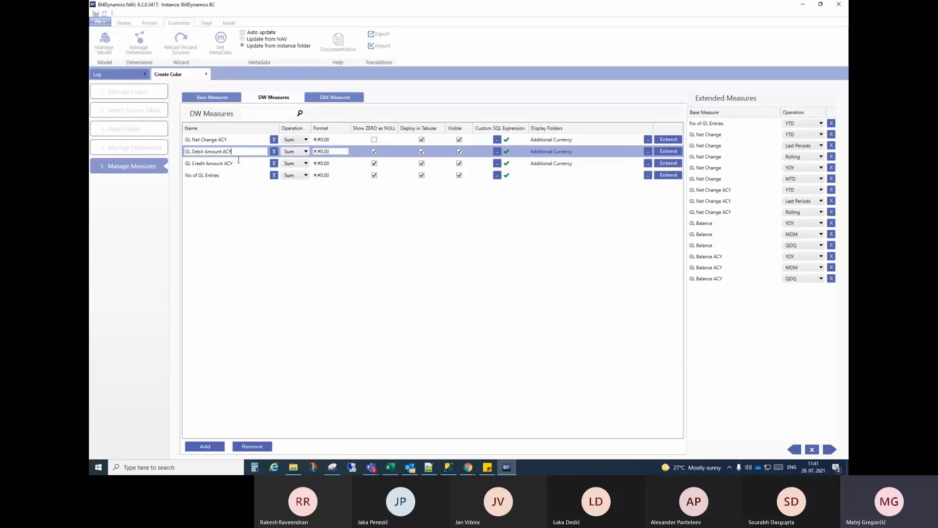
pyautogui.click(238, 164)
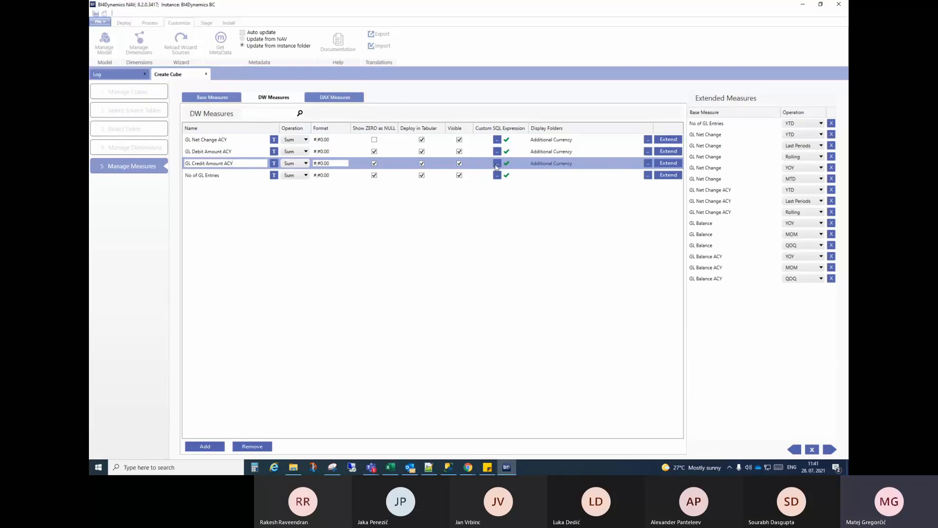
pyautogui.moveTo(496, 167)
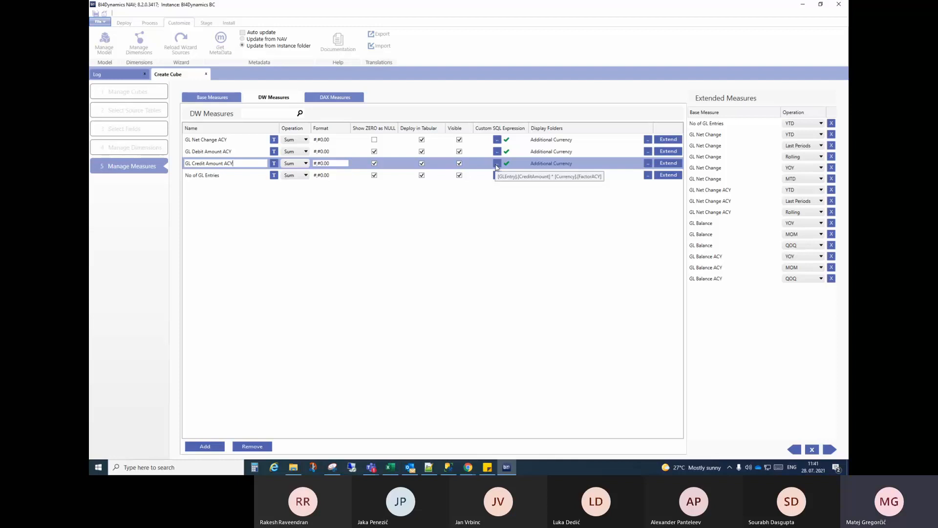
pyautogui.click(497, 167)
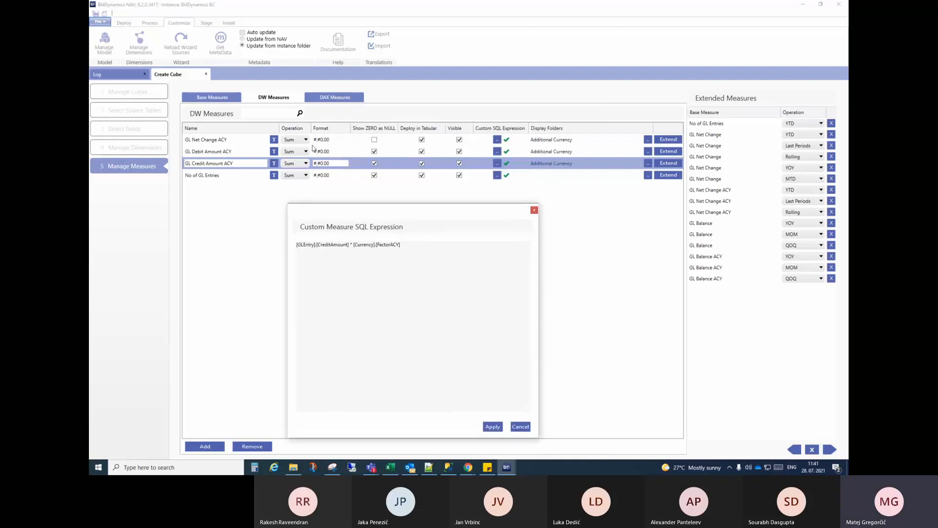
pyautogui.click(535, 211)
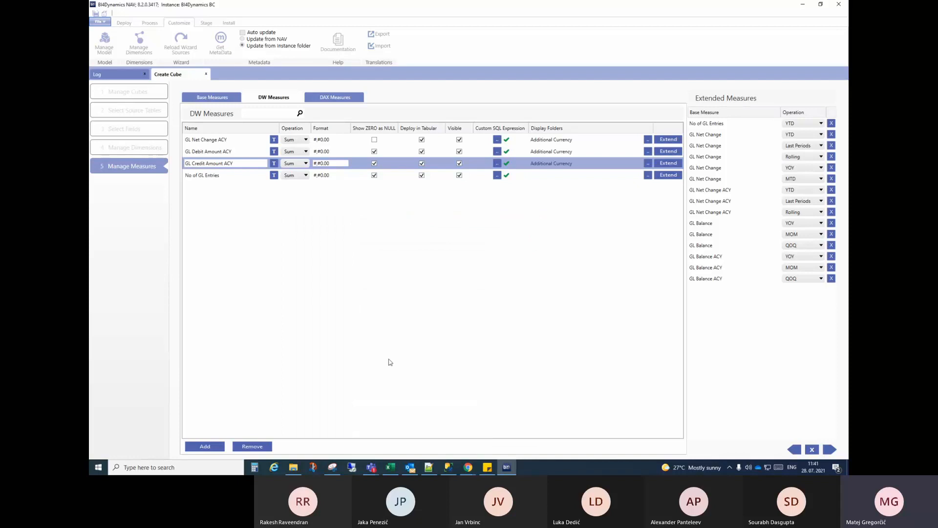
# Switch to Notepad++ and examine the GLNetChangeACY line and its [Currency].[FactorACY] factor in the LoadGLTransactions script
pyautogui.click(429, 468)
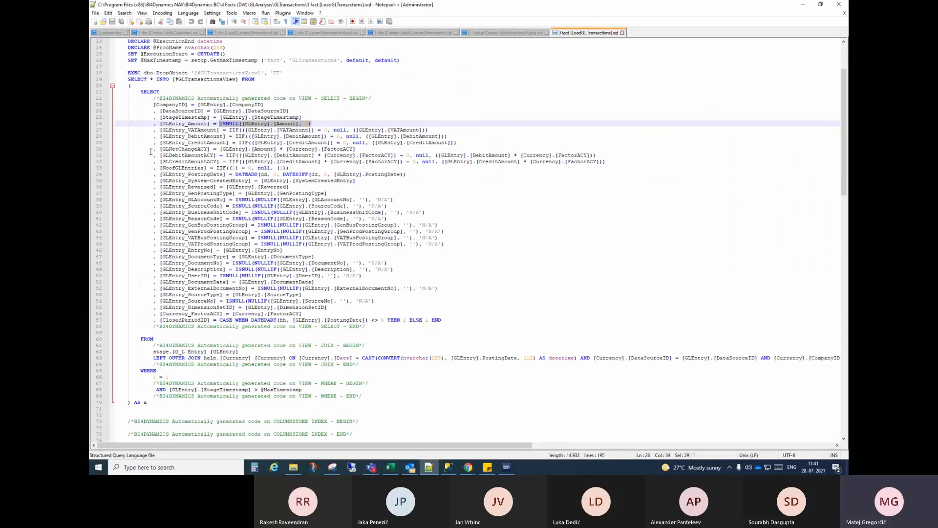
pyautogui.moveTo(154, 149); pyautogui.dragTo(364, 151)
pyautogui.click(287, 149)
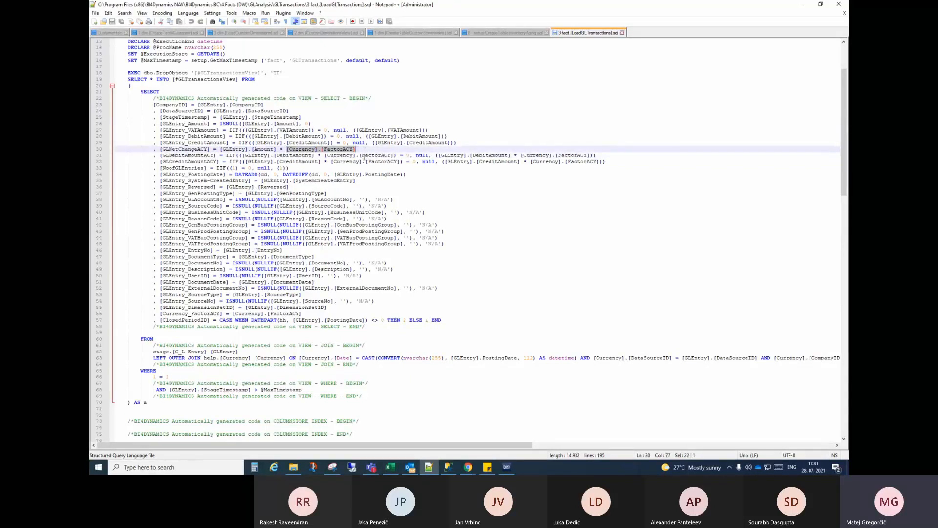
# Switch back to BI4Dynamics and view the custom SQL expression of the GL Credit Amount ACY measure
pyautogui.click(506, 467)
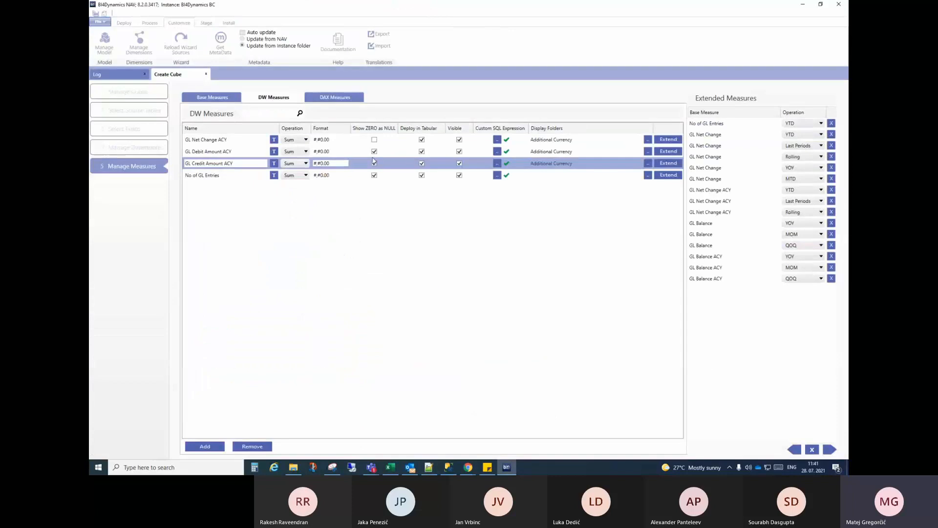
pyautogui.click(497, 164)
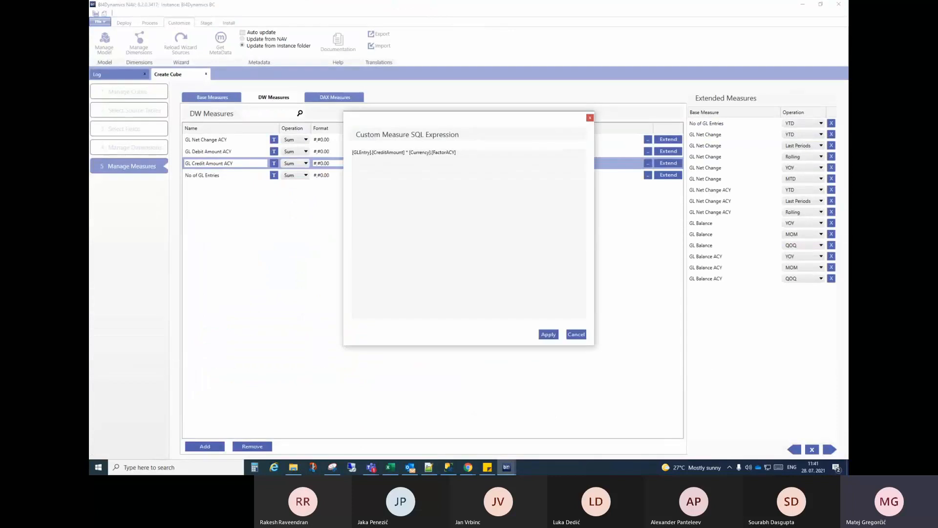
pyautogui.moveTo(442, 120); pyautogui.dragTo(363, 214)
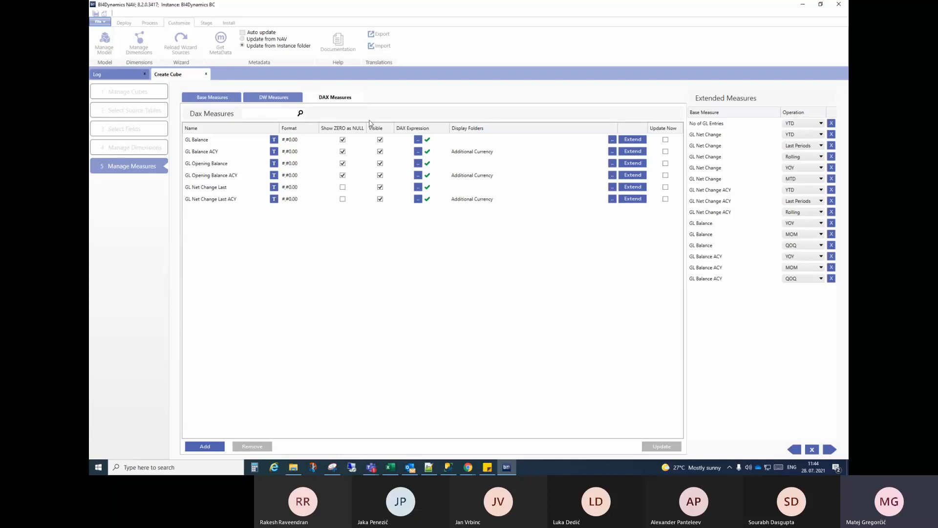
# Show the DW measures, then switch to SQL Server Management Studio and compare the SQL Server databases with the Analysis Services databases
pyautogui.click(294, 100)
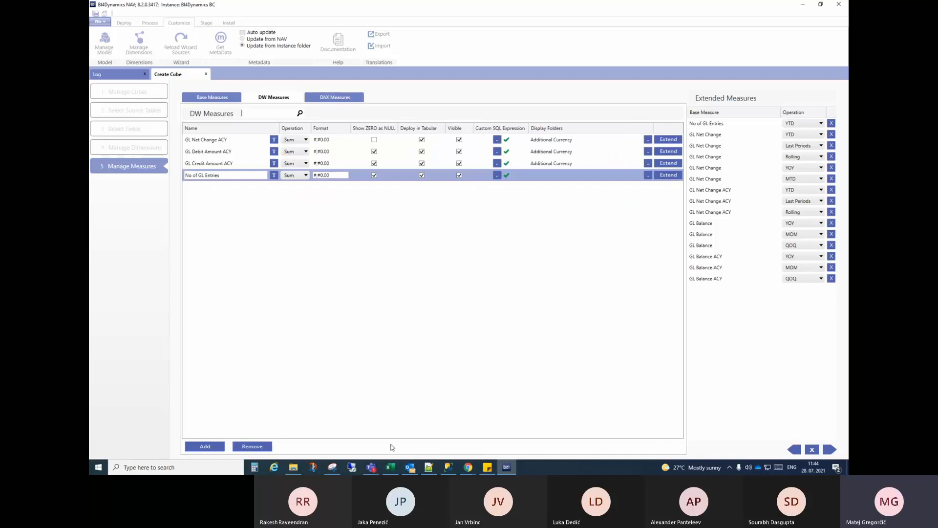
pyautogui.click(449, 467)
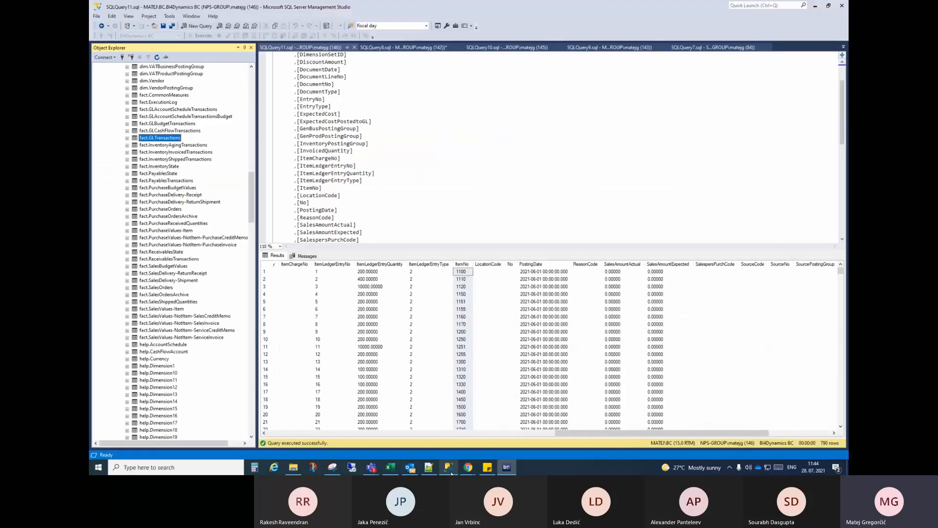
pyautogui.moveTo(251, 197); pyautogui.dragTo(251, 88)
pyautogui.click(111, 116)
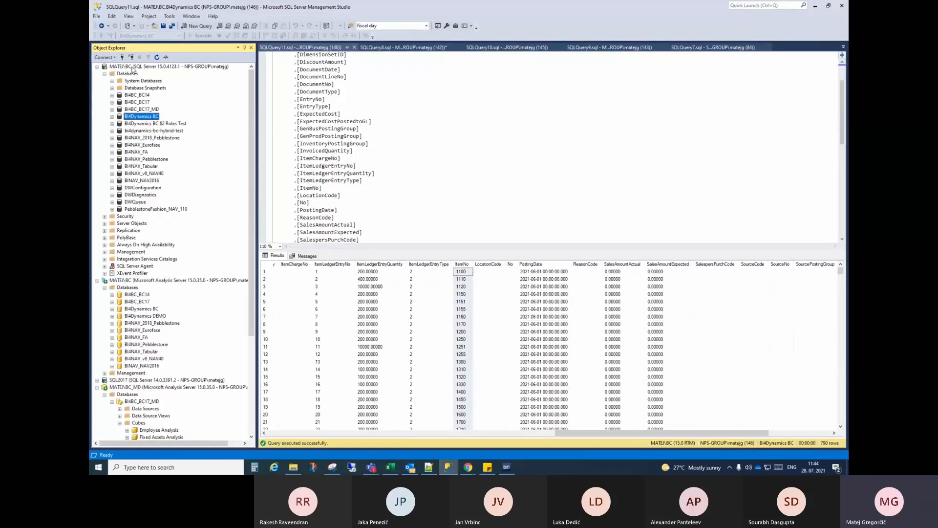
pyautogui.click(122, 281)
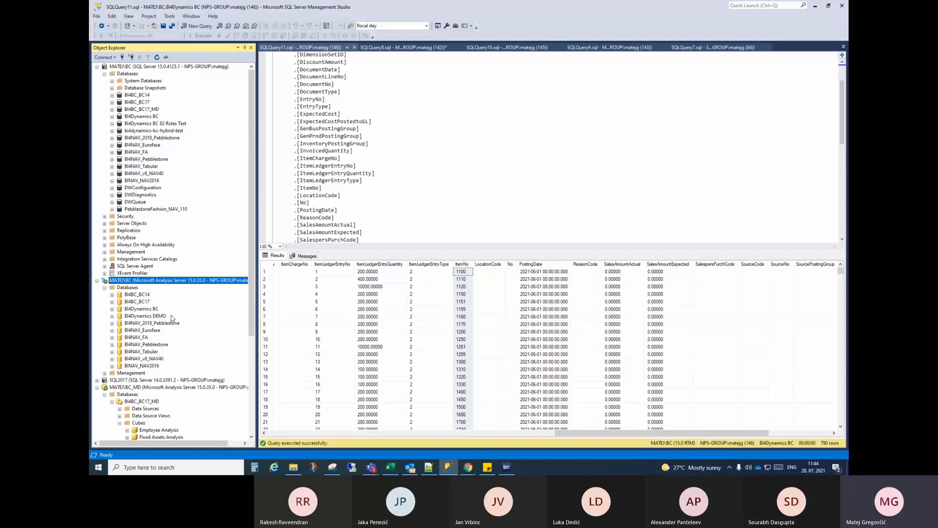
# View the GL Transactions measures in Excel's PivotTable fields, then return to BI4Dynamics and show the DAX measures
pyautogui.click(392, 469)
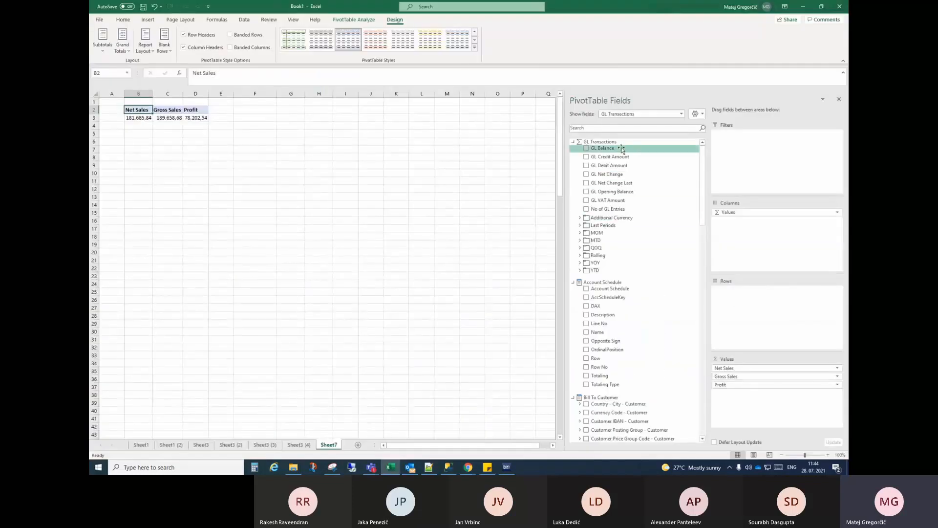
pyautogui.click(506, 467)
pyautogui.click(327, 99)
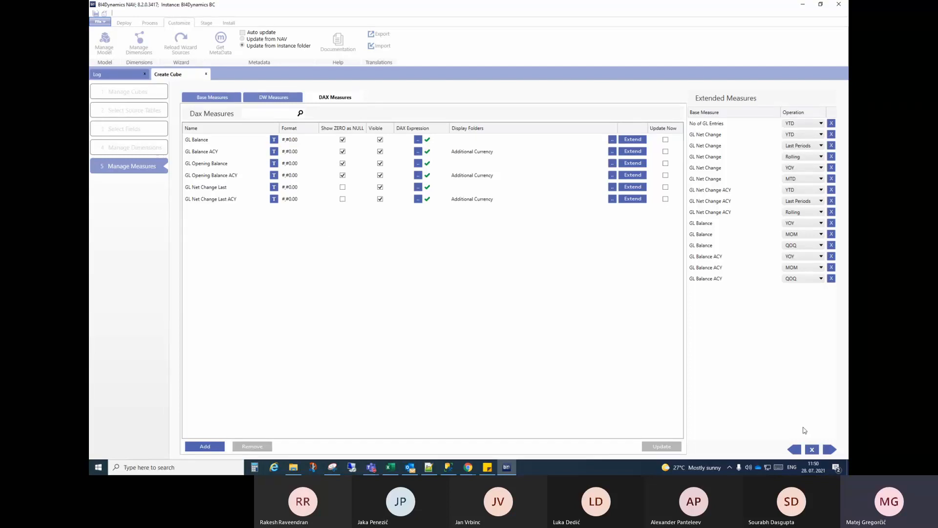
# Exit the wizard, reopen the GL Transactions fact table for editing and review its source tables, selected fields and dimensions
pyautogui.click(812, 450)
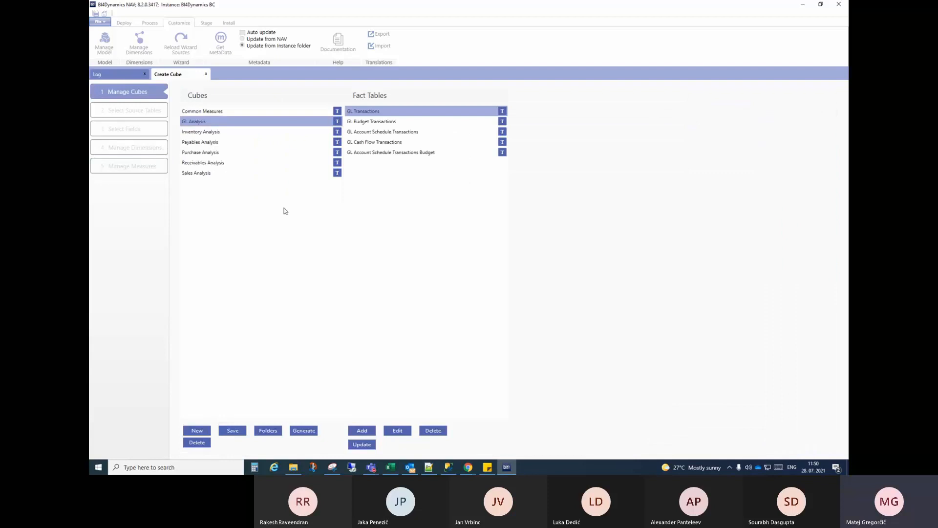
pyautogui.click(397, 430)
pyautogui.click(380, 121)
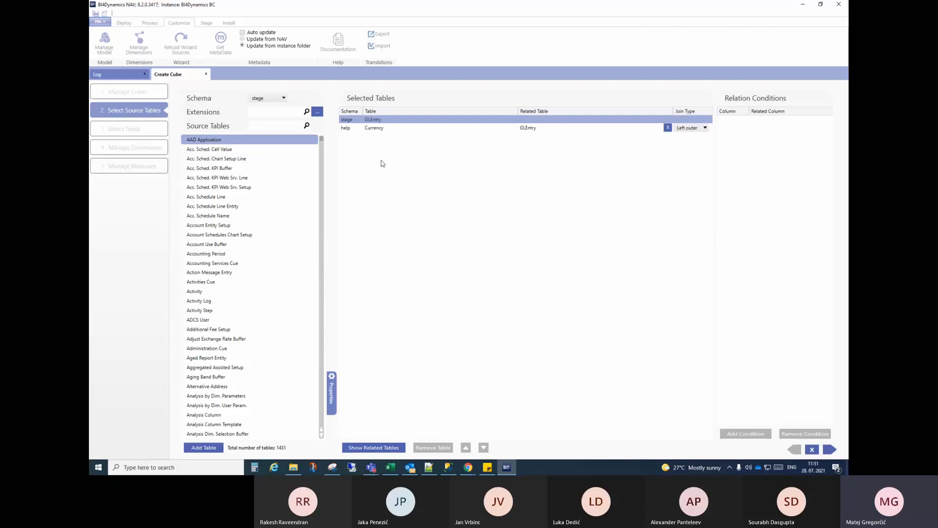
pyautogui.click(826, 450)
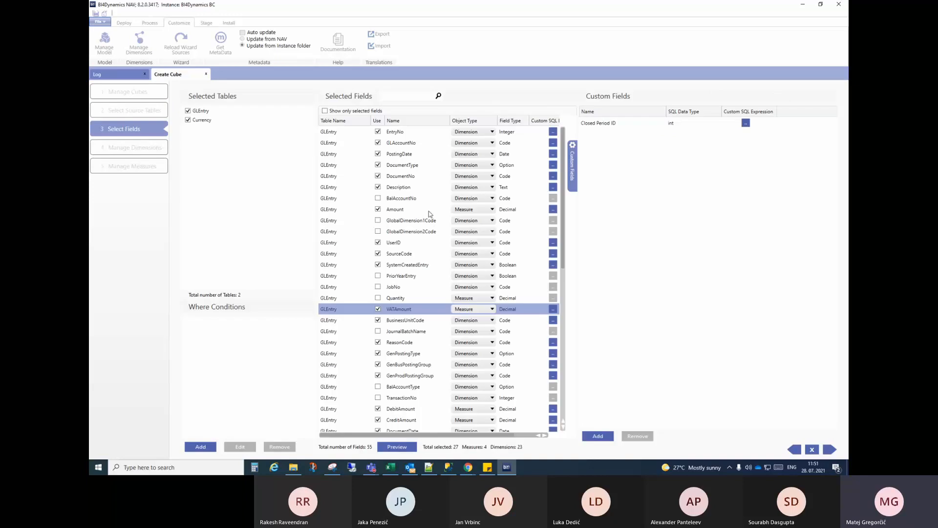
pyautogui.click(830, 449)
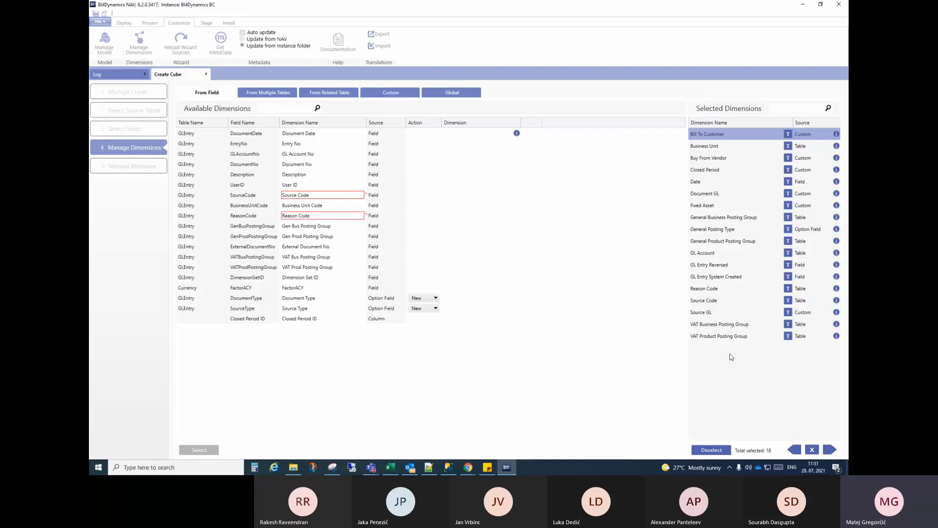
# Switch to Notepad++ and examine the LEFT OUTER JOIN lines for the dimensions in the LoadGLTransactions script
pyautogui.click(425, 471)
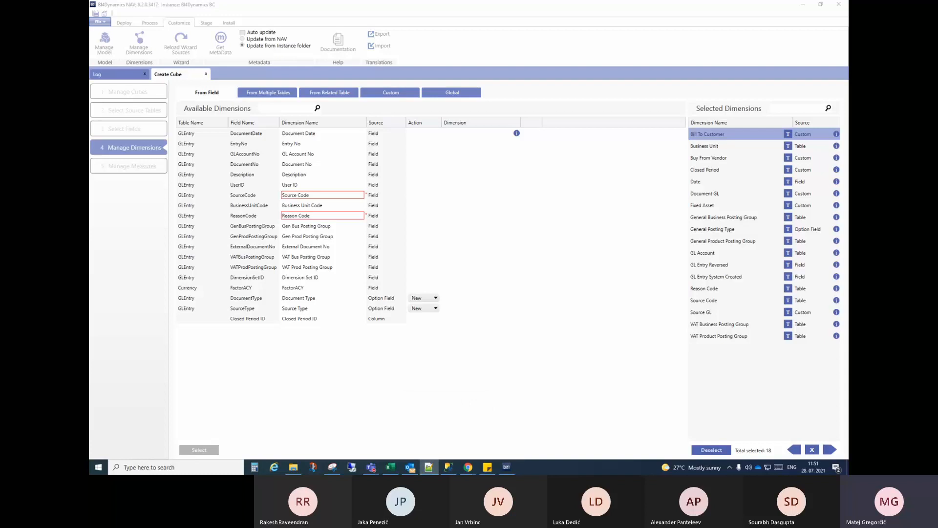
pyautogui.doubleClick(534, 73)
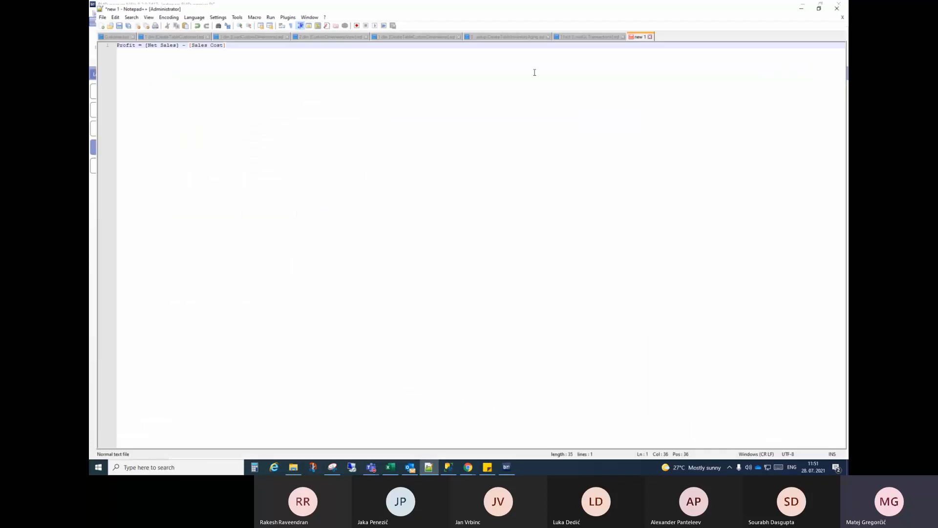
pyautogui.click(582, 33)
pyautogui.scroll(-20, 263, 262)
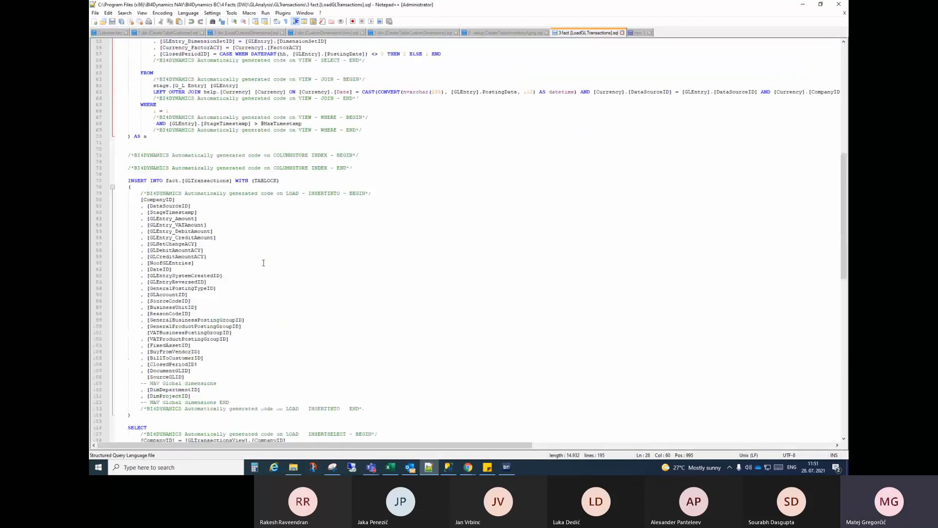
pyautogui.scroll(-20, 263, 263)
pyautogui.moveTo(141, 186); pyautogui.dragTo(273, 299)
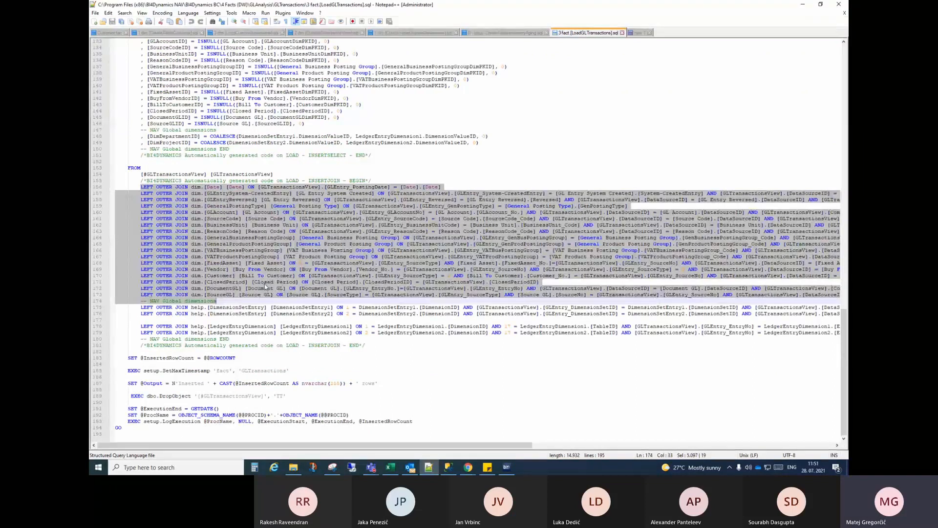
pyautogui.click(265, 286)
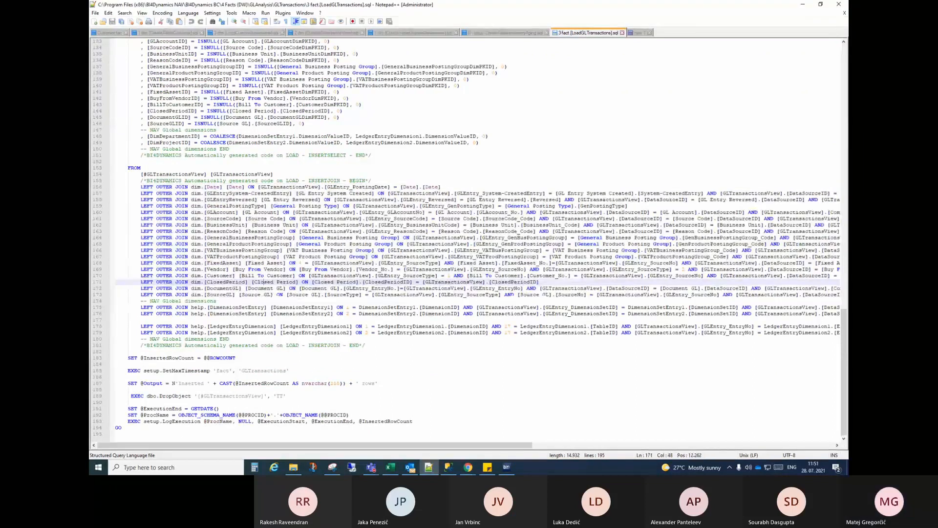
# Return to BI4Dynamics, compare the base, DW and DAX measures of GL Transactions, and finish the cube wizard
pyautogui.click(506, 467)
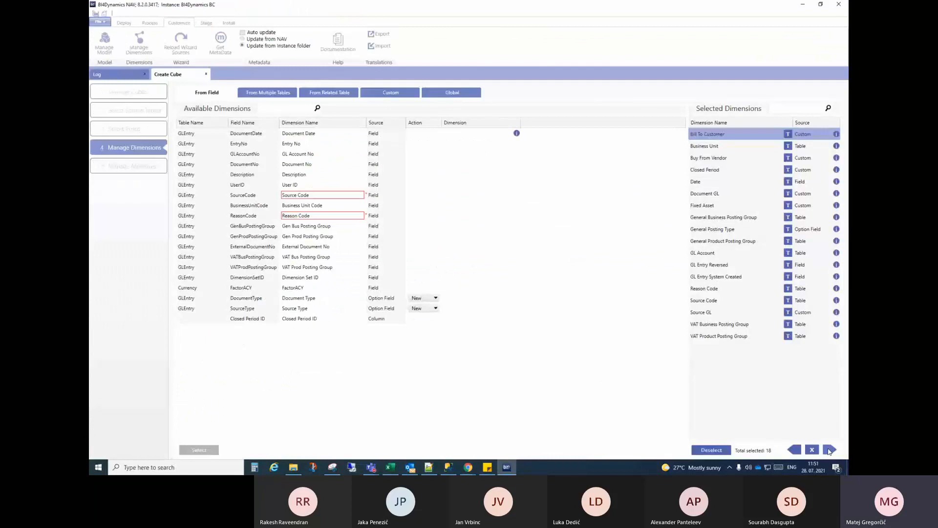
pyautogui.click(829, 450)
pyautogui.click(223, 99)
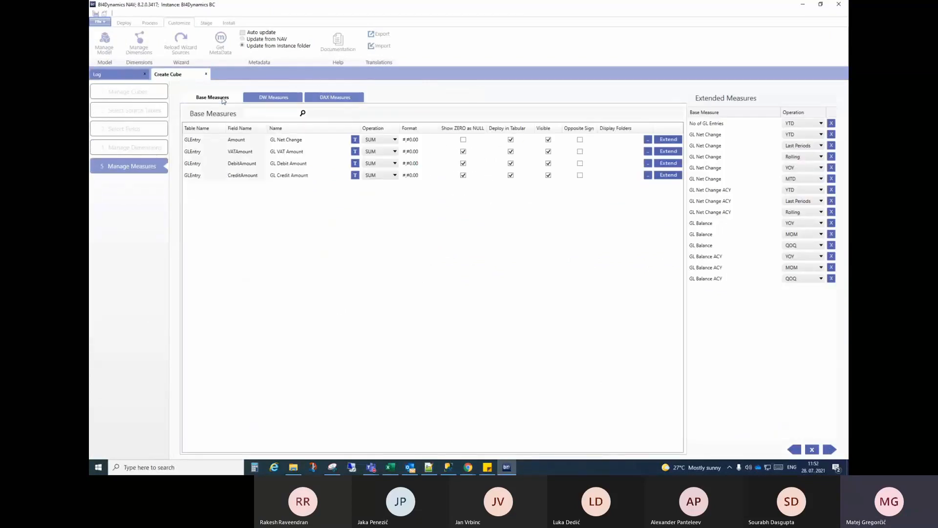
pyautogui.click(274, 99)
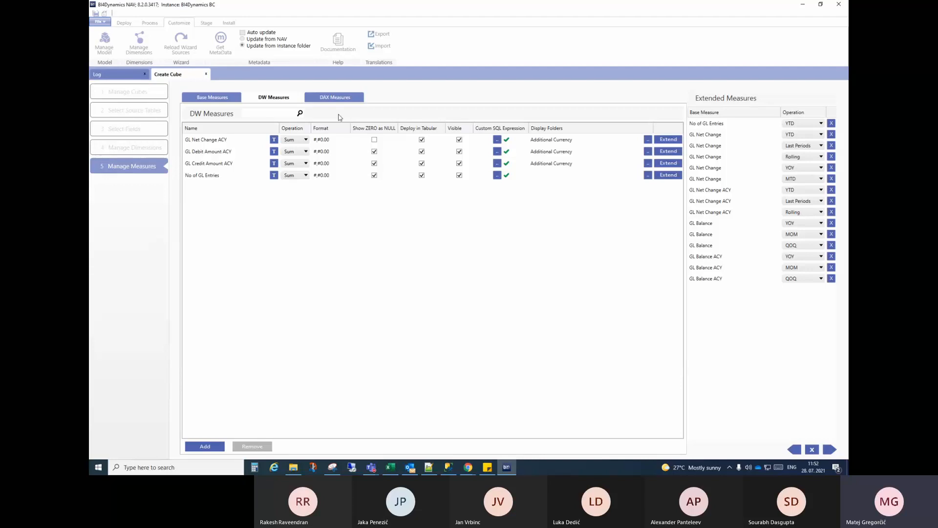
pyautogui.click(345, 99)
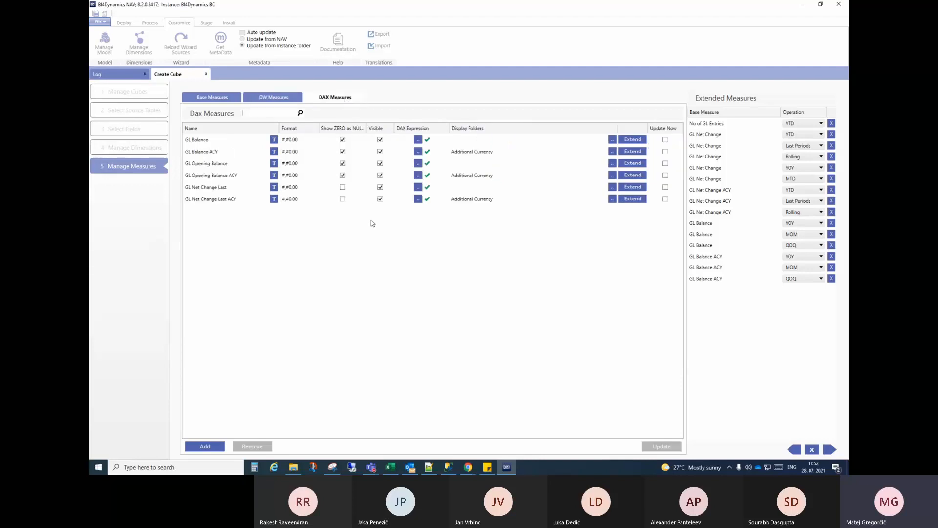
pyautogui.click(218, 99)
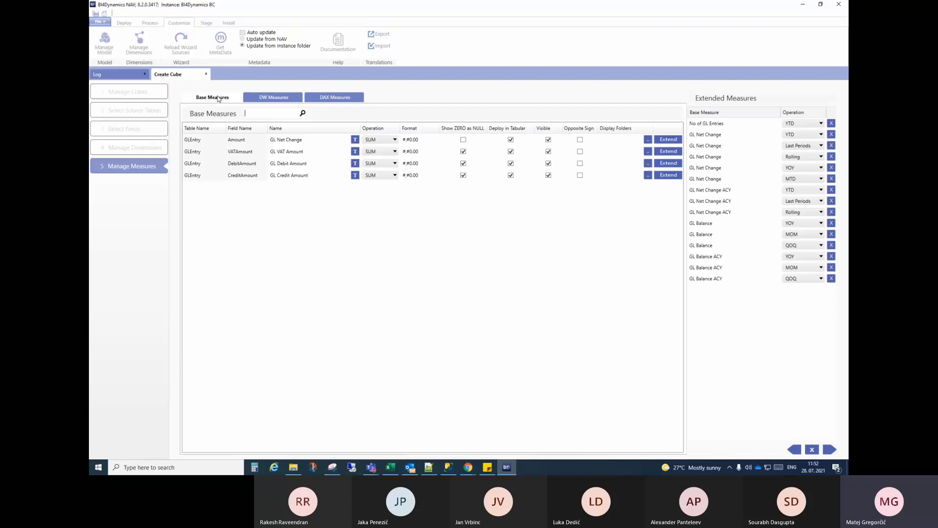
pyautogui.click(265, 97)
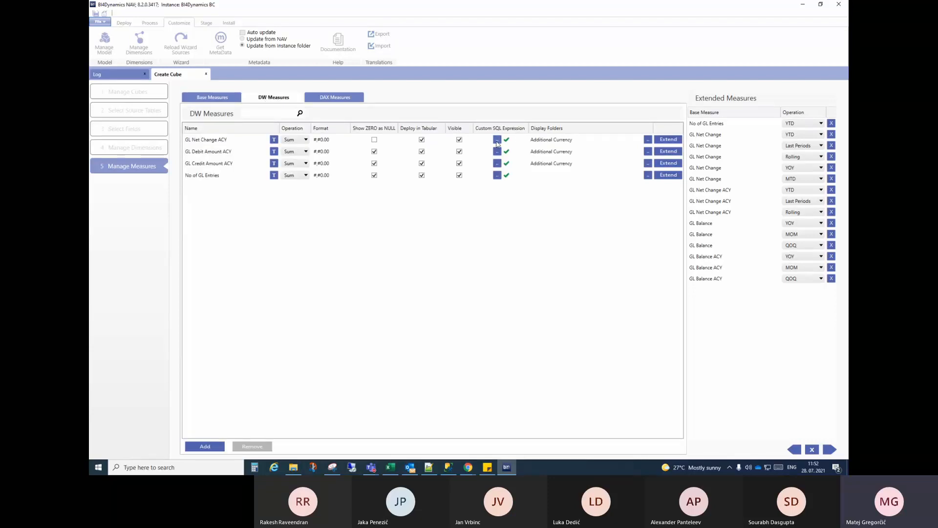
pyautogui.click(335, 98)
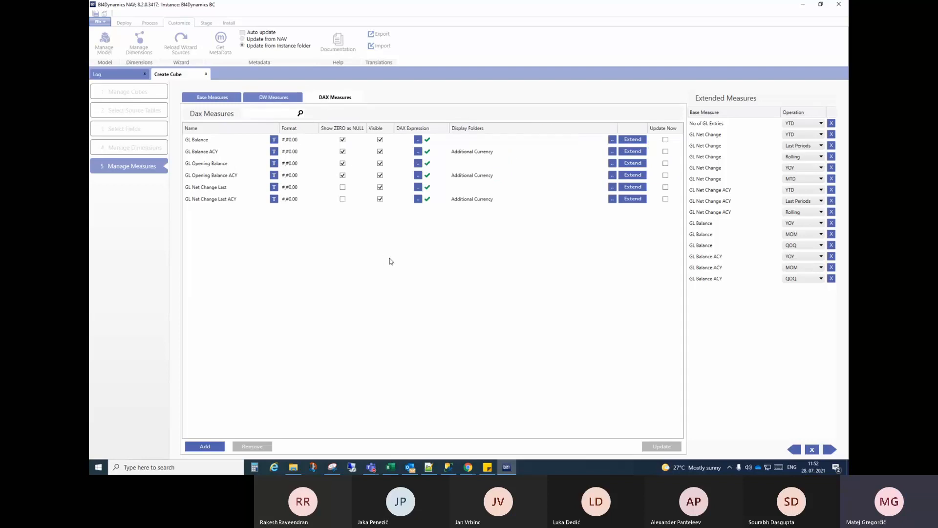
pyautogui.click(829, 450)
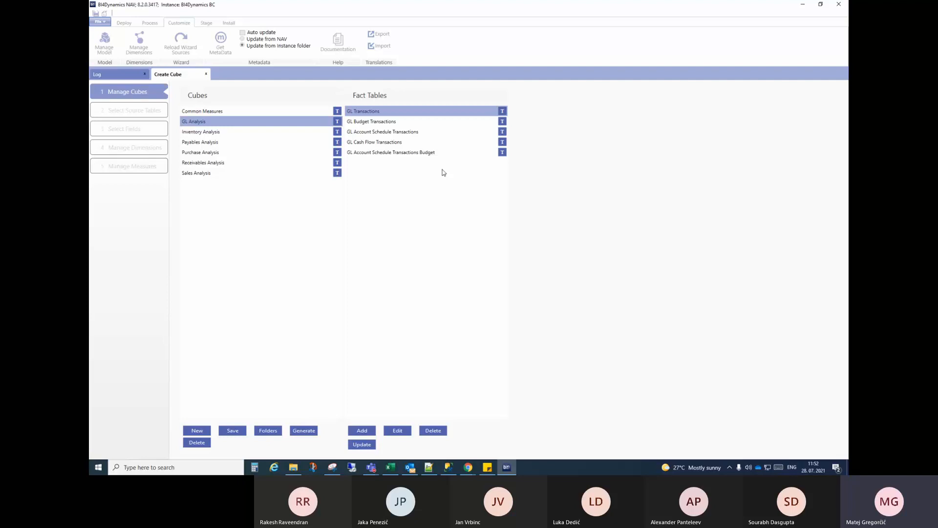
# Switch to Excel, show the GL Transactions fields and remove Net Sales, Gross Sales and Profit from the PivotTable on Sheet7
pyautogui.click(391, 467)
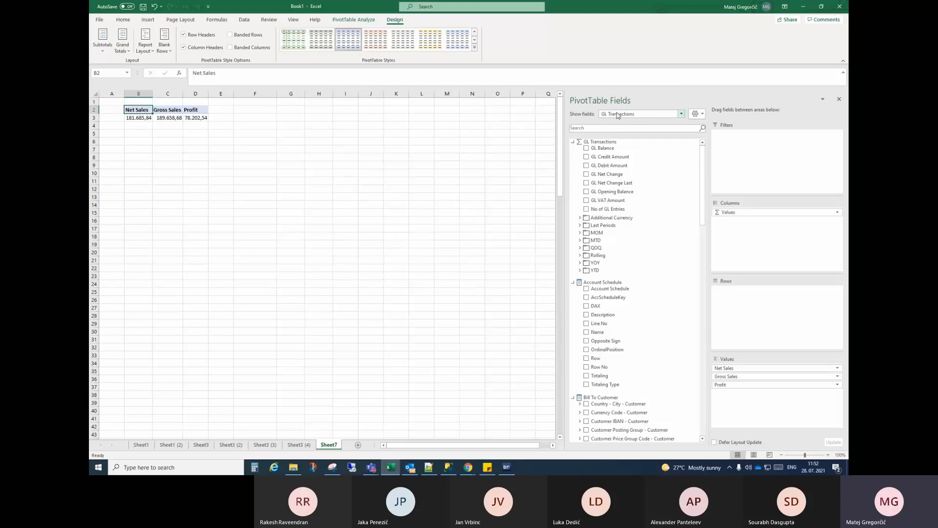
pyautogui.click(618, 114)
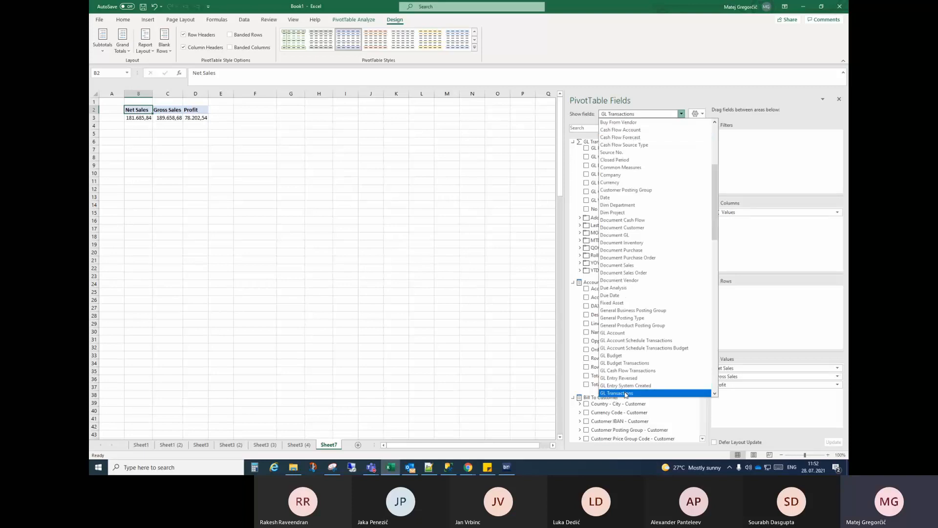
pyautogui.click(625, 393)
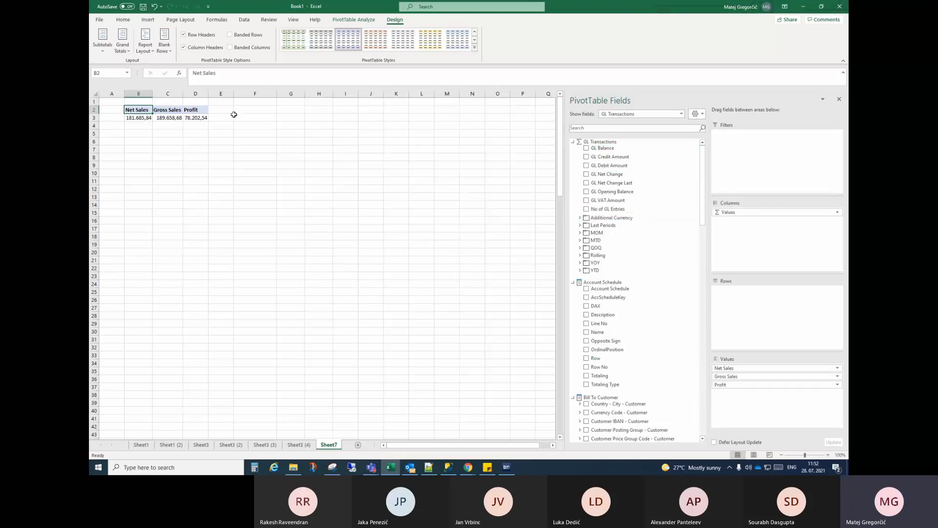
pyautogui.click(195, 118)
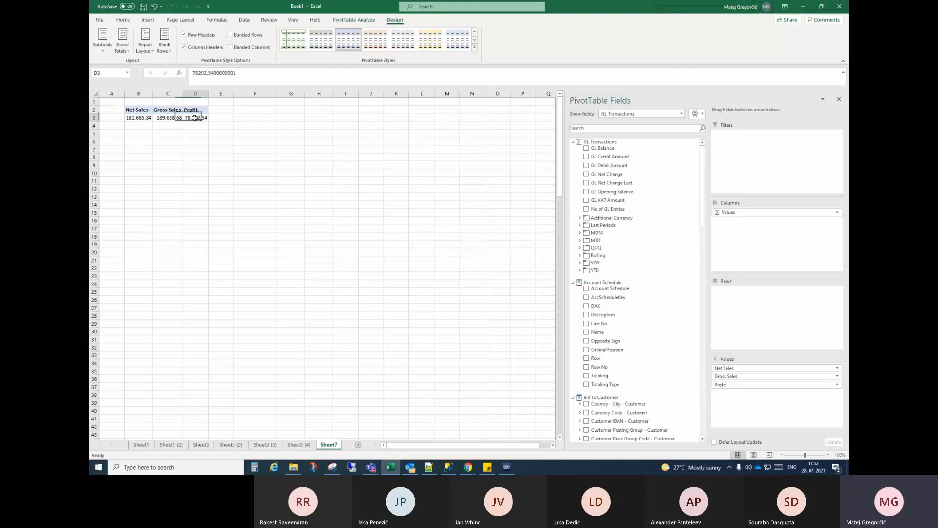
pyautogui.moveTo(734, 370); pyautogui.dragTo(366, 211)
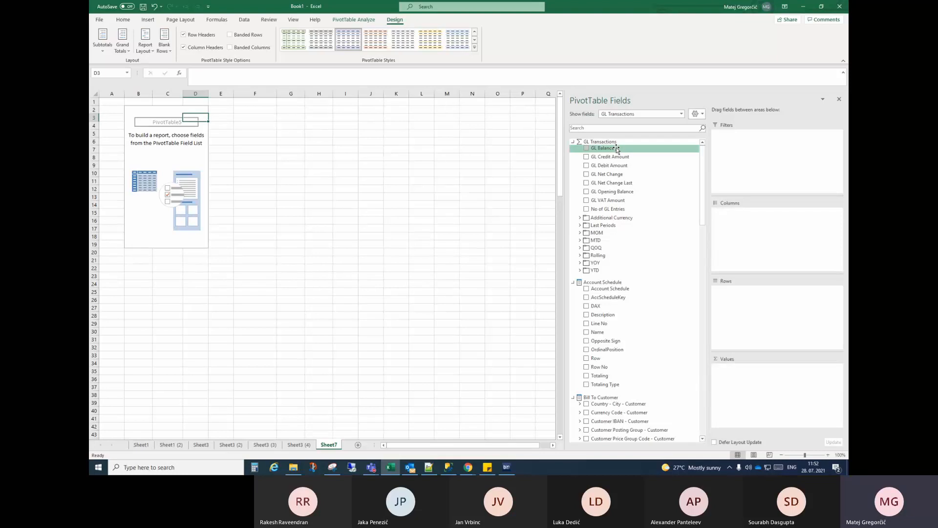
# Add GL Net Change, GL Debit Amount and GL Credit Amount to the PivotTable values
pyautogui.click(587, 173)
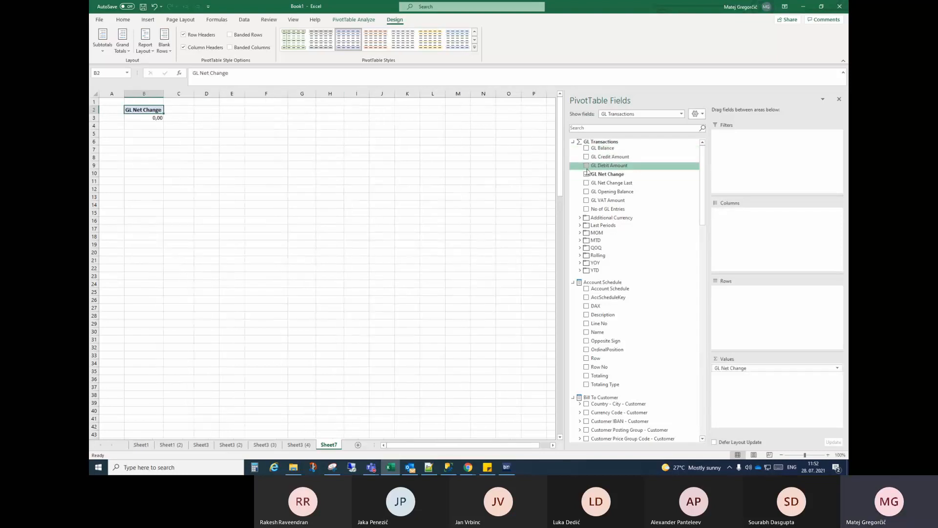
pyautogui.click(586, 165)
pyautogui.click(586, 157)
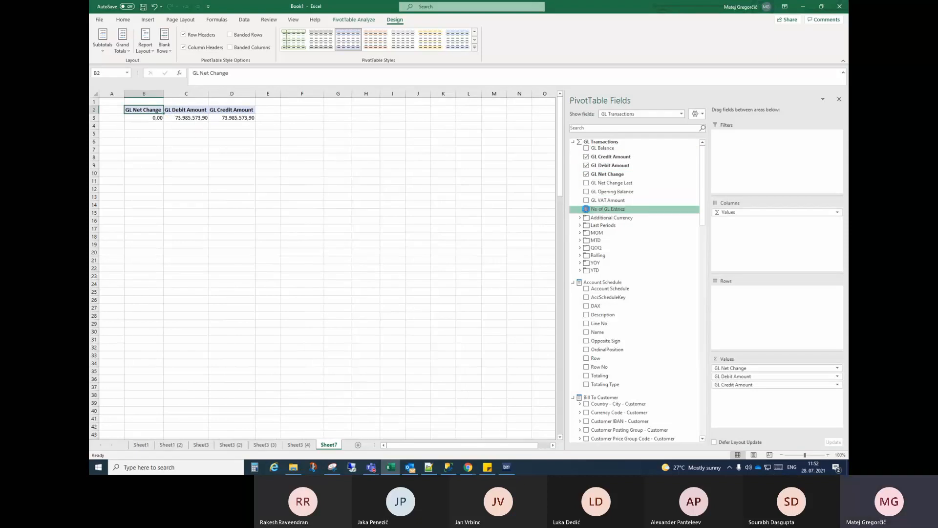
# Add No of GL Entries to the PivotTable values and Date YMD to the rows, and expand 2022 down to January's days
pyautogui.click(585, 209)
pyautogui.moveTo(703, 173); pyautogui.dragTo(704, 279)
pyautogui.moveTo(606, 267); pyautogui.dragTo(733, 303)
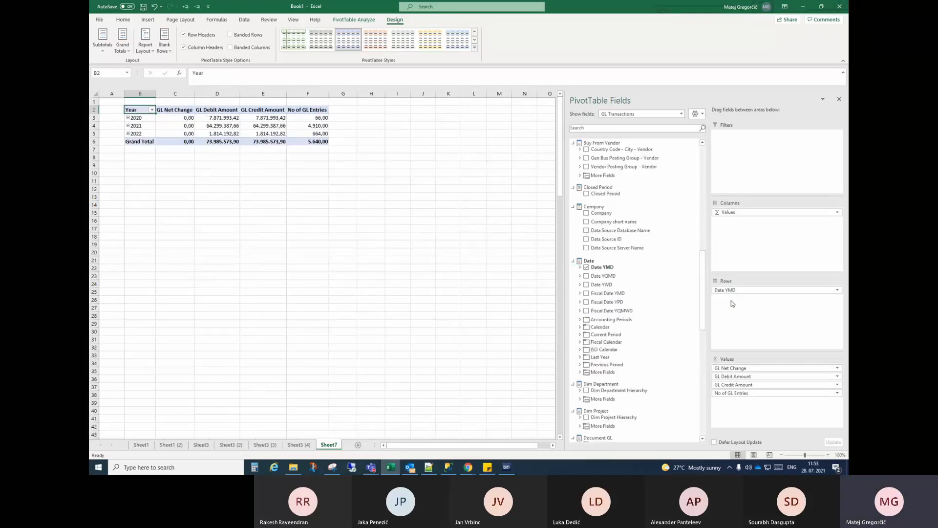
pyautogui.click(128, 133)
pyautogui.click(159, 132)
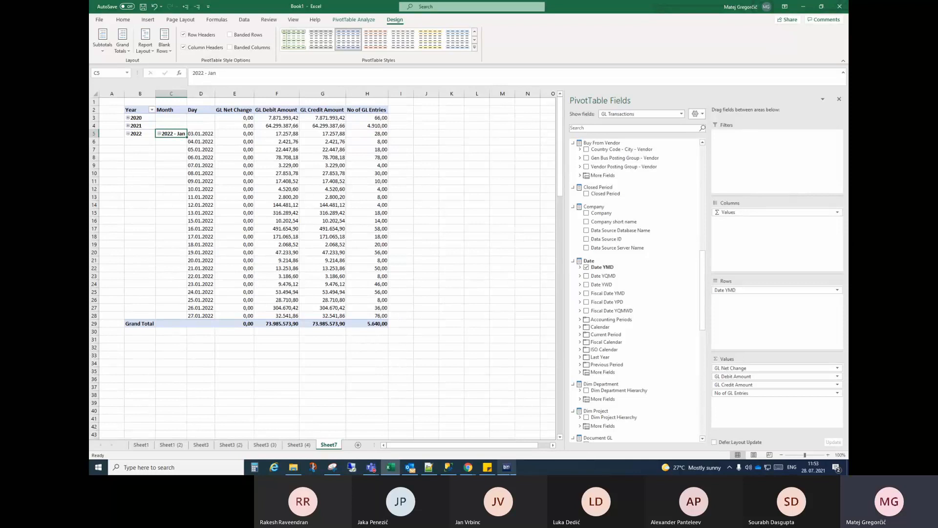
# Switch to BI4Dynamics, open the GL Transactions fact table of GL Analysis for editing and advance through its source tables and fields to Manage Dimensions
pyautogui.click(506, 467)
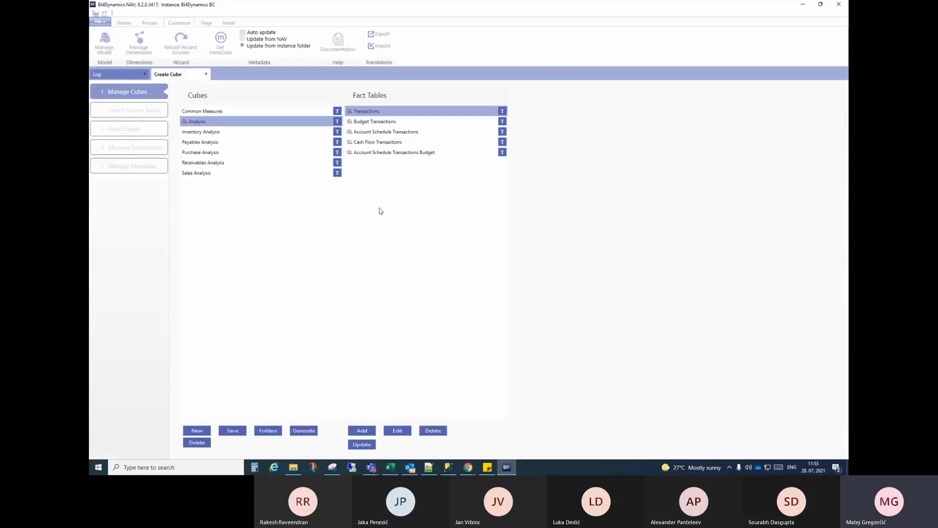
pyautogui.click(380, 125)
pyautogui.click(377, 114)
pyautogui.click(398, 431)
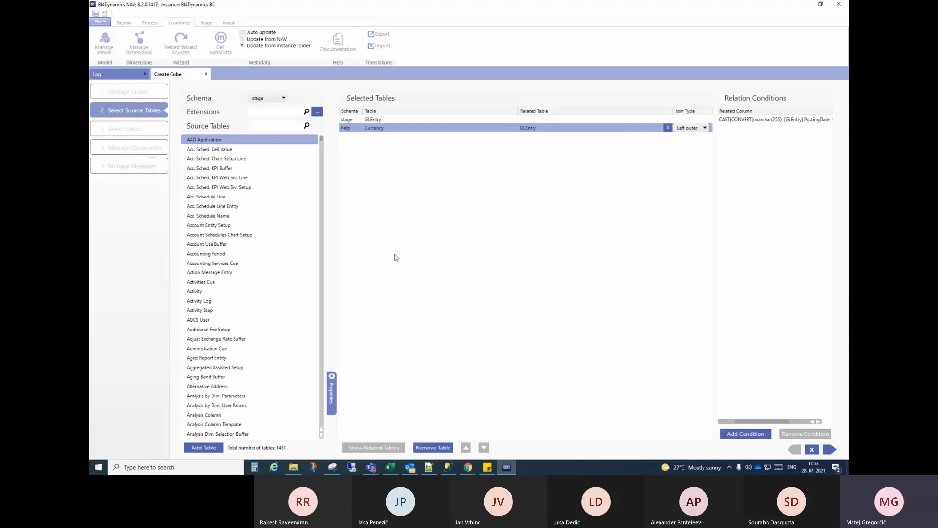
pyautogui.click(388, 120)
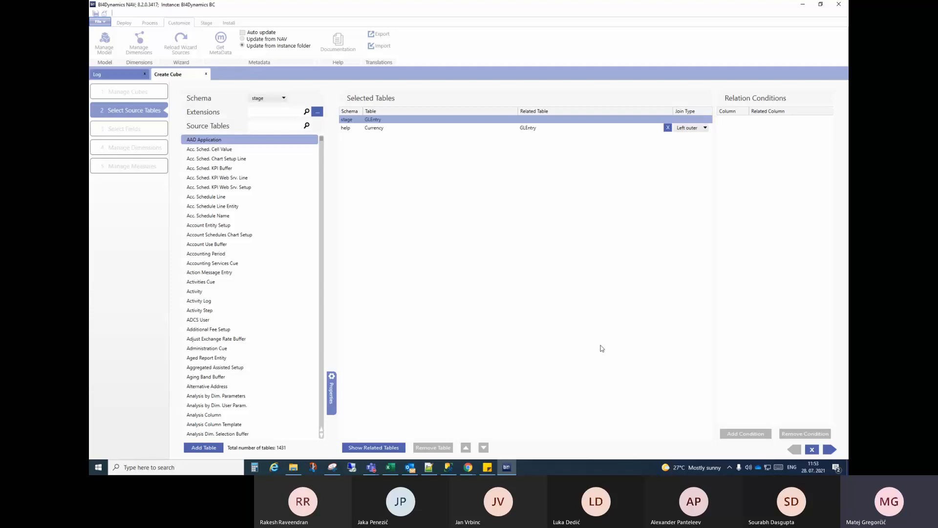
pyautogui.click(829, 449)
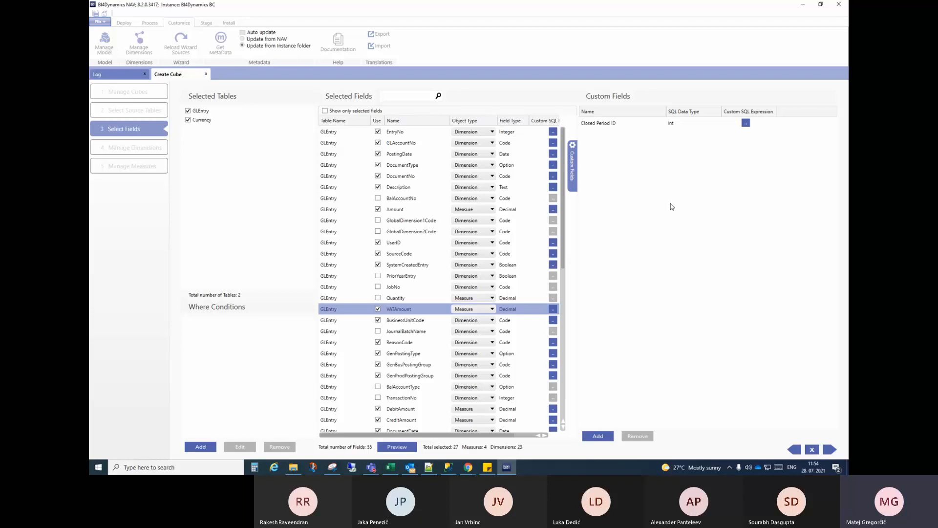
pyautogui.click(827, 451)
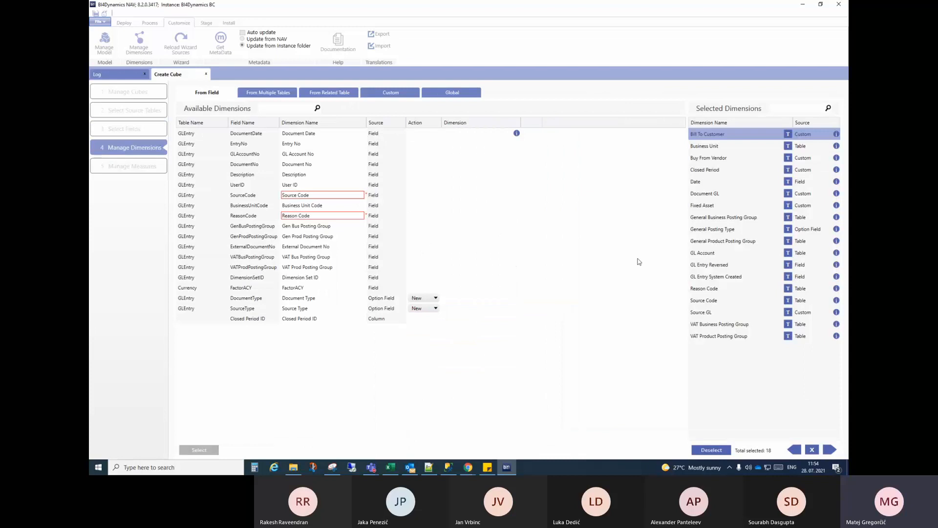
# Select the Date dimension and look through the field, multiple-table, related-table and global sources for dimensions
pyautogui.click(708, 183)
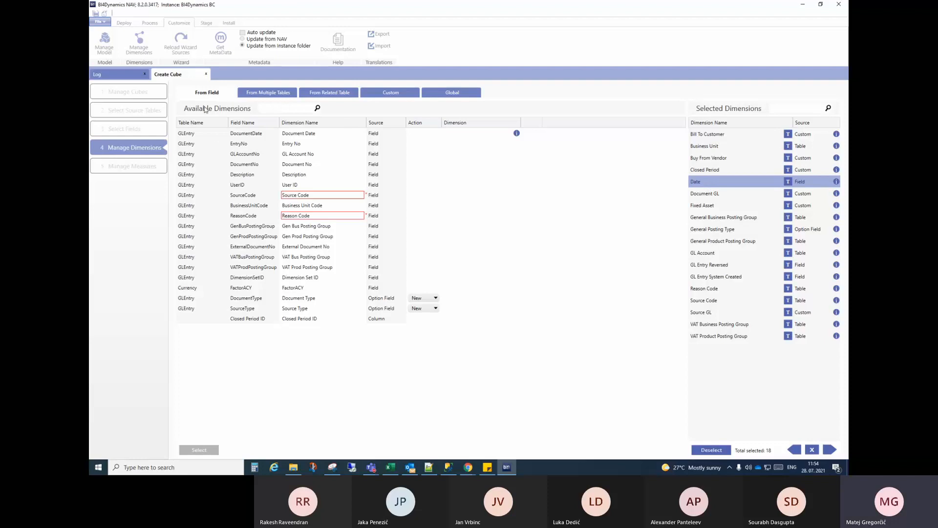
pyautogui.click(259, 97)
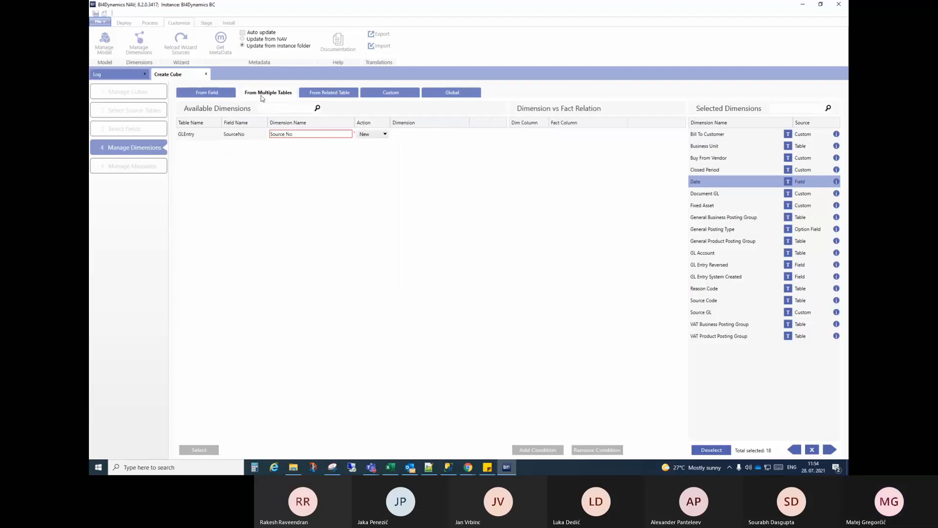
pyautogui.click(314, 94)
pyautogui.click(456, 95)
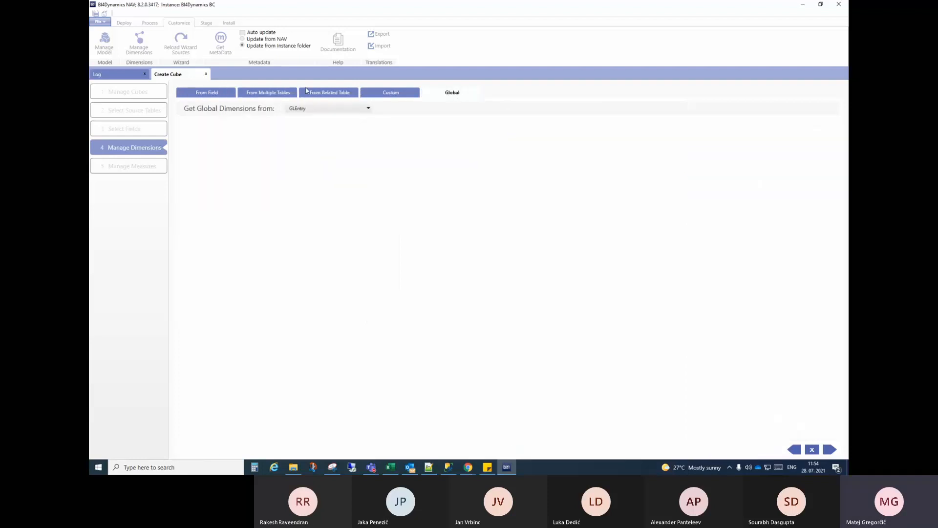
pyautogui.click(209, 92)
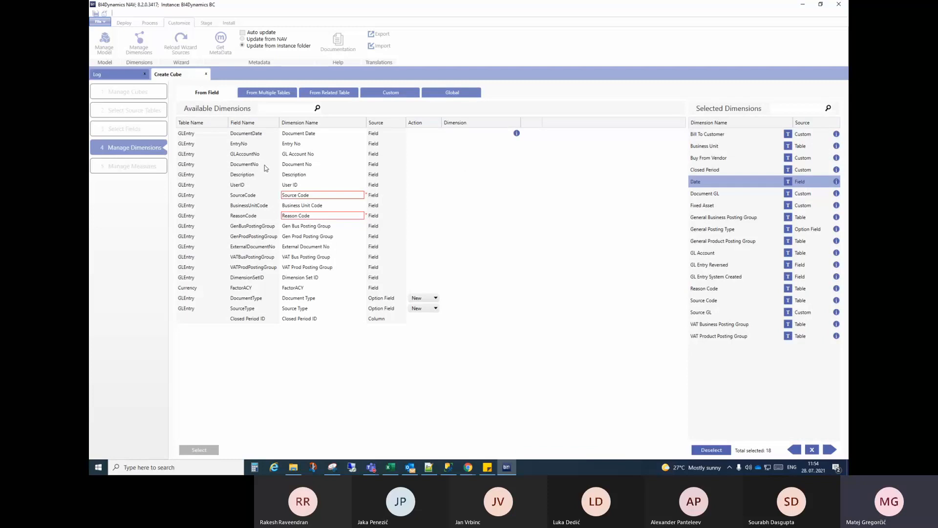
# Switch to Excel and examine the dimensions listed for GL Transactions in the PivotTable fields
pyautogui.click(390, 467)
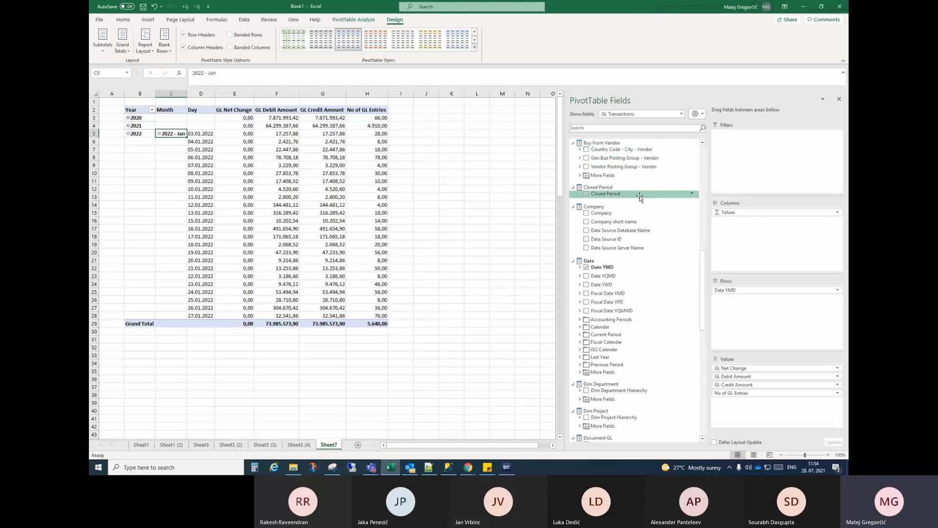
pyautogui.scroll(-3, 636, 244)
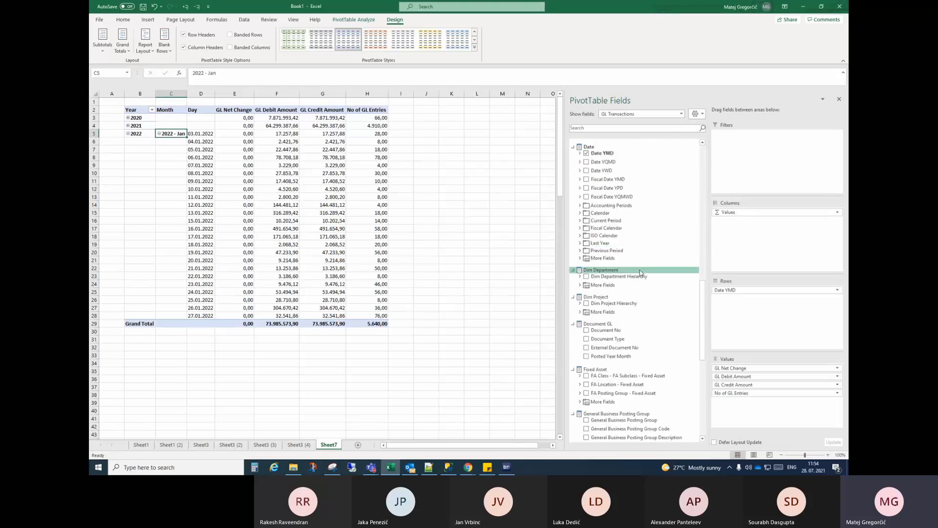
pyautogui.scroll(-2, 630, 271)
pyautogui.scroll(-2, 625, 299)
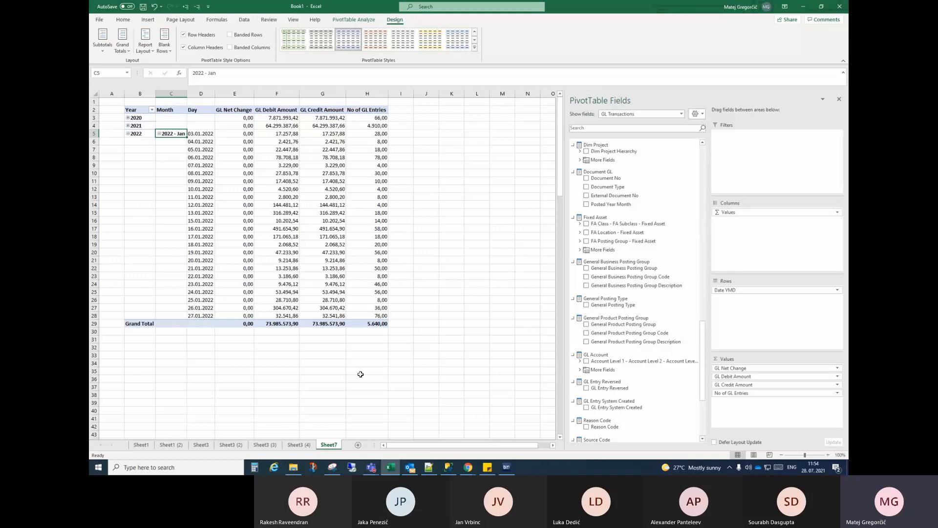
# Return to BI4Dynamics and examine the available dimensions from fields, multiple tables and related tables, including the Dimension Value and Tax Area relations
pyautogui.click(506, 468)
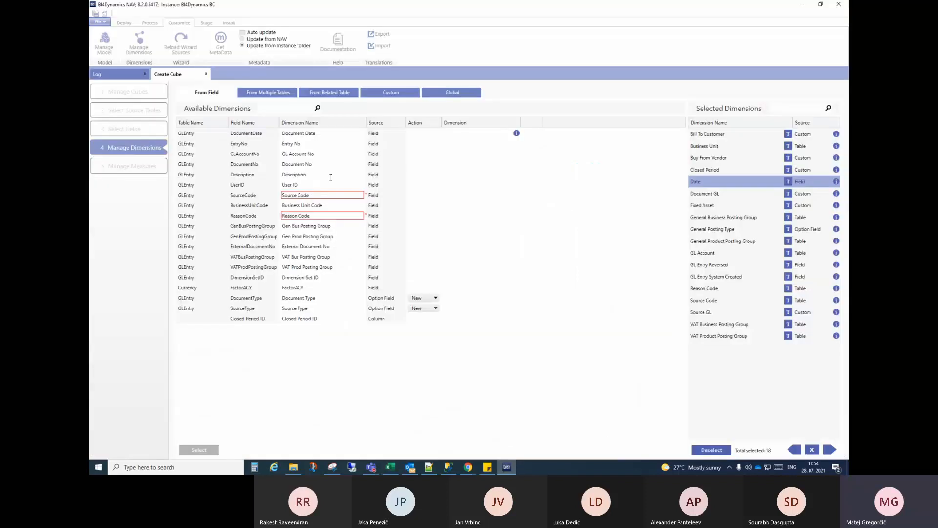
pyautogui.click(331, 177)
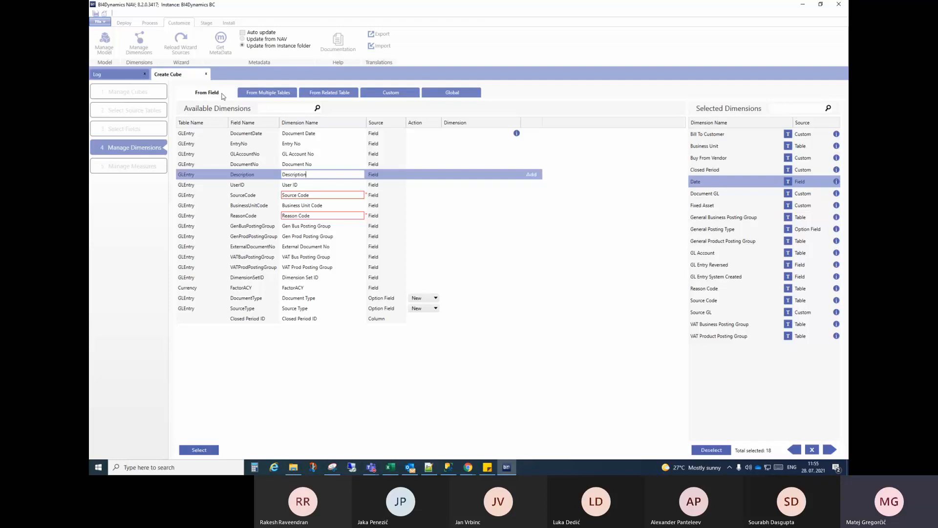
pyautogui.click(253, 135)
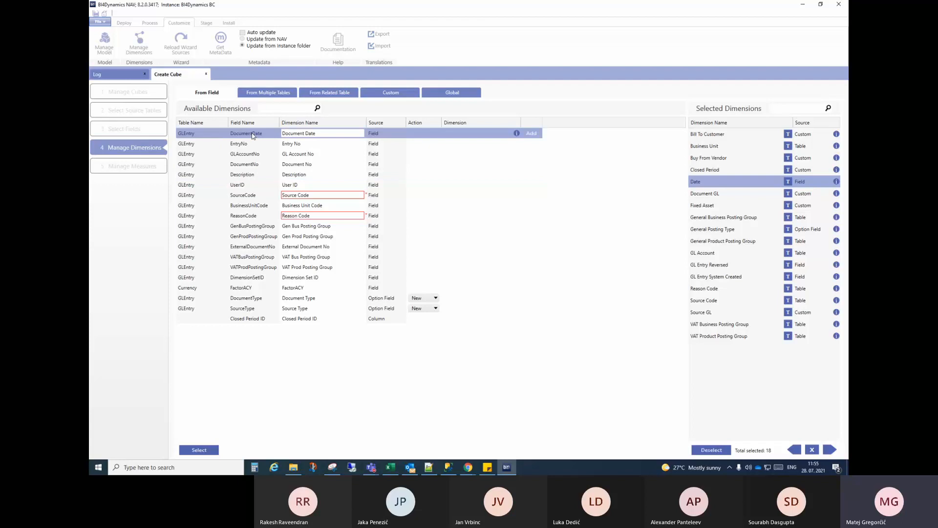
pyautogui.click(270, 93)
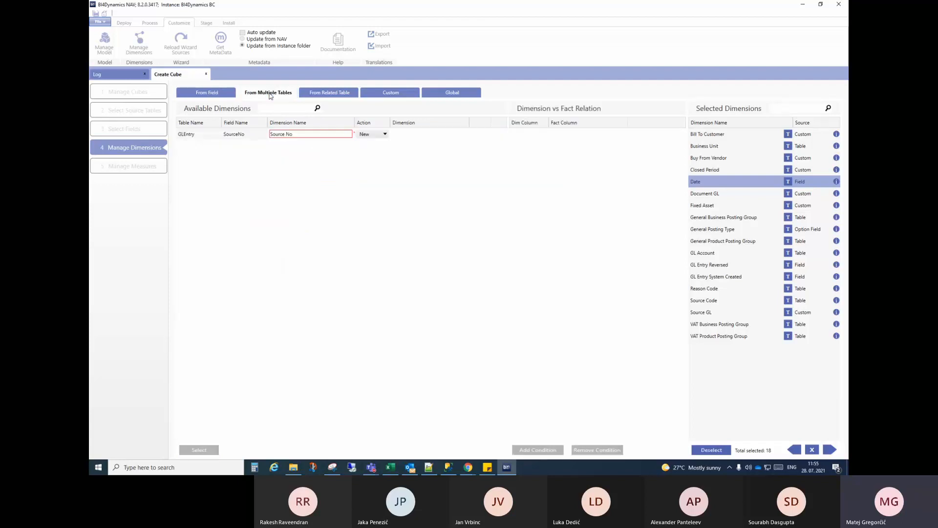
pyautogui.click(329, 94)
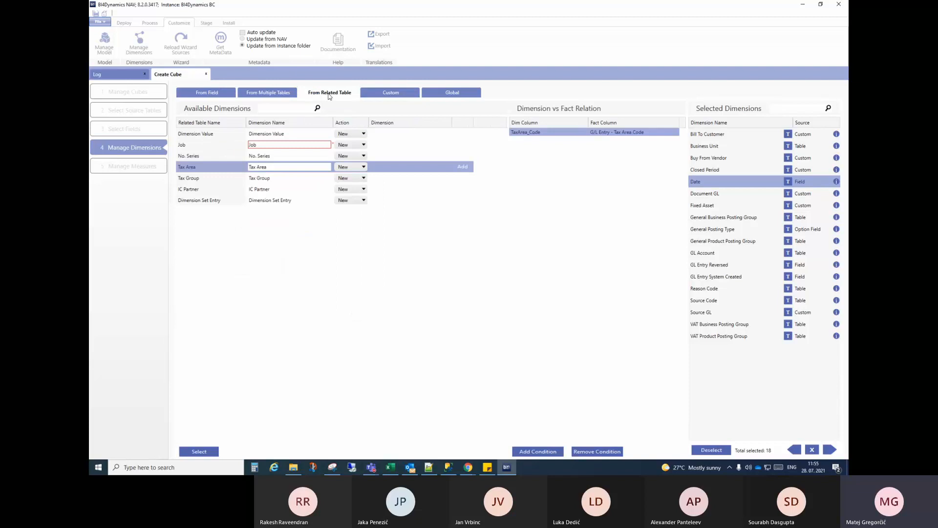
pyautogui.click(301, 134)
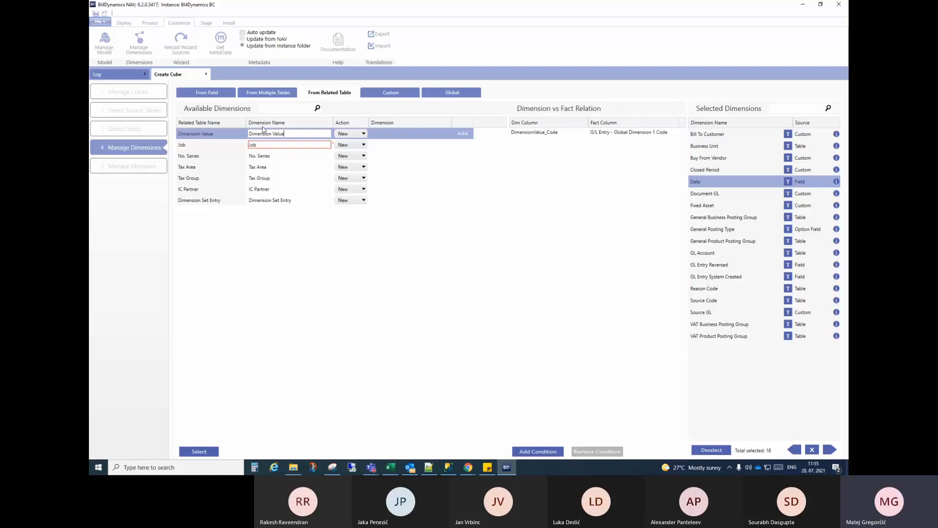
pyautogui.click(211, 168)
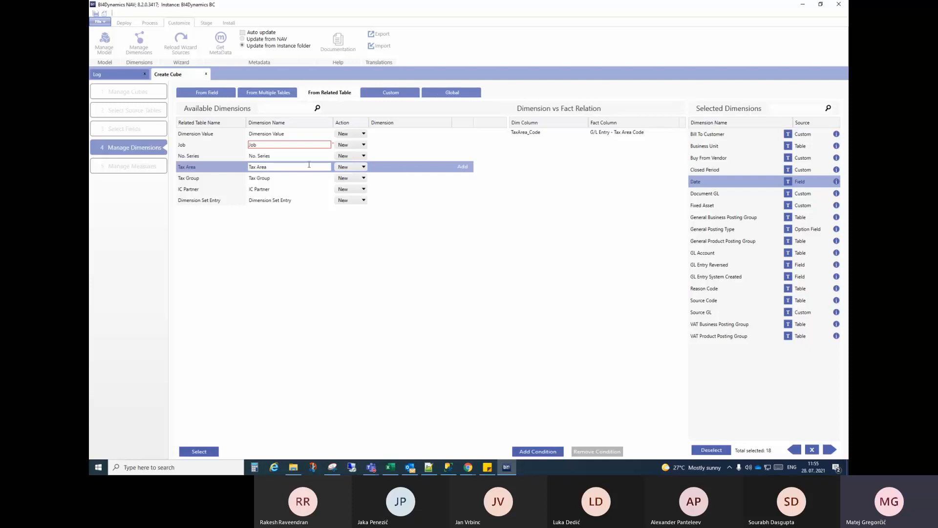
# Check the selected source tables of GL Transactions again, and review the custom and global dimension sources
pyautogui.click(116, 115)
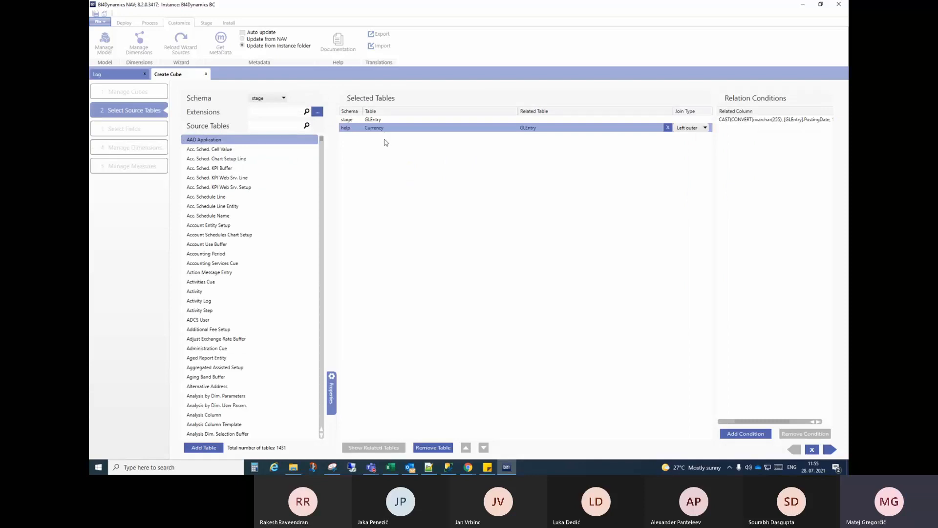
pyautogui.click(141, 154)
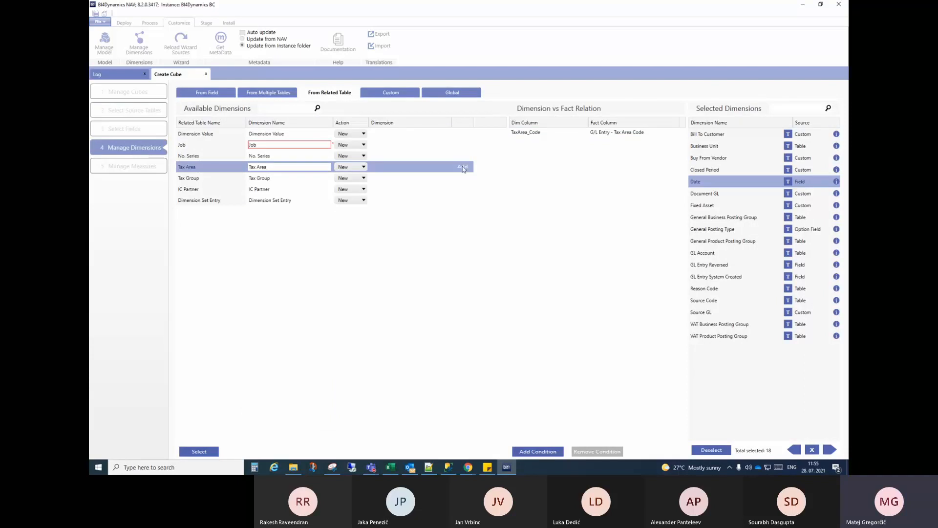
pyautogui.click(406, 98)
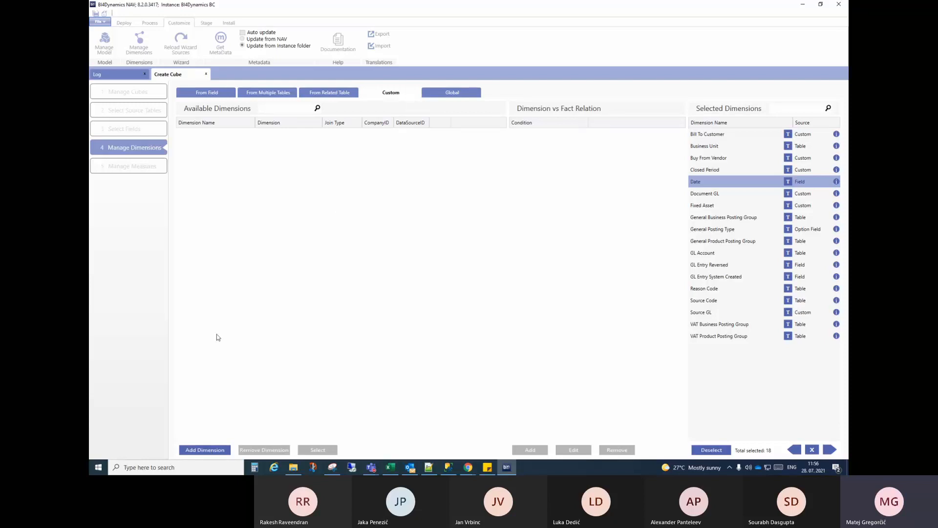
pyautogui.click(438, 95)
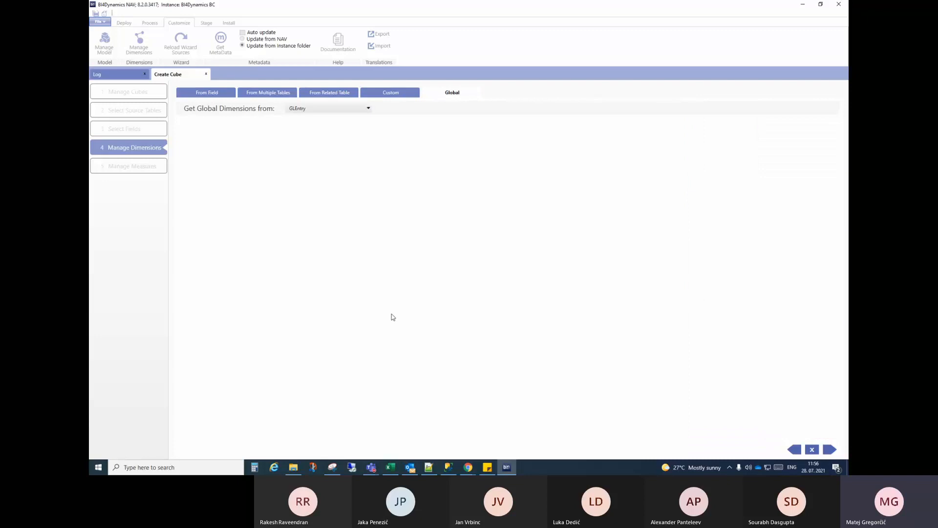
# Close the cube wizard and show the company configuration of CRONUS International Ltd_ in Demo Database NAV (17-0)
pyautogui.click(206, 74)
pyautogui.click(276, 41)
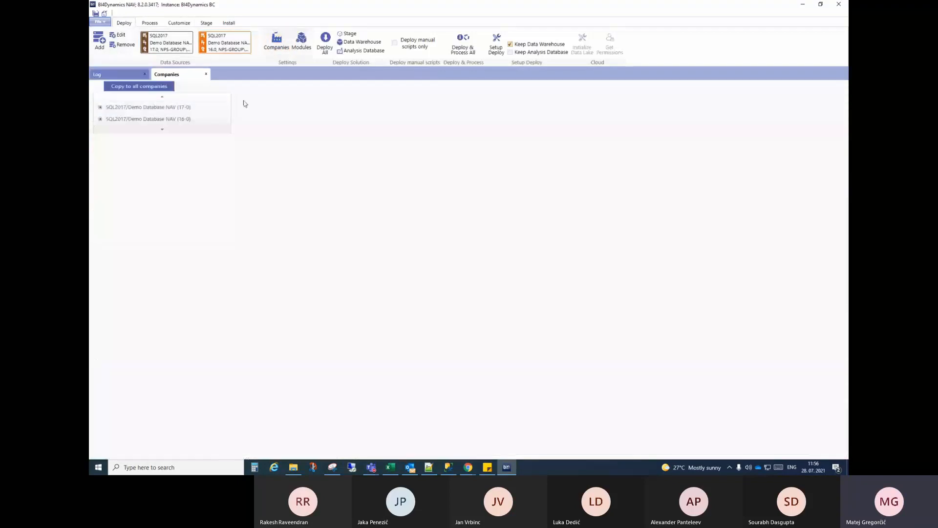
pyautogui.click(100, 107)
pyautogui.click(144, 119)
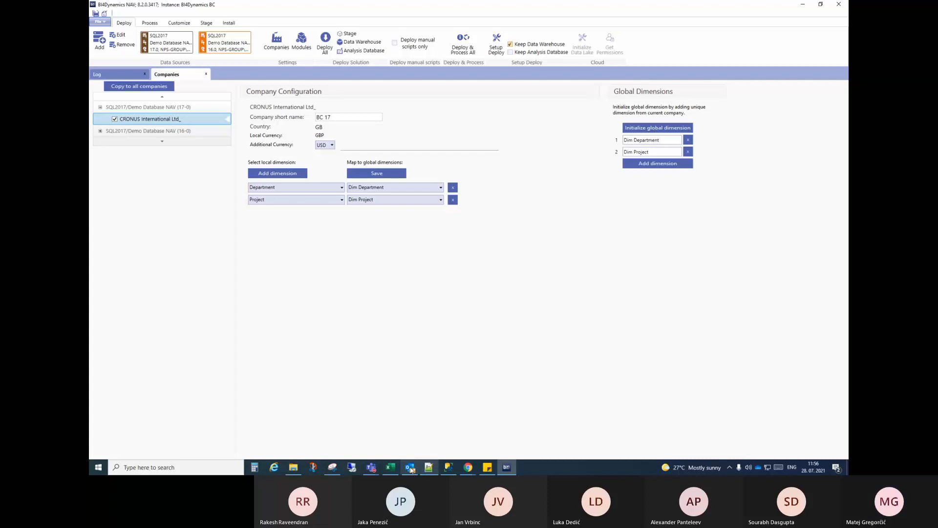
# Switch to SQL Server Management Studio and replace the column list of the Value Entry query with SELECT *
pyautogui.click(445, 471)
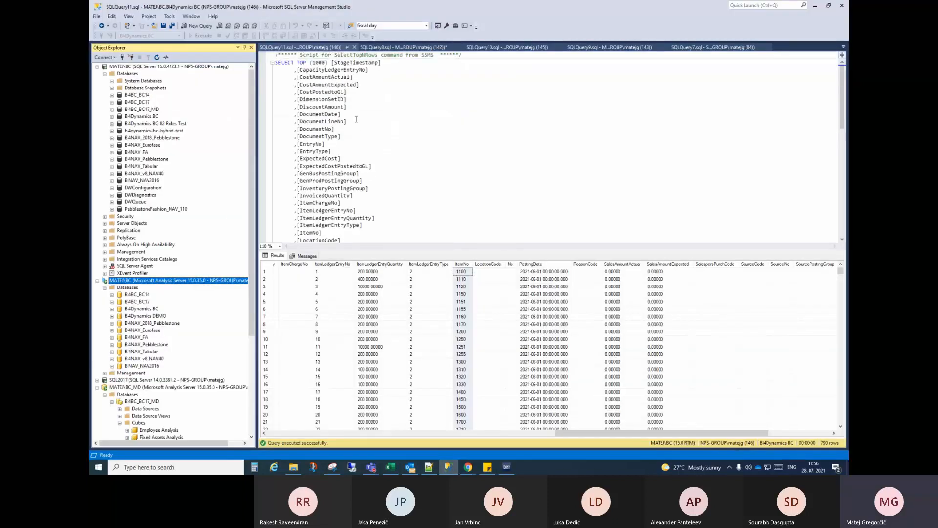
pyautogui.scroll(-10, 356, 119)
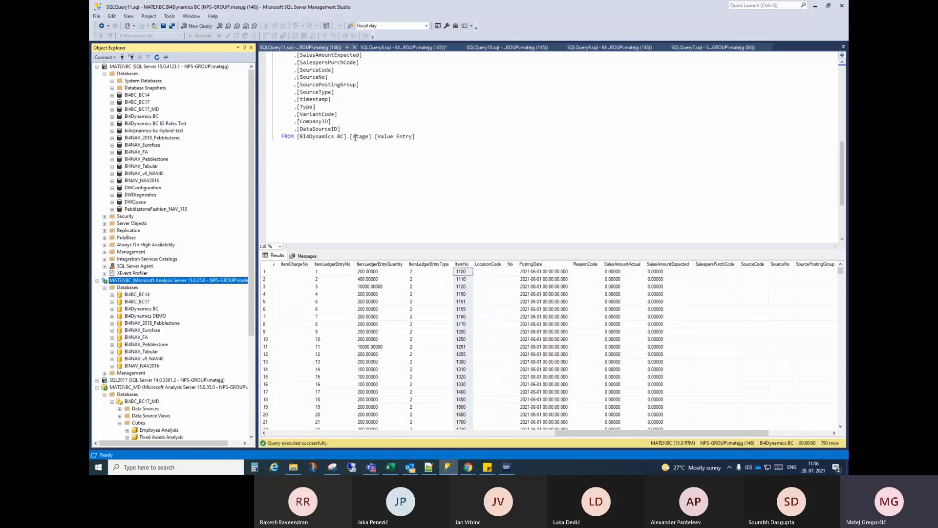
pyautogui.click(396, 137)
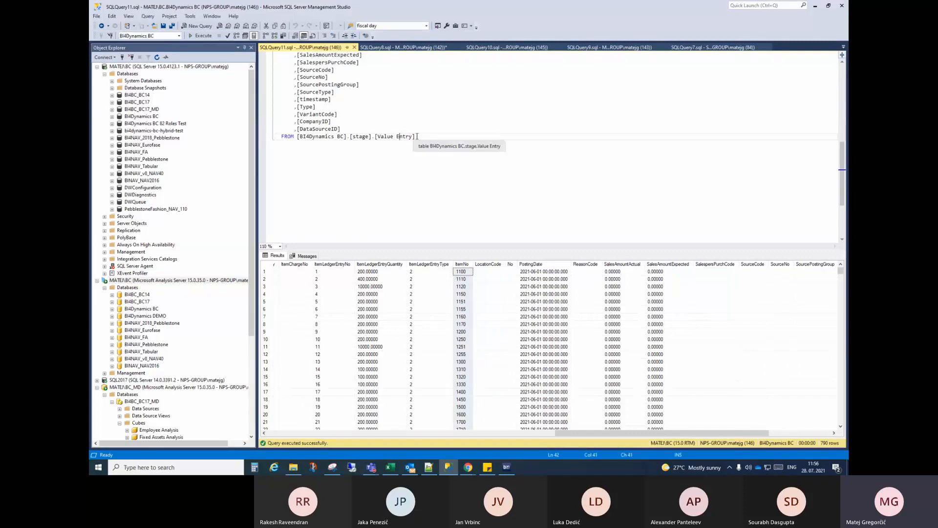
pyautogui.click(354, 129)
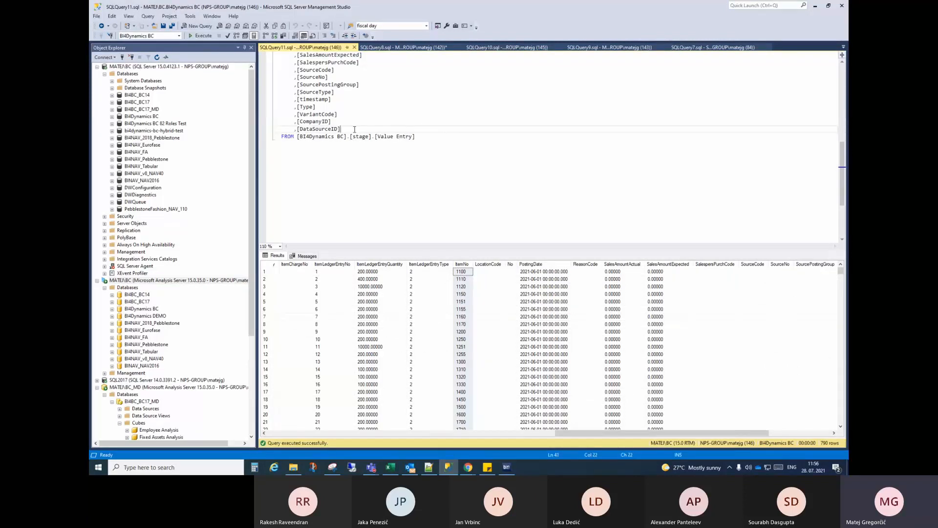
pyautogui.scroll(13, 354, 129)
pyautogui.keyDown('shift'); pyautogui.click(297, 62); pyautogui.keyUp('shift')
pyautogui.write('*')
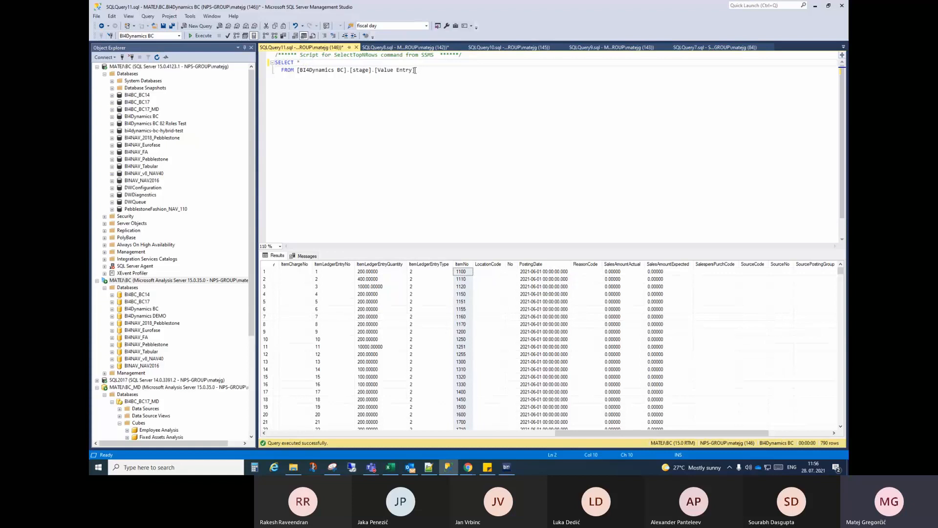
# Change the queried stage table to G_L Entry and execute the query
pyautogui.moveTo(413, 69); pyautogui.dragTo(378, 70)
pyautogui.write('G')
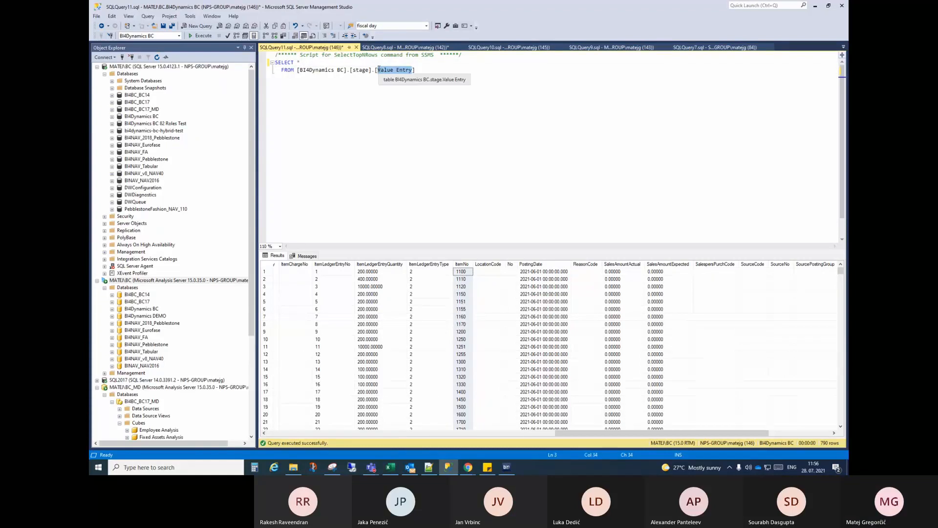
pyautogui.press('Down')
pyautogui.press('Down')
pyautogui.press('Down')
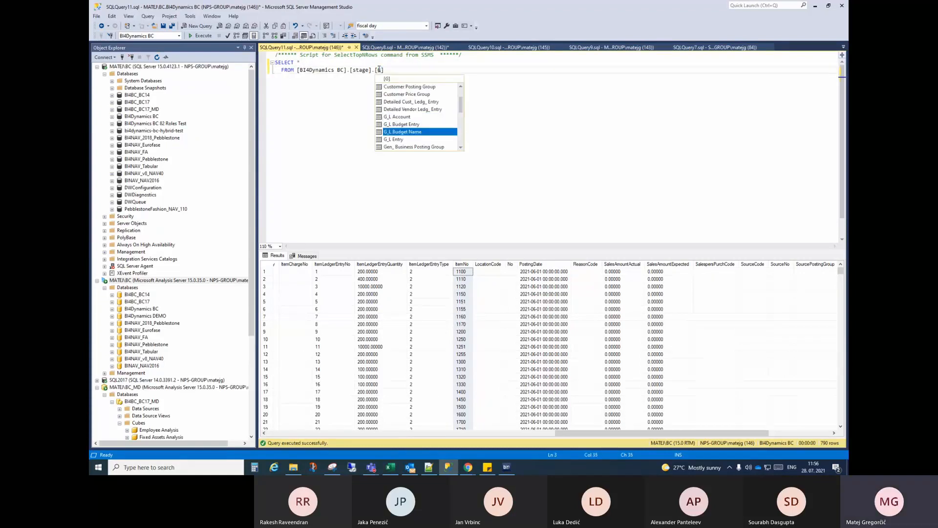
pyautogui.press('Tab')
pyautogui.press('F5')
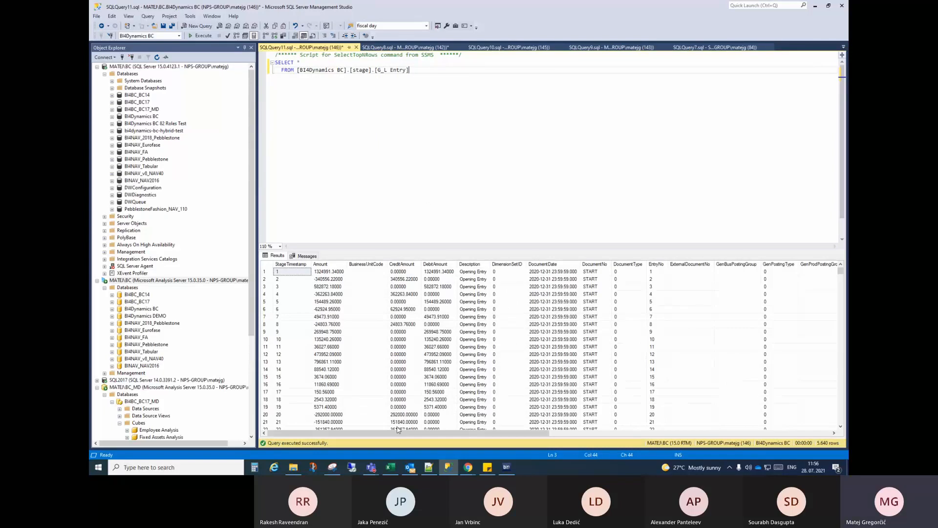
# Examine the DimensionSetID column in the G_L Entry query results
pyautogui.moveTo(397, 435)
pyautogui.mouseDown()
pyautogui.moveTo(689, 431)
pyautogui.moveTo(381, 443)
pyautogui.mouseUp()
pyautogui.scroll(-10, 513, 321)
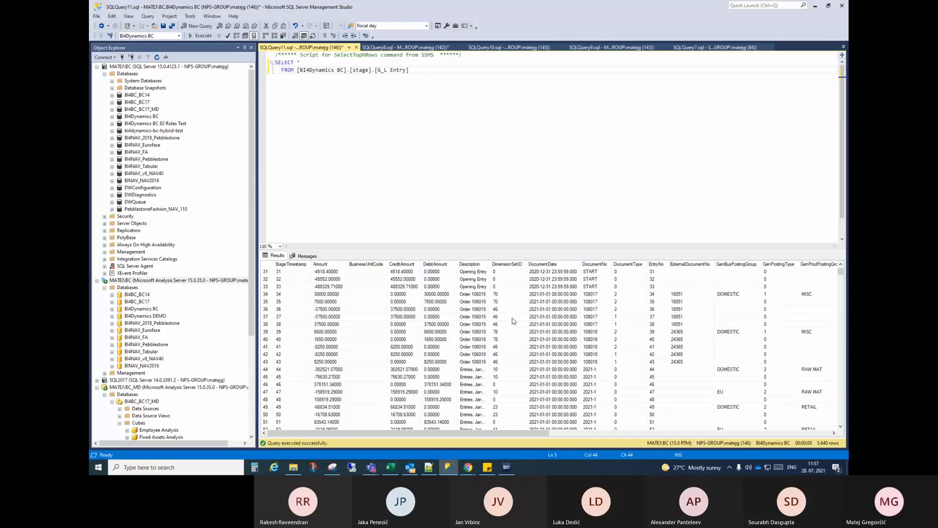
pyautogui.click(511, 268)
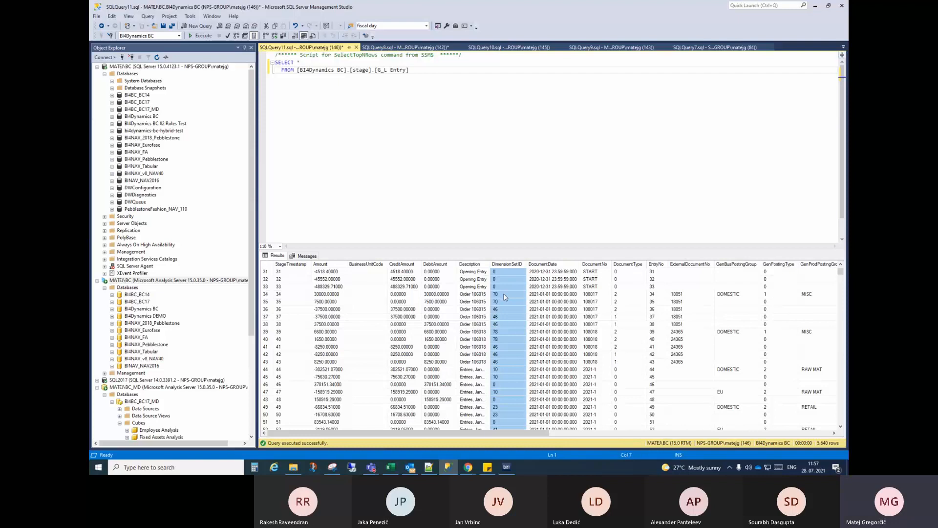
# Switch to BI4Dynamics, open GL Transactions of the GL Analysis cube in the cube wizard and review its global dimension source options
pyautogui.click(506, 467)
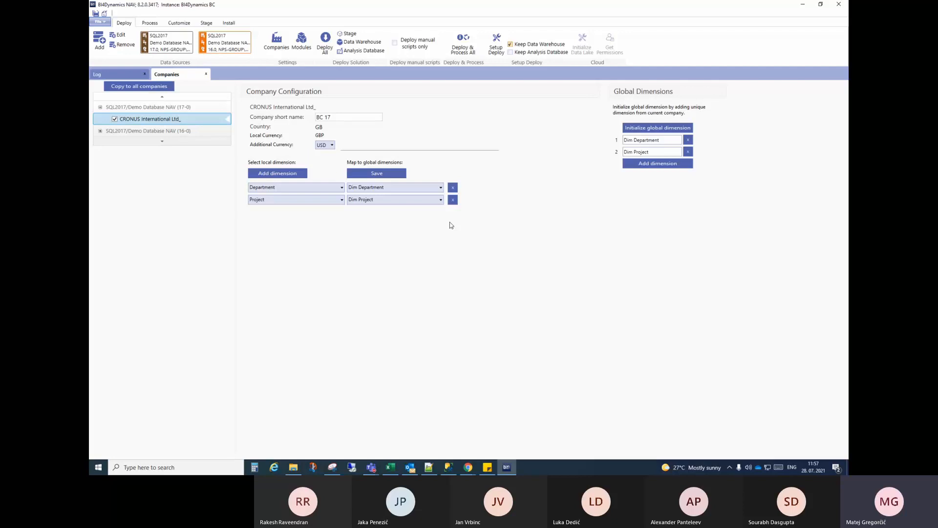
pyautogui.click(206, 74)
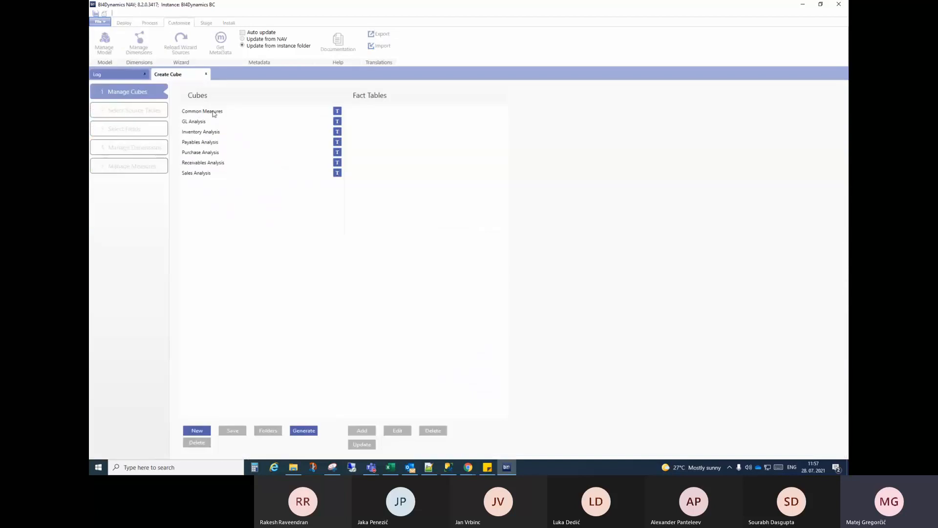
pyautogui.click(202, 111)
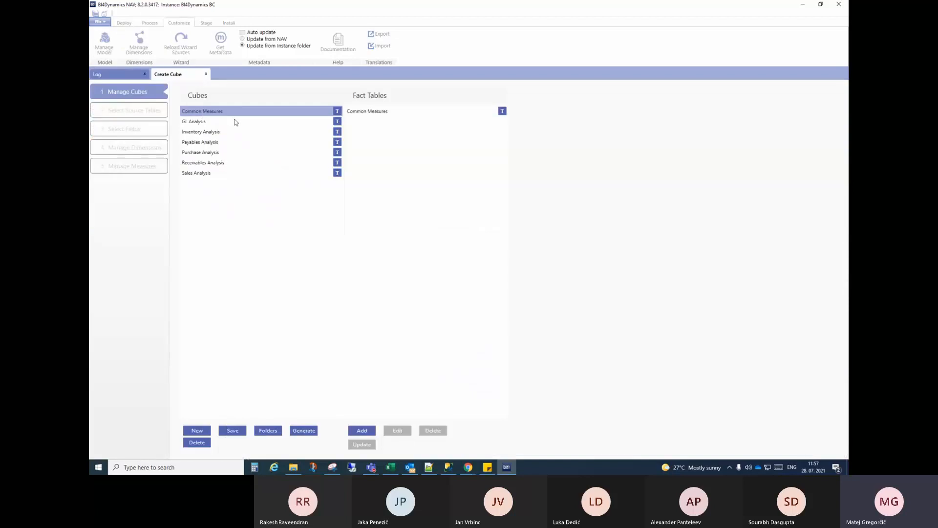
pyautogui.click(208, 122)
pyautogui.click(347, 114)
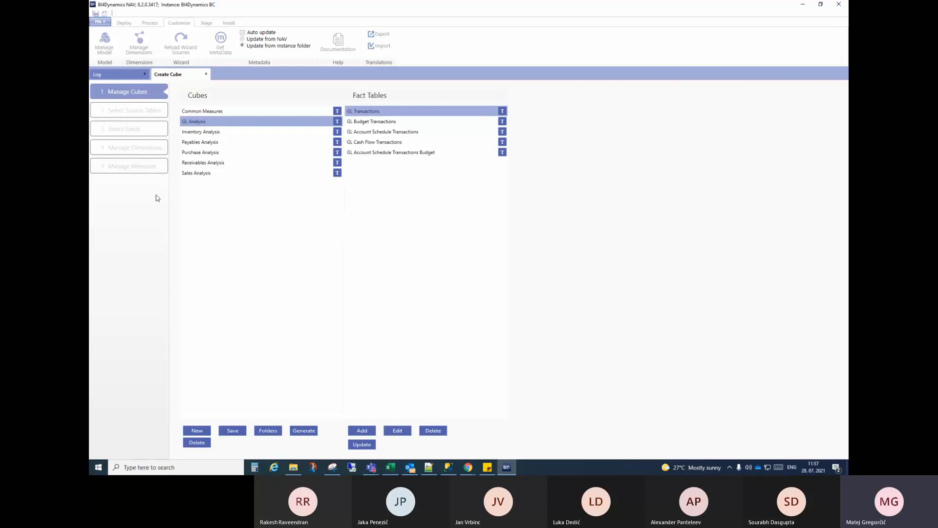
pyautogui.click(159, 167)
pyautogui.click(158, 149)
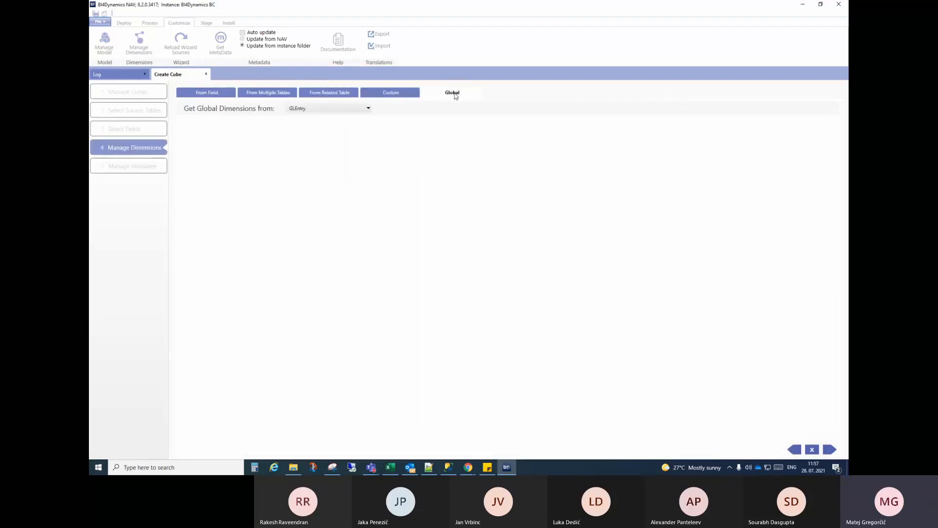
pyautogui.click(317, 109)
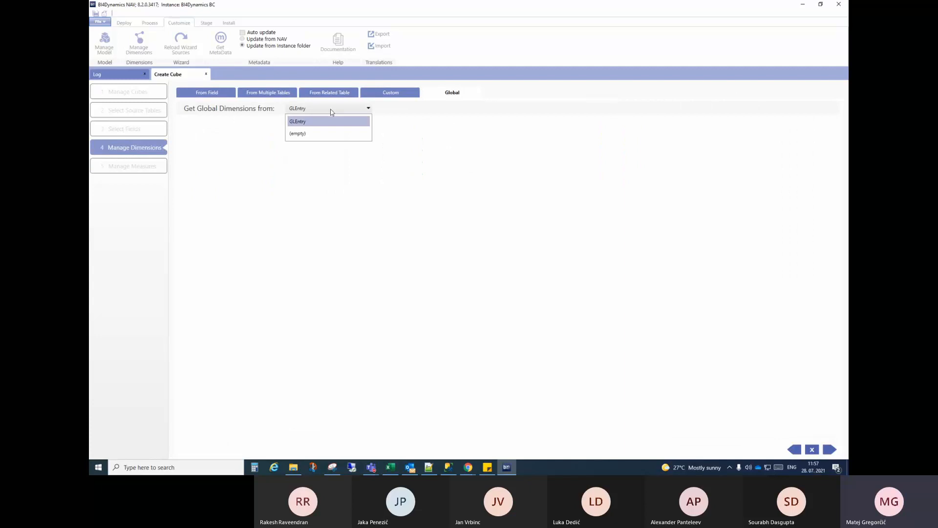
pyautogui.click(331, 112)
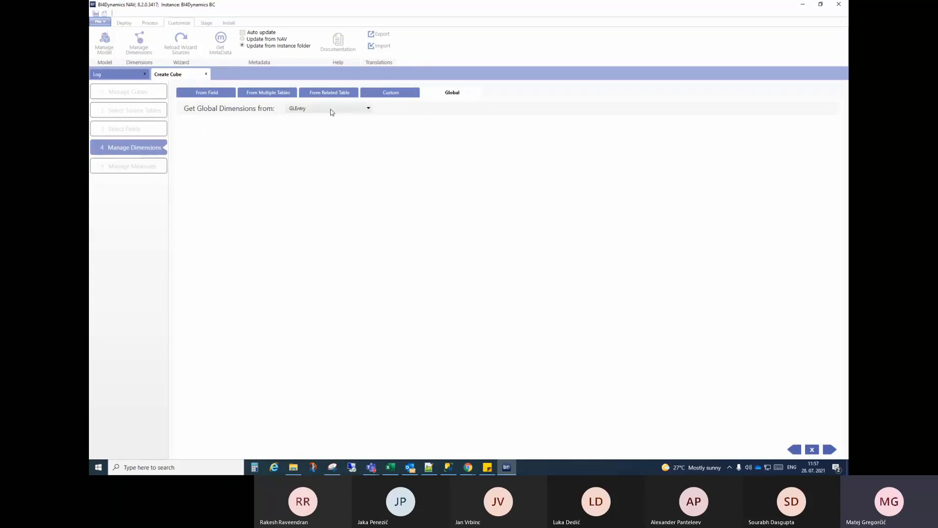
# Reopen the cube wizard for Sales Values - Item in the Sales Analysis cube and show its global dimension settings
pyautogui.click(207, 75)
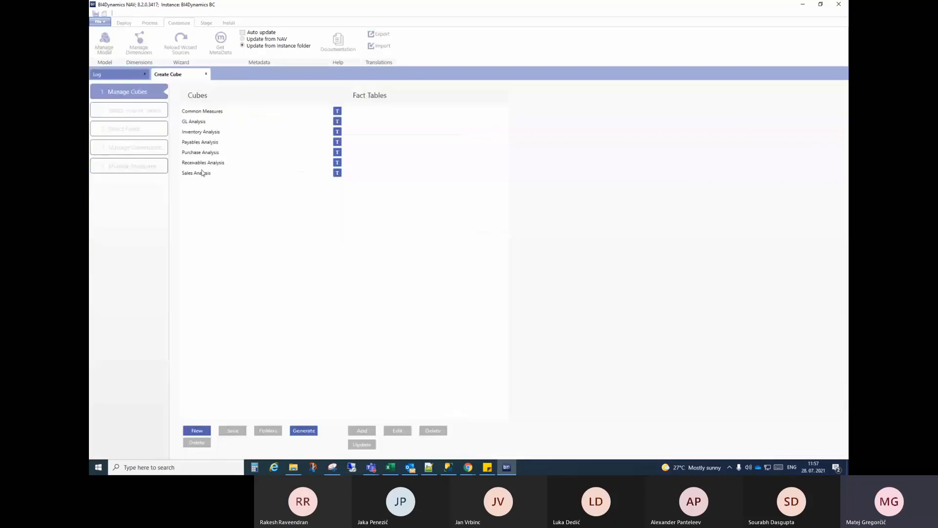
pyautogui.click(201, 174)
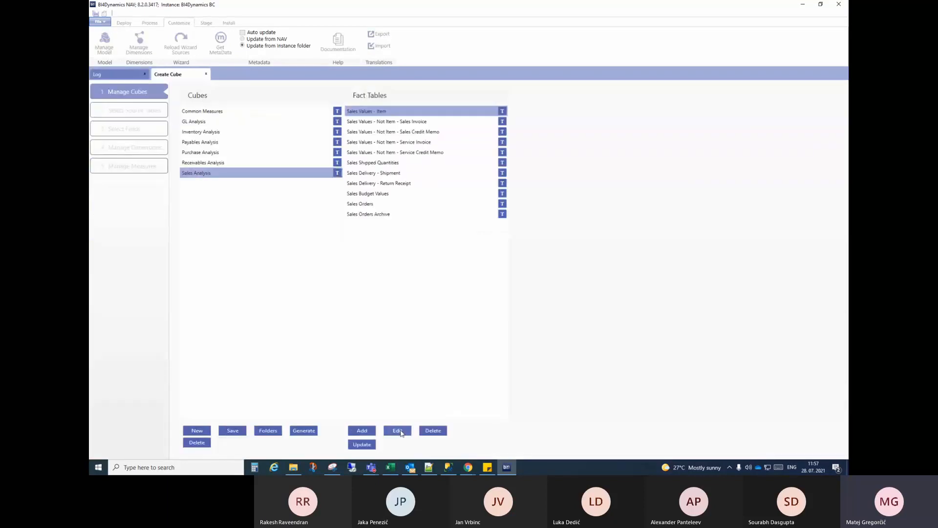
pyautogui.click(397, 430)
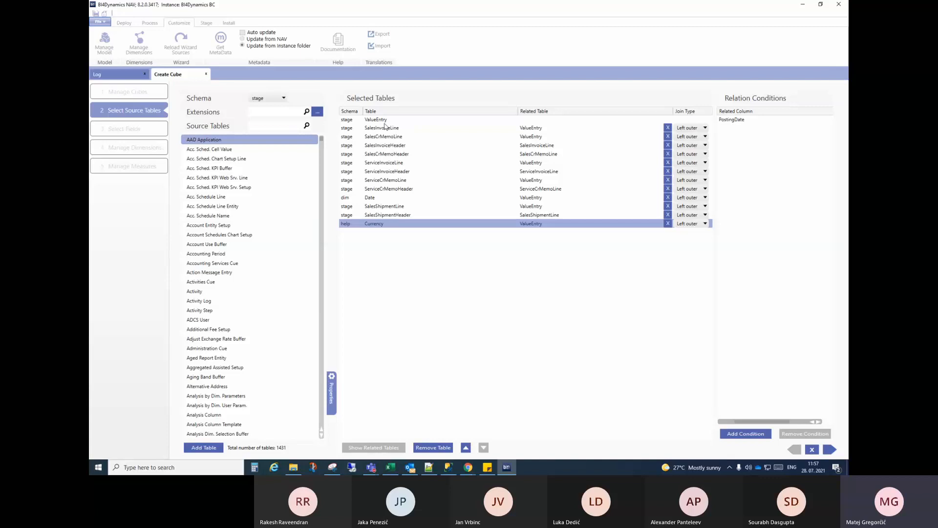
pyautogui.click(145, 147)
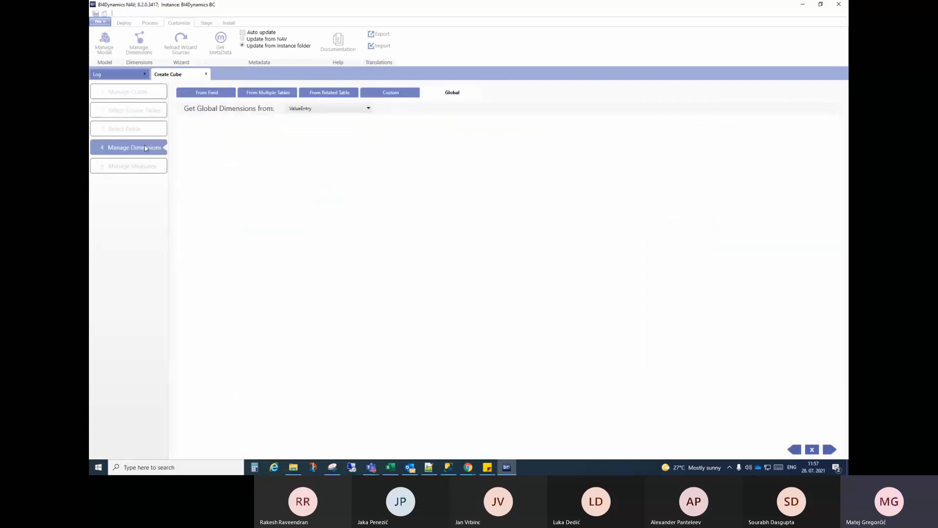
# Review the tables available as global dimension source for Sales Values - Item, keeping ValueEntry selected
pyautogui.click(359, 109)
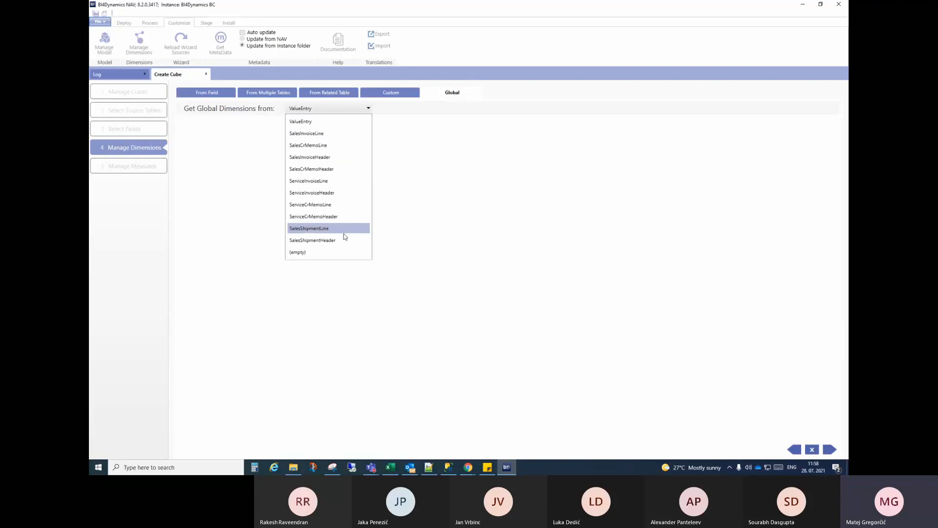
pyautogui.click(320, 126)
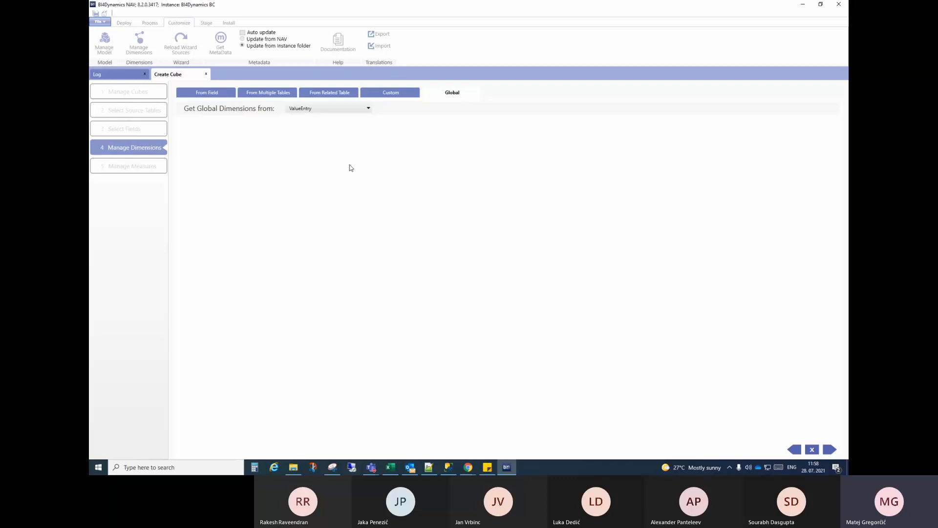
pyautogui.click(338, 109)
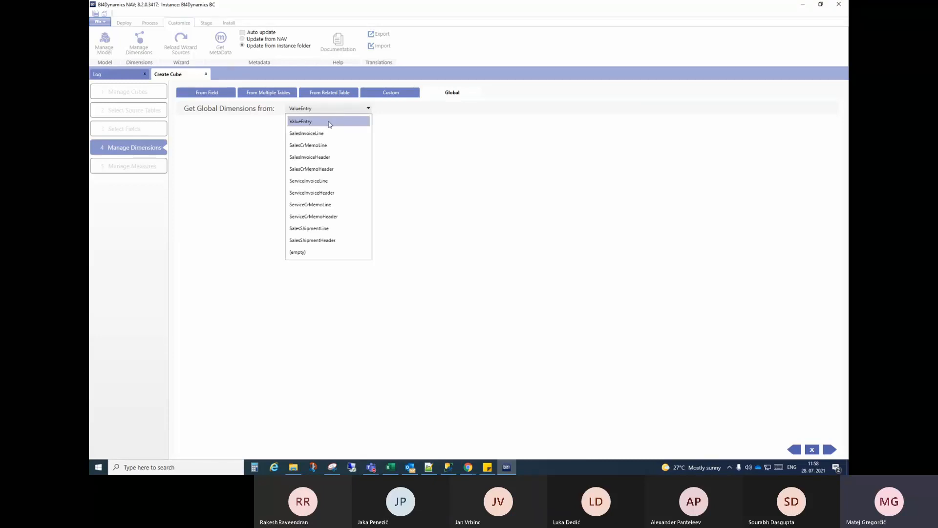
pyautogui.click(328, 122)
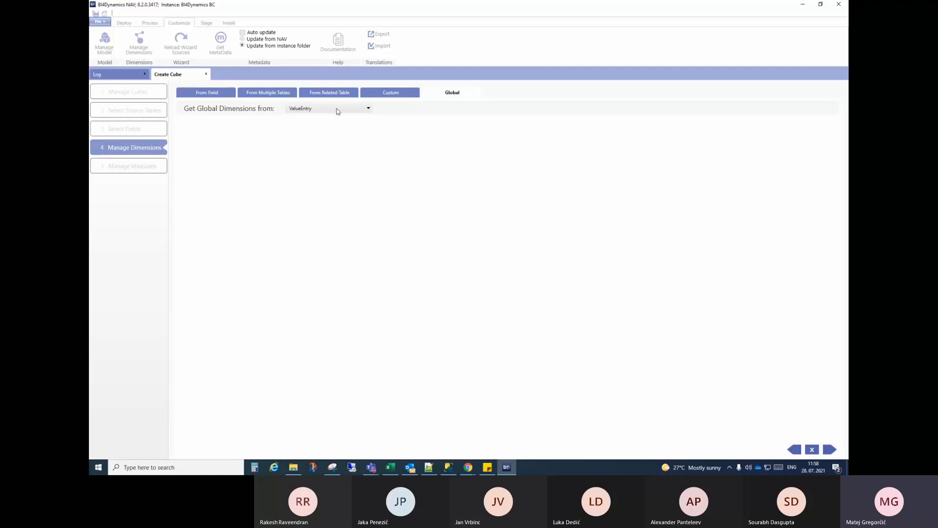
# Review the base, DW and DAX measures of Sales Values - Item, and return to the cube list
pyautogui.click(829, 451)
pyautogui.click(227, 100)
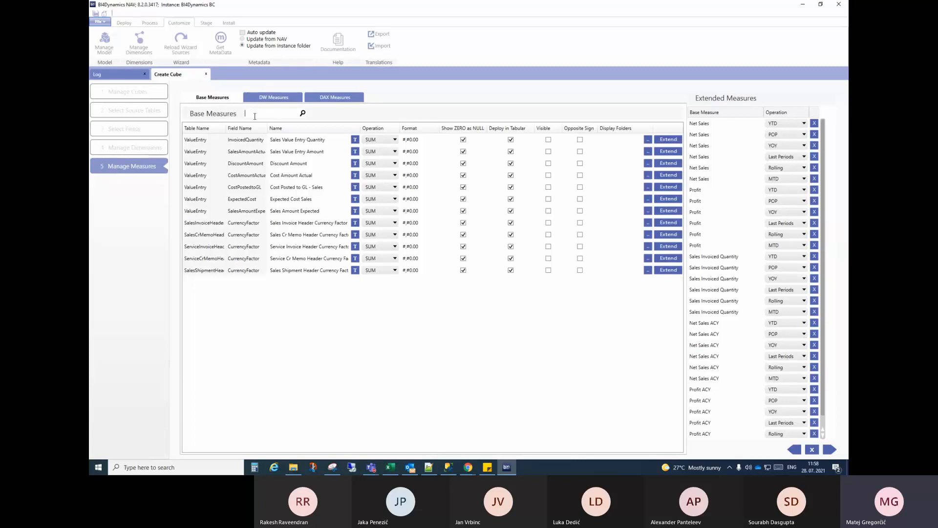
pyautogui.click(272, 97)
pyautogui.click(215, 97)
pyautogui.click(263, 98)
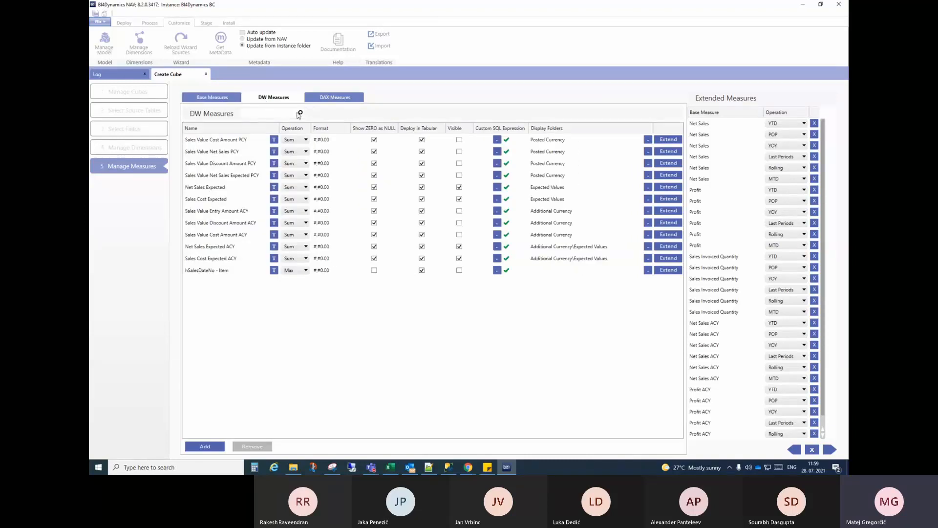
pyautogui.click(324, 100)
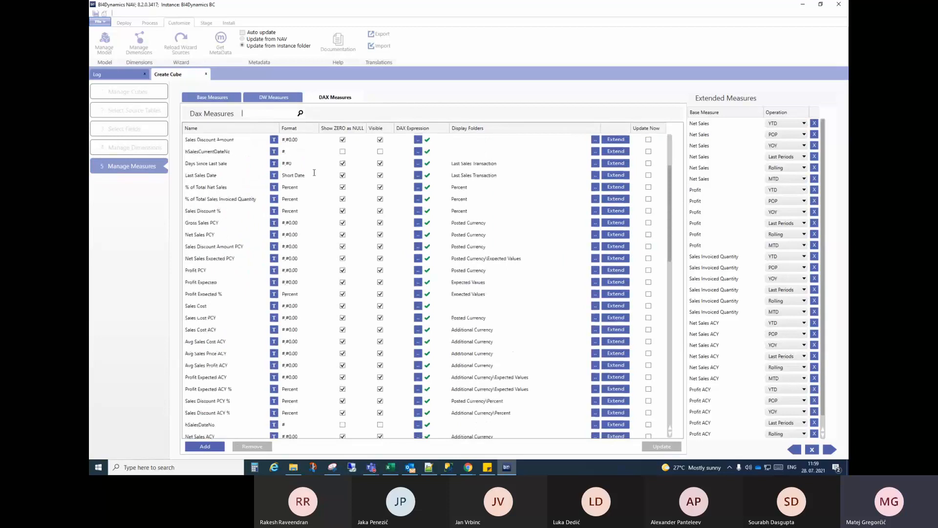
pyautogui.scroll(-5, 314, 176)
pyautogui.scroll(-5, 322, 218)
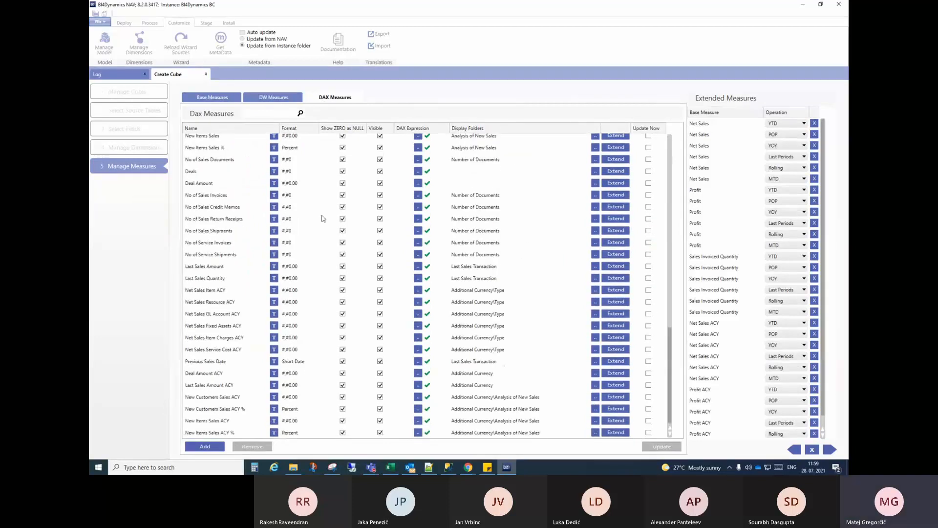
pyautogui.scroll(10, 323, 219)
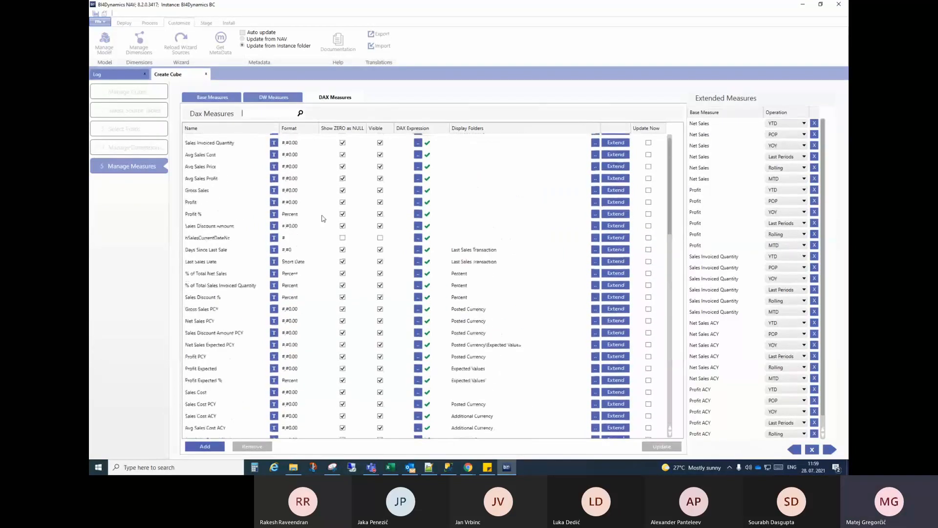
pyautogui.click(829, 449)
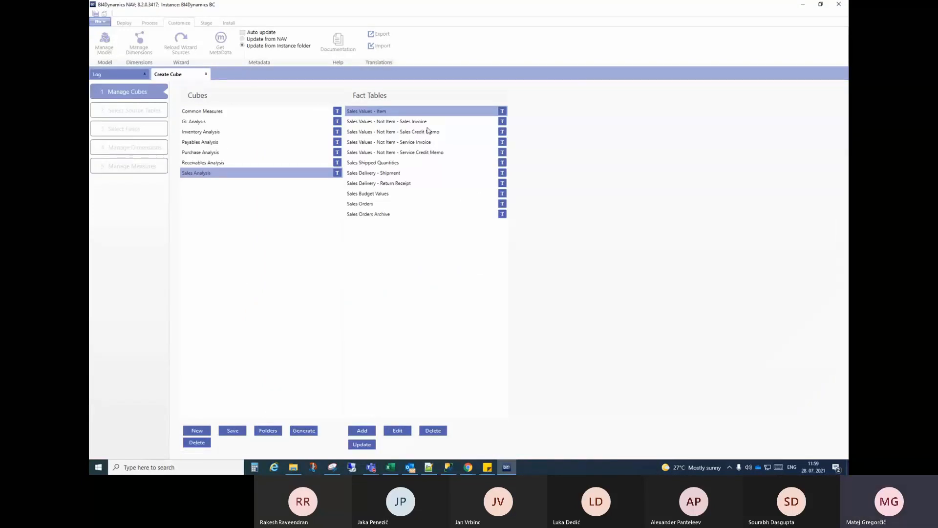
# Open GL Transactions of the GL Analysis cube for editing and show its selected and custom fields
pyautogui.click(205, 123)
pyautogui.click(362, 111)
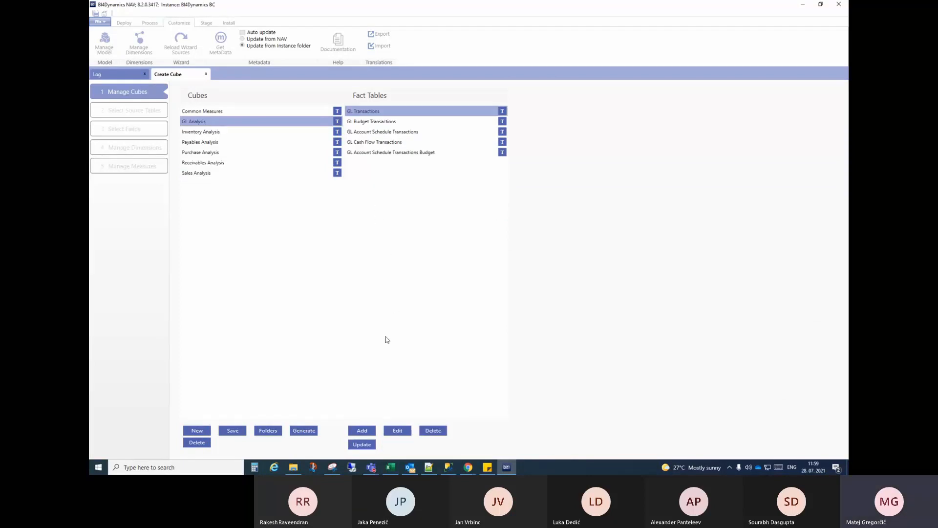
pyautogui.click(399, 432)
pyautogui.click(829, 449)
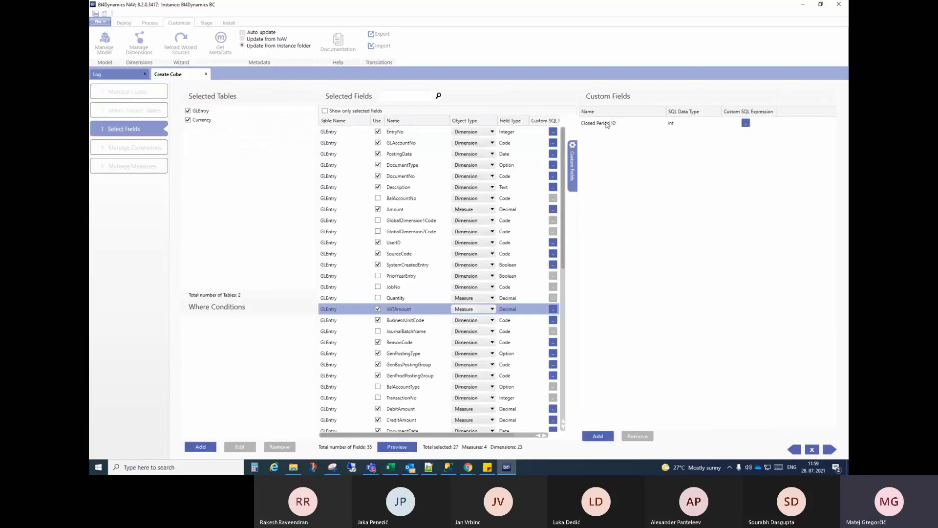
# Review the GL Transactions dimensions sourced globally, from custom definitions, from multiple tables and from fields
pyautogui.click(829, 450)
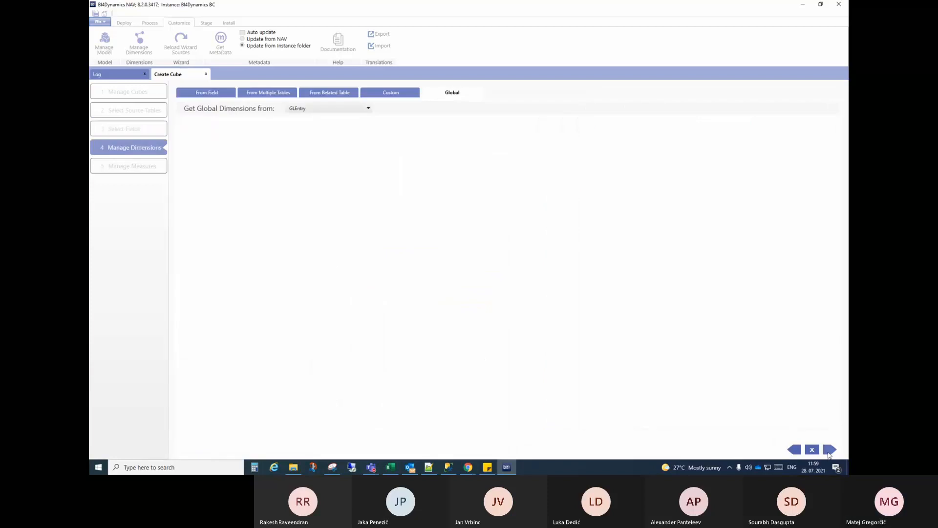
pyautogui.click(398, 93)
pyautogui.click(259, 92)
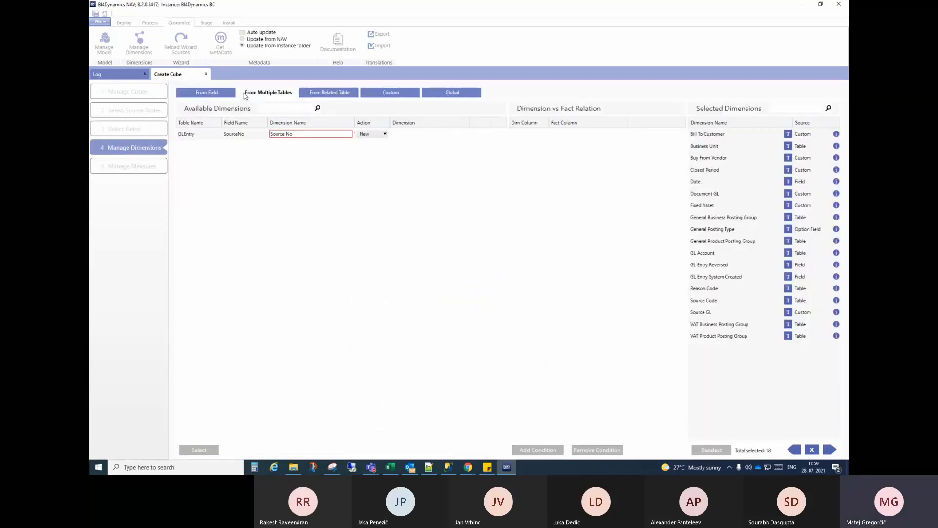
pyautogui.click(202, 92)
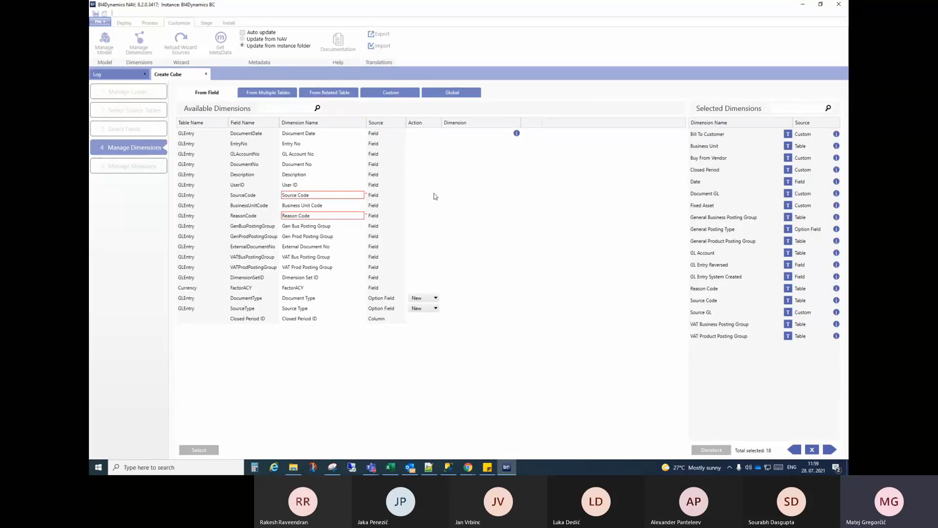
# Show the base measures of GL Transactions and examine the field-to-measure naming of GL Credit Amount and GL Net Change
pyautogui.click(830, 450)
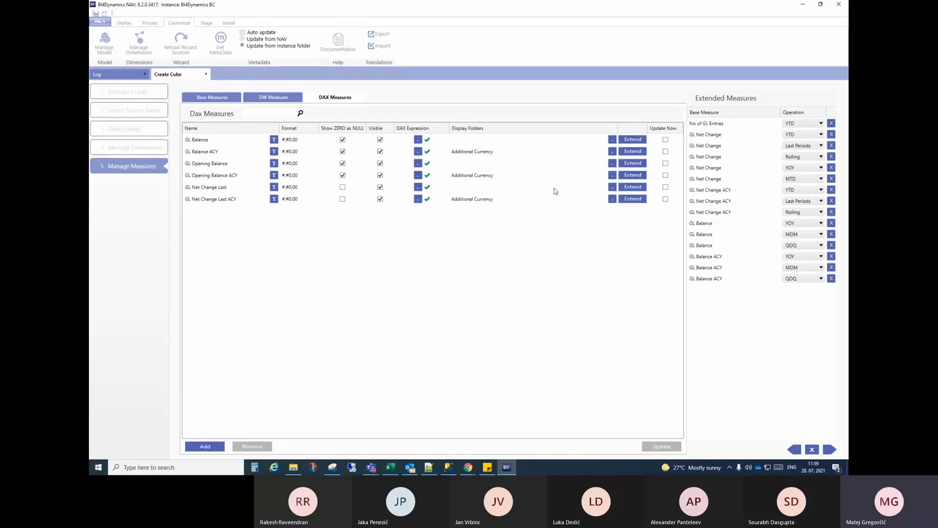
pyautogui.click(213, 97)
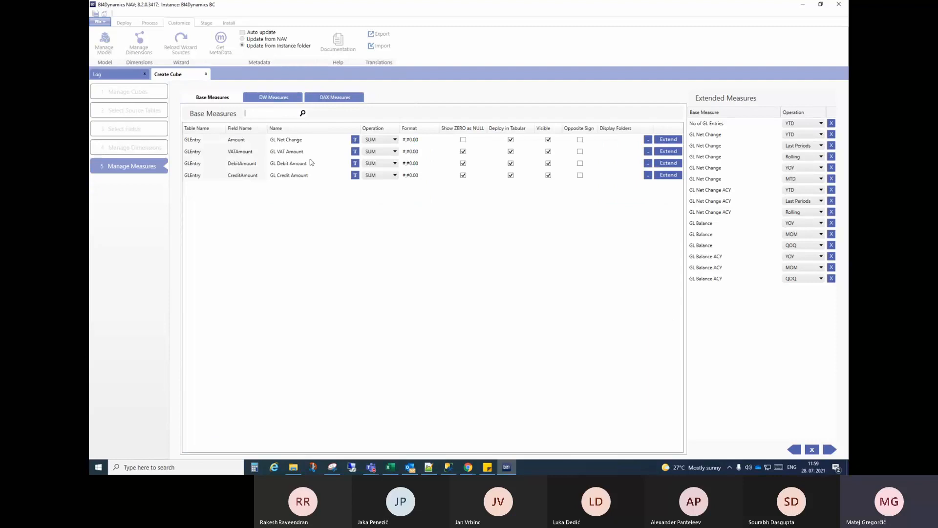
pyautogui.click(304, 175)
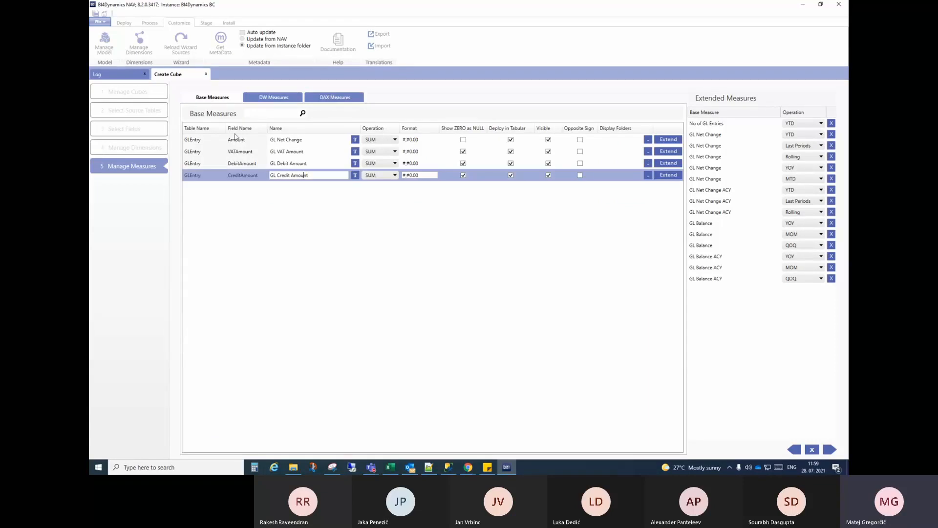
pyautogui.click(283, 140)
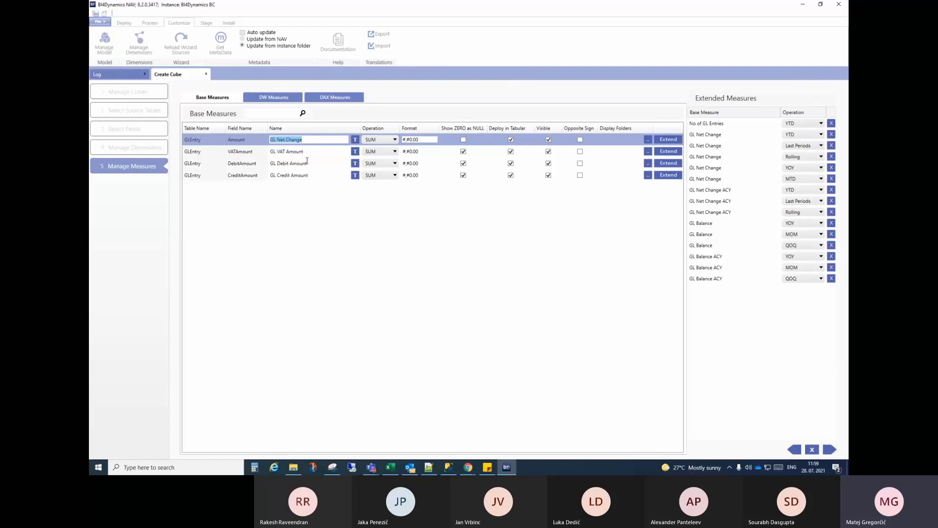
pyautogui.click(299, 140)
pyautogui.moveTo(298, 141); pyautogui.dragTo(271, 101)
# Review the DW measures of GL Transactions, including the zero-as-null setting of GL Net Change ACY, and return to the base measures
pyautogui.click(271, 99)
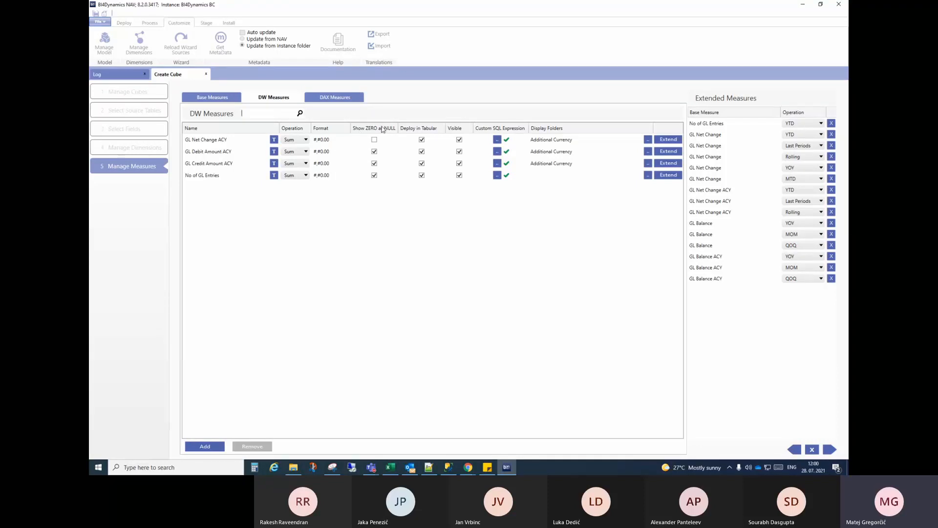
pyautogui.click(375, 141)
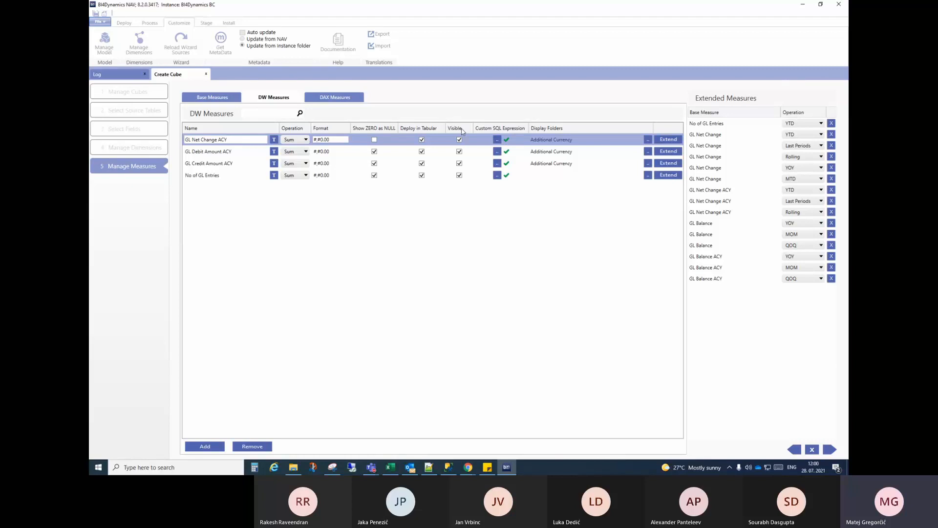
pyautogui.click(213, 98)
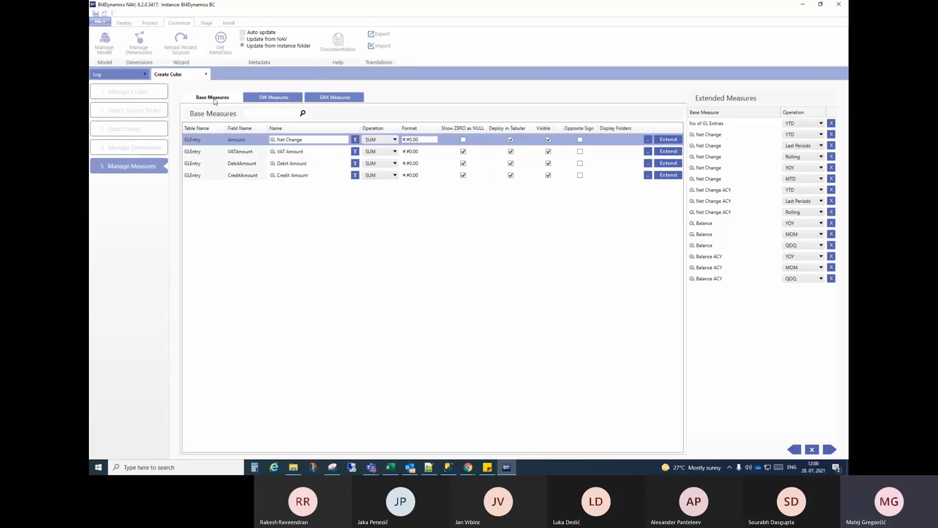
# Show the DW and DAX measures of GL Transactions and compare them with the PivotTable measures in Excel
pyautogui.click(260, 98)
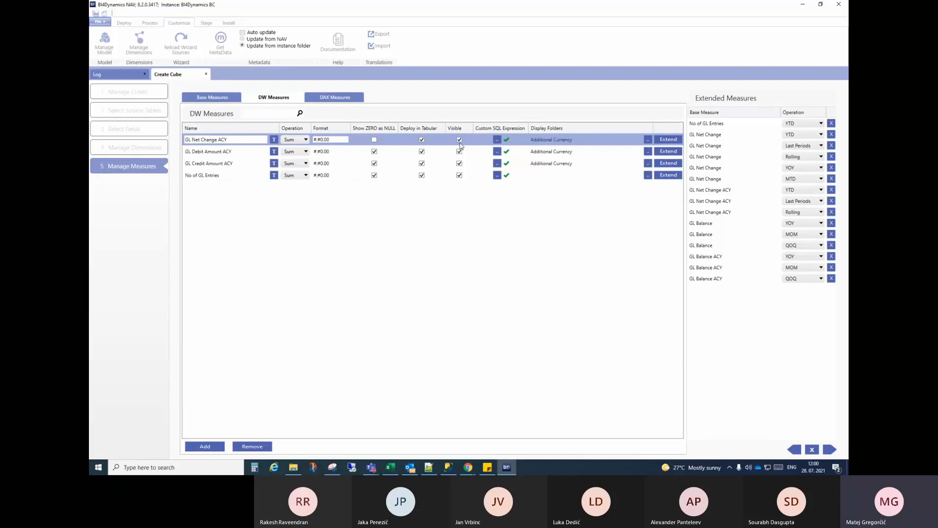
pyautogui.click(335, 98)
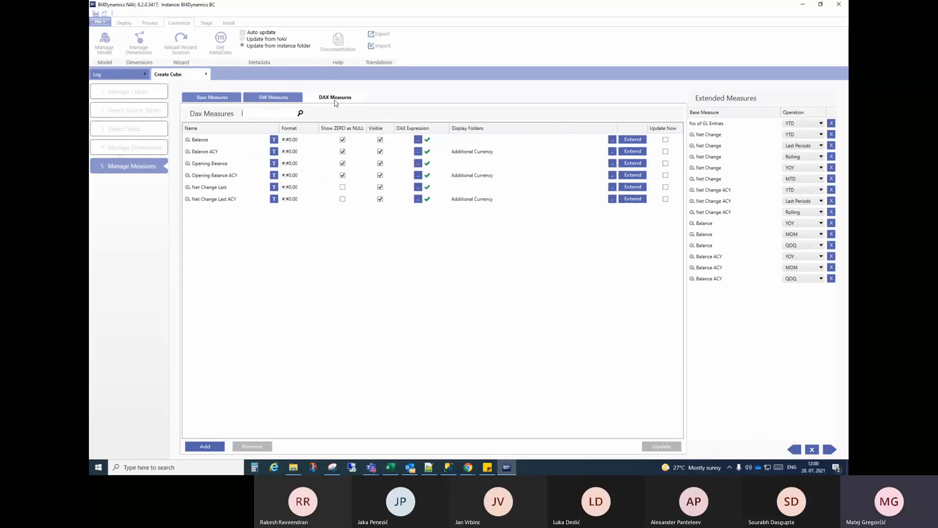
pyautogui.click(275, 98)
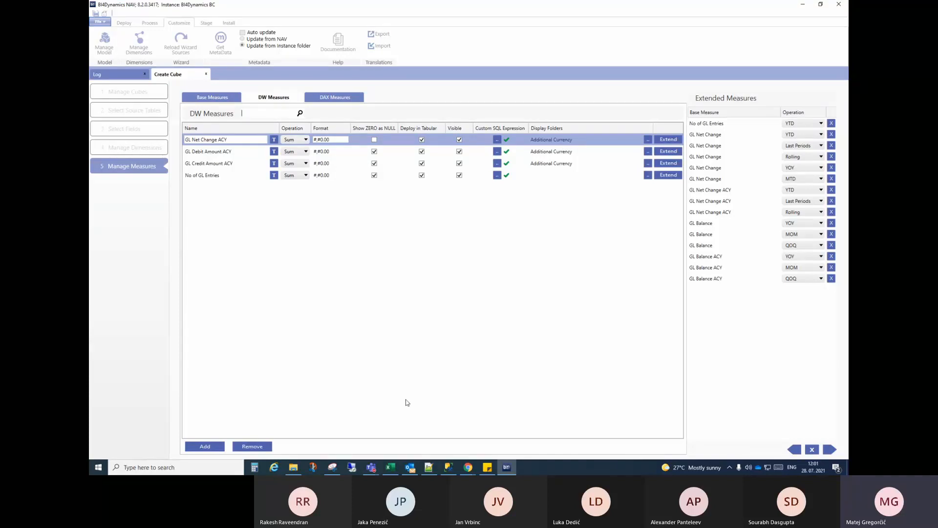
pyautogui.click(390, 467)
pyautogui.scroll(10, 650, 184)
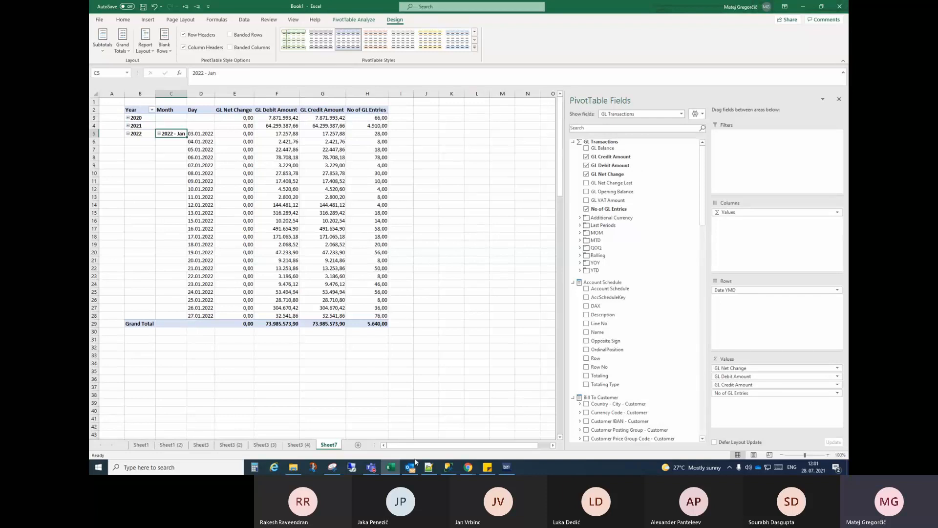
pyautogui.click(506, 467)
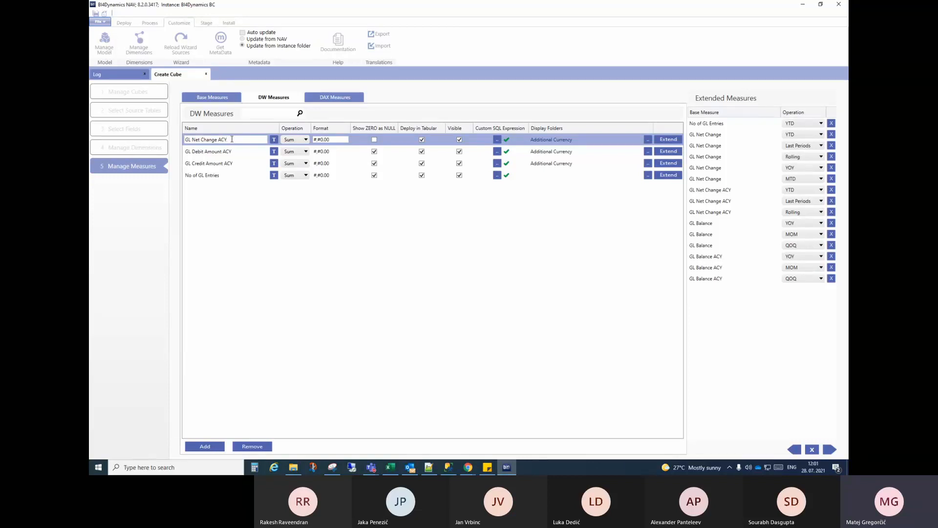
# Compare the naming of base measure GL Net Change with DW measure GL Net Change ACY
pyautogui.click(213, 100)
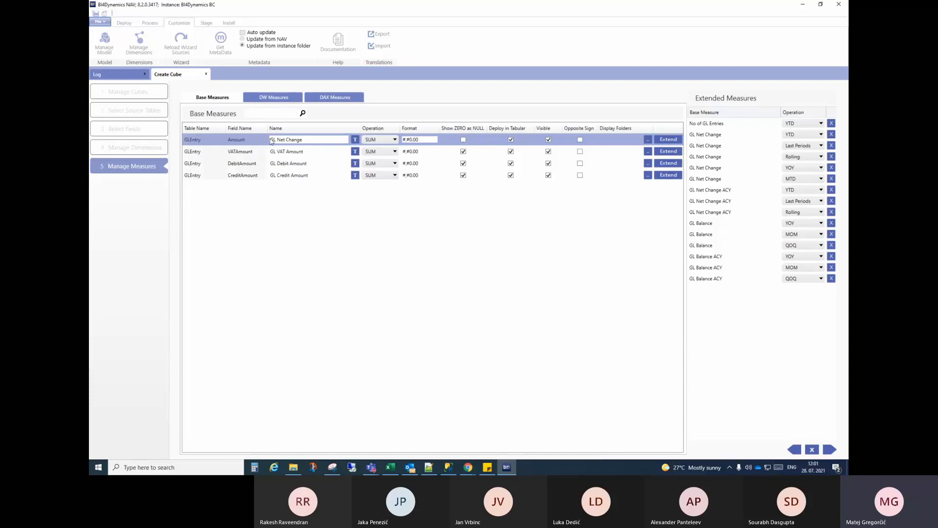
pyautogui.moveTo(270, 140)
pyautogui.mouseDown()
pyautogui.moveTo(308, 140)
pyautogui.moveTo(267, 141)
pyautogui.mouseUp()
pyautogui.click(307, 141)
pyautogui.click(269, 98)
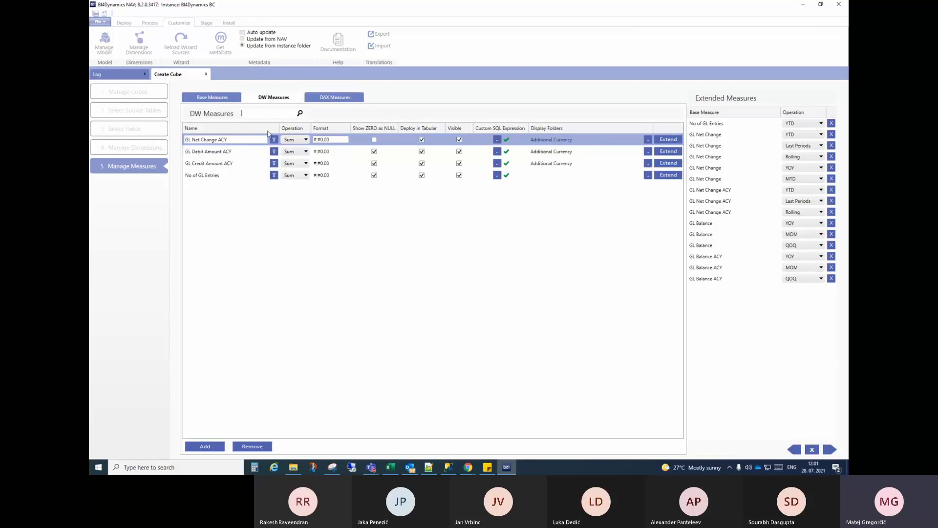
pyautogui.doubleClick(227, 141)
pyautogui.click(232, 140)
# Expand the Additional Currency folder in Excel and compare it with the display folders of the ACY measures in BI4Dynamics
pyautogui.hotkey('alt', 'Tab')
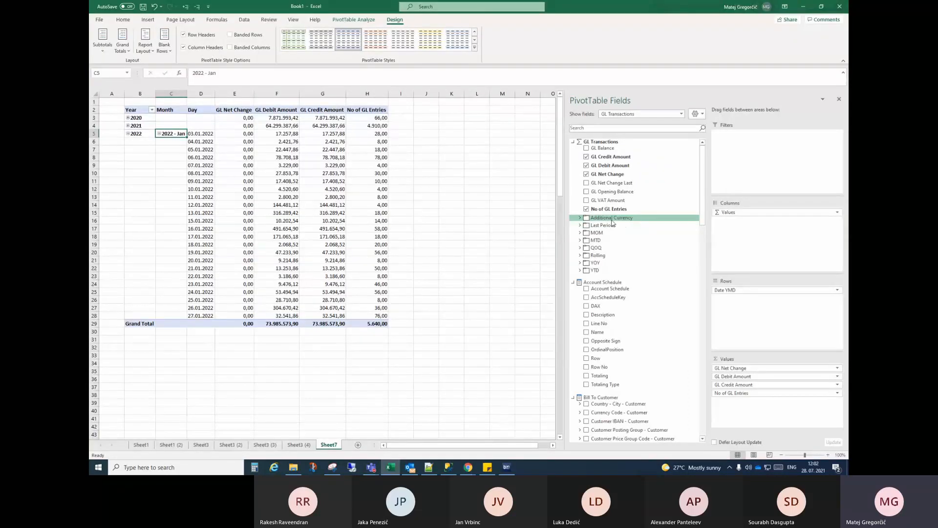
pyautogui.click(580, 218)
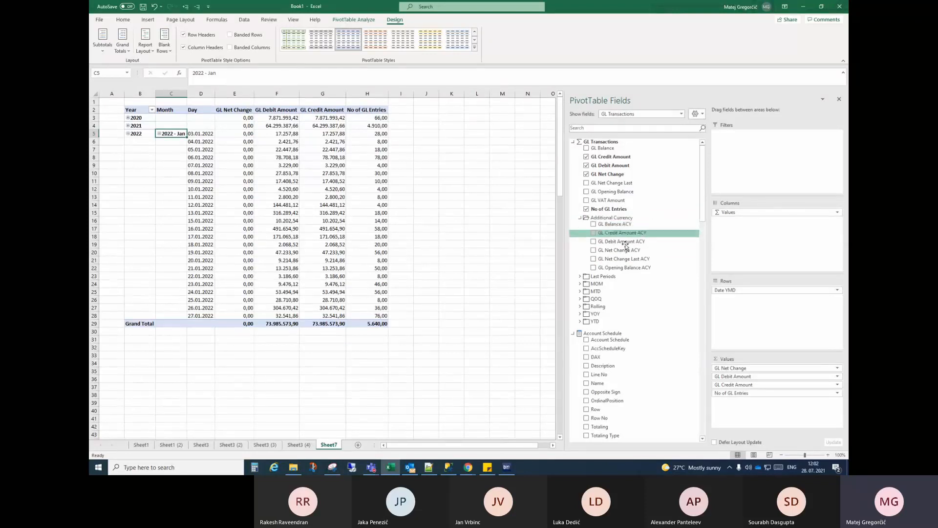
pyautogui.click(507, 468)
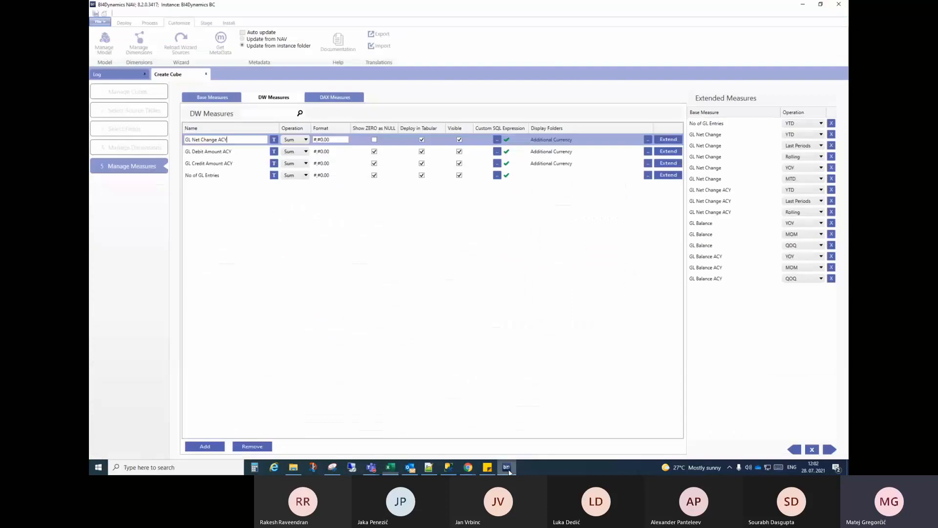
pyautogui.click(551, 168)
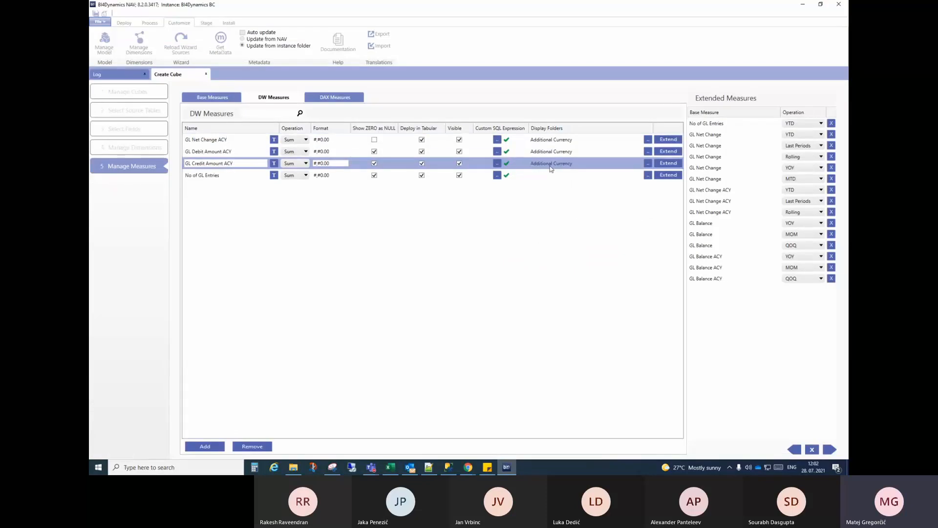
pyautogui.click(554, 155)
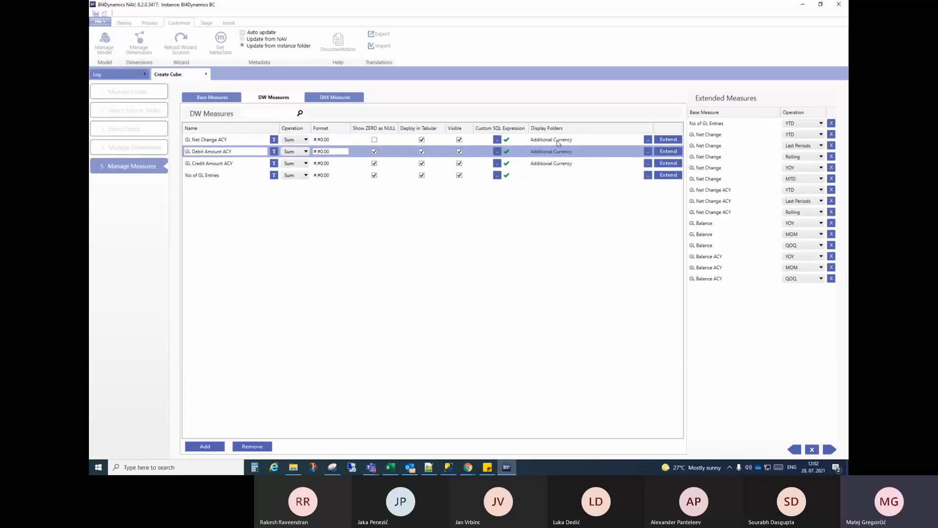
pyautogui.click(558, 142)
# Examine the display folders that can be assigned to GL Net Change ACY and close the dialog without applying
pyautogui.click(647, 140)
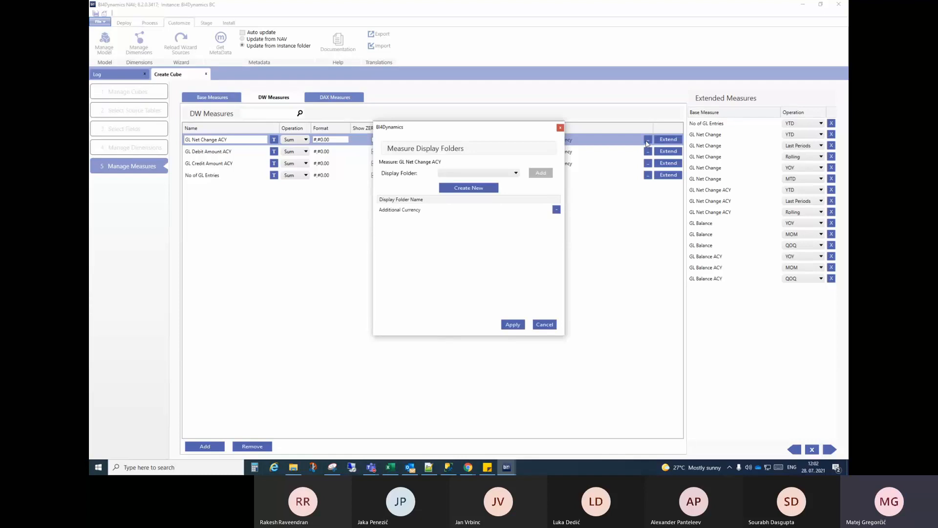
pyautogui.click(482, 174)
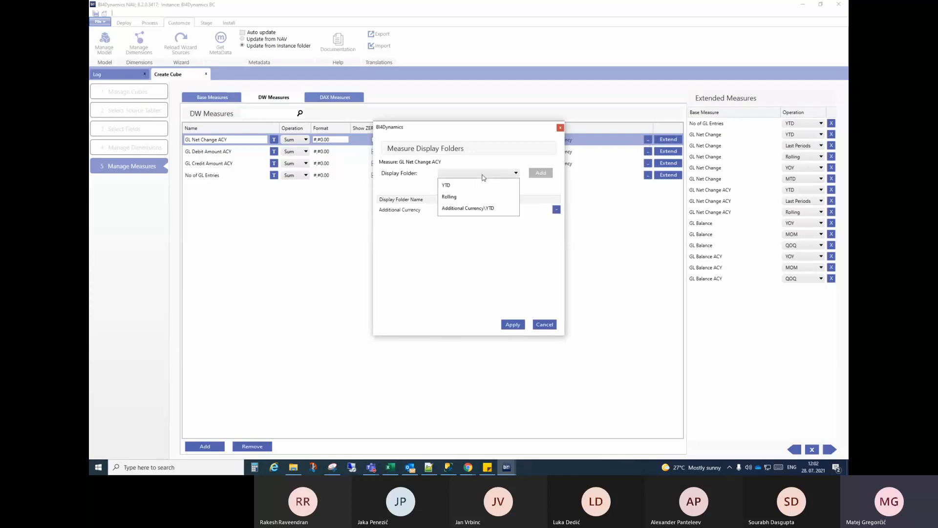
pyautogui.click(497, 162)
pyautogui.click(559, 128)
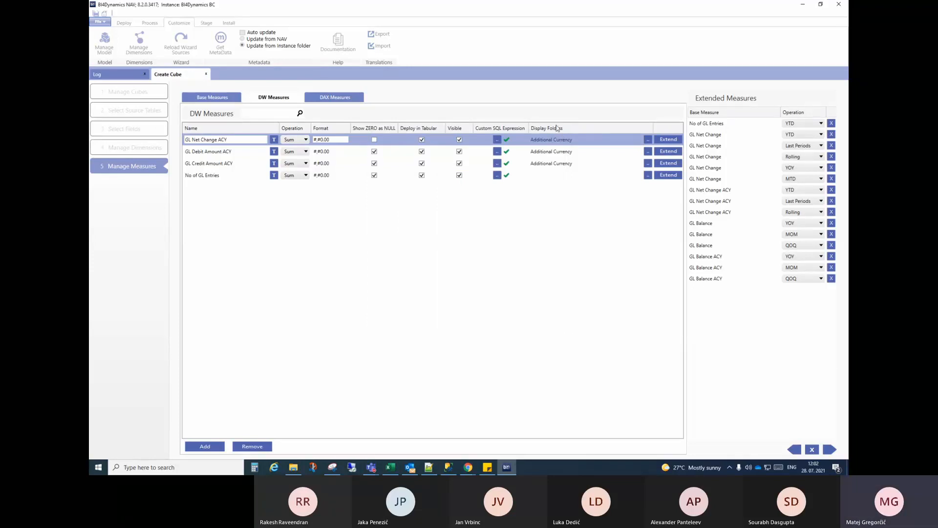
# Review the DAX, DW and base measures in turn alongside the extended measures, finishing on the base measures
pyautogui.click(334, 97)
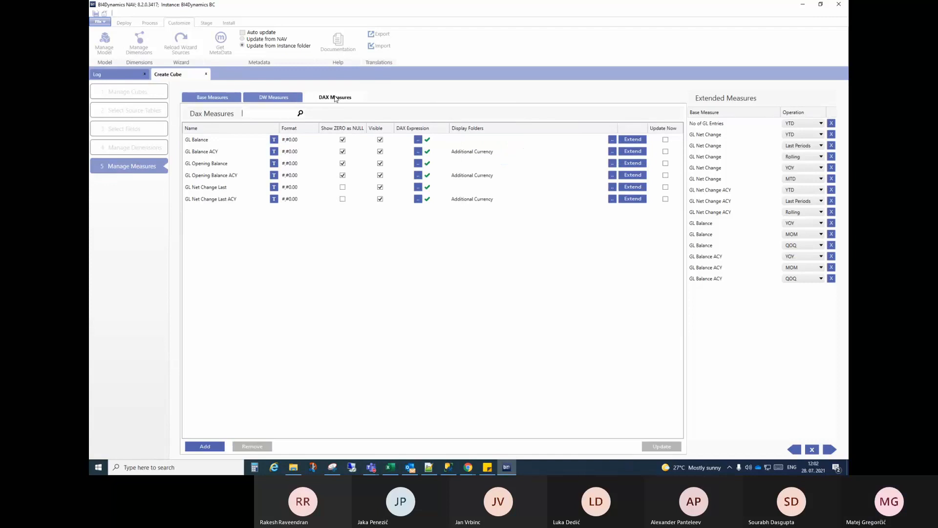
pyautogui.click(272, 99)
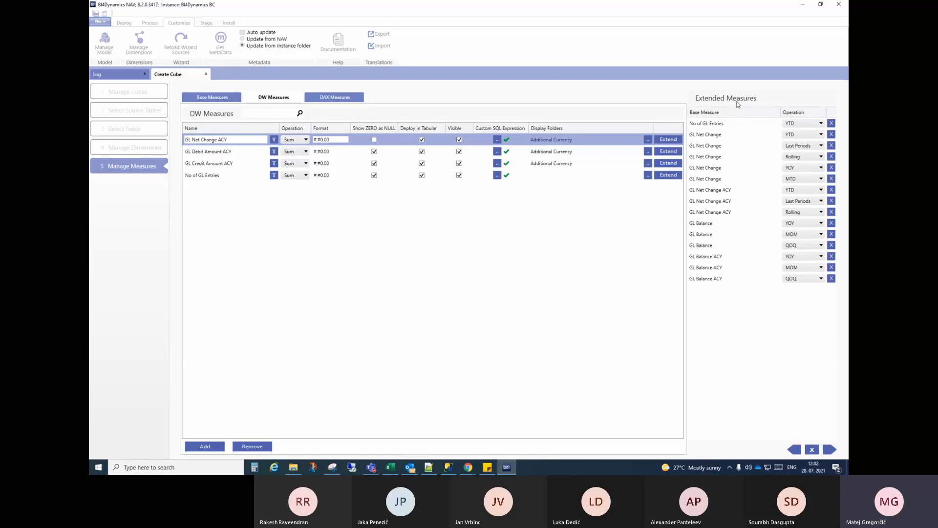
pyautogui.click(215, 97)
pyautogui.click(273, 97)
pyautogui.click(319, 98)
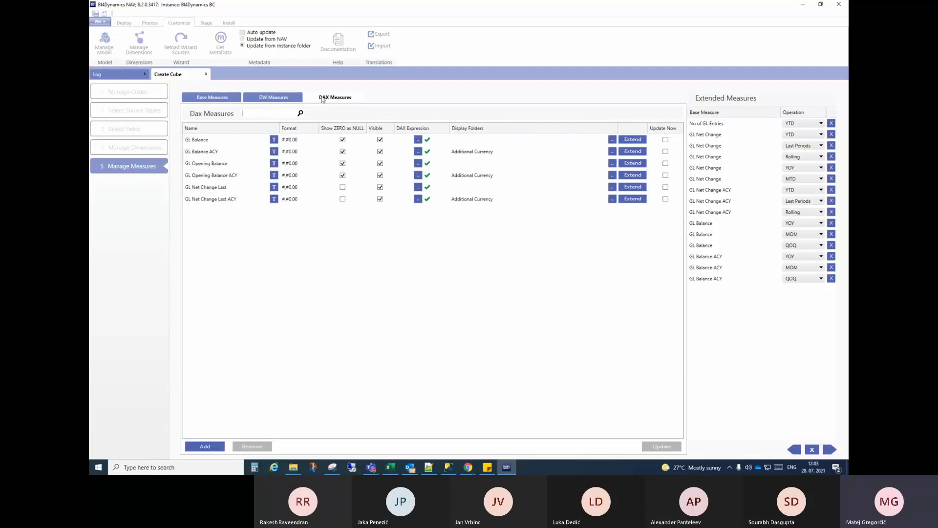
pyautogui.click(238, 102)
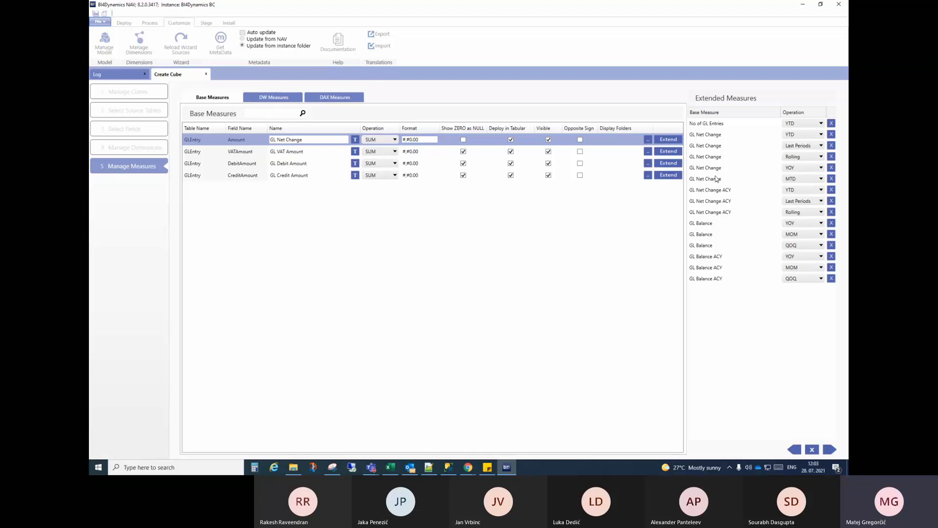
# Extend base measure GL Net Change with an additional YTD measure
pyautogui.click(731, 138)
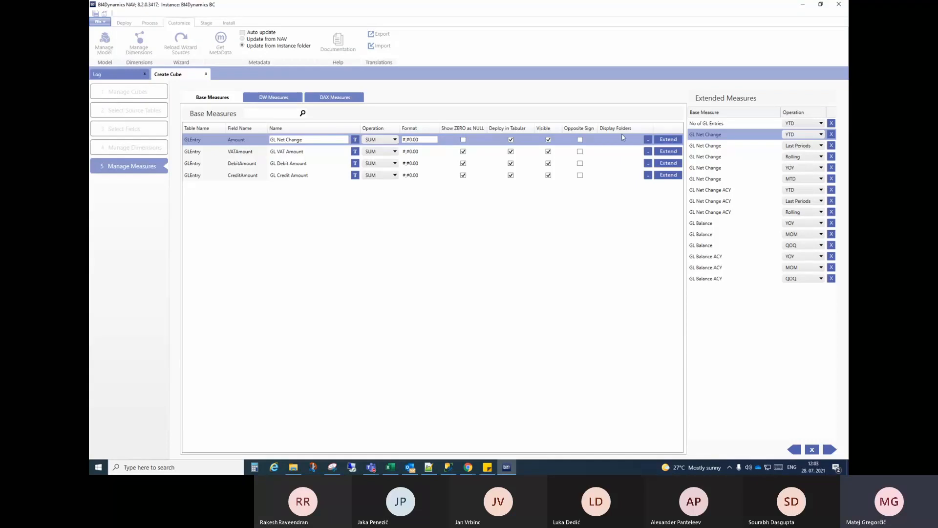
pyautogui.click(667, 140)
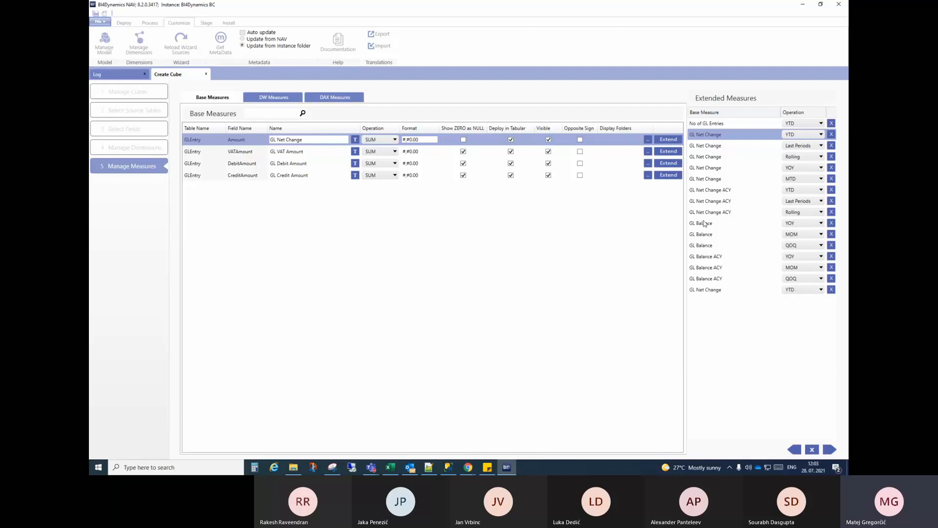
pyautogui.click(713, 291)
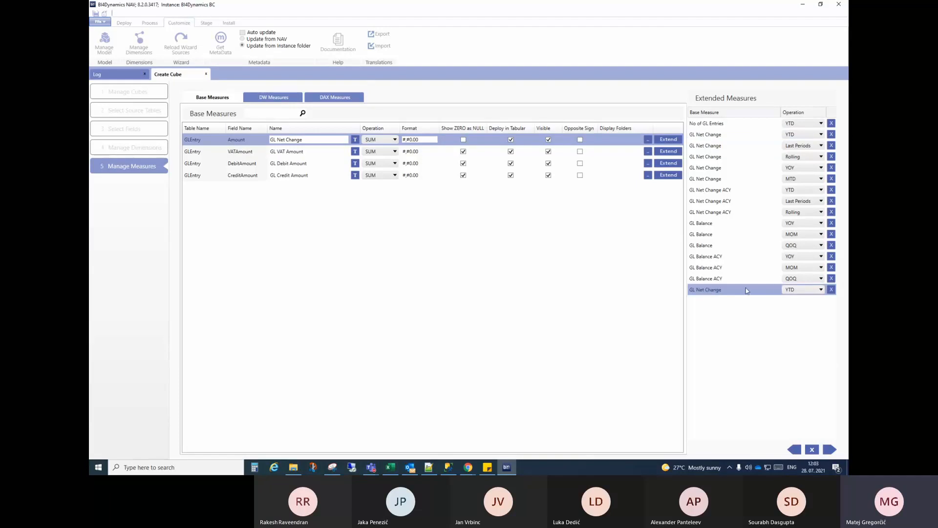
# Add four further extended measures based on GL Net Change and delete four of the duplicate entries
pyautogui.click(671, 140)
pyautogui.click(671, 141)
pyautogui.click(671, 140)
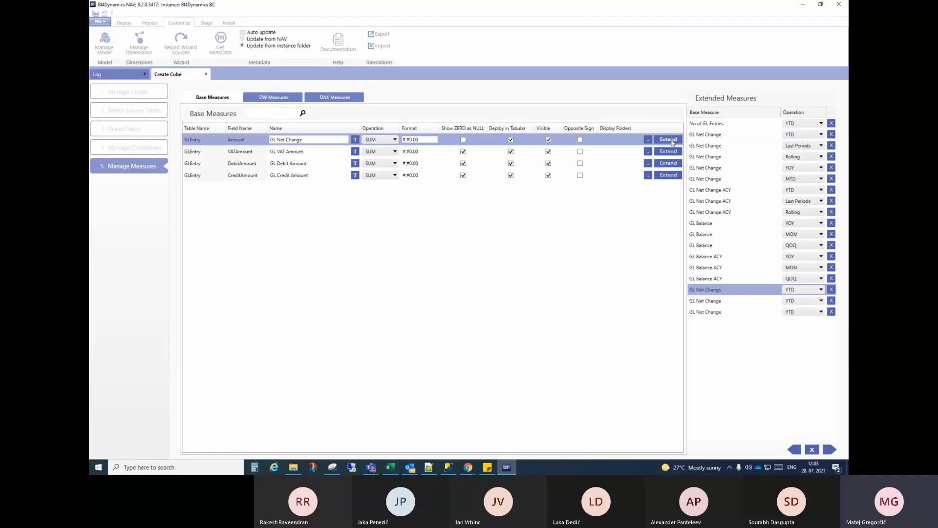
pyautogui.click(671, 140)
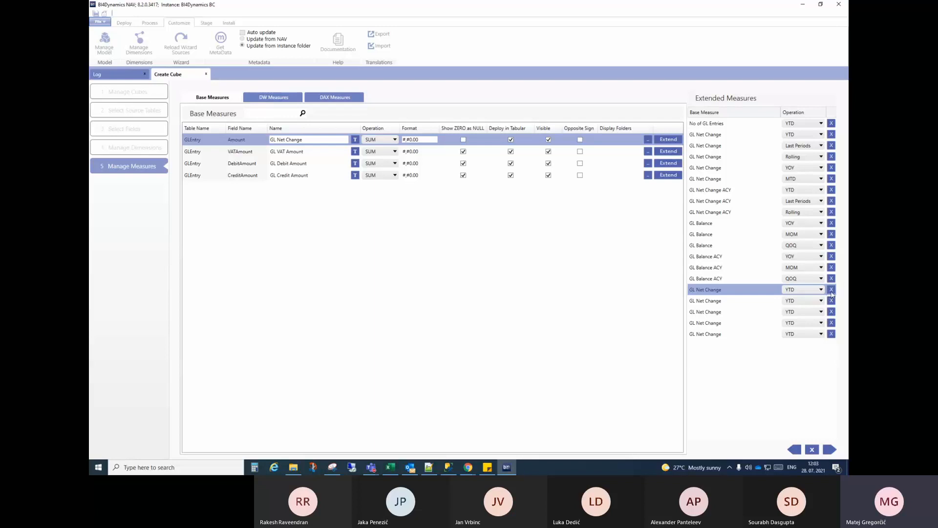
pyautogui.click(831, 290)
pyautogui.click(831, 292)
pyautogui.click(831, 291)
pyautogui.click(831, 291)
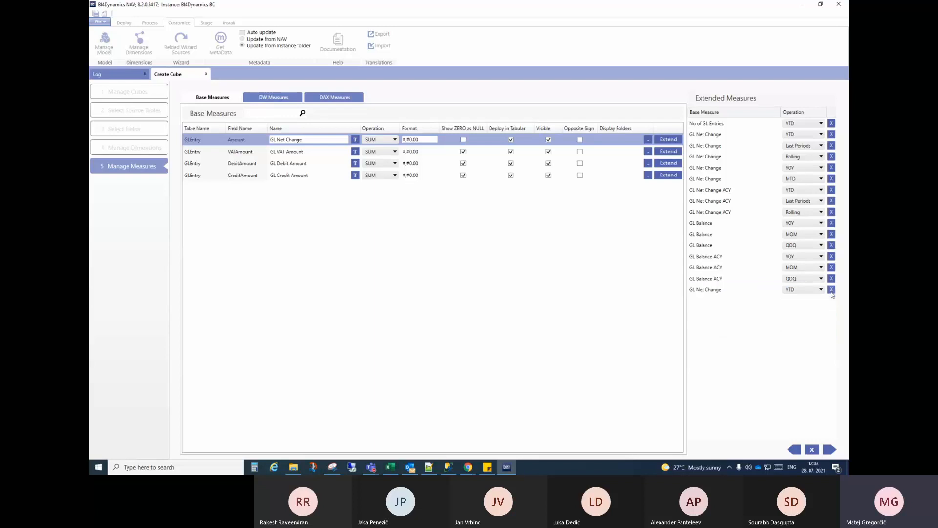
# Examine the time operations available for the newly added GL Net Change extended measure
pyautogui.click(816, 292)
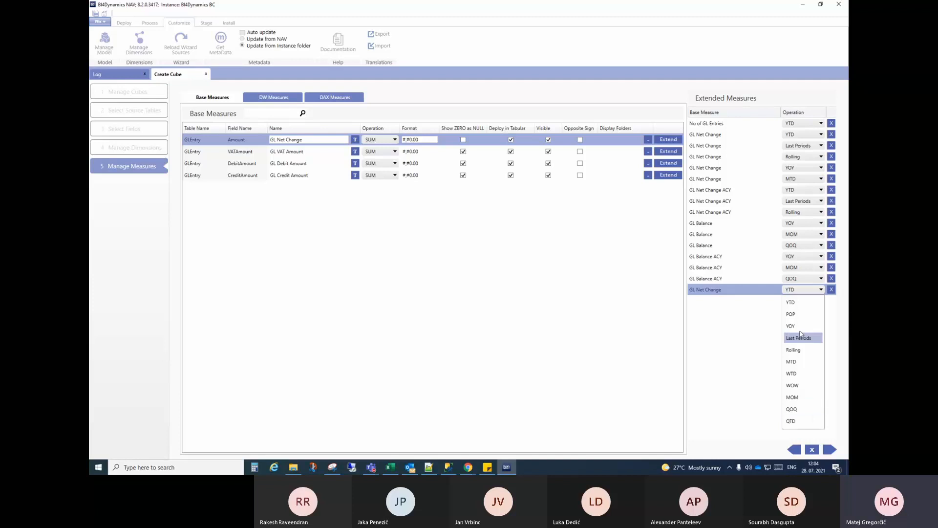
pyautogui.click(801, 293)
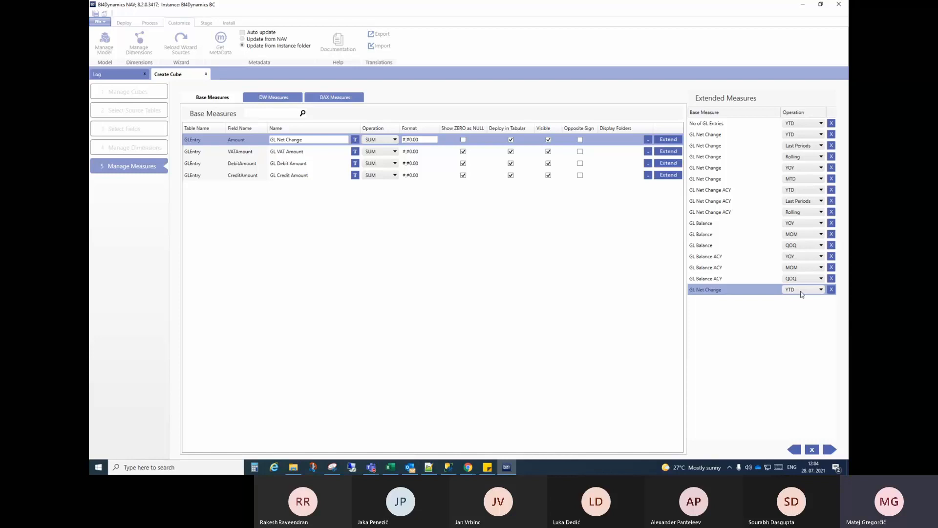
pyautogui.click(804, 291)
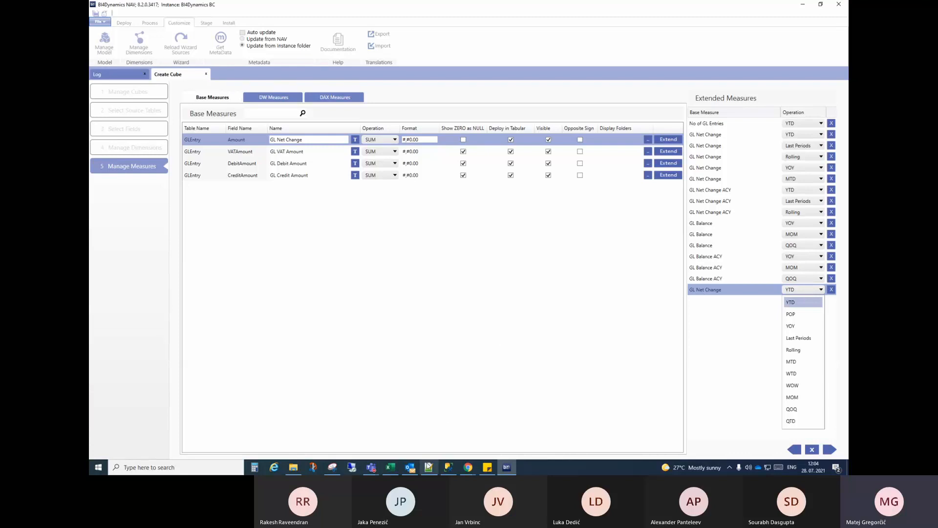
# Switch to Excel and reduce the PivotTable to GL Net Change only, removing the other values and the Date YMD rows
pyautogui.moveTo(400, 468)
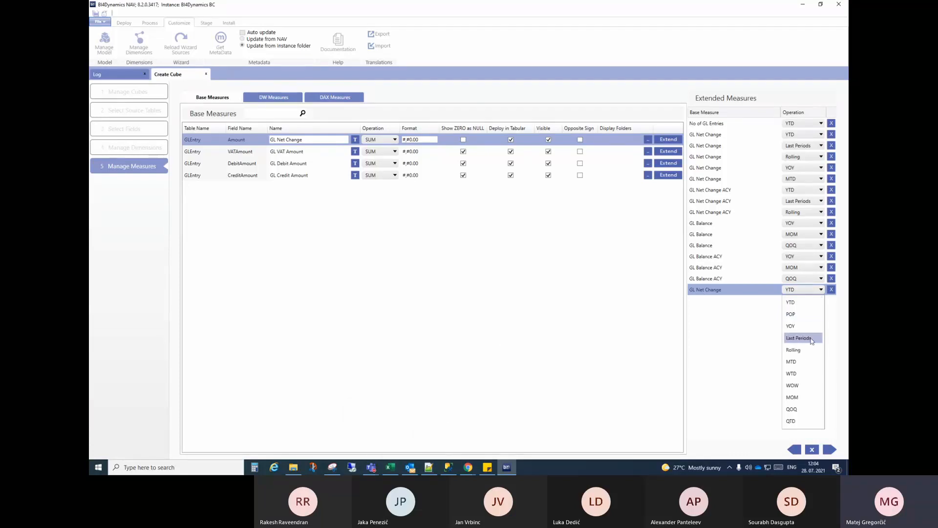
pyautogui.click(391, 467)
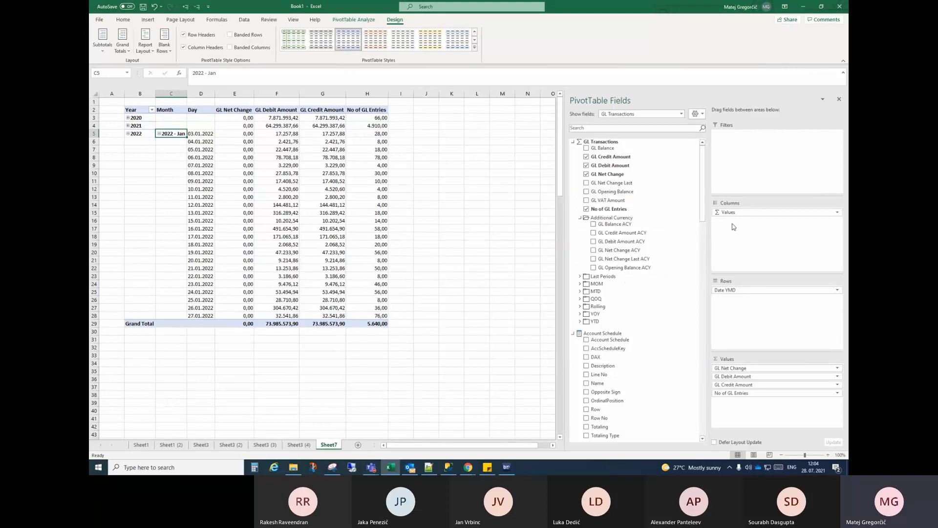
pyautogui.moveTo(731, 212); pyautogui.dragTo(425, 219)
pyautogui.click(586, 175)
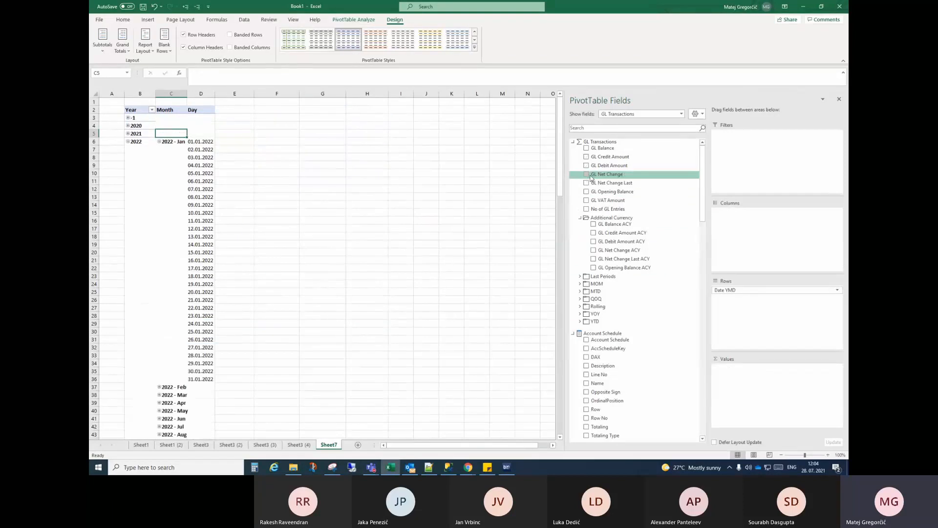
pyautogui.moveTo(746, 290); pyautogui.dragTo(455, 228)
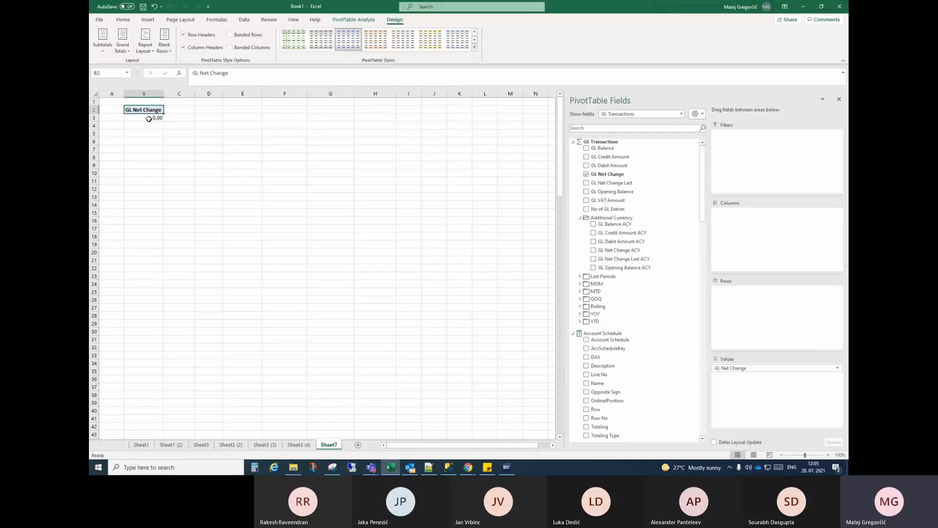
# Collapse the Additional Currency folder and examine the GL Net Change measures in the Last Periods folder
pyautogui.click(580, 218)
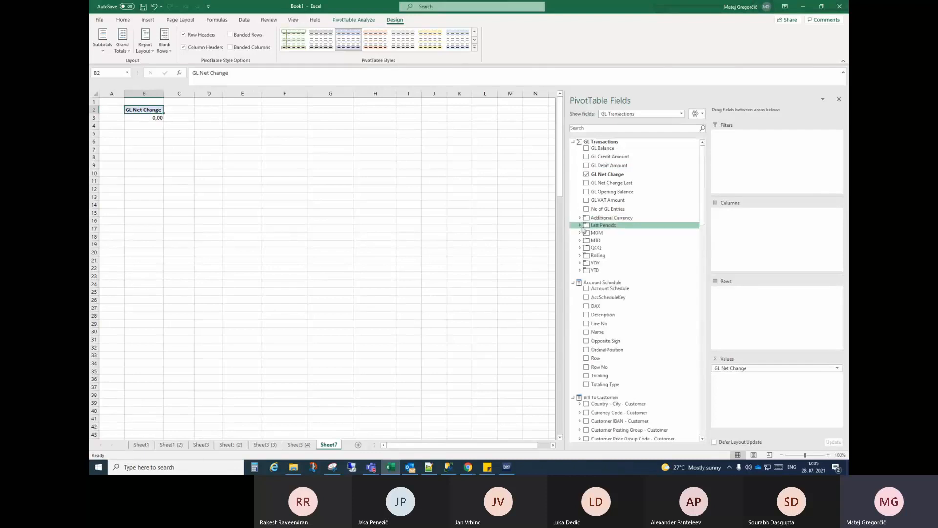
pyautogui.click(581, 226)
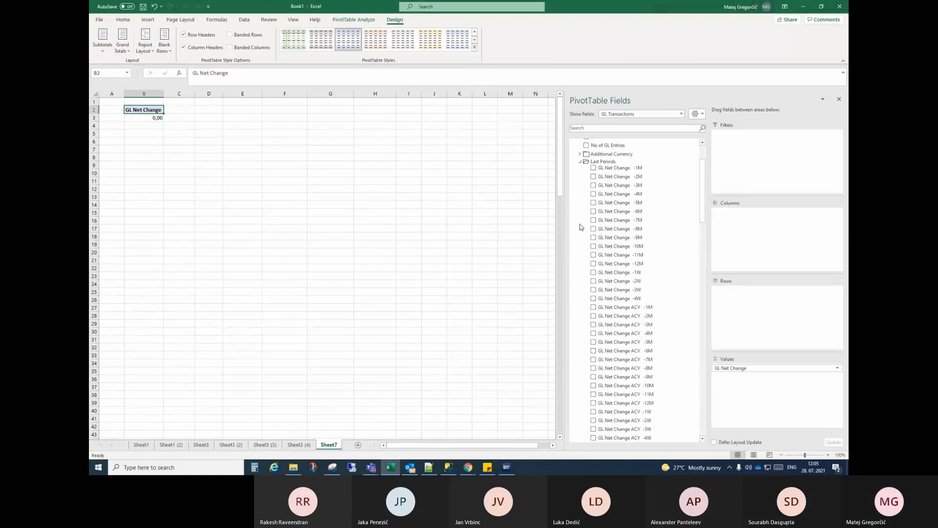
pyautogui.click(580, 162)
pyautogui.scroll(2, 584, 169)
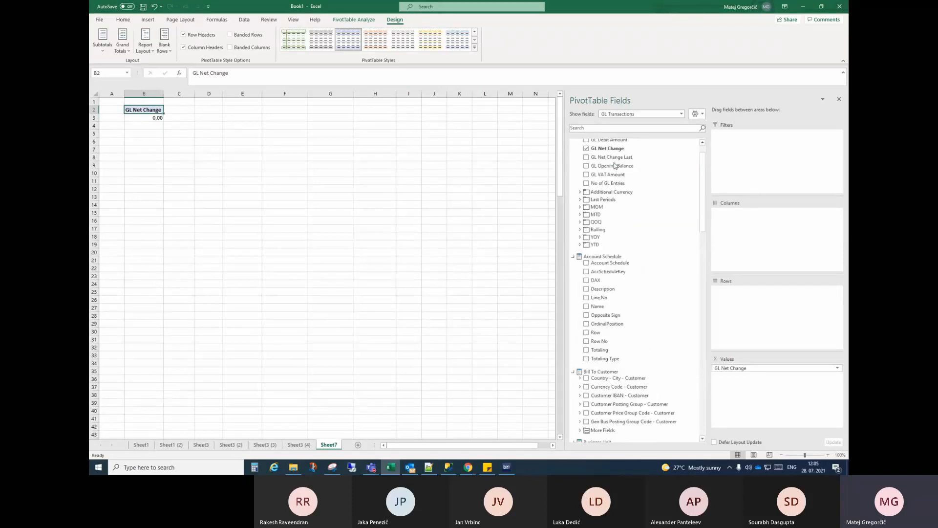
# Add the GL Net Change -1M, -2M and -3M measures from the Last Periods folder to the PivotTable
pyautogui.click(581, 200)
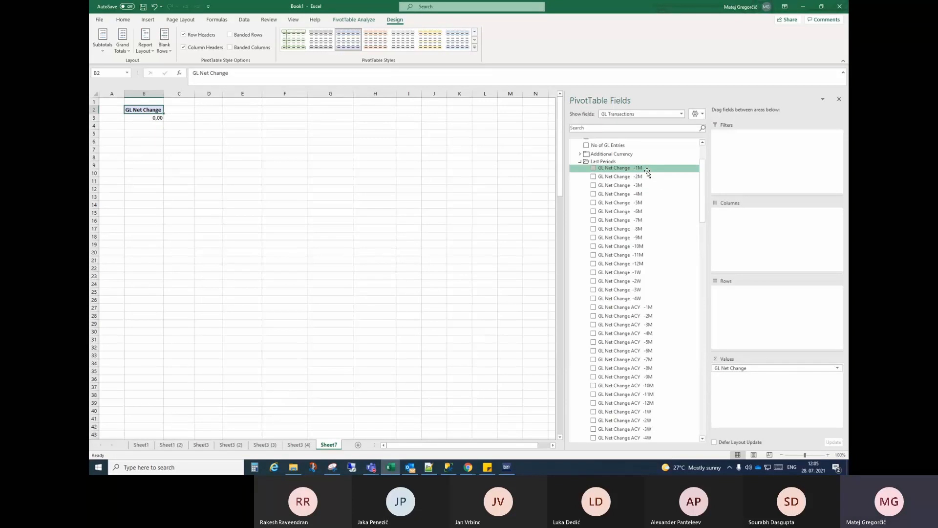
pyautogui.click(593, 168)
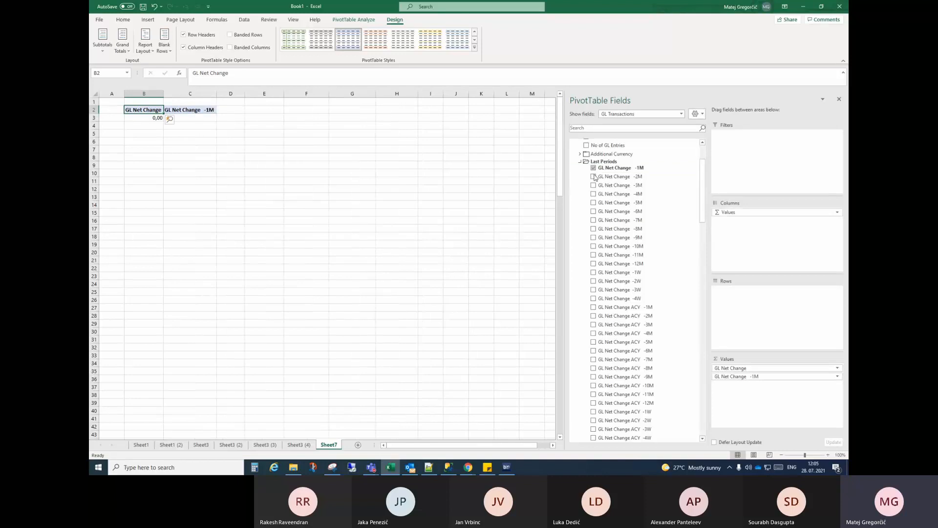
pyautogui.click(593, 176)
pyautogui.click(593, 186)
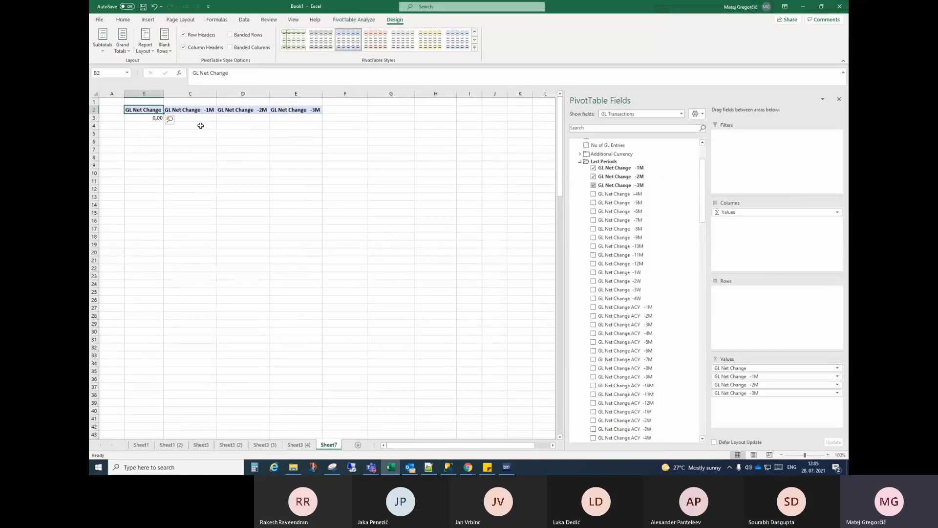
pyautogui.click(290, 117)
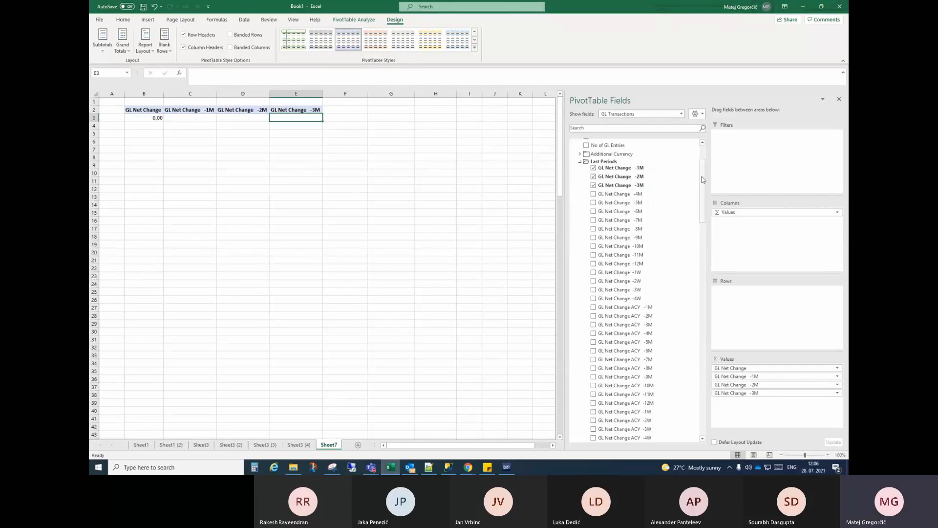
# Add Date YMD to the PivotTable rows and expand 2020, 2021 and 2022 to months
pyautogui.moveTo(703, 179); pyautogui.dragTo(696, 300)
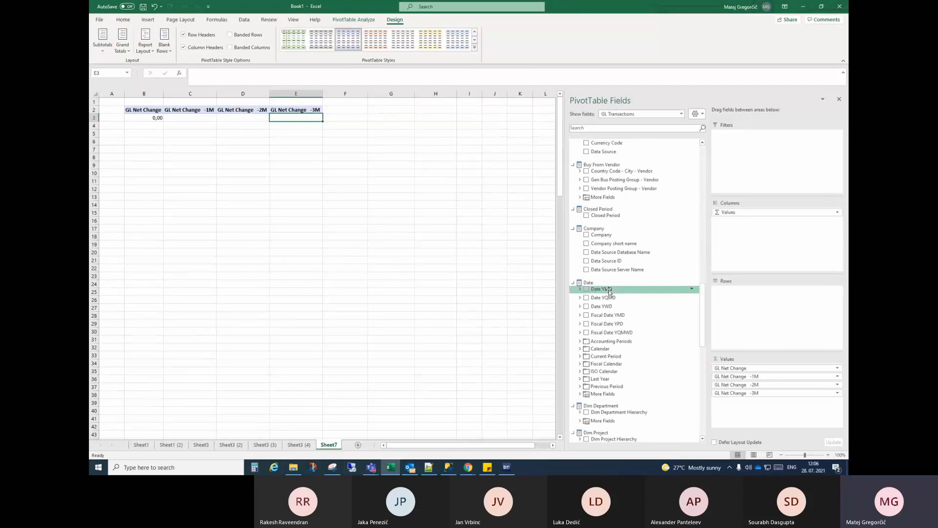
pyautogui.moveTo(609, 292); pyautogui.dragTo(737, 307)
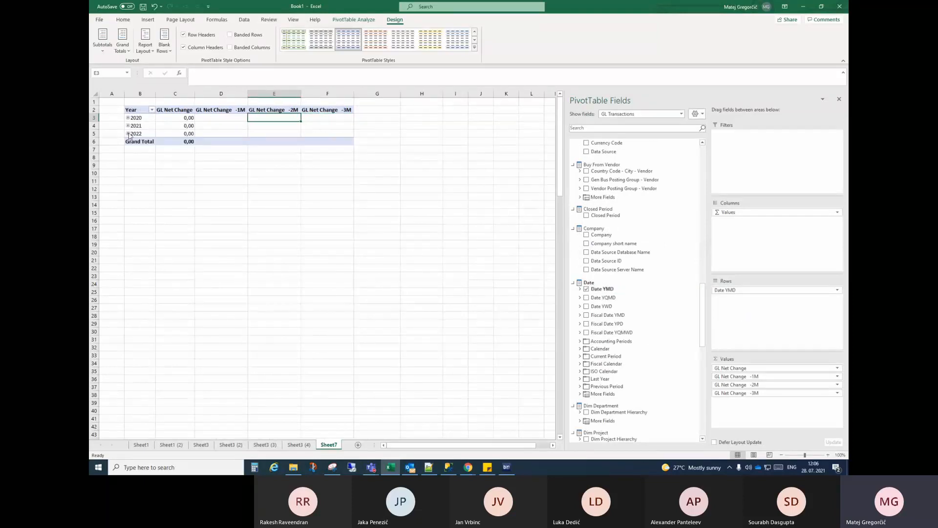
pyautogui.click(127, 126)
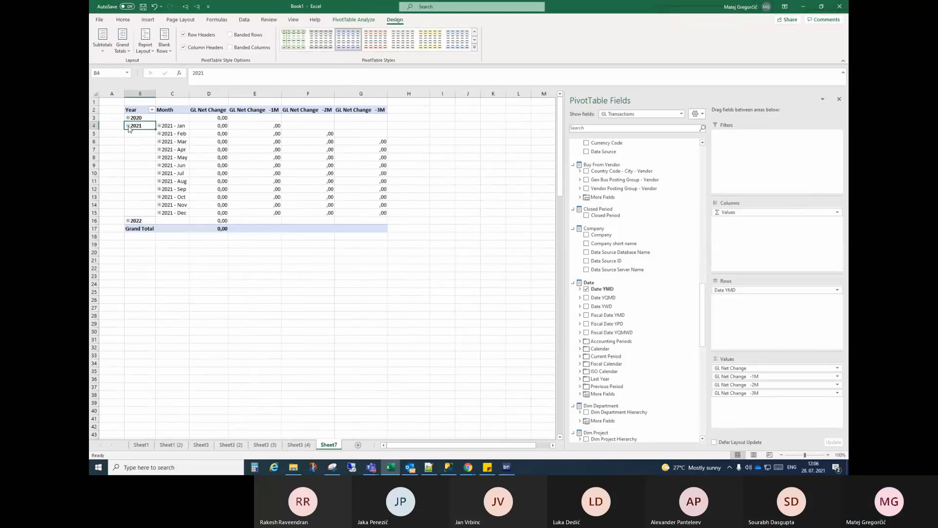
pyautogui.click(126, 117)
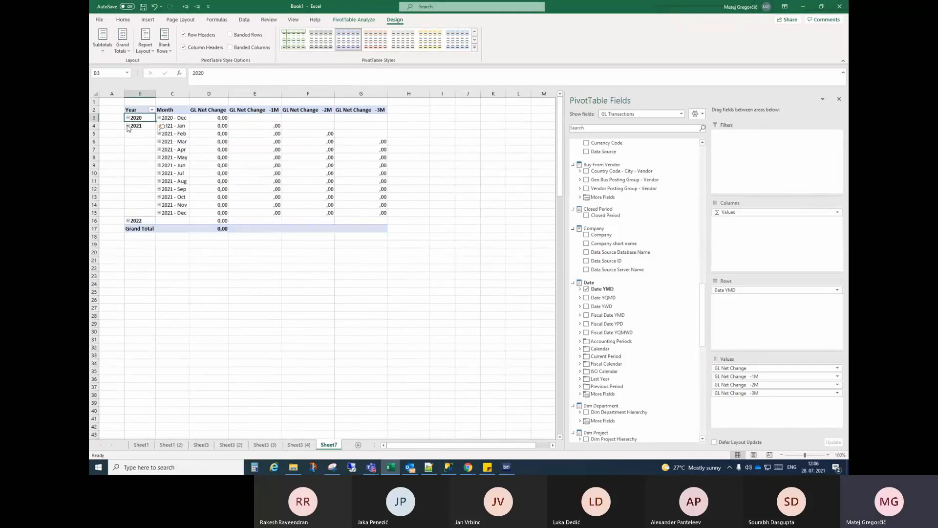
pyautogui.click(127, 220)
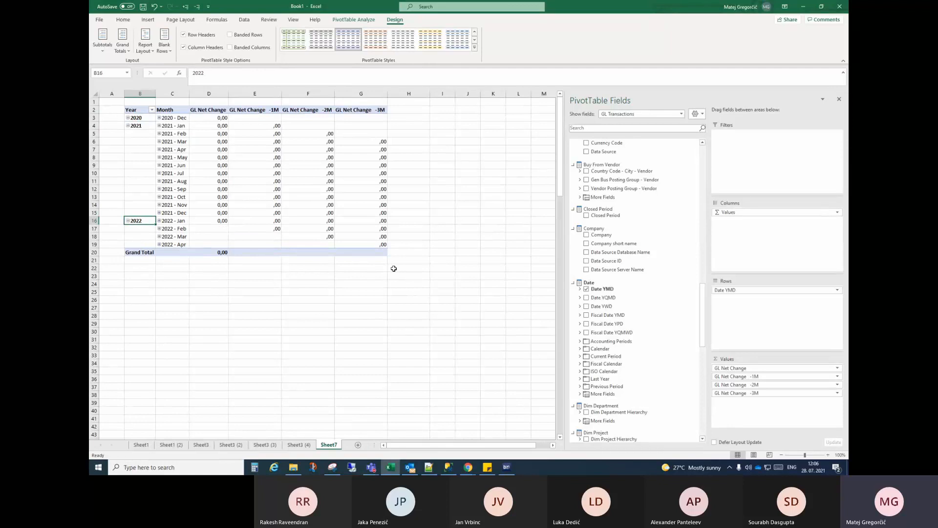
# Switch to Sheet3 (4) and delete columns A to D, which hold the Customer IBAN PivotTable
pyautogui.moveTo(397, 267); pyautogui.dragTo(138, 112)
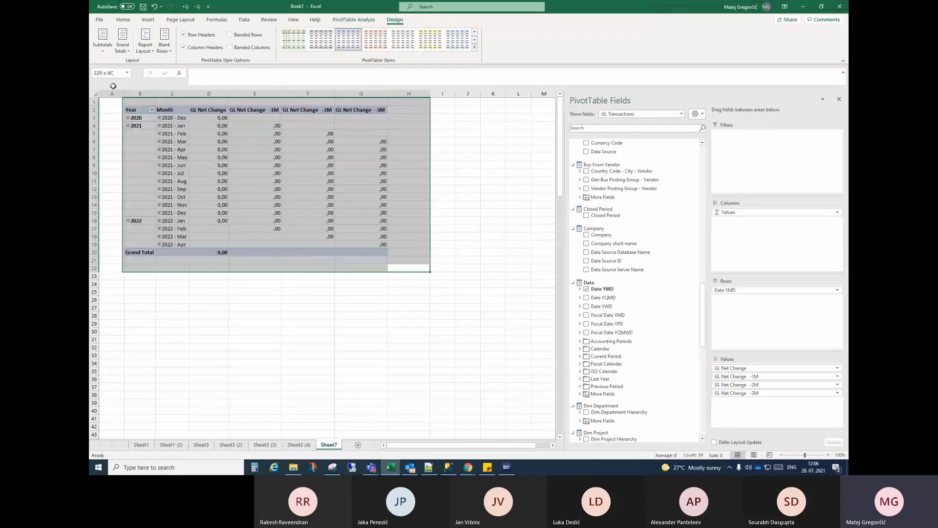
pyautogui.rightClick(138, 112)
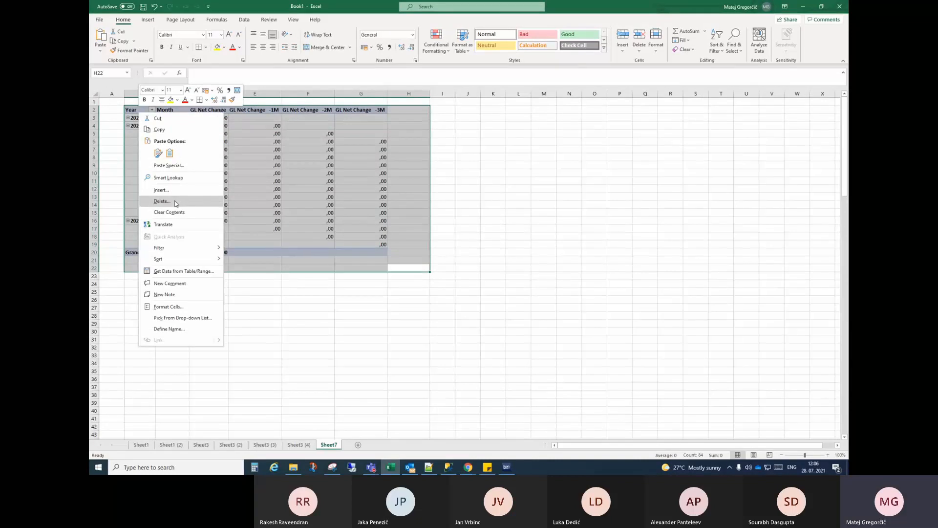
pyautogui.click(301, 446)
pyautogui.click(302, 447)
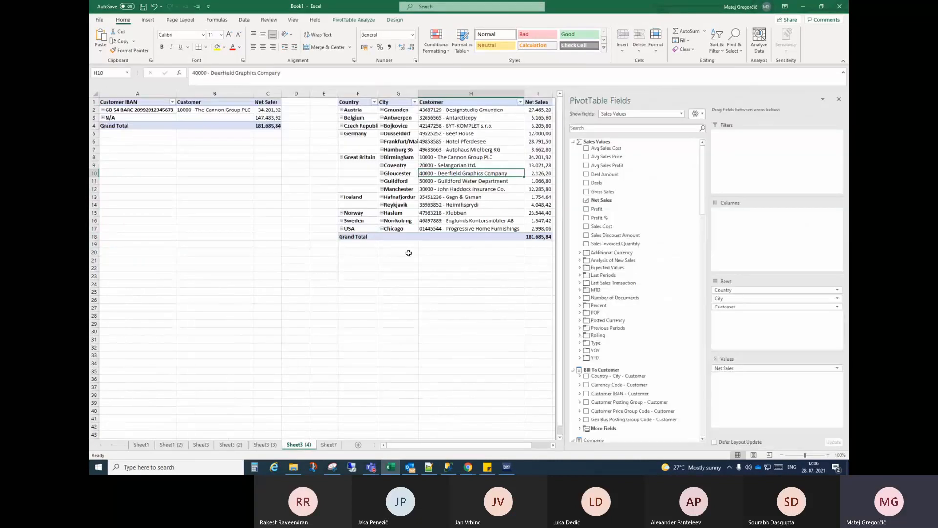
pyautogui.click(471, 149)
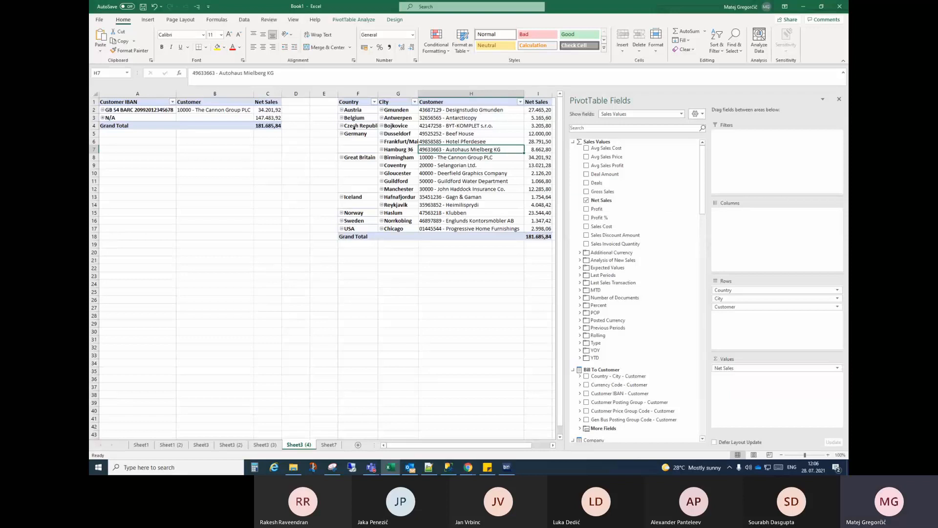
pyautogui.moveTo(307, 94); pyautogui.dragTo(149, 134)
pyautogui.rightClick(149, 134)
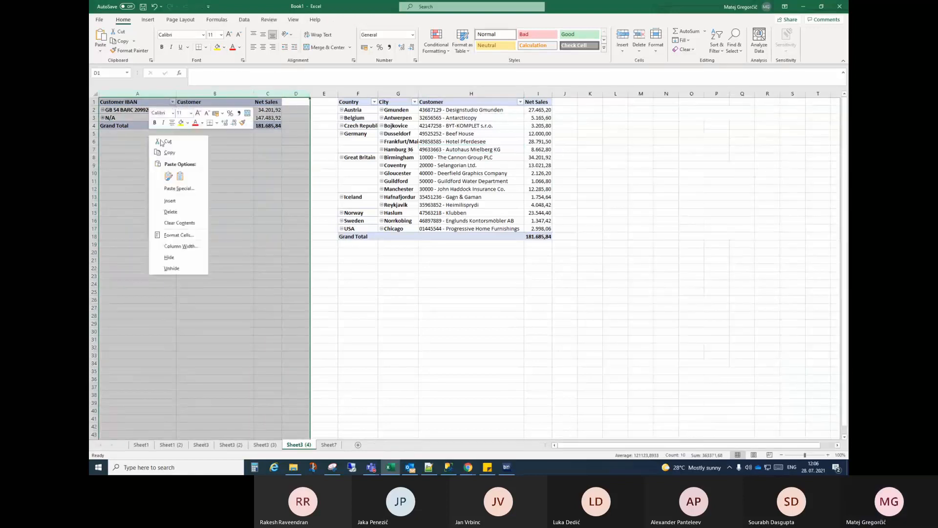
pyautogui.click(183, 213)
# Remove the Customer, City and Country fields from the rows of the remaining Net Sales PivotTable
pyautogui.click(259, 141)
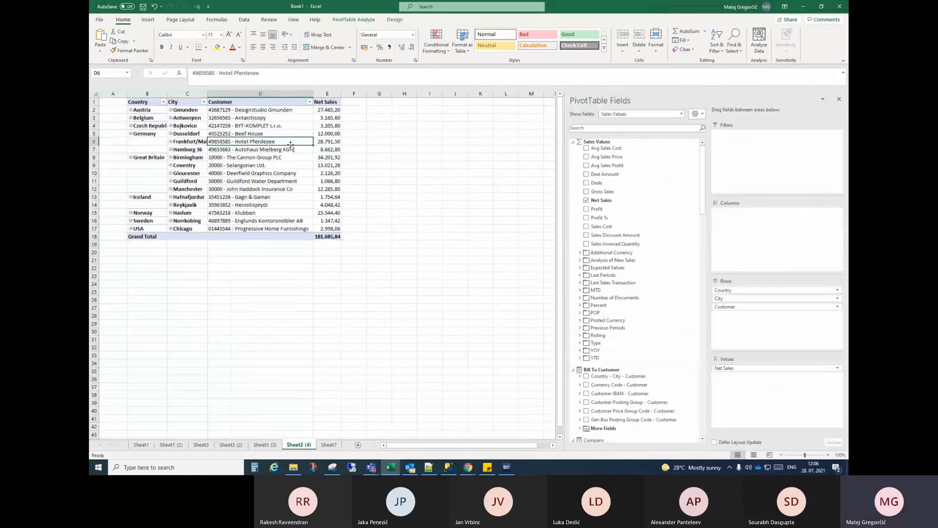
pyautogui.moveTo(744, 307); pyautogui.dragTo(600, 288)
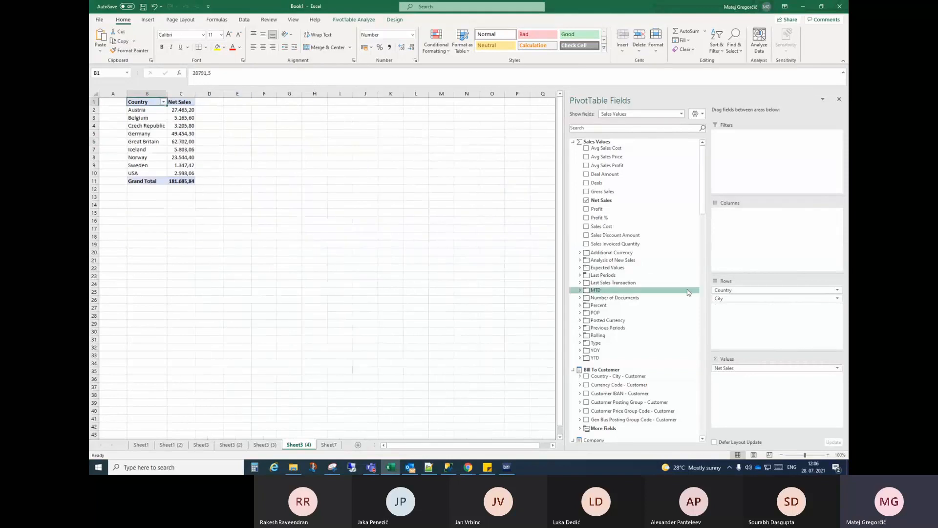
pyautogui.moveTo(728, 290); pyautogui.dragTo(465, 281)
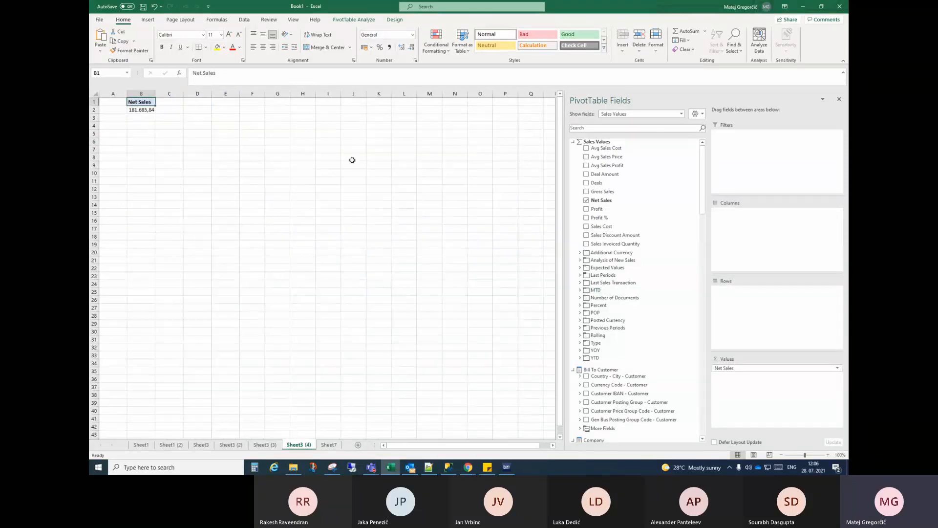
# Add Net Sales -1M, -2M, -3M and -4M from the Last Periods folder, then collapse the folder
pyautogui.click(580, 275)
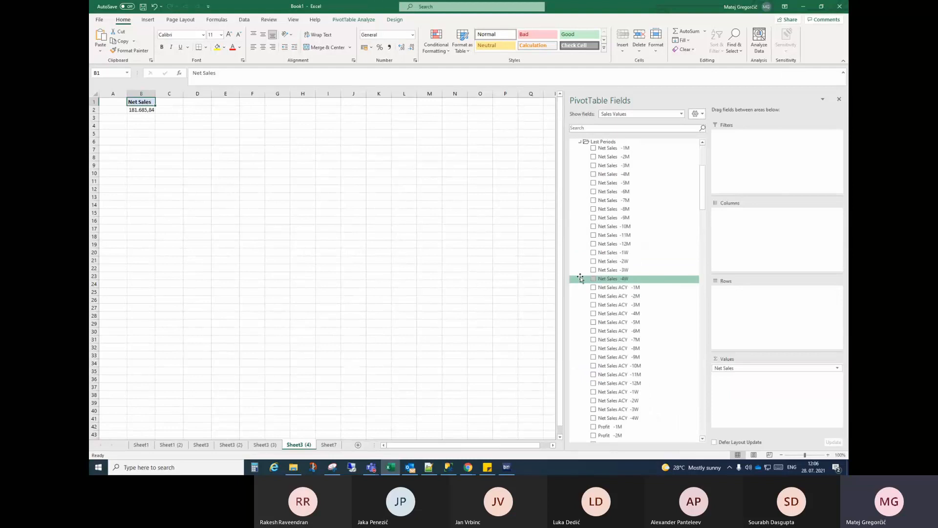
pyautogui.click(593, 148)
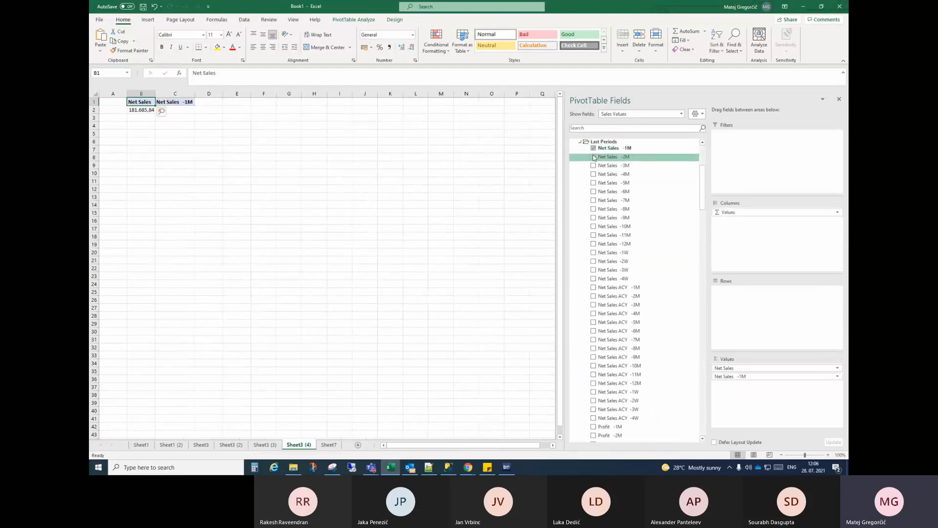
pyautogui.click(594, 157)
pyautogui.click(594, 165)
pyautogui.click(594, 175)
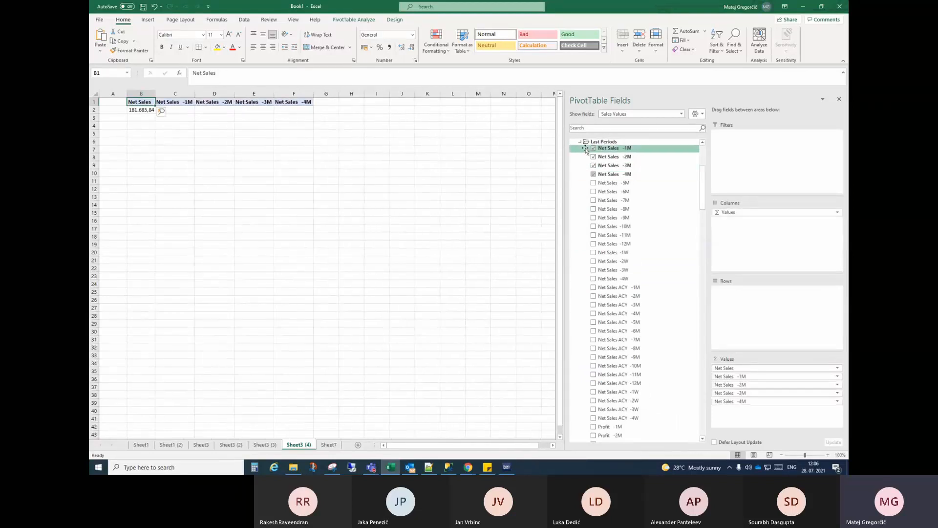
pyautogui.click(580, 142)
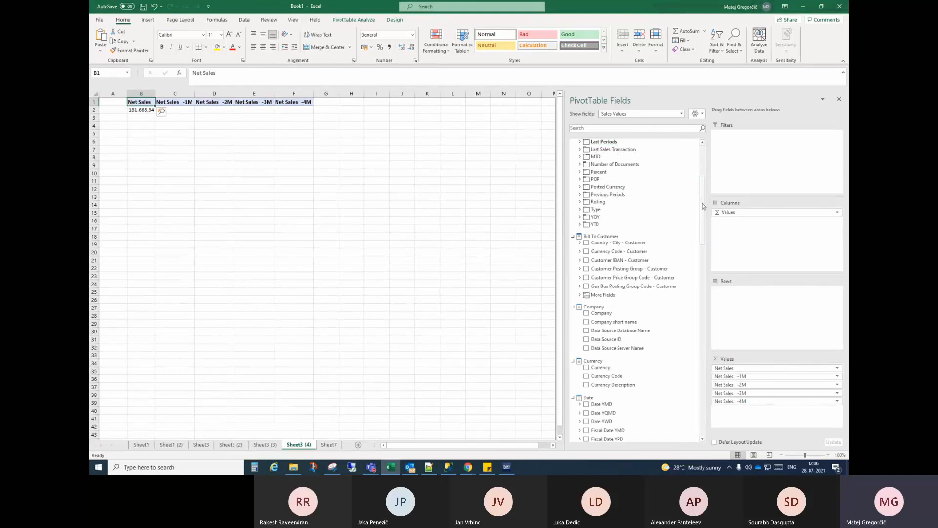
# Add Date YMD to the rows of the Net Sales PivotTable and expand 2022 and 2021 to months
pyautogui.moveTo(704, 206); pyautogui.dragTo(704, 241)
pyautogui.moveTo(601, 256); pyautogui.dragTo(730, 308)
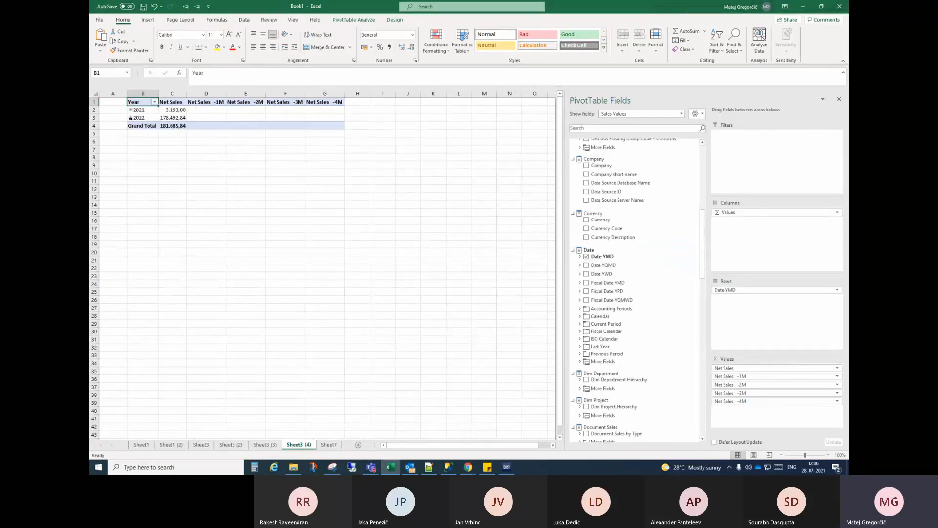
pyautogui.click(130, 118)
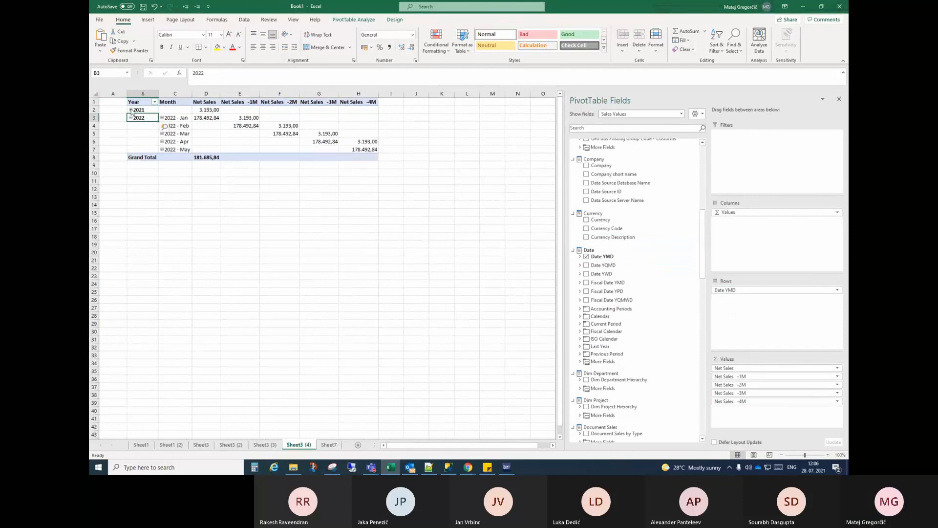
pyautogui.click(131, 110)
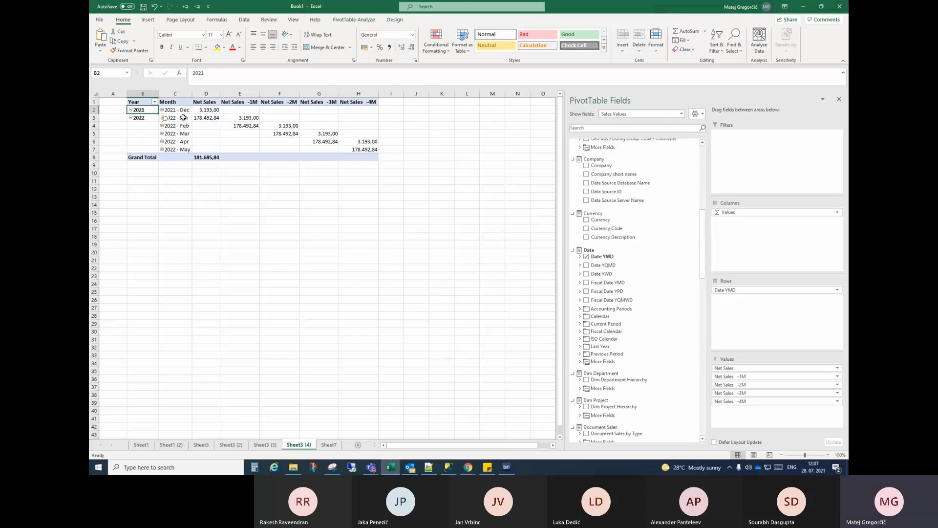
# Compare the monthly Net Sales for December 2021 to February 2022 with the -1M and -2M columns
pyautogui.click(183, 118)
pyautogui.click(214, 118)
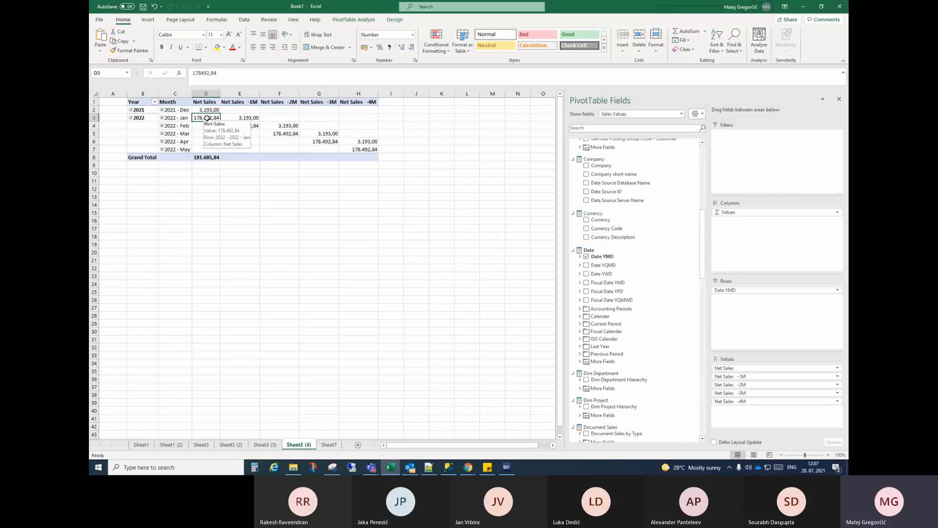
pyautogui.click(247, 119)
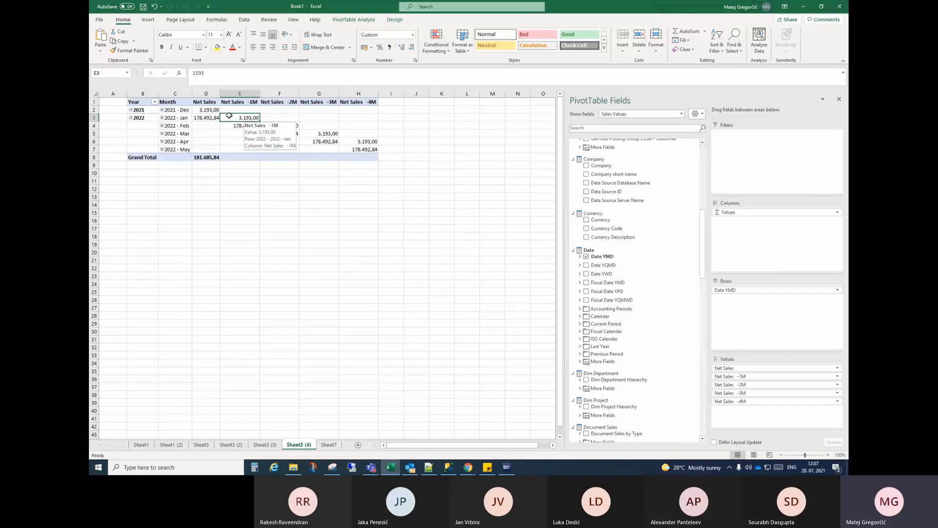
pyautogui.click(214, 110)
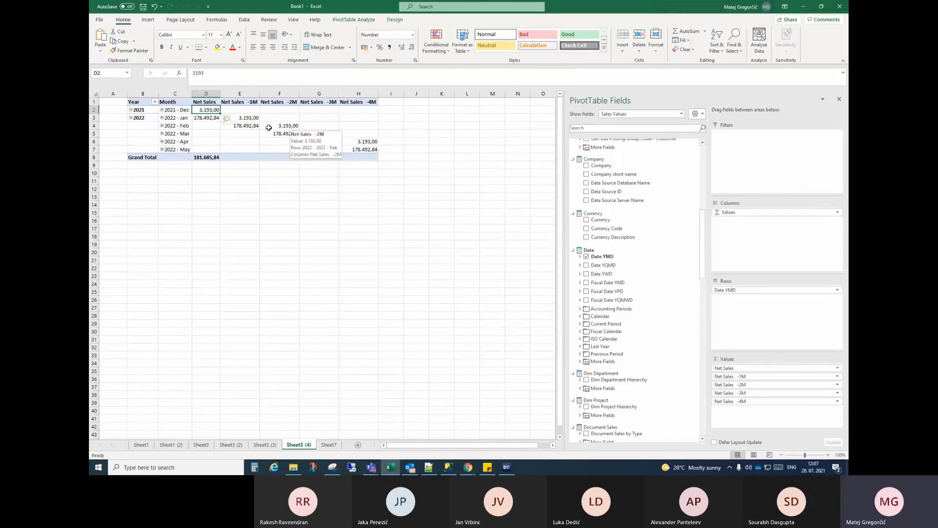
pyautogui.click(180, 128)
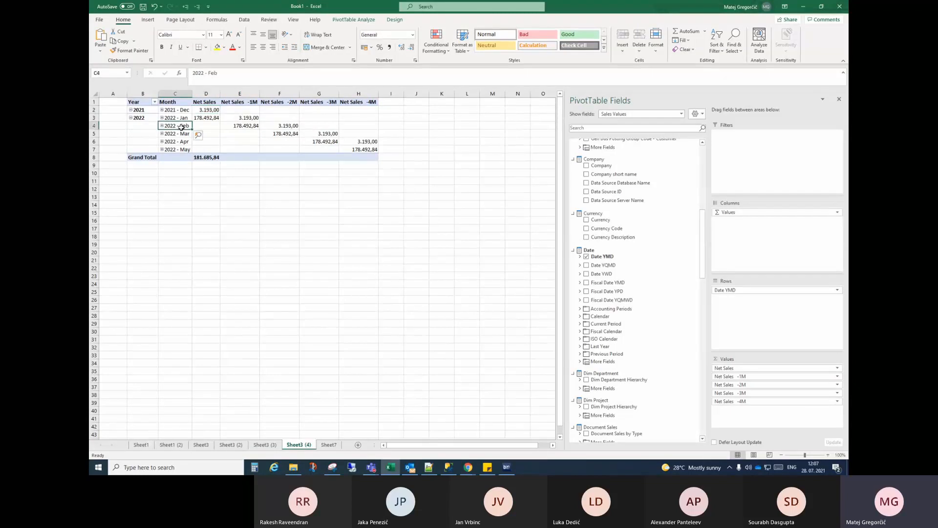
pyautogui.click(210, 127)
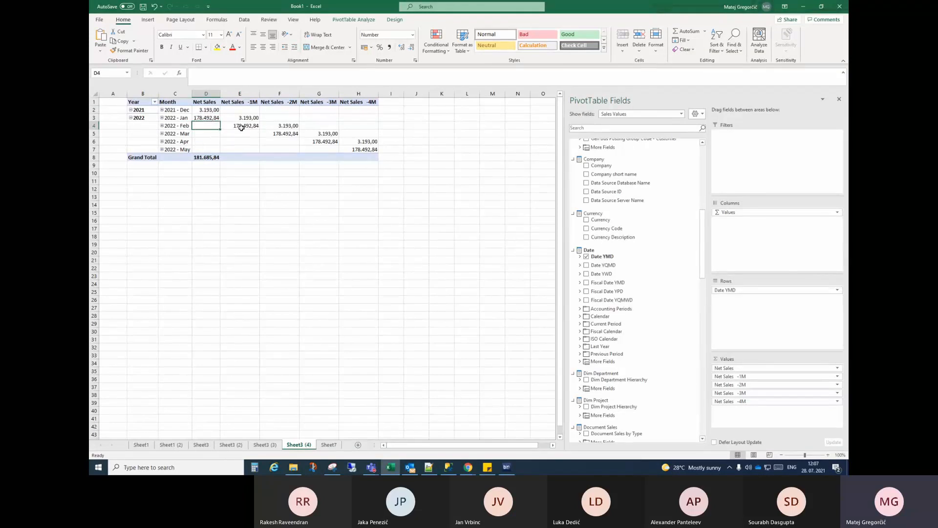
pyautogui.click(288, 126)
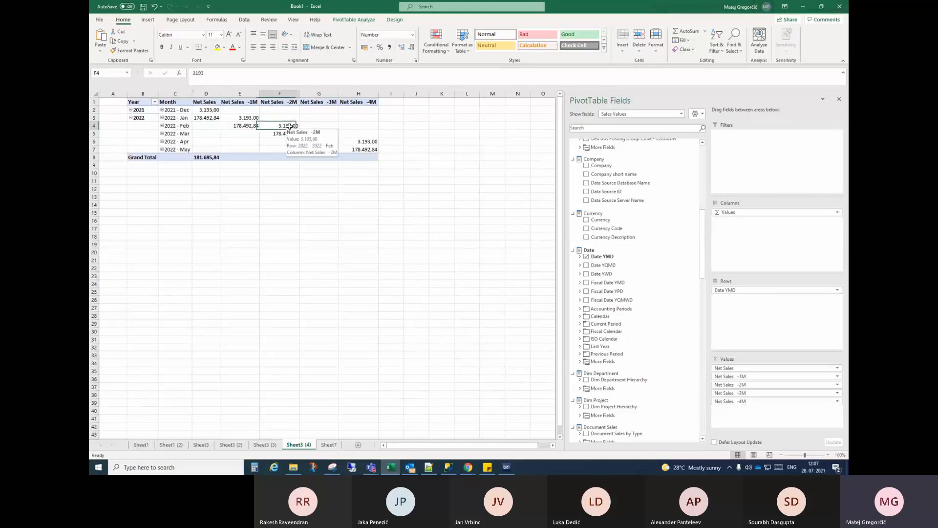
pyautogui.click(210, 111)
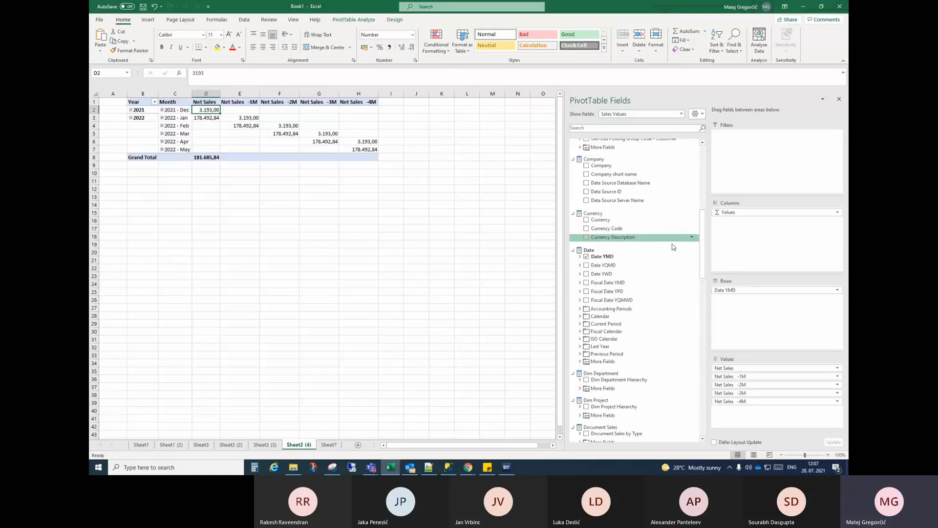
# Clear all measures from the PivotTable values and add back only Net Sales, keeping the Date YMD rows
pyautogui.moveTo(703, 247); pyautogui.dragTo(702, 182)
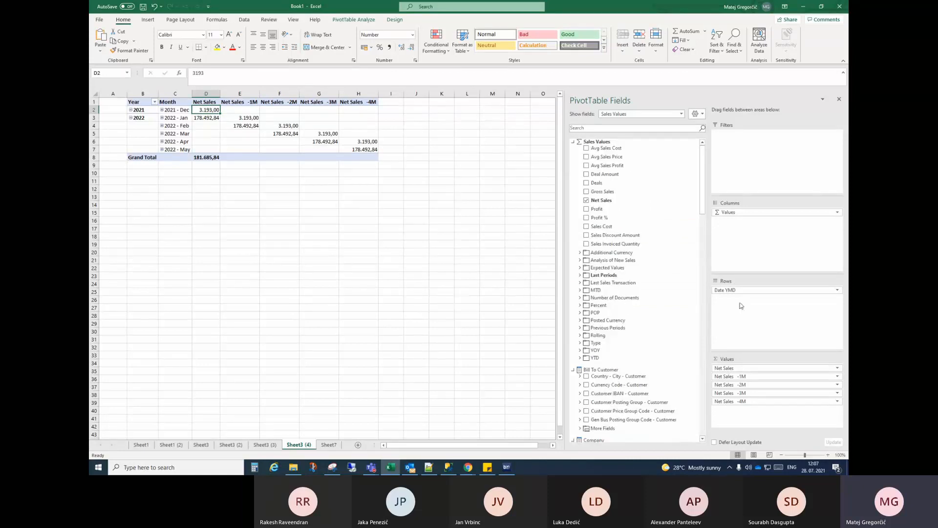
pyautogui.moveTo(410, 234); pyautogui.dragTo(411, 233)
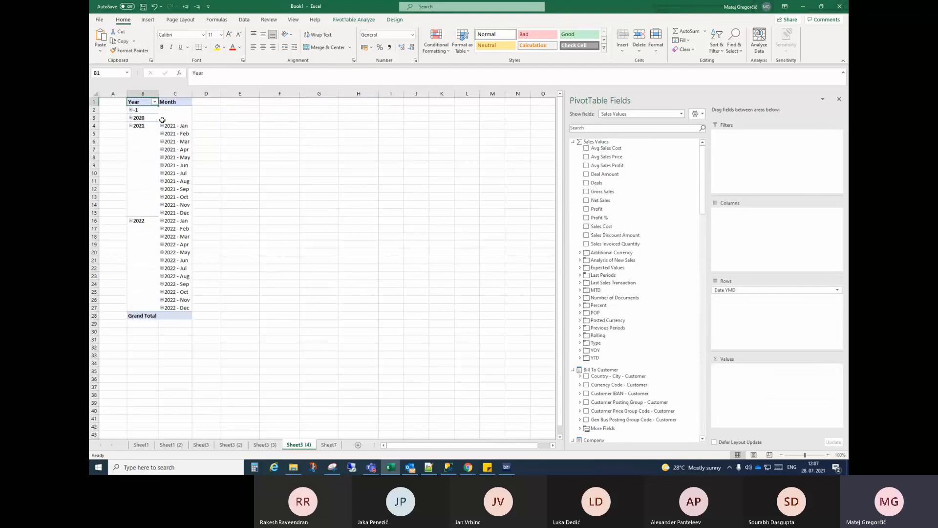
pyautogui.click(587, 201)
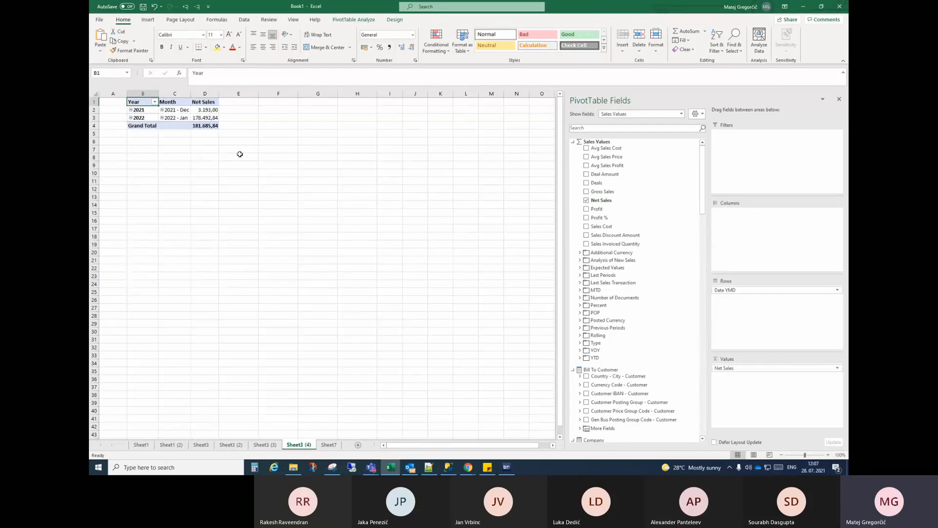
pyautogui.click(206, 117)
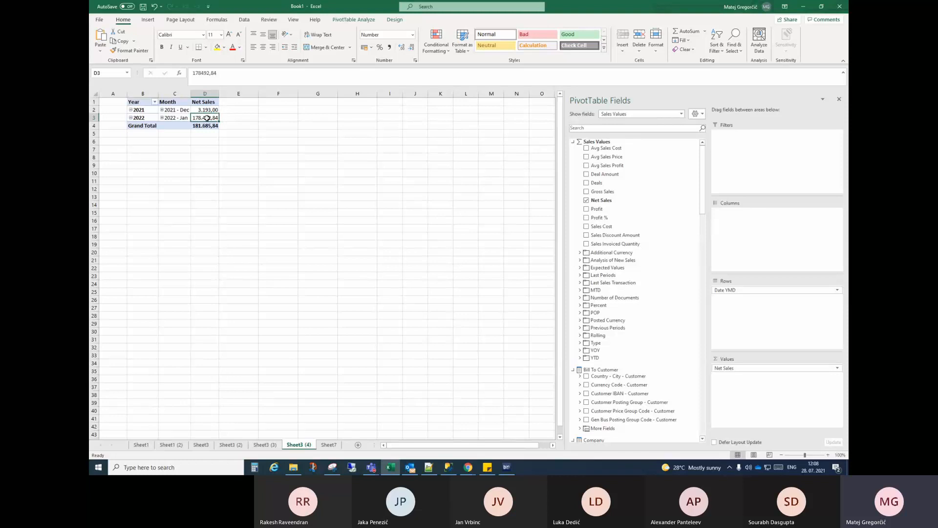
# Switch to BI4Dynamics to review the operations in the Extended Measures list, and return to the Excel PivotTable
pyautogui.click(506, 467)
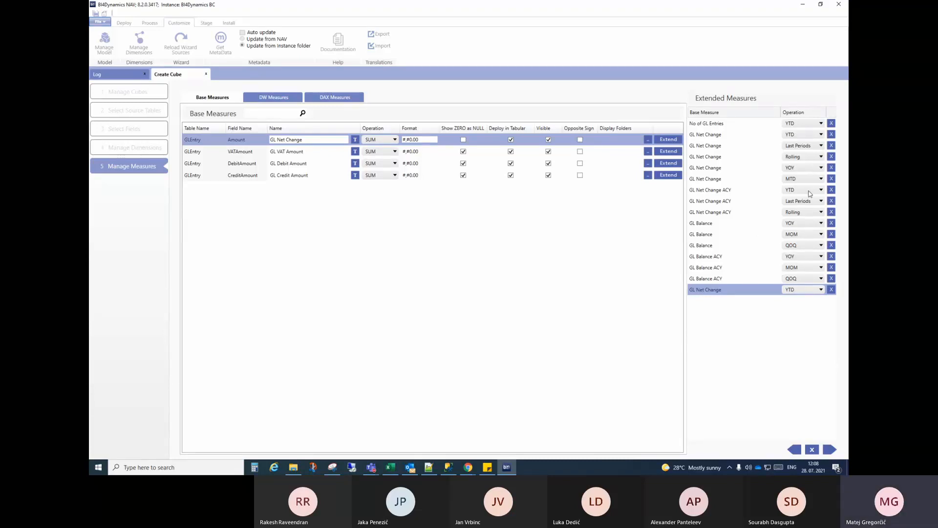
pyautogui.moveTo(503, 470)
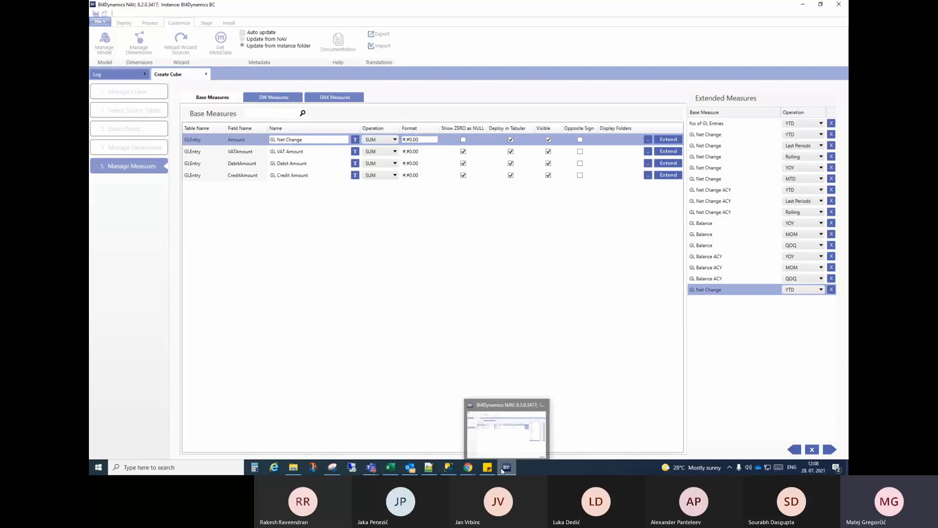
pyautogui.click(391, 467)
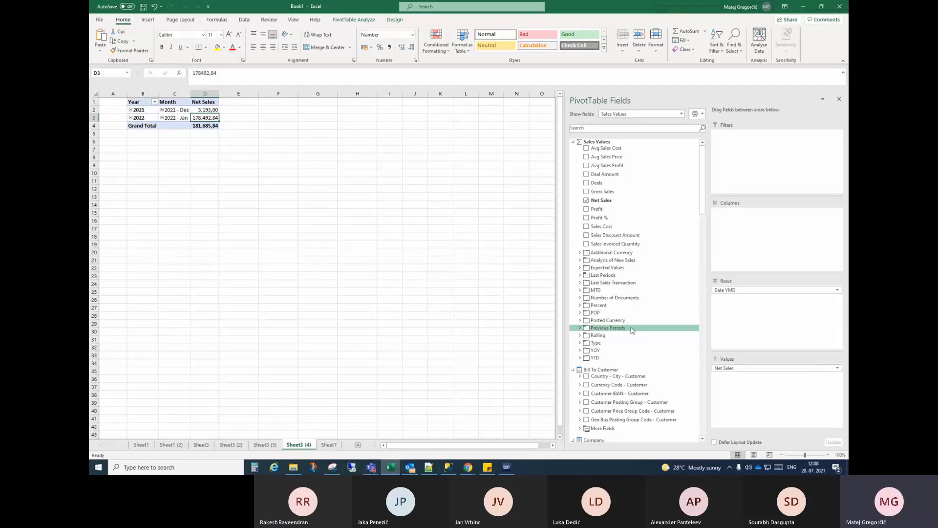
# Look through the Previous Periods and YOY measure folders, and add Net Sales YTD from the YTD folder to the PivotTable values
pyautogui.click(580, 328)
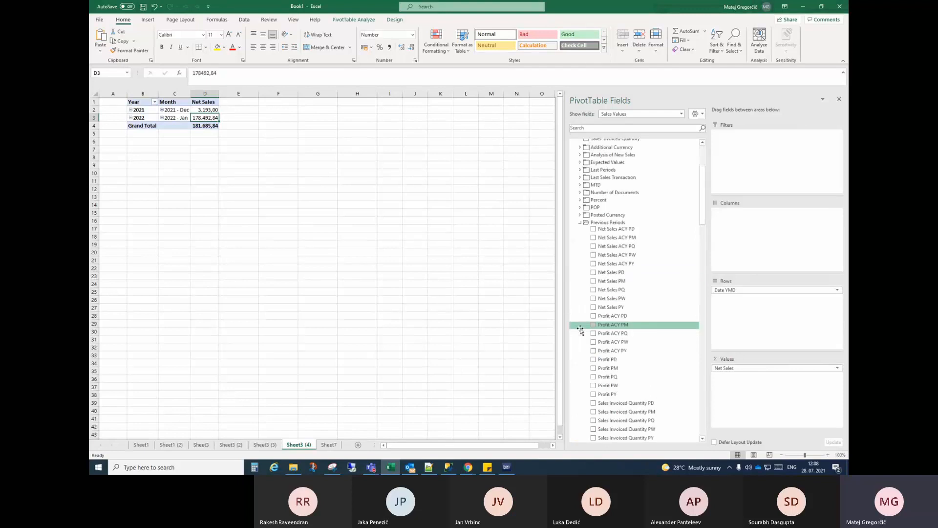
pyautogui.click(580, 223)
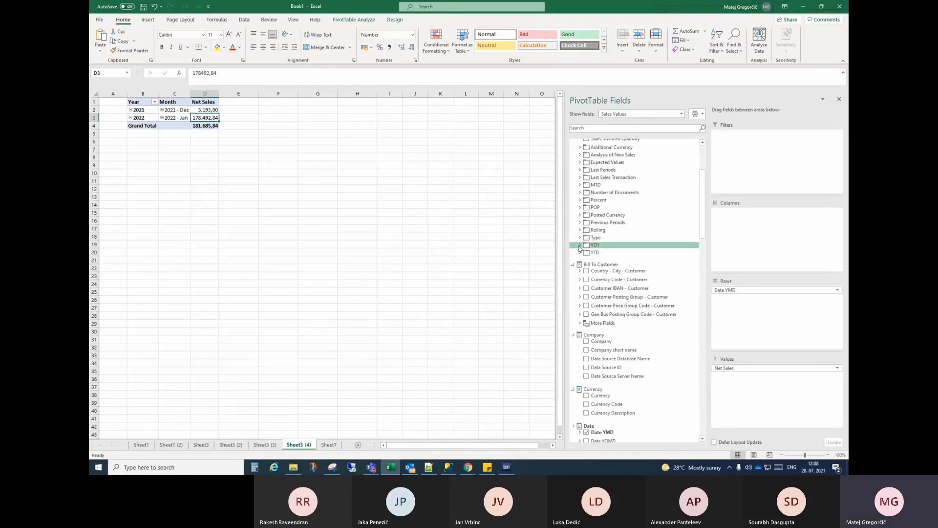
pyautogui.click(580, 245)
pyautogui.click(580, 245)
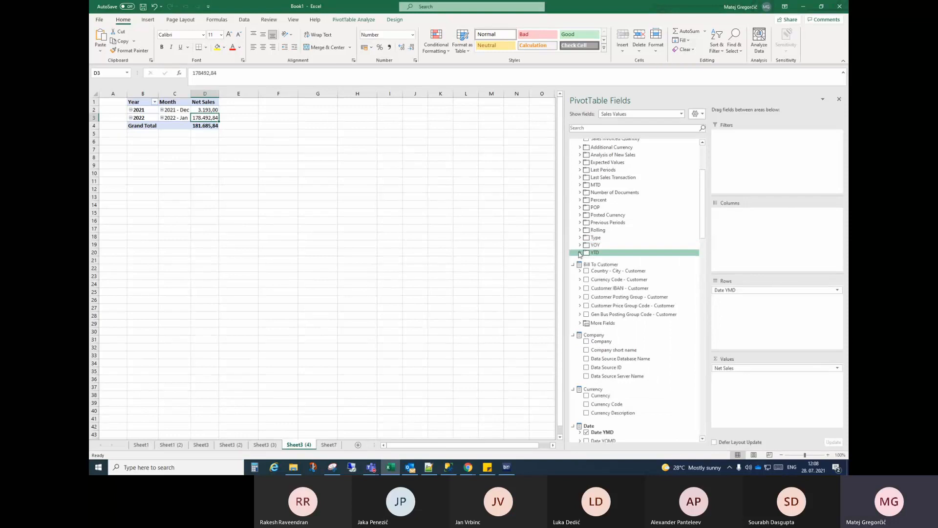
pyautogui.click(579, 252)
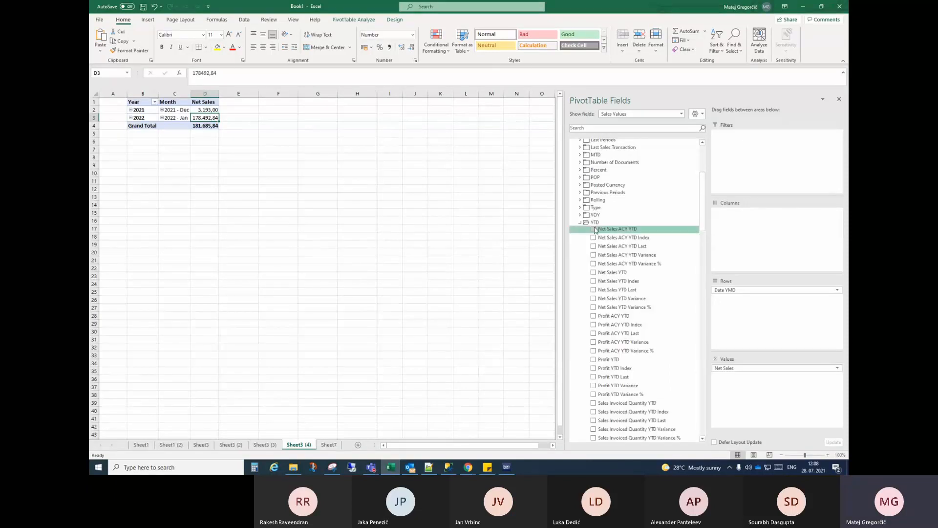
pyautogui.click(593, 272)
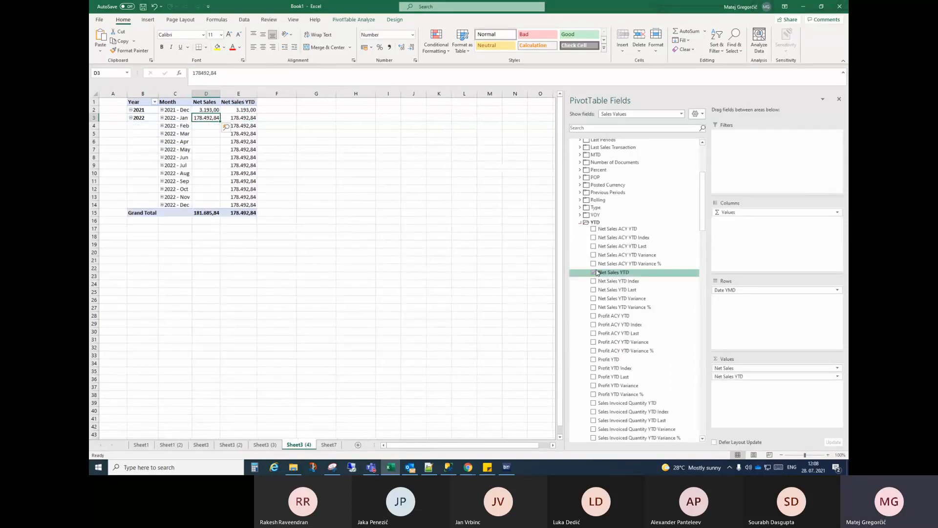
# Compare Net Sales YTD with Net Sales for December 2021, January 2022 and February 2022
pyautogui.click(252, 110)
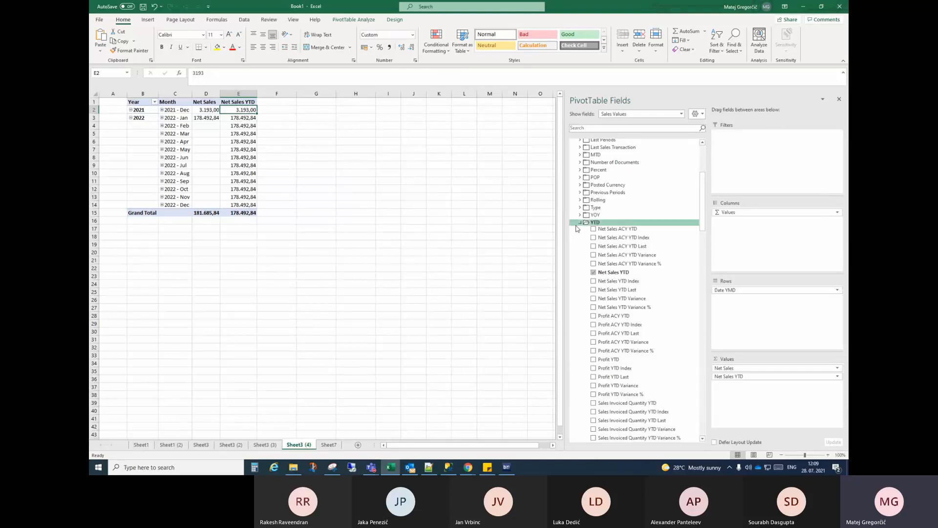
pyautogui.click(249, 119)
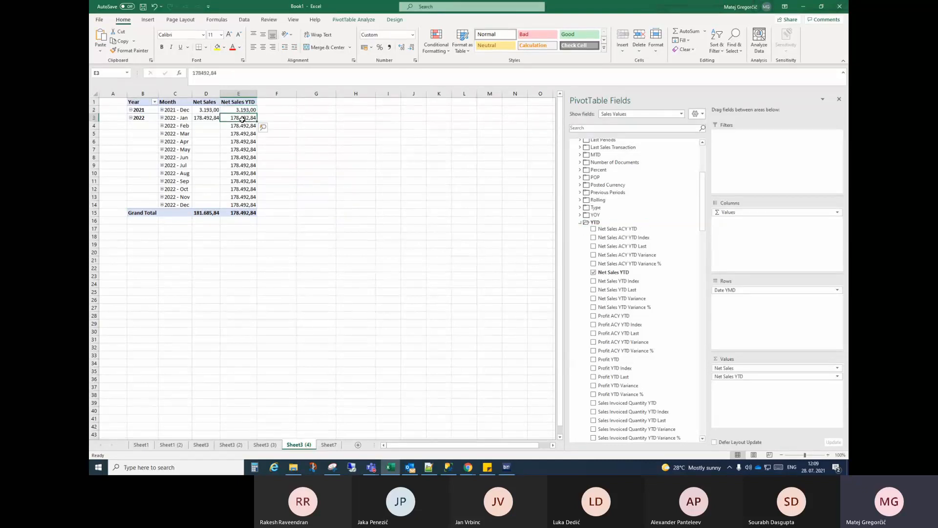
pyautogui.click(240, 126)
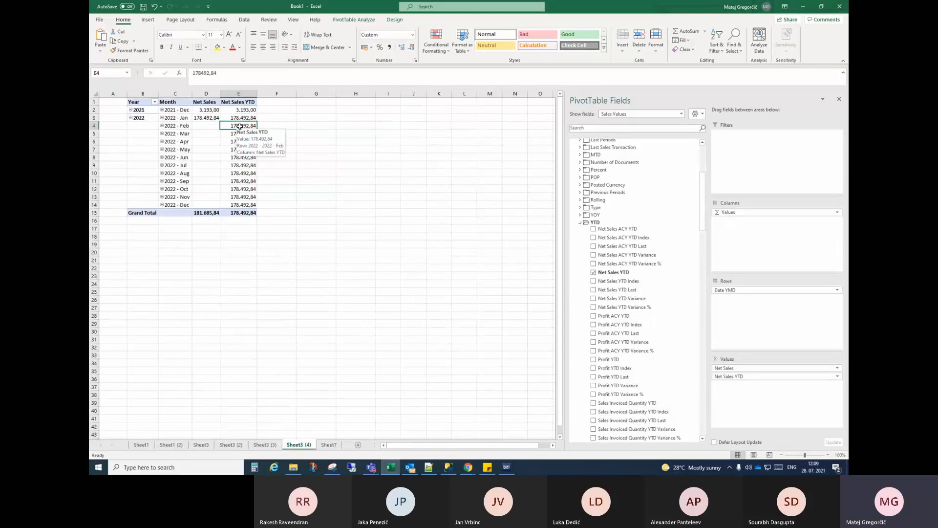
pyautogui.click(201, 119)
pyautogui.moveTo(208, 132)
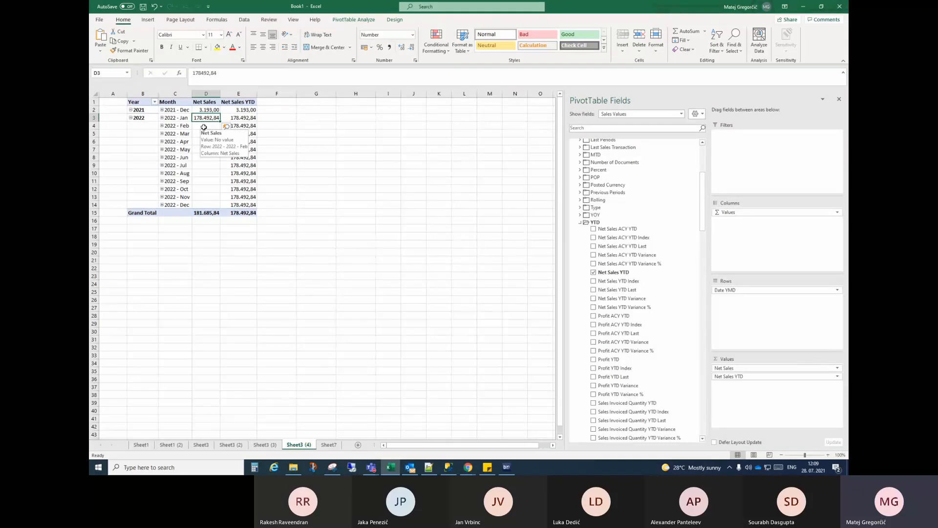
# Collapse the YTD folder and replace Net Sales YTD in the PivotTable values with Net Sales MTD from the MTD folder
pyautogui.click(580, 222)
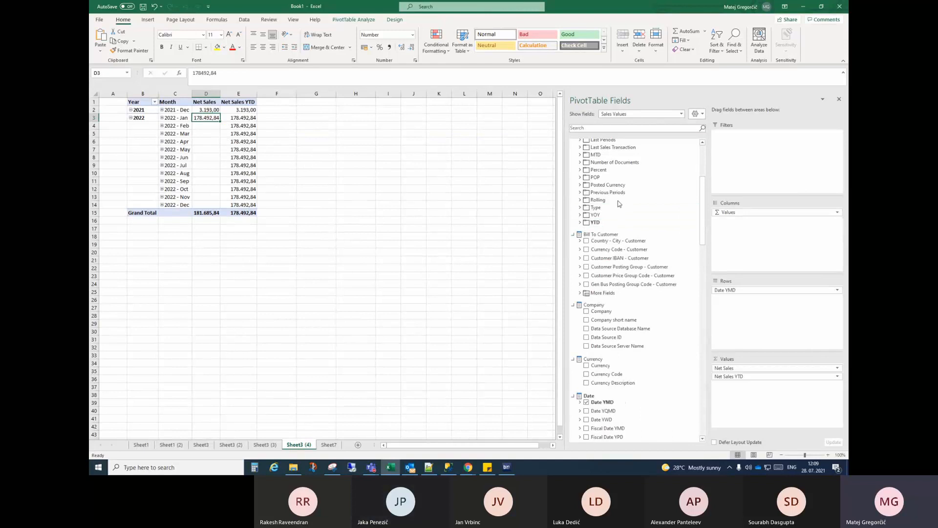
pyautogui.scroll(2, 653, 179)
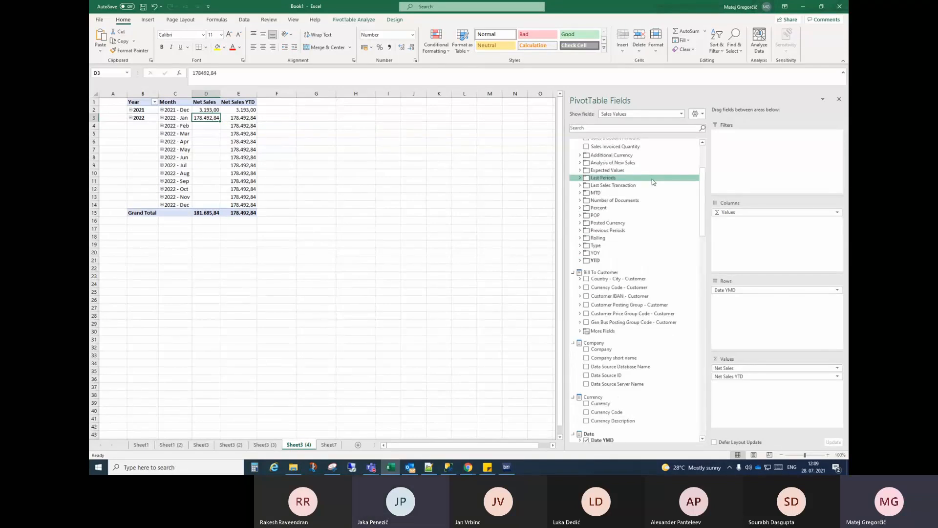
pyautogui.click(580, 194)
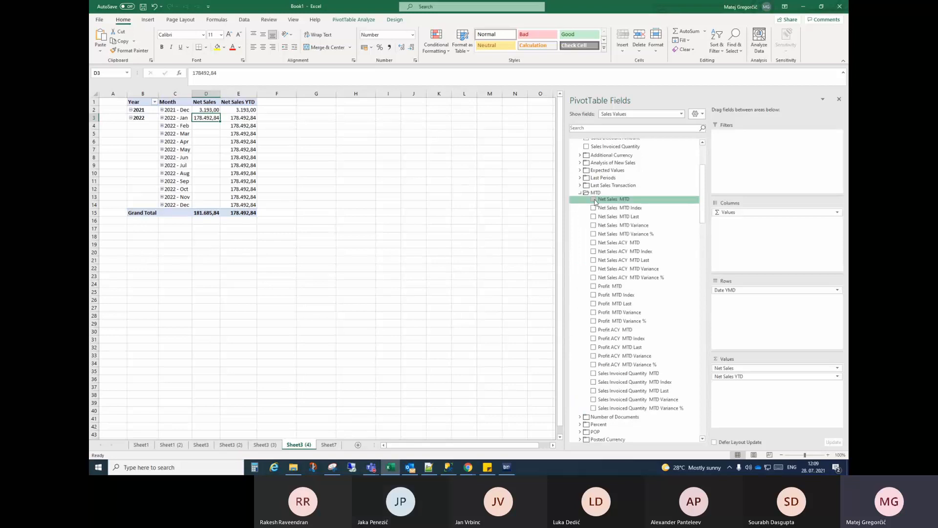
pyautogui.click(594, 200)
pyautogui.moveTo(741, 377); pyautogui.dragTo(318, 192)
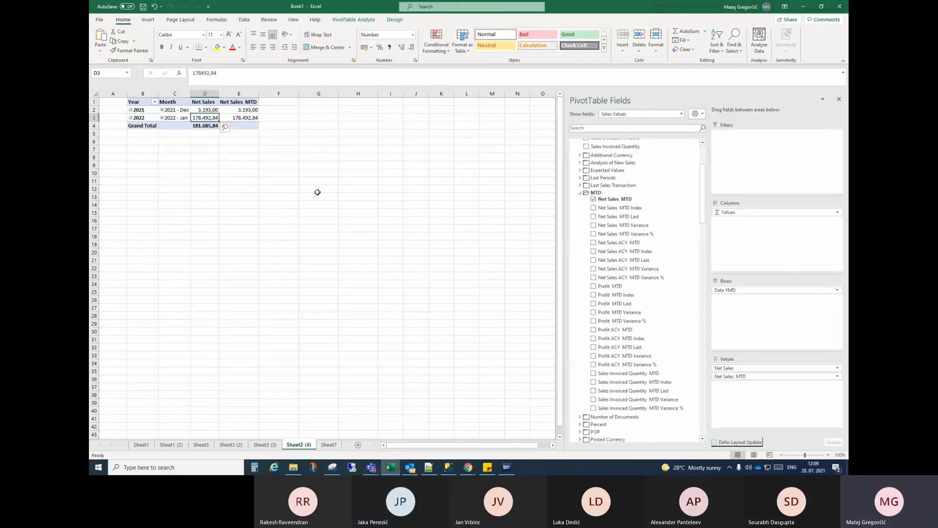
# Expand January 2022 and December 2021 in the PivotTable rows to individual days
pyautogui.click(252, 118)
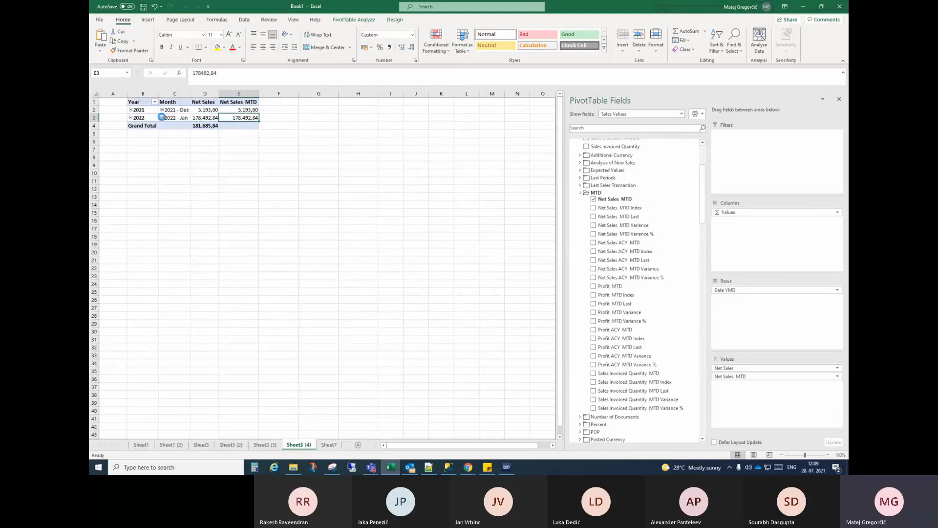
pyautogui.click(162, 120)
pyautogui.click(162, 118)
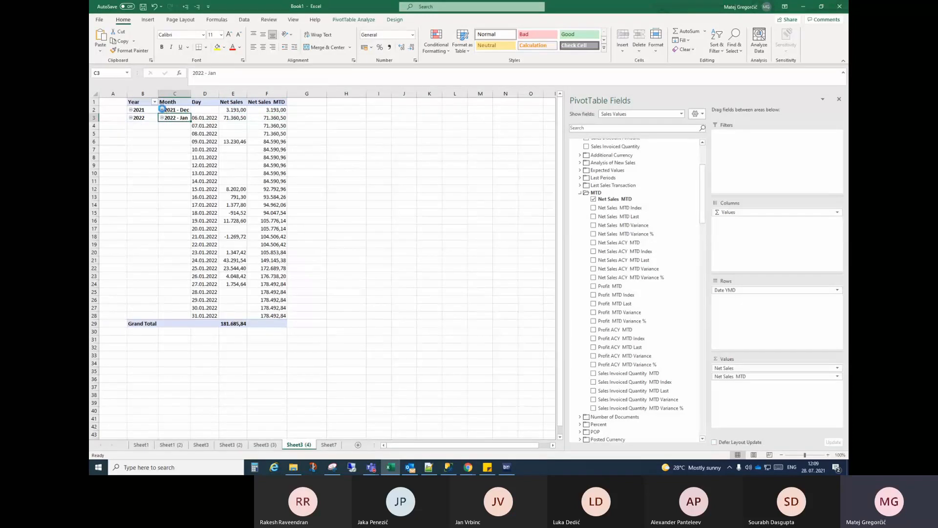
pyautogui.click(162, 109)
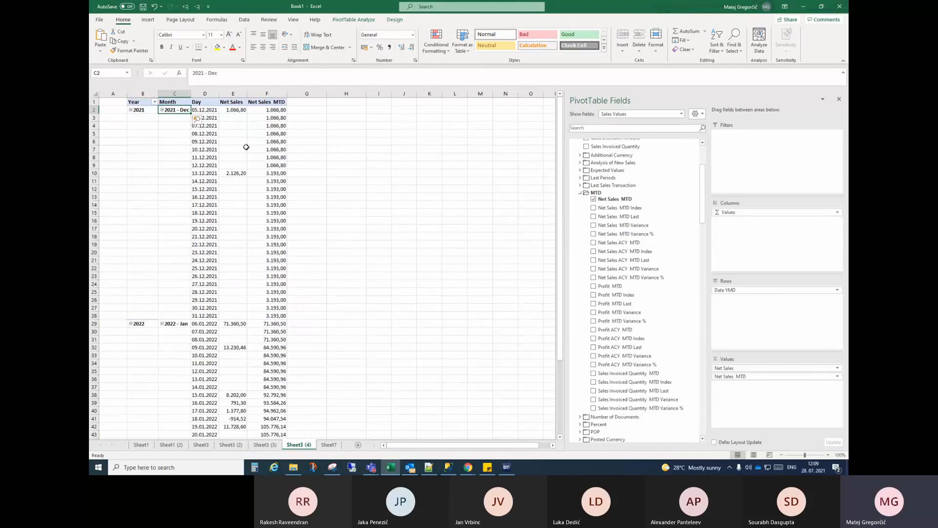
# Examine how daily Net Sales MTD develops through December 2021 and restarts in January 2022
pyautogui.scroll(-6, 273, 169)
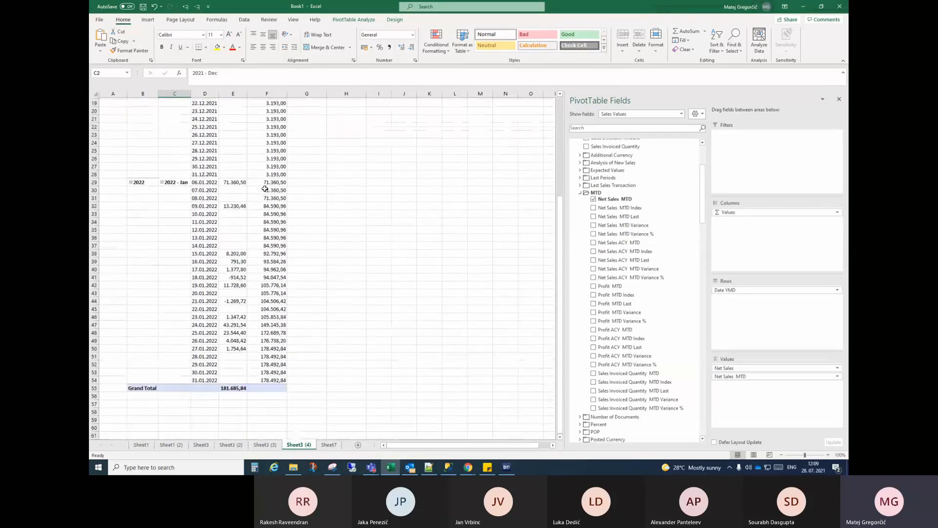
pyautogui.click(202, 182)
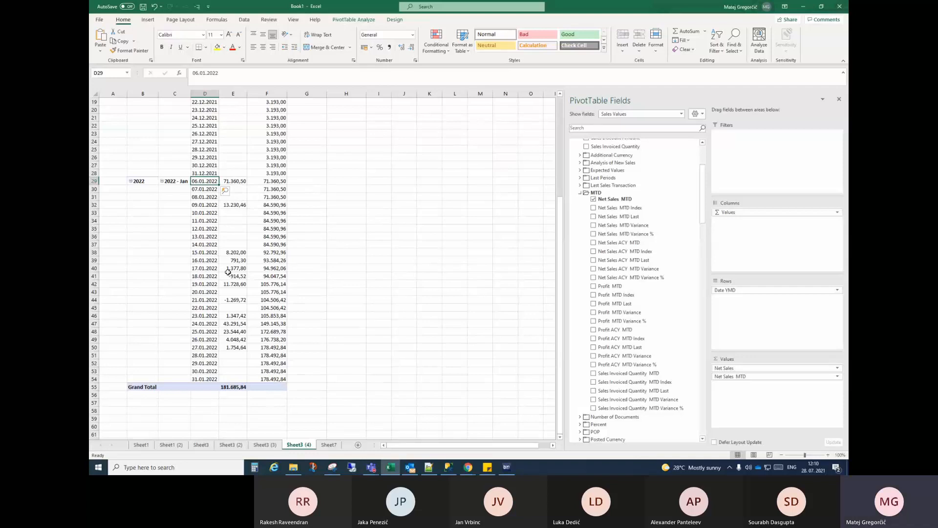
pyautogui.scroll(6, 241, 222)
pyautogui.scroll(-2, 237, 243)
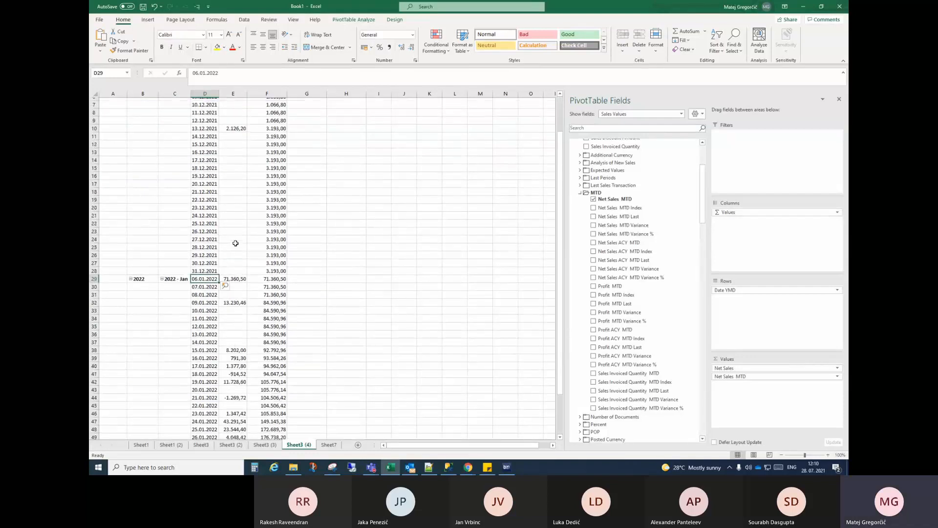
pyautogui.scroll(-2, 241, 250)
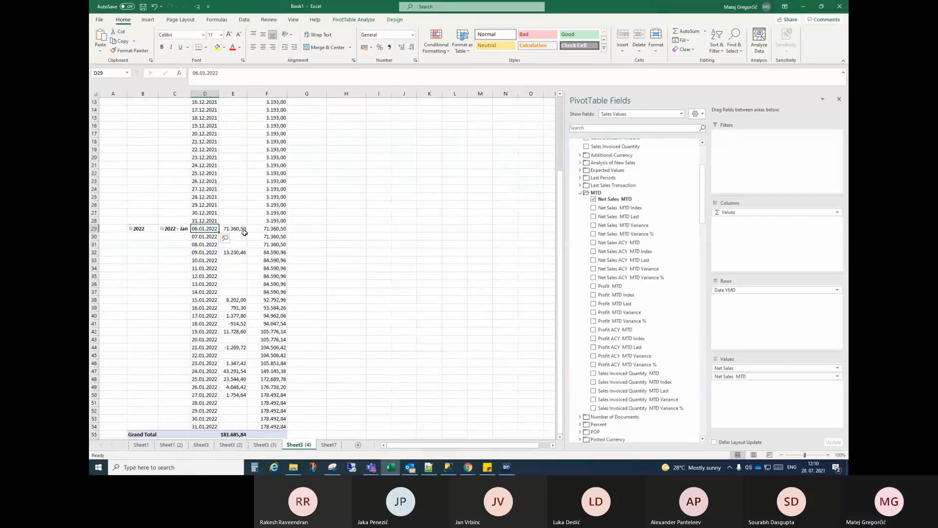
pyautogui.scroll(4, 233, 272)
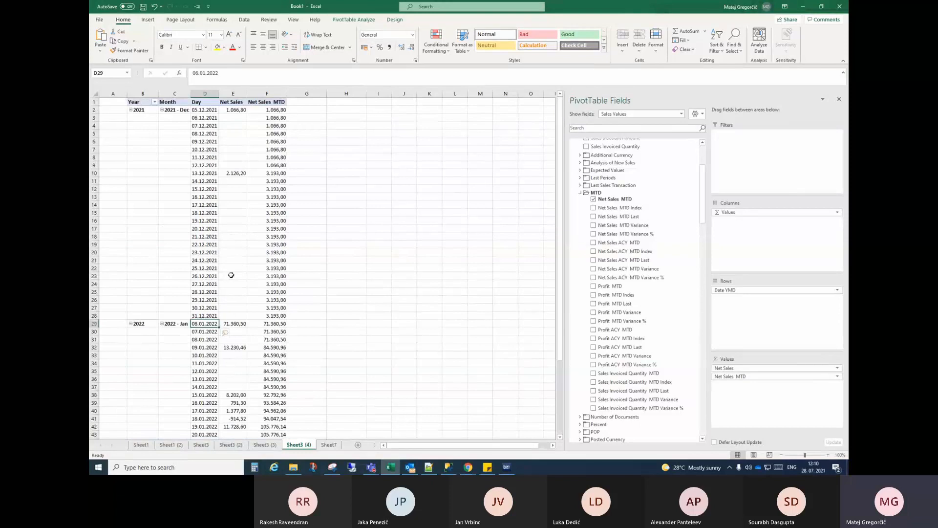
pyautogui.scroll(-3, 230, 279)
pyautogui.scroll(-5, 230, 279)
# Compare daily Net Sales with Net Sales MTD for 06.01.2022 to 09.01.2022, including the days without sales
pyautogui.click(231, 135)
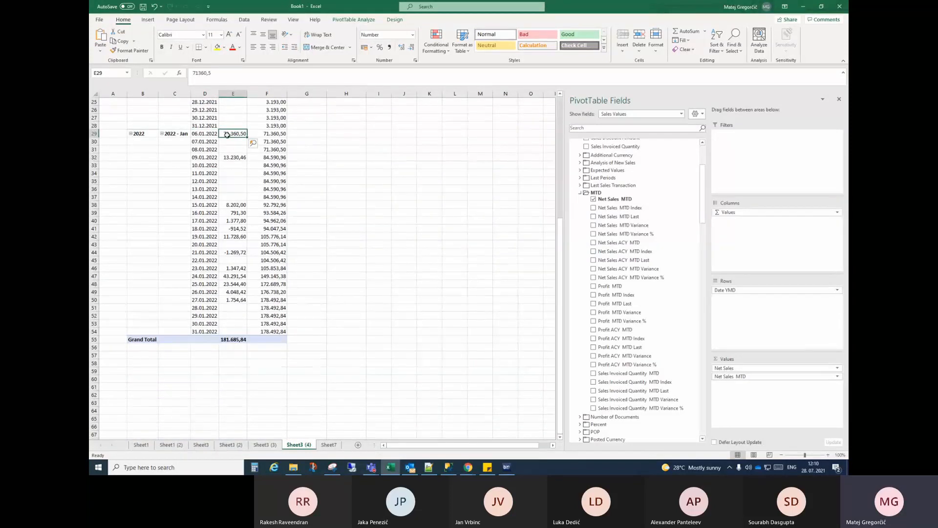
pyautogui.moveTo(242, 135)
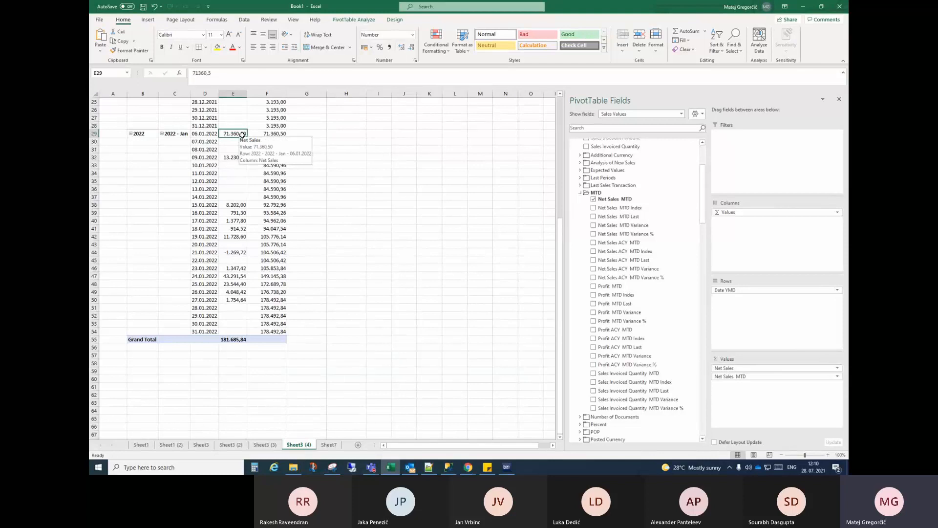
pyautogui.click(235, 158)
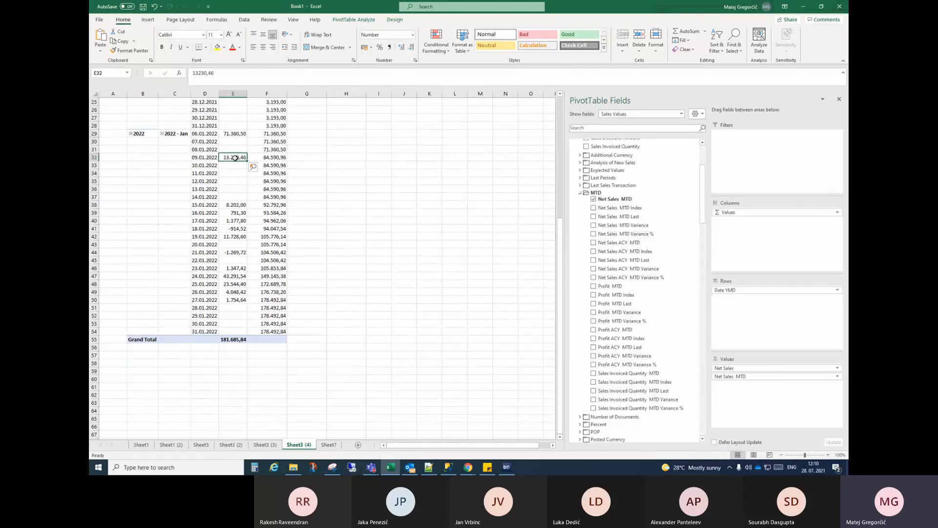
pyautogui.moveTo(280, 136)
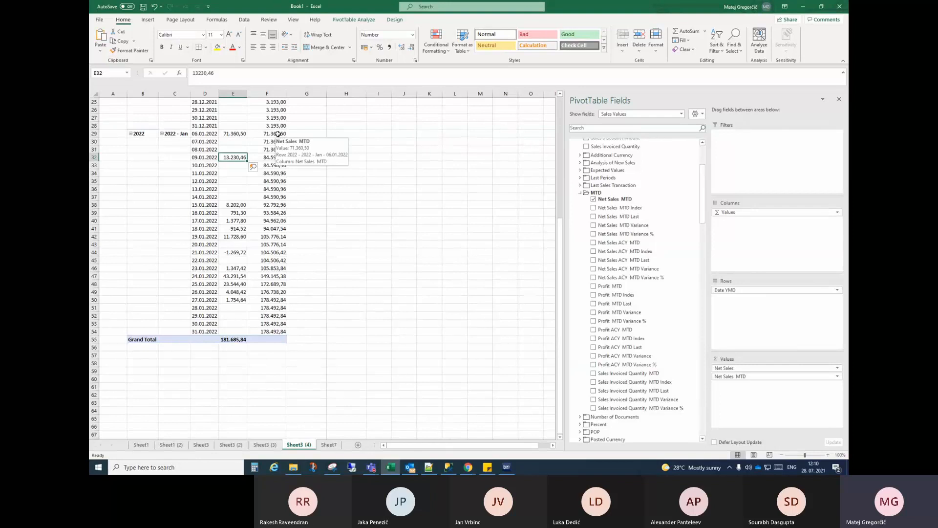
pyautogui.click(272, 150)
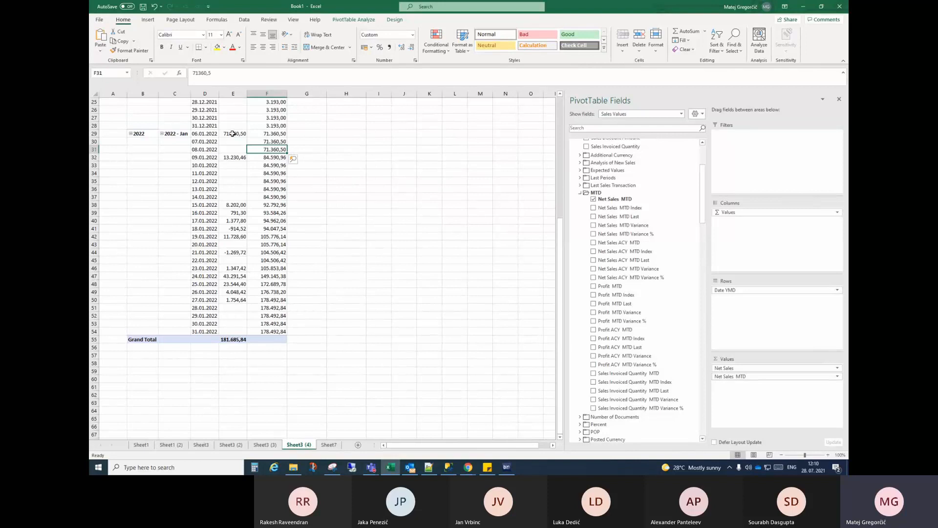
pyautogui.moveTo(236, 134)
pyautogui.click(228, 141)
pyautogui.click(227, 149)
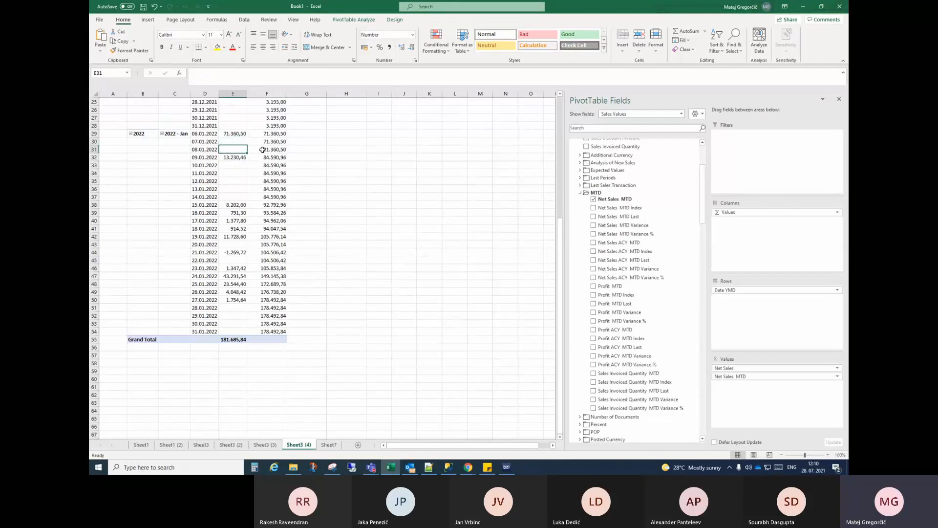
pyautogui.moveTo(280, 149)
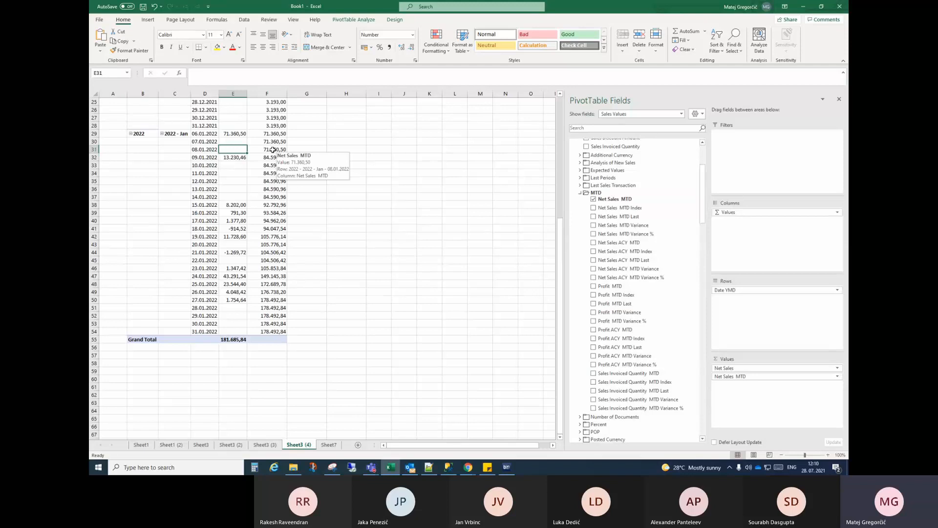
# Check the Net Sales MTD accumulation from 09.01.2022 to 15.01.2022 against daily Net Sales, and collapse the MTD folder
pyautogui.click(269, 157)
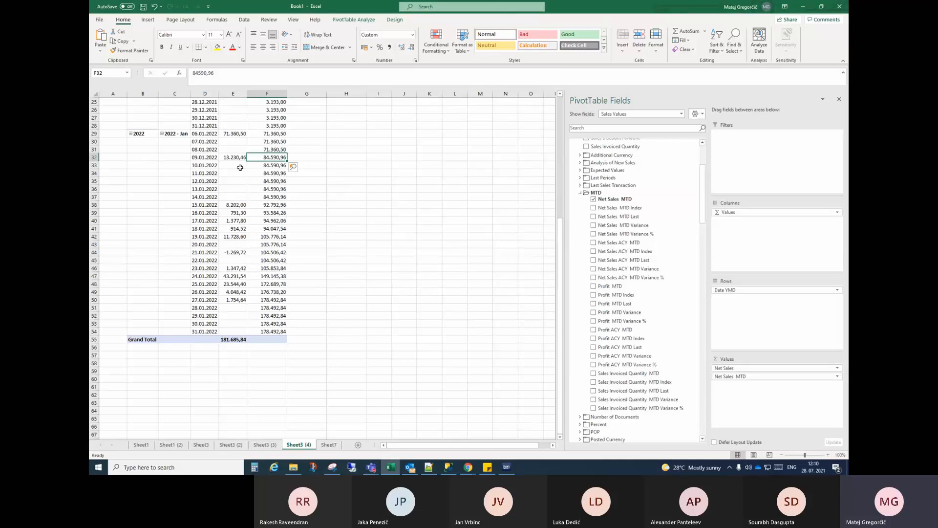
pyautogui.moveTo(237, 166); pyautogui.dragTo(235, 196)
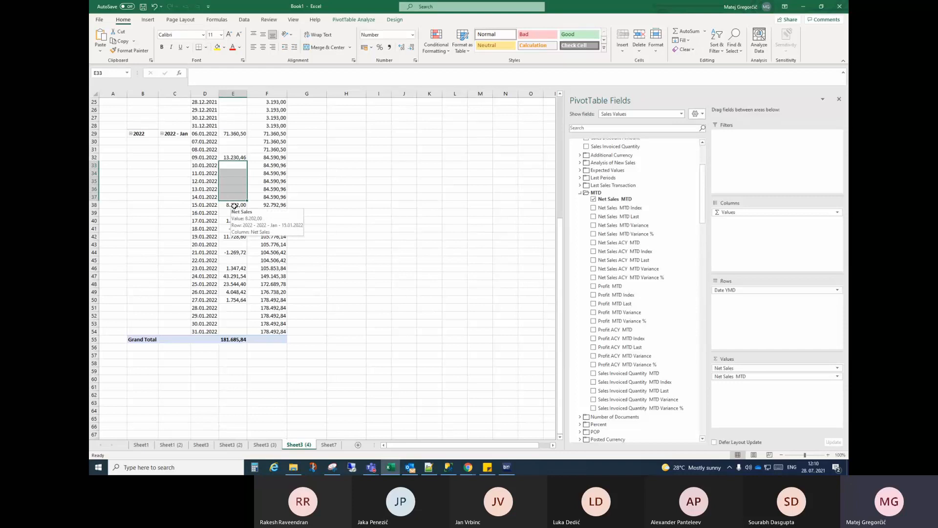
pyautogui.click(234, 205)
pyautogui.click(265, 205)
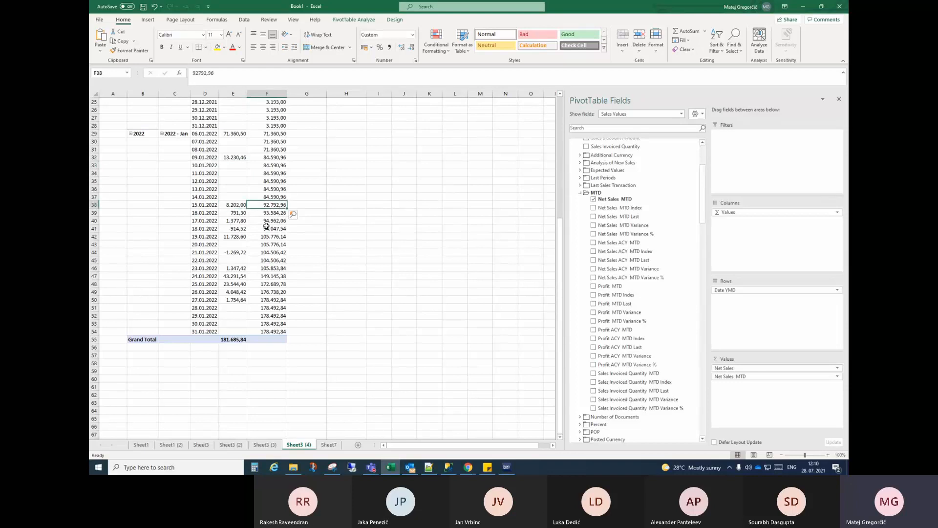
pyautogui.scroll(2, 282, 279)
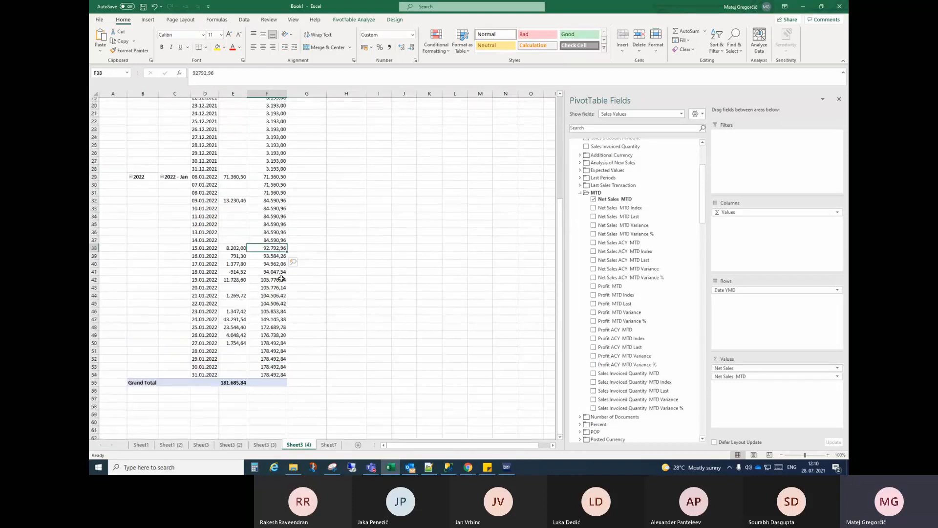
pyautogui.click(580, 193)
pyautogui.scroll(1, 610, 210)
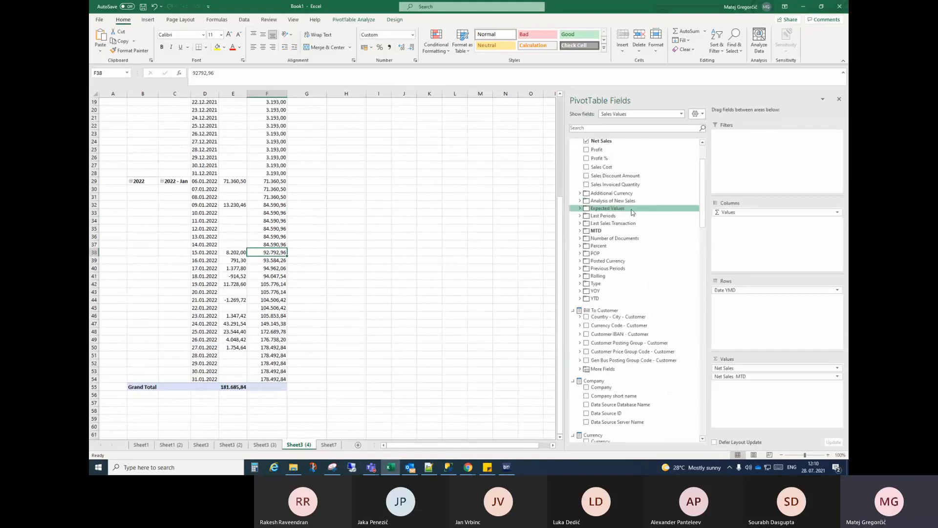